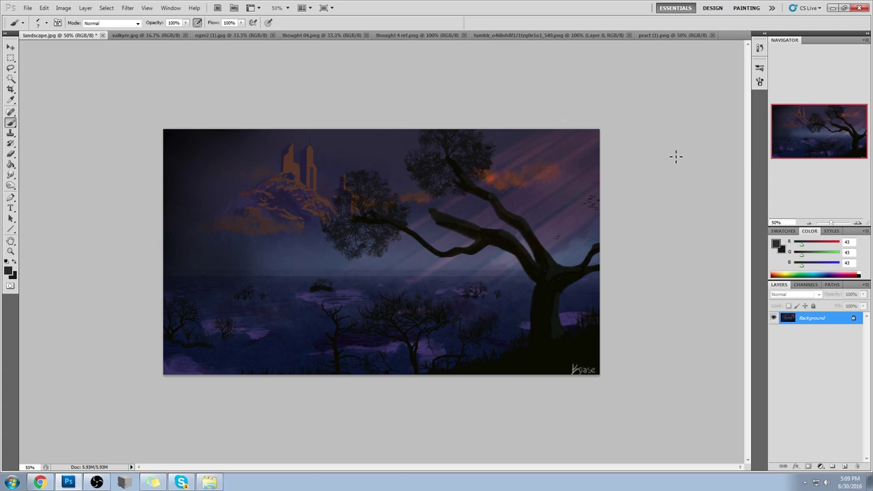
# Choose the soft 65 px brush preset and set the foreground color to black (000000).
pyautogui.rightClick(481, 145)
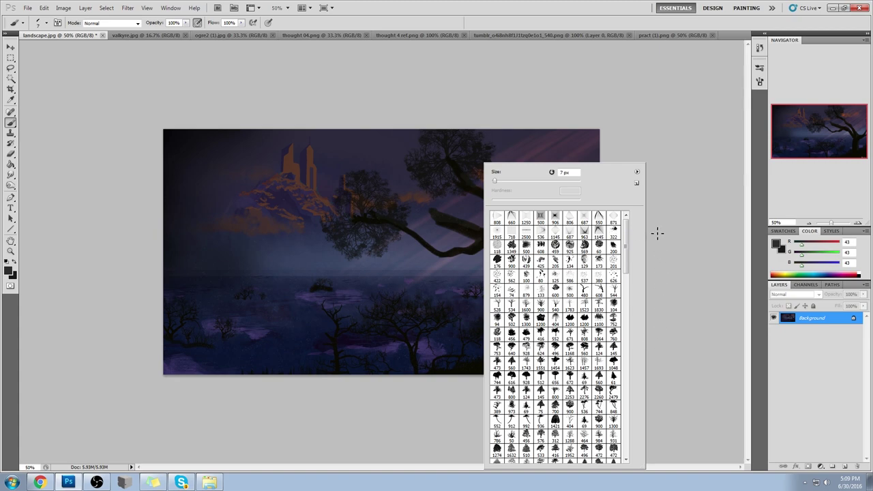
pyautogui.moveTo(628, 235); pyautogui.dragTo(626, 417)
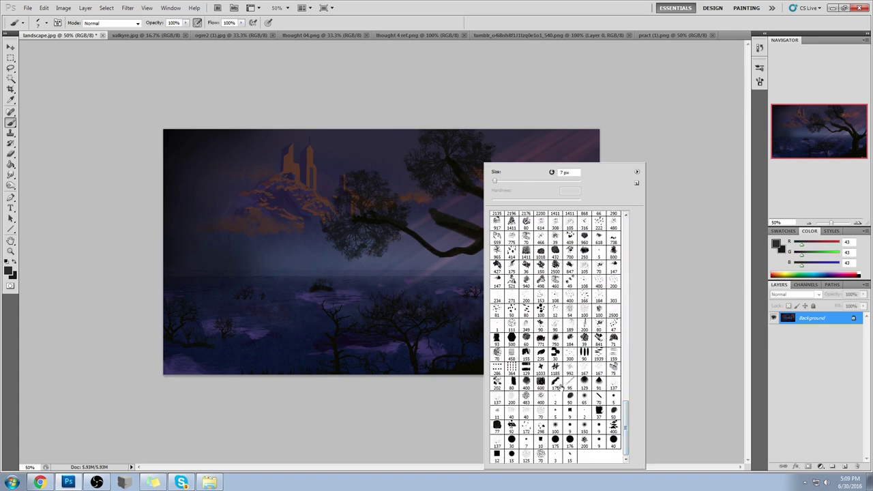
pyautogui.doubleClick(583, 396)
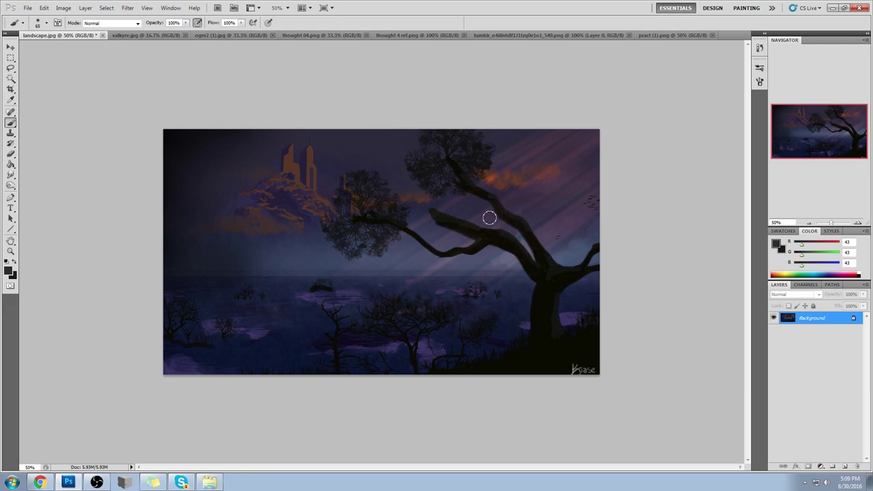
pyautogui.click(775, 243)
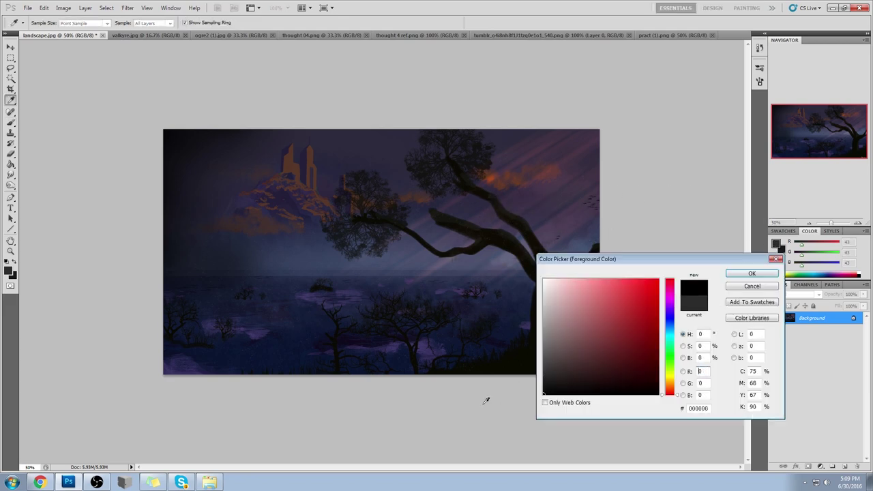
pyautogui.click(750, 273)
# Try soft black brush strokes below the hanging branch and beside the large tree's upper branches, and undo them.
pyautogui.moveTo(416, 242); pyautogui.dragTo(421, 274)
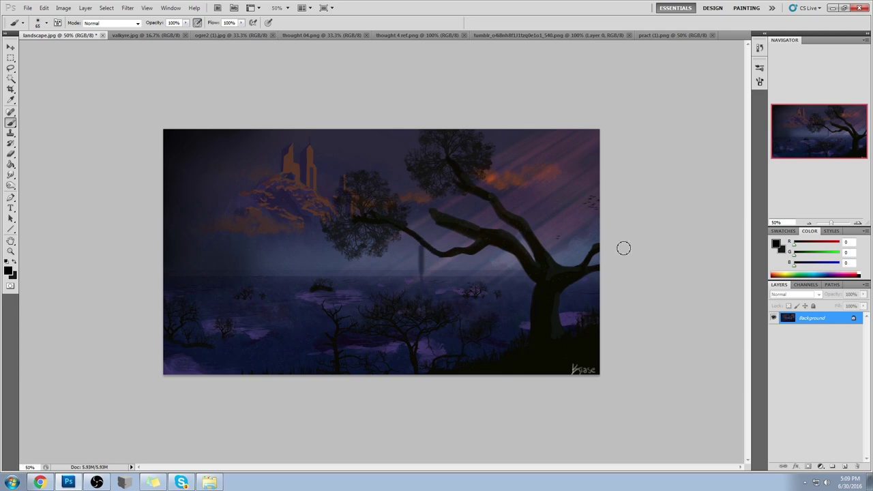
pyautogui.hotkey('ctrl', 'z')
pyautogui.moveTo(532, 225); pyautogui.dragTo(547, 249)
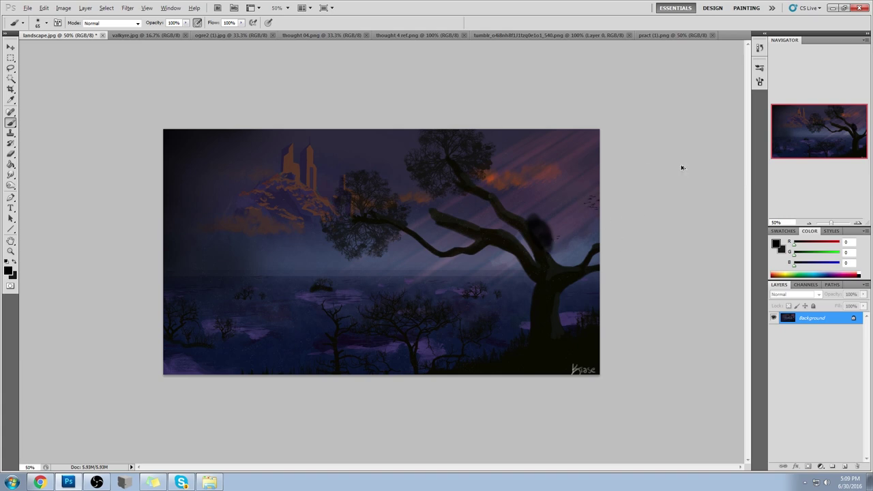
pyautogui.hotkey('ctrl', 'alt', 'z')
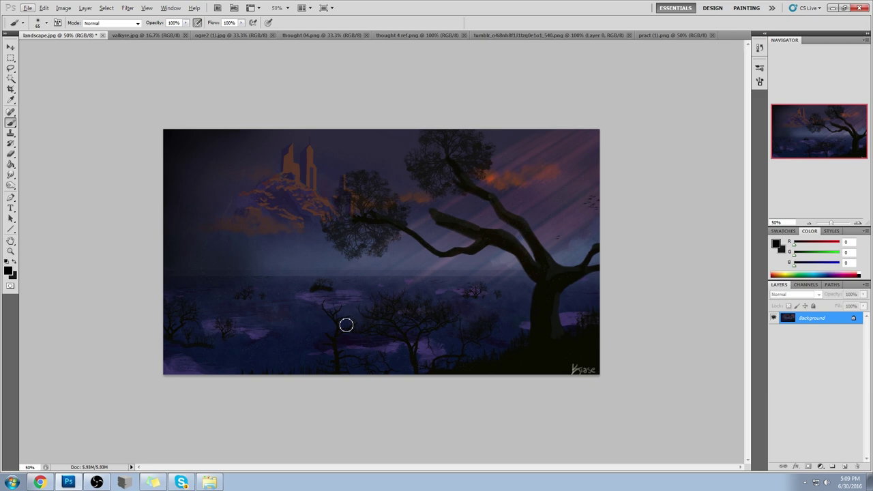
# Paint over the large tree's upper foliage and branches in the dark sky color with the 175 px textured brush.
pyautogui.moveTo(472, 140); pyautogui.dragTo(462, 138)
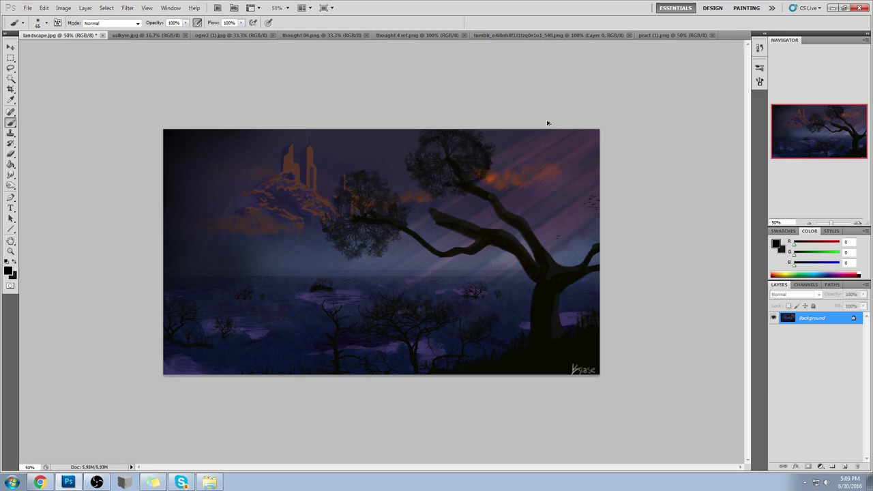
pyautogui.rightClick(417, 182)
pyautogui.doubleClick(500, 385)
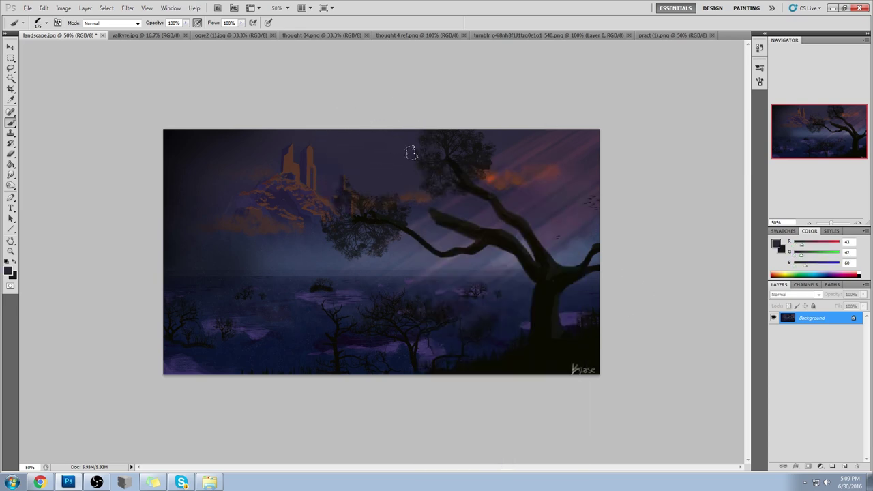
pyautogui.moveTo(411, 146); pyautogui.dragTo(475, 142)
pyautogui.moveTo(469, 195)
pyautogui.mouseDown()
pyautogui.moveTo(440, 217)
pyautogui.moveTo(532, 201)
pyautogui.moveTo(580, 235)
pyautogui.mouseUp()
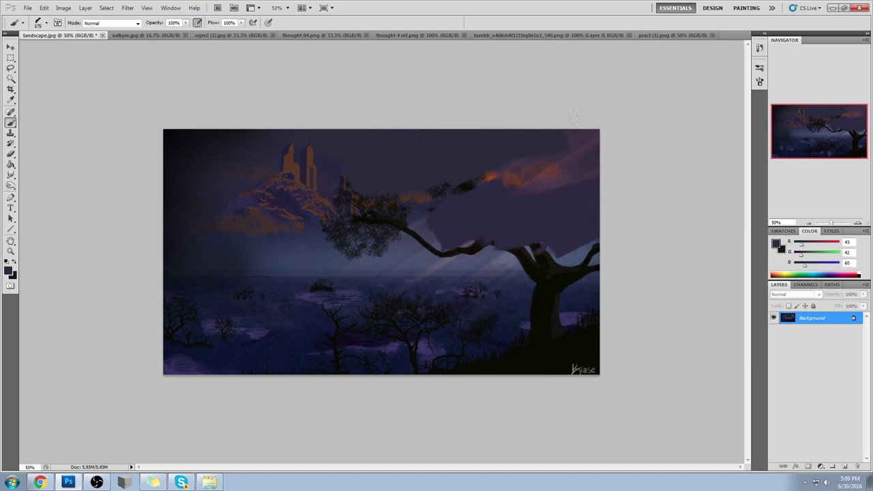
# Cover the remaining lower branches and hanging foliage with lighter blue-grey haze colors sampled from the sky above the horizon.
pyautogui.keyDown('alt'); pyautogui.click(492, 255); pyautogui.keyUp('alt')
pyautogui.moveTo(491, 253)
pyautogui.mouseDown()
pyautogui.moveTo(645, 207)
pyautogui.moveTo(556, 264)
pyautogui.mouseUp()
pyautogui.moveTo(535, 227); pyautogui.dragTo(386, 226)
pyautogui.keyDown('alt'); pyautogui.click(311, 249); pyautogui.keyUp('alt')
pyautogui.moveTo(326, 247)
pyautogui.mouseDown()
pyautogui.moveTo(362, 227)
pyautogui.moveTo(335, 226)
pyautogui.moveTo(411, 212)
pyautogui.mouseUp()
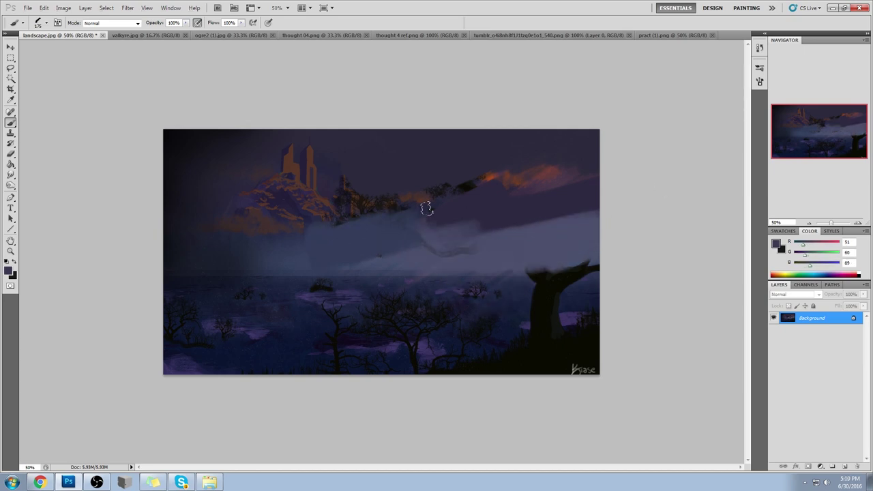
pyautogui.moveTo(513, 225); pyautogui.dragTo(535, 252)
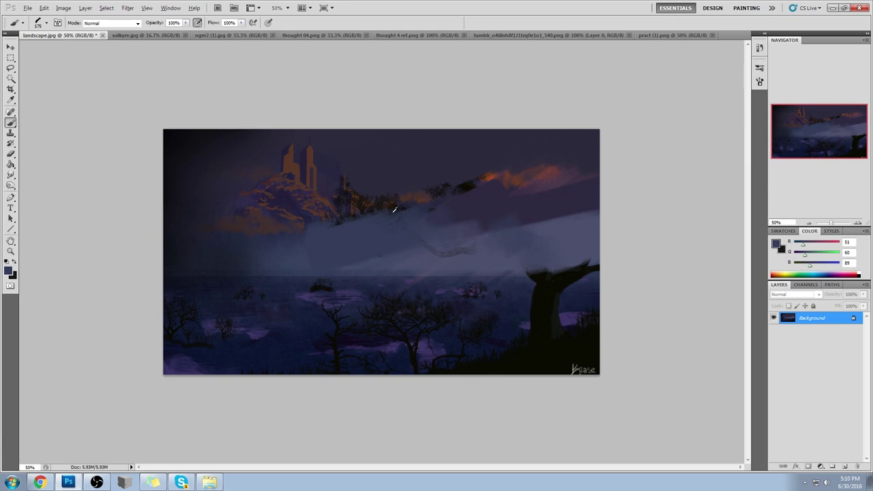
# Blend the haze bands above the horizon with broad strokes of purple-grey tones sampled from the neighboring sky.
pyautogui.keyDown('alt'); pyautogui.click(313, 226); pyautogui.keyUp('alt')
pyautogui.moveTo(321, 247); pyautogui.dragTo(385, 230)
pyautogui.hotkey('ctrl', 'z')
pyautogui.keyDown('alt'); pyautogui.click(461, 222); pyautogui.keyUp('alt')
pyautogui.moveTo(499, 198); pyautogui.dragTo(326, 260)
pyautogui.keyDown('alt'); pyautogui.click(488, 209); pyautogui.keyUp('alt')
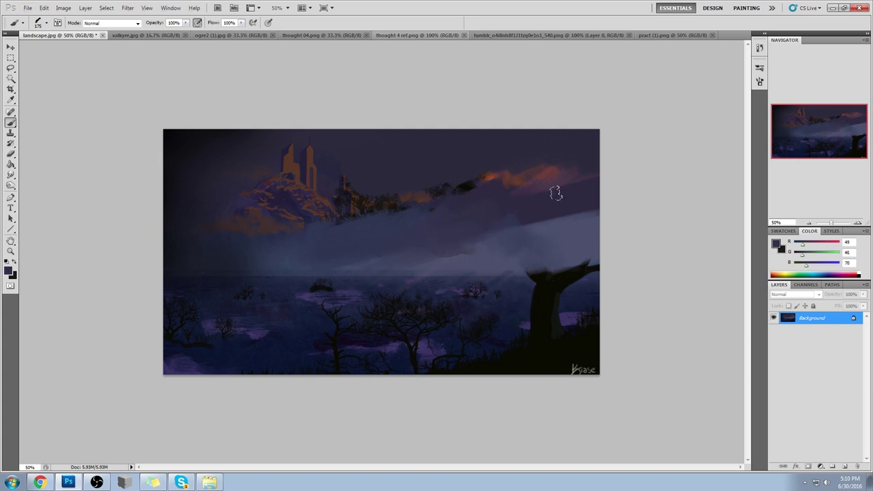
pyautogui.keyDown('alt'); pyautogui.click(497, 222); pyautogui.keyUp('alt')
pyautogui.moveTo(390, 259); pyautogui.dragTo(496, 264)
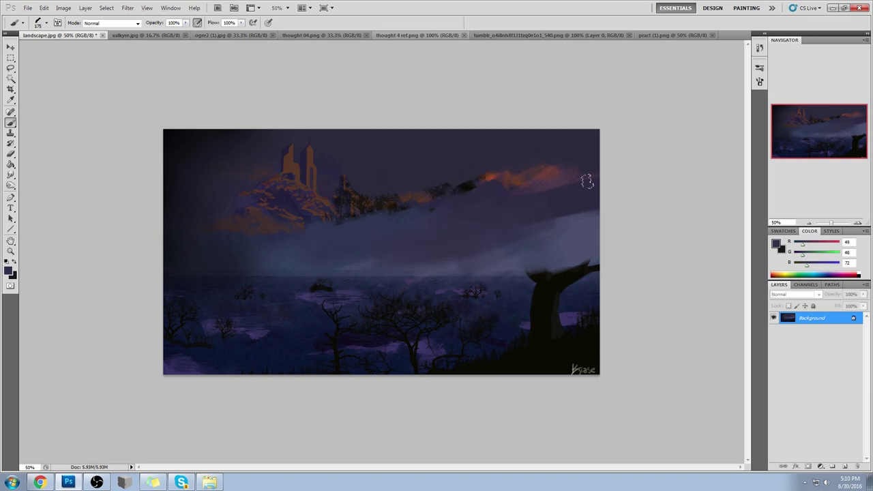
# Paint out the leftover foliage between the castle hill and the orange clouds with a 45 px brush in sampled orange and dark blue.
pyautogui.keyDown('alt'); pyautogui.click(485, 168); pyautogui.keyUp('alt')
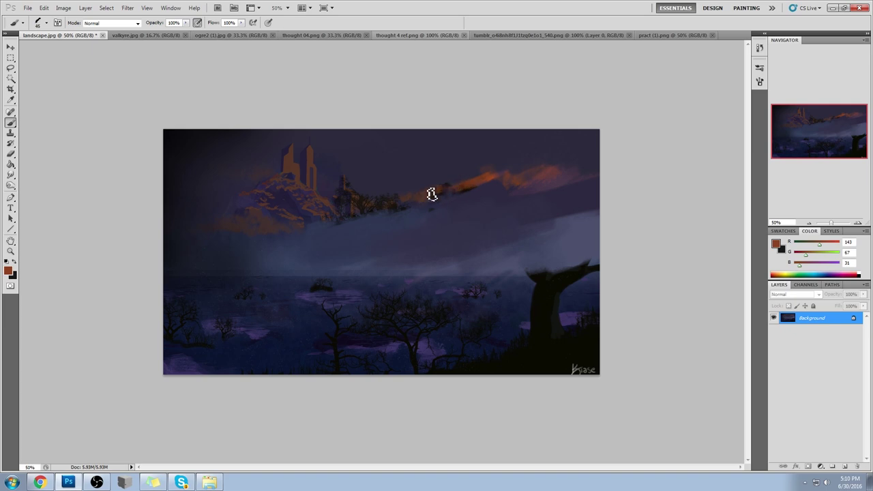
pyautogui.moveTo(407, 197); pyautogui.dragTo(360, 210)
pyautogui.keyDown('alt'); pyautogui.click(334, 208); pyautogui.keyUp('alt')
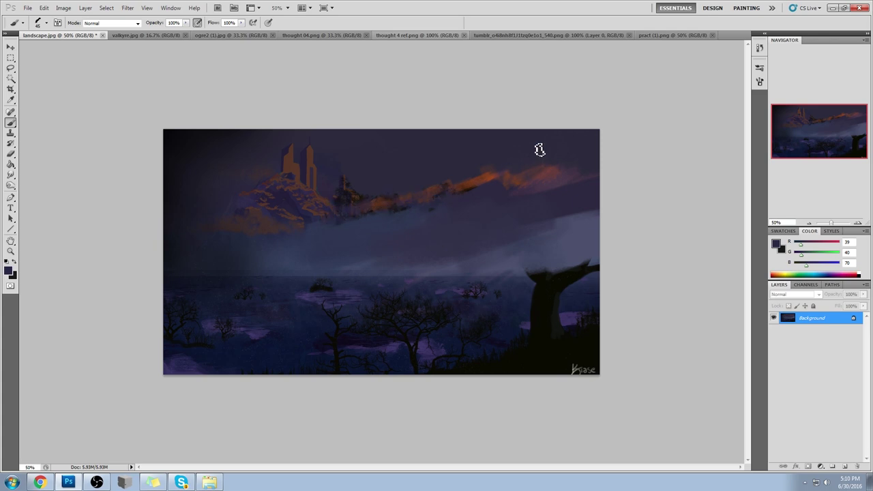
pyautogui.keyDown('alt'); pyautogui.click(333, 176); pyautogui.keyUp('alt')
pyautogui.moveTo(337, 179); pyautogui.dragTo(360, 192)
pyautogui.keyDown('alt'); pyautogui.click(378, 185); pyautogui.keyUp('alt')
pyautogui.keyDown('alt'); pyautogui.click(415, 212); pyautogui.keyUp('alt')
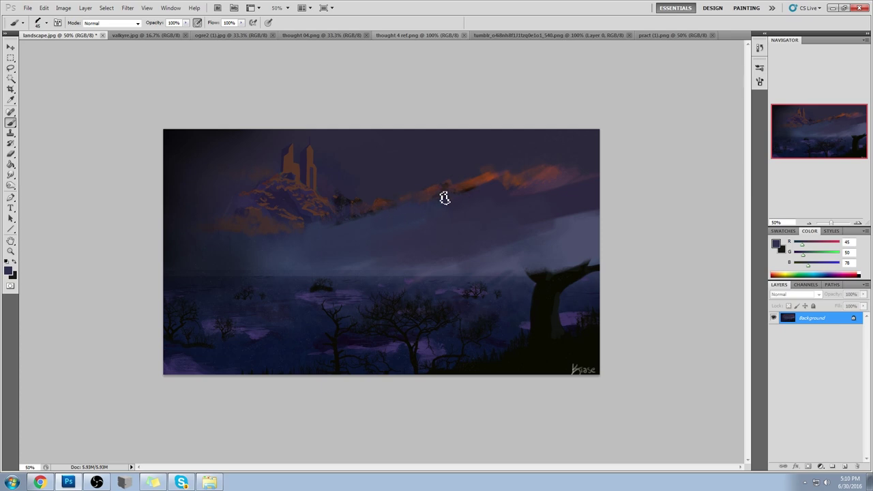
pyautogui.keyDown('alt'); pyautogui.click(477, 181); pyautogui.keyUp('alt')
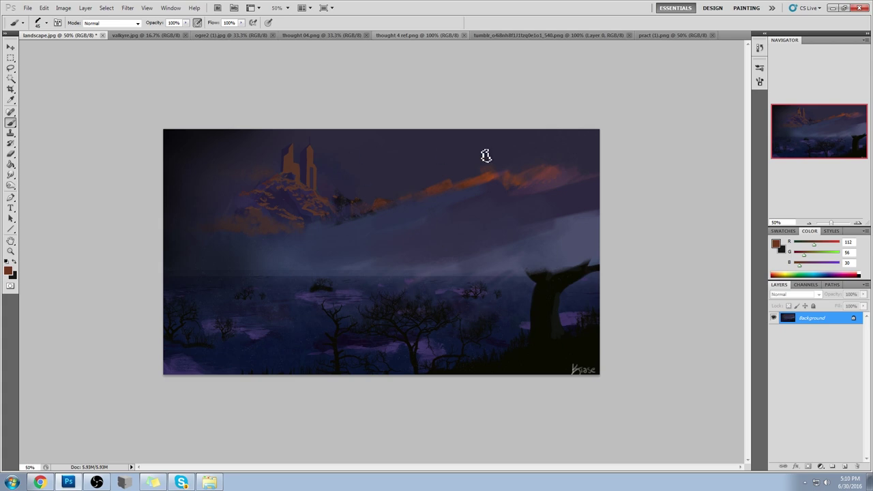
pyautogui.keyDown('alt'); pyautogui.click(354, 182); pyautogui.keyUp('alt')
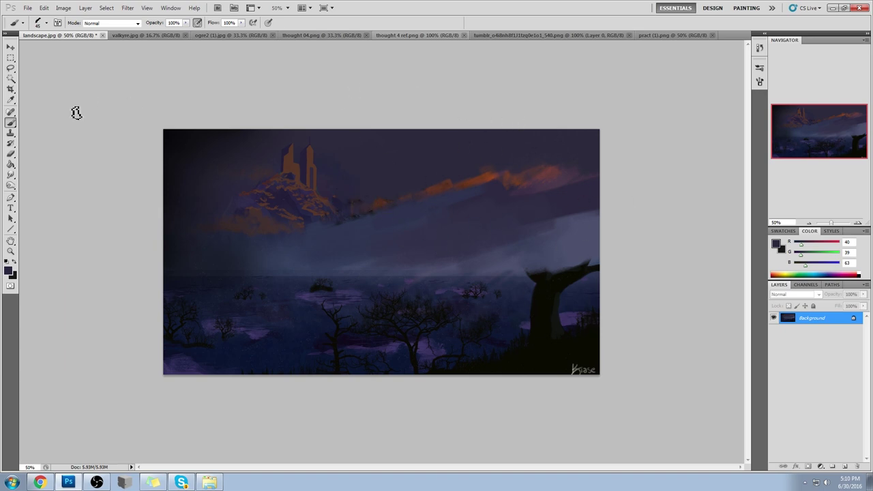
pyautogui.moveTo(10, 184); pyautogui.dragTo(30, 195)
pyautogui.click(30, 194)
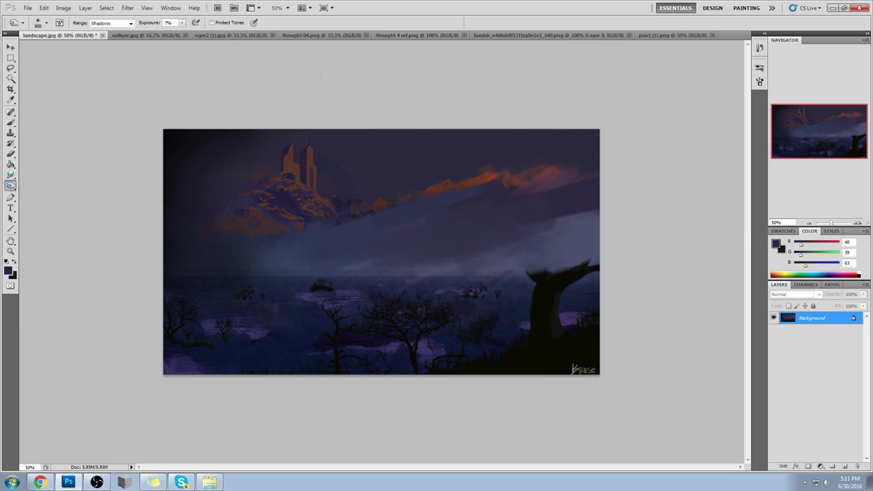
pyautogui.press('b')
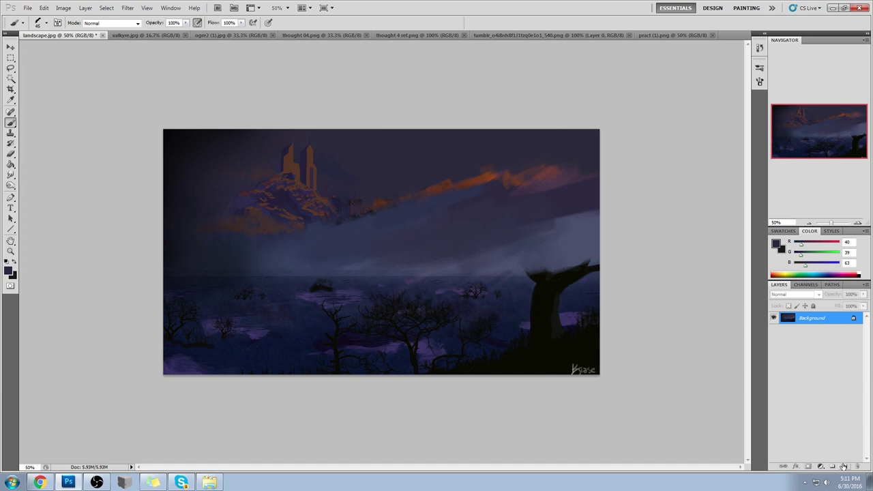
# Add a new layer above the background and set its blend mode to Darken.
pyautogui.click(844, 465)
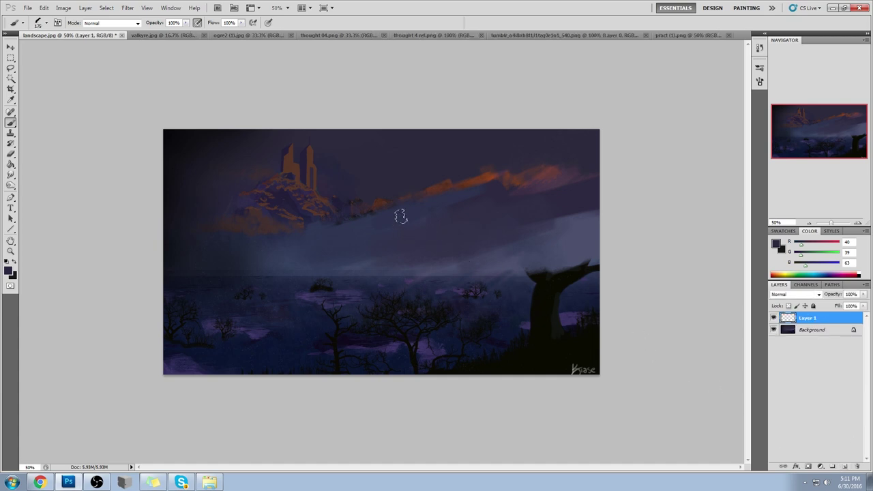
pyautogui.click(795, 294)
pyautogui.click(791, 279)
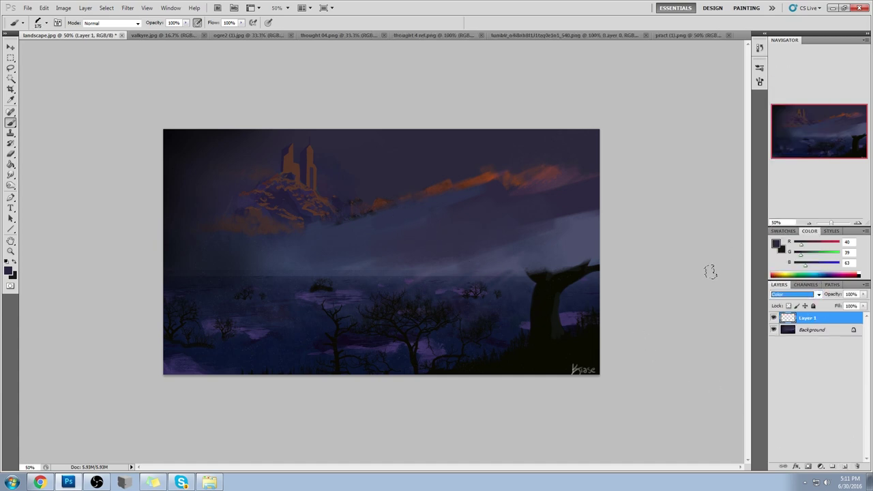
pyautogui.keyDown('alt'); pyautogui.click(287, 221); pyautogui.keyUp('alt')
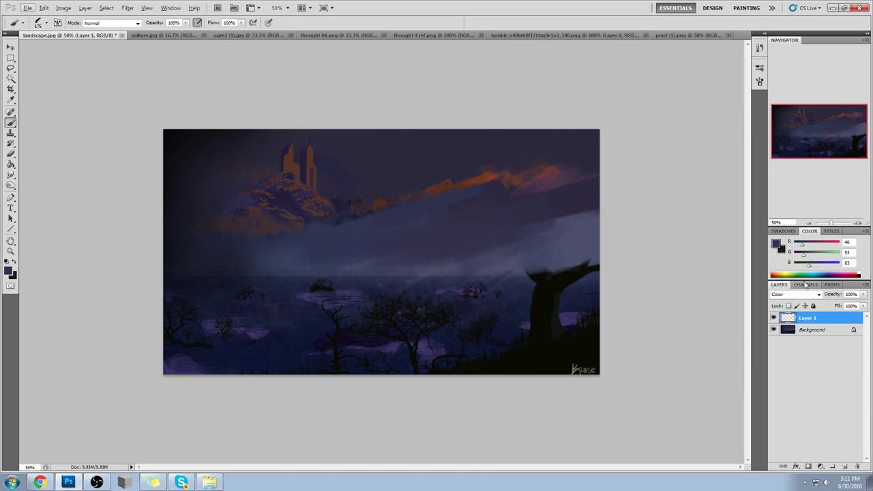
pyautogui.click(791, 293)
pyautogui.click(777, 82)
# Paint sampled dark sky tones over the orange light on the castle hill with the 175 px brush.
pyautogui.moveTo(358, 216)
pyautogui.mouseDown()
pyautogui.moveTo(228, 195)
pyautogui.moveTo(375, 209)
pyautogui.moveTo(358, 216)
pyautogui.mouseUp()
pyautogui.keyDown('alt'); pyautogui.click(386, 162); pyautogui.keyUp('alt')
pyautogui.moveTo(256, 202)
pyautogui.mouseDown()
pyautogui.moveTo(387, 201)
pyautogui.moveTo(269, 218)
pyautogui.moveTo(360, 214)
pyautogui.moveTo(229, 210)
pyautogui.mouseUp()
pyautogui.keyDown('alt'); pyautogui.click(408, 220); pyautogui.keyUp('alt')
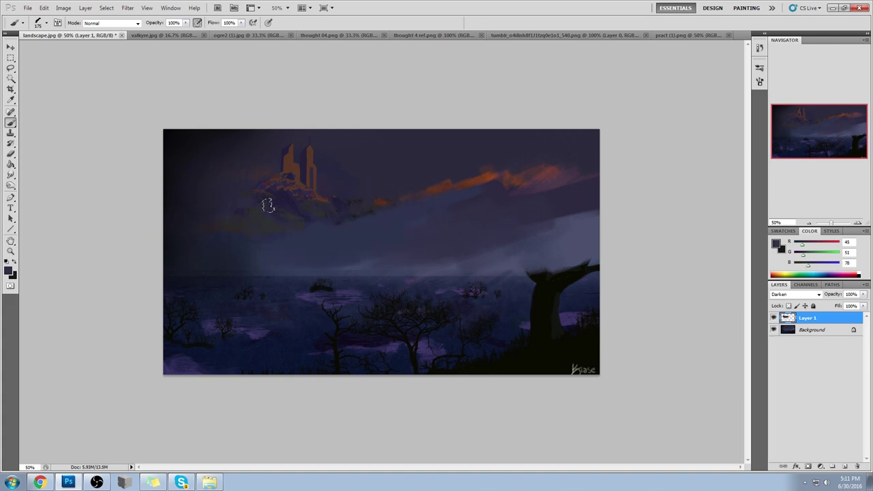
pyautogui.keyDown('alt'); pyautogui.click(340, 224); pyautogui.keyUp('alt')
pyautogui.press('alt')
# Add a second layer in Color mode, tint the castle hill and ridge blue, and continue darkening the castle base on the Darken layer.
pyautogui.click(844, 466)
pyautogui.click(796, 295)
pyautogui.click(784, 287)
pyautogui.keyDown('alt'); pyautogui.click(342, 226); pyautogui.keyUp('alt')
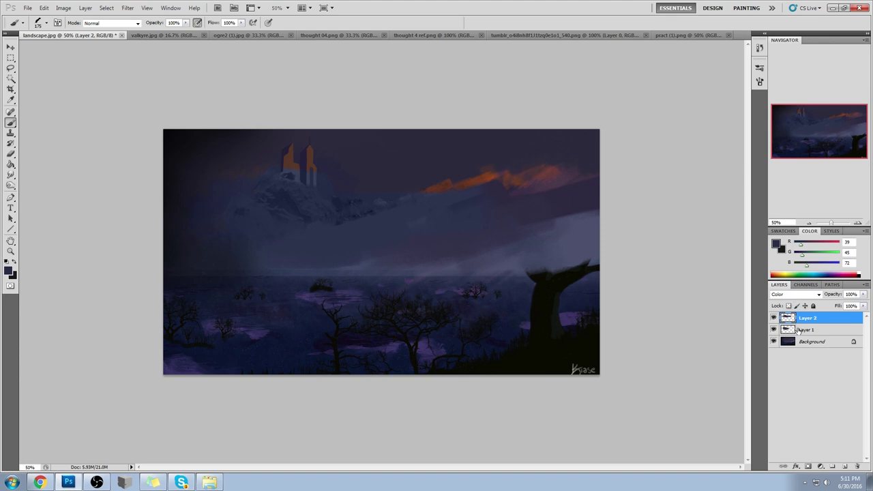
pyautogui.click(797, 331)
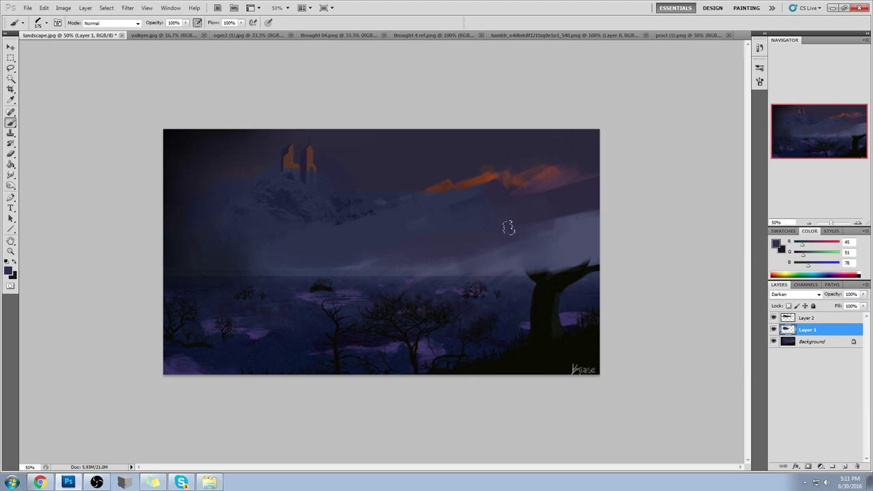
# Sample orange from the clouds, add a third layer, and move it to the top of the layer stack.
pyautogui.keyDown('alt'); pyautogui.click(488, 173); pyautogui.keyUp('alt')
pyautogui.click(844, 466)
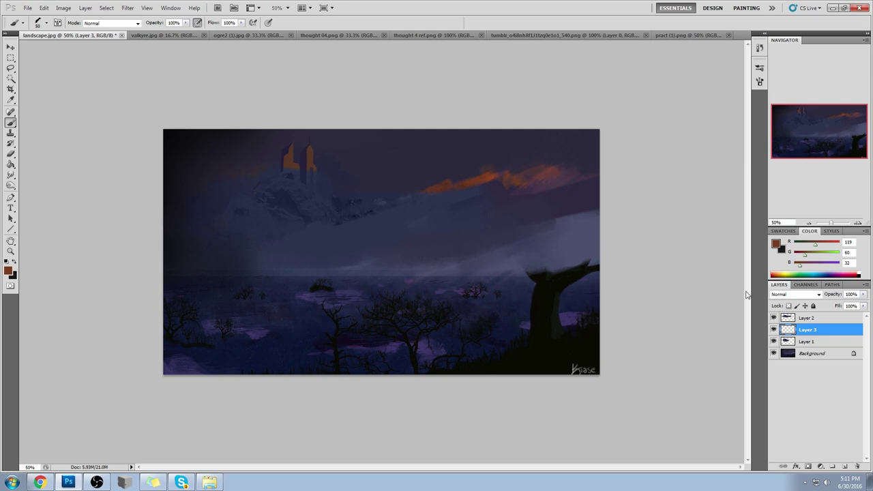
pyautogui.moveTo(834, 331); pyautogui.dragTo(833, 315)
# Try orange highlight strokes along the large tree's trunk and branches, and undo them.
pyautogui.moveTo(563, 291)
pyautogui.mouseDown()
pyautogui.moveTo(554, 336)
pyautogui.moveTo(587, 250)
pyautogui.moveTo(547, 228)
pyautogui.mouseUp()
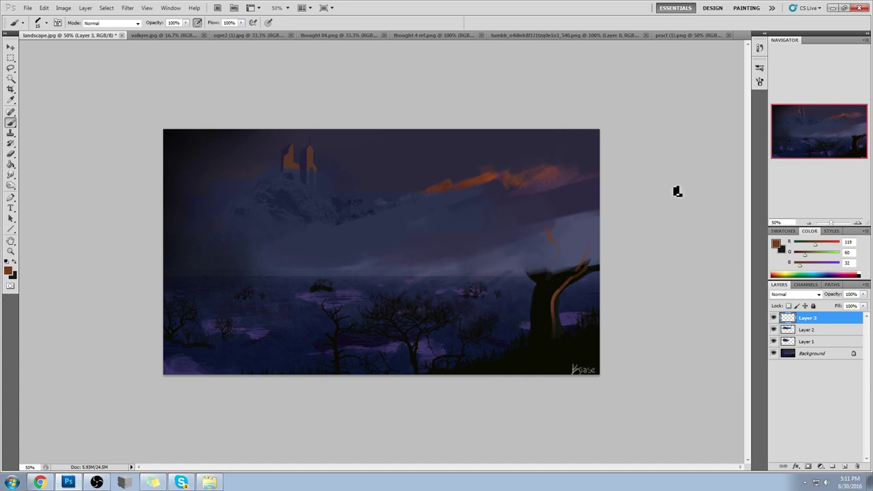
pyautogui.hotkey('ctrl', 'alt', 'z')
pyautogui.hotkey('ctrl', 'alt', 'z')
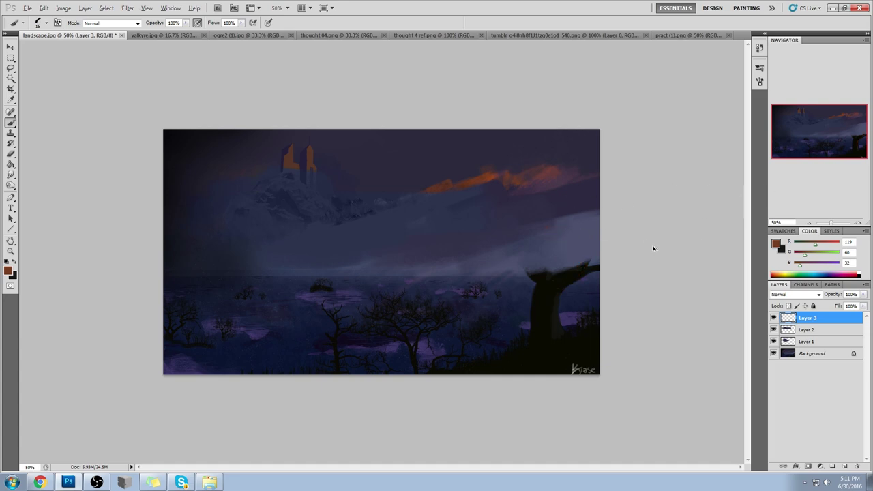
# Choose the 753 px tree brush preset and sample the near-black color of the tree trunk as the paint color.
pyautogui.rightClick(535, 245)
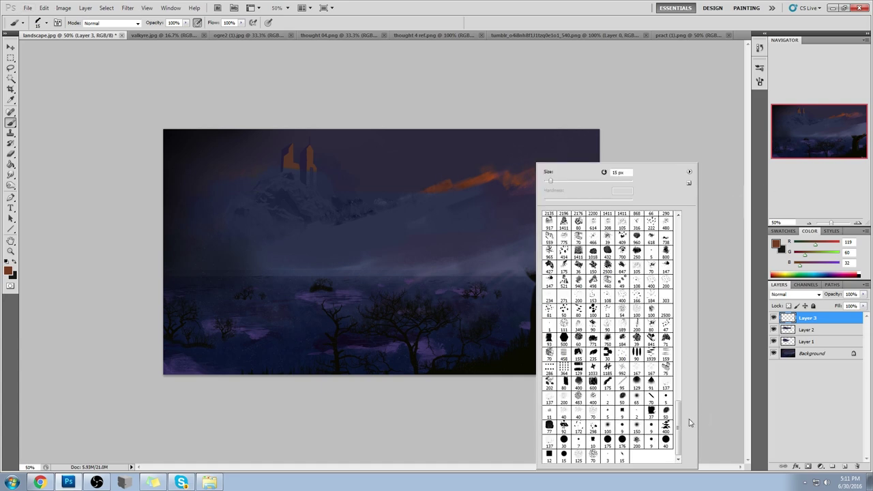
pyautogui.moveTo(678, 417); pyautogui.dragTo(684, 233)
pyautogui.click(546, 343)
pyautogui.click(617, 23)
pyautogui.press('r')
pyautogui.moveTo(343, 230)
pyautogui.mouseDown()
pyautogui.moveTo(367, 225)
pyautogui.moveTo(354, 227)
pyautogui.mouseUp()
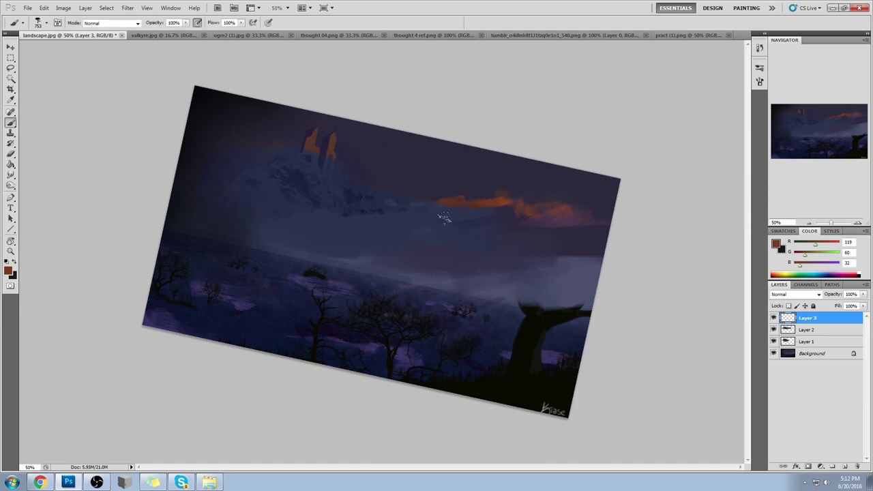
pyautogui.keyDown('alt'); pyautogui.click(533, 315); pyautogui.keyUp('alt')
# Stamp an 800 px leafy tree silhouette over the old trunk with the canvas tilted slightly clockwise.
pyautogui.press('r')
pyautogui.moveTo(434, 171)
pyautogui.mouseDown()
pyautogui.moveTo(530, 289)
pyautogui.moveTo(449, 158)
pyautogui.mouseUp()
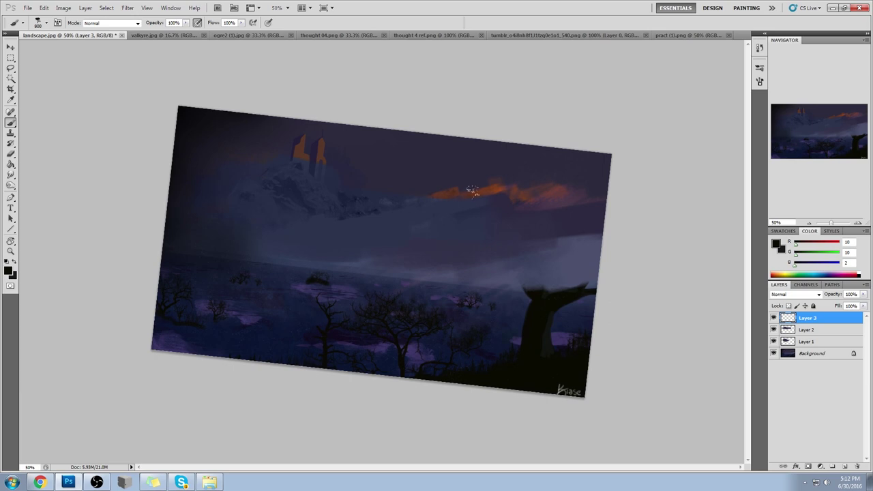
pyautogui.click(473, 193)
pyautogui.hotkey('ctrl', 'z')
pyautogui.click(480, 209)
pyautogui.hotkey('ctrl', 'shift', 'z')
# Choose the 616 px tree brush preset and stamp a tree silhouette in the lower-left foreground of the painting.
pyautogui.rightClick(498, 162)
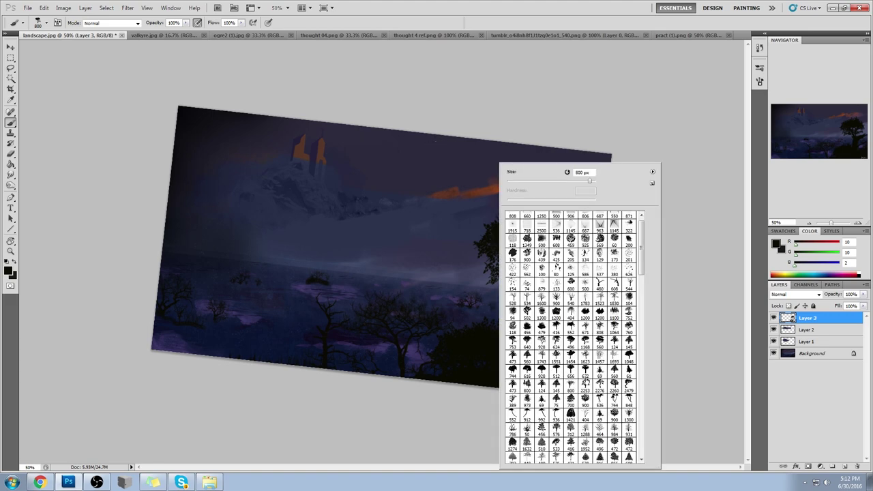
pyautogui.click(527, 370)
pyautogui.click(269, 331)
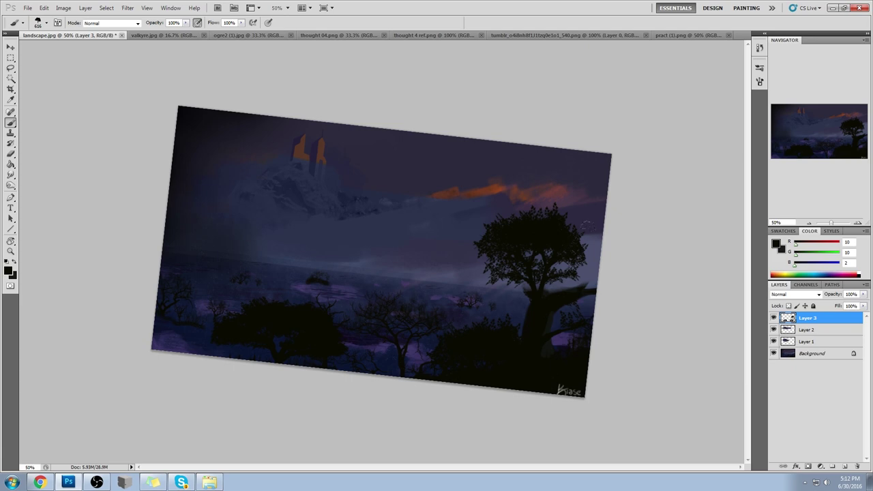
# Choose the 1457 px bare-tree brush preset, try one stamp in the middle of the painting, and undo it.
pyautogui.press('Escape')
pyautogui.rightClick(498, 235)
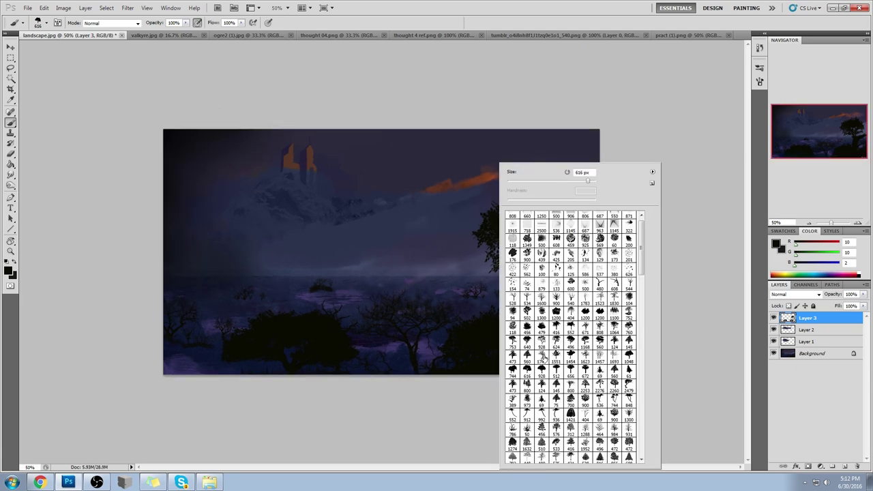
pyautogui.click(600, 356)
pyautogui.click(435, 258)
pyautogui.hotkey('ctrl', 'z')
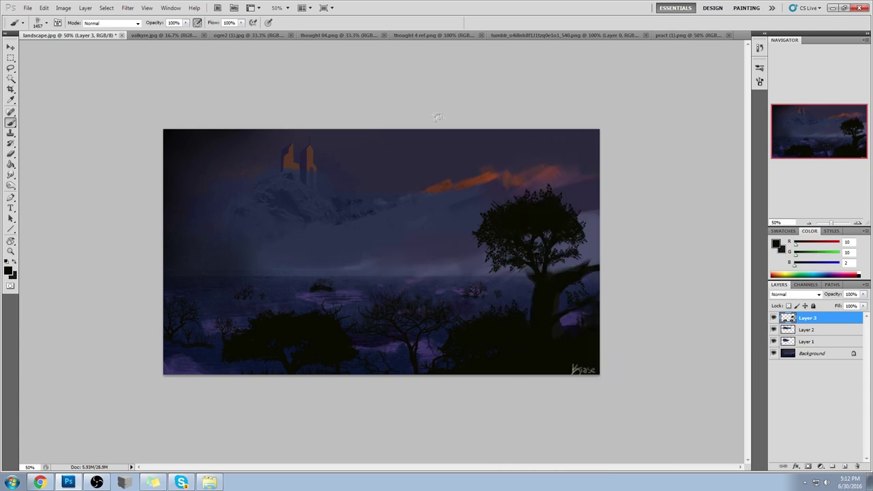
# Stamp a 700 px bare tree silhouette around the large tree's trunk with the canvas tilted slightly clockwise, and straighten the canvas.
pyautogui.press('.')
pyautogui.press('r')
pyautogui.moveTo(570, 193); pyautogui.dragTo(570, 227)
pyautogui.press('b')
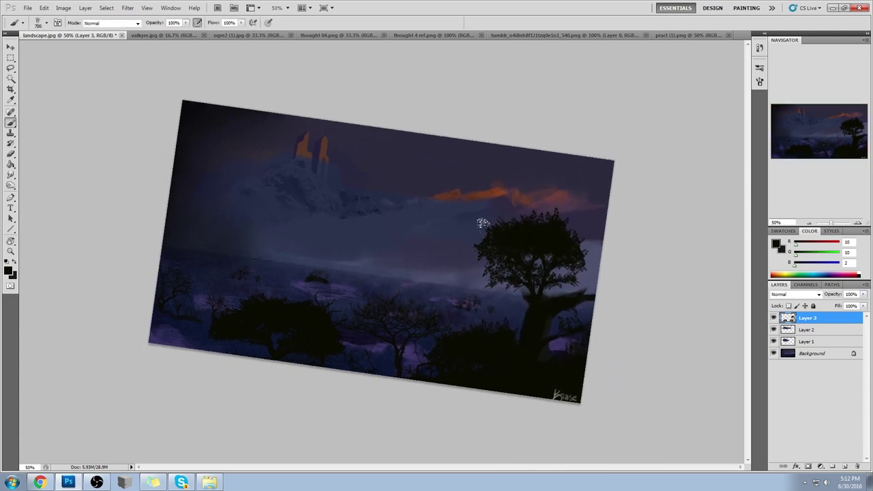
pyautogui.press('Escape')
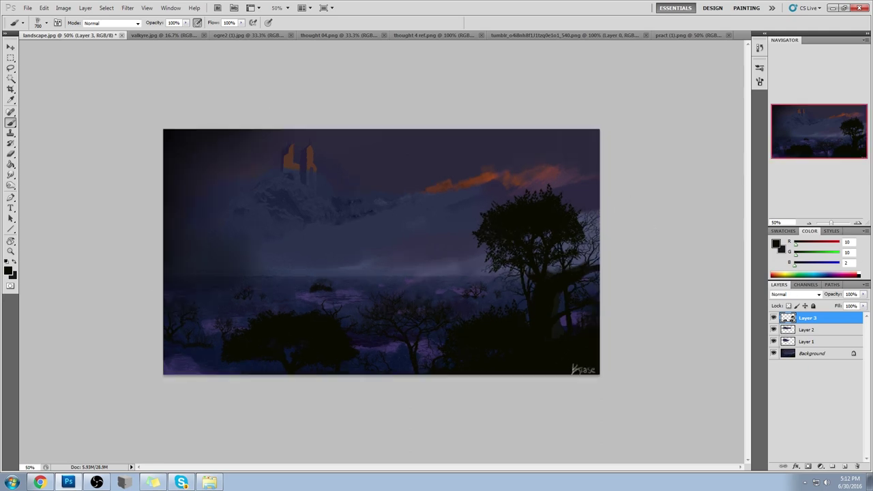
# Choose the 528 px bare-tree brush preset and stamp a silhouette in the middle of the foreground.
pyautogui.rightClick(544, 171)
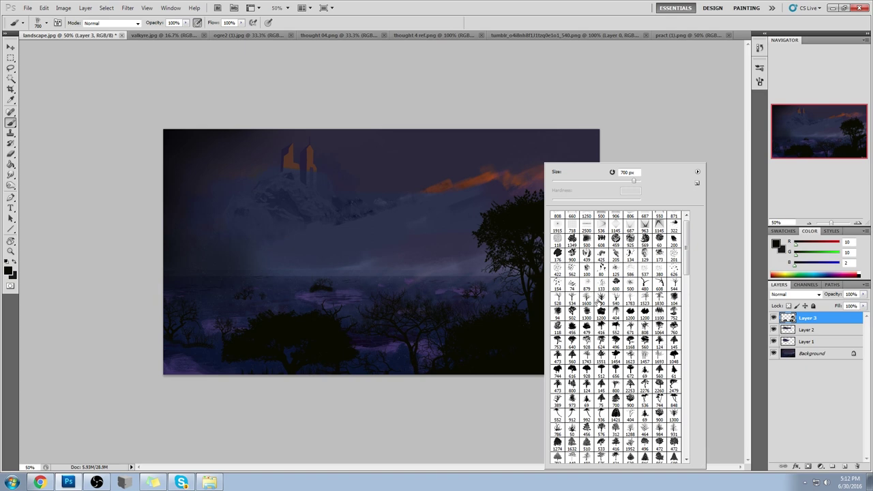
pyautogui.click(558, 299)
pyautogui.click(305, 272)
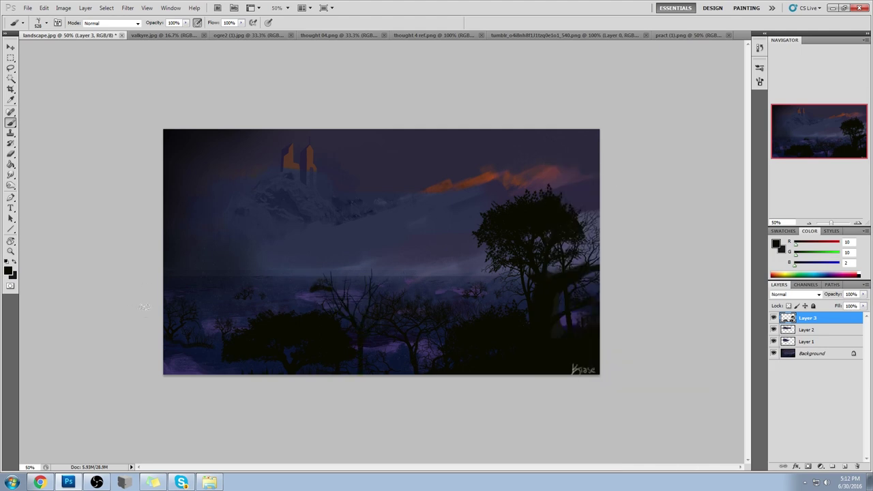
# Choose the 624 px tree brush preset and stamp a dark silhouette beside the base of the large tree.
pyautogui.rightClick(480, 135)
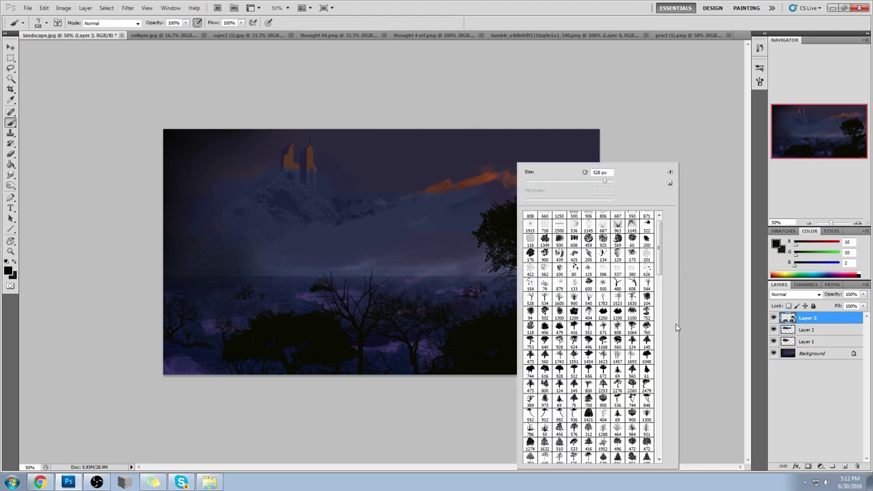
pyautogui.scroll(-3, 663, 263)
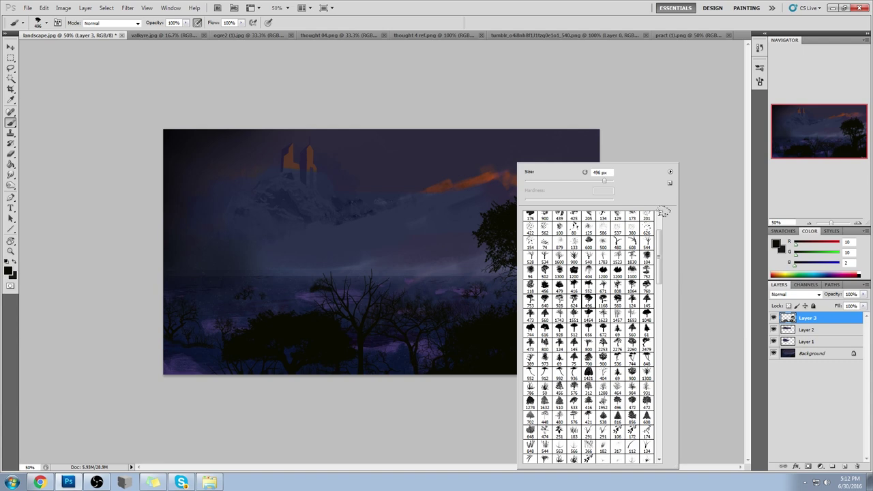
pyautogui.doubleClick(574, 300)
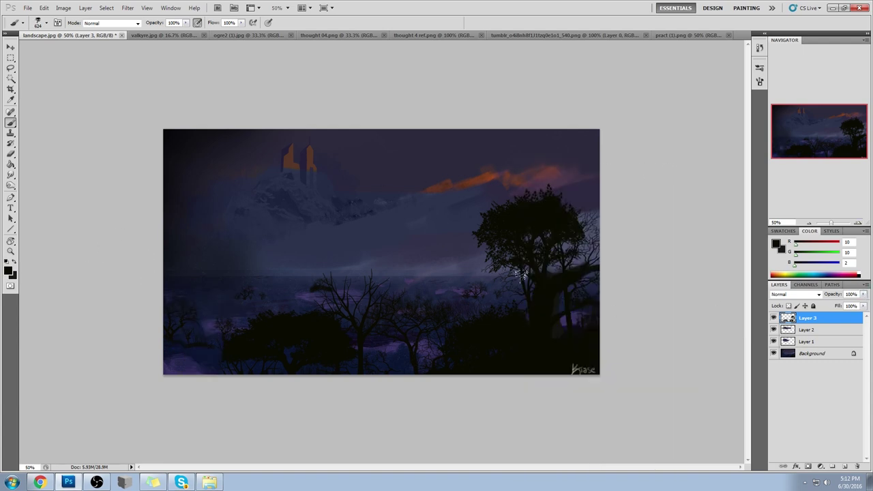
pyautogui.click(475, 295)
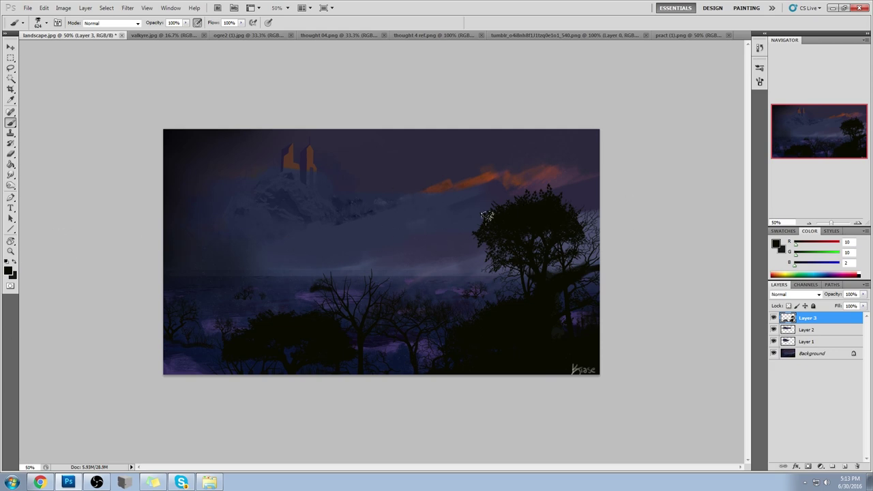
# Hide Layer 3, Layer 2 and Layer 1, and make the Background layer active.
pyautogui.click(773, 317)
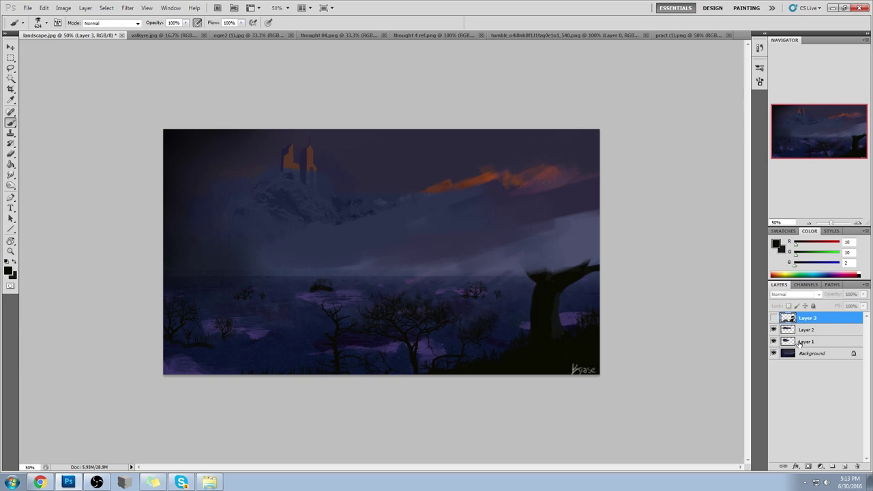
pyautogui.click(774, 329)
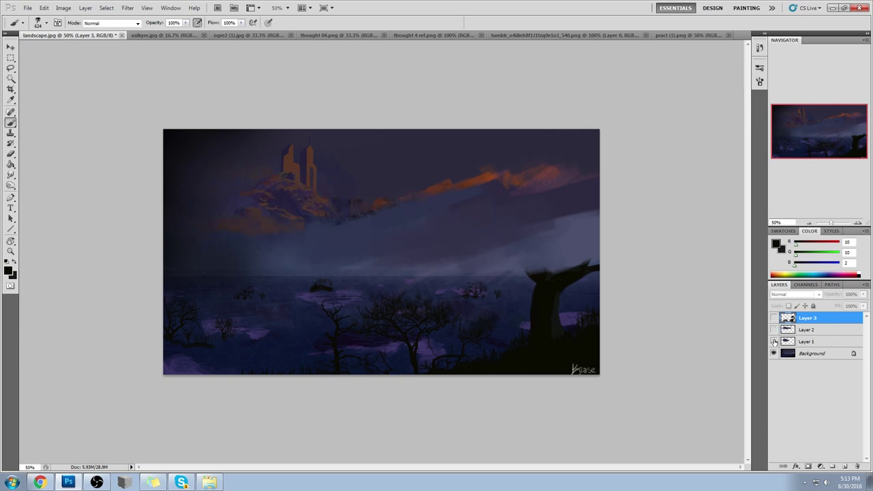
pyautogui.click(816, 355)
# Smudge the fog and horizon line on the Background layer with a 35 px Smudge brush at 24% strength.
pyautogui.moveTo(10, 174); pyautogui.dragTo(41, 191)
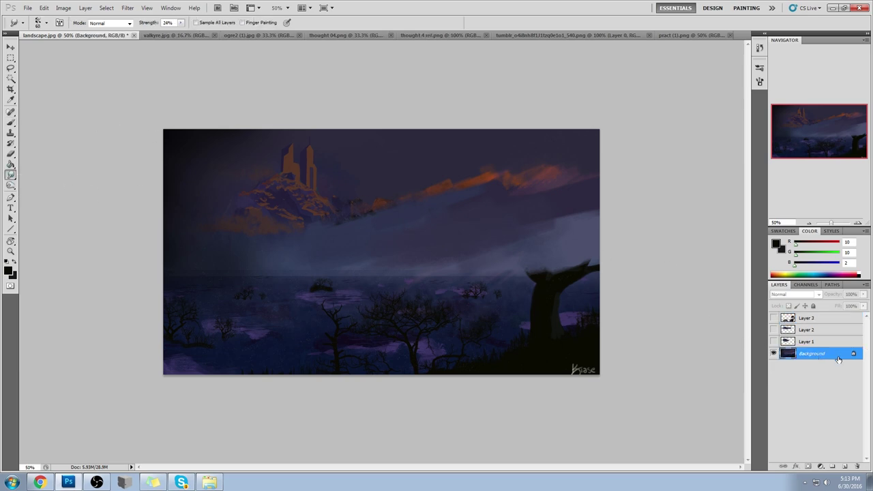
pyautogui.moveTo(403, 271)
pyautogui.mouseDown()
pyautogui.moveTo(489, 265)
pyautogui.moveTo(244, 270)
pyautogui.moveTo(437, 269)
pyautogui.moveTo(314, 270)
pyautogui.moveTo(477, 246)
pyautogui.moveTo(539, 212)
pyautogui.mouseUp()
pyautogui.rightClick(319, 165)
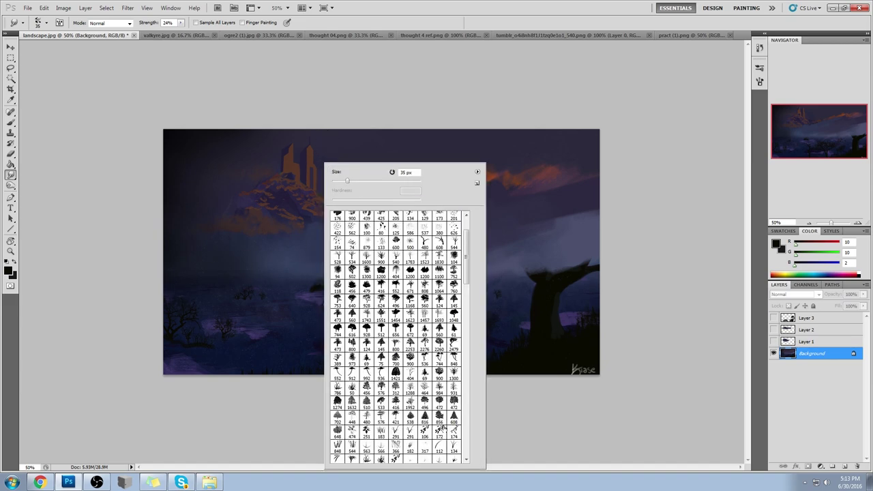
pyautogui.moveTo(468, 259); pyautogui.dragTo(465, 429)
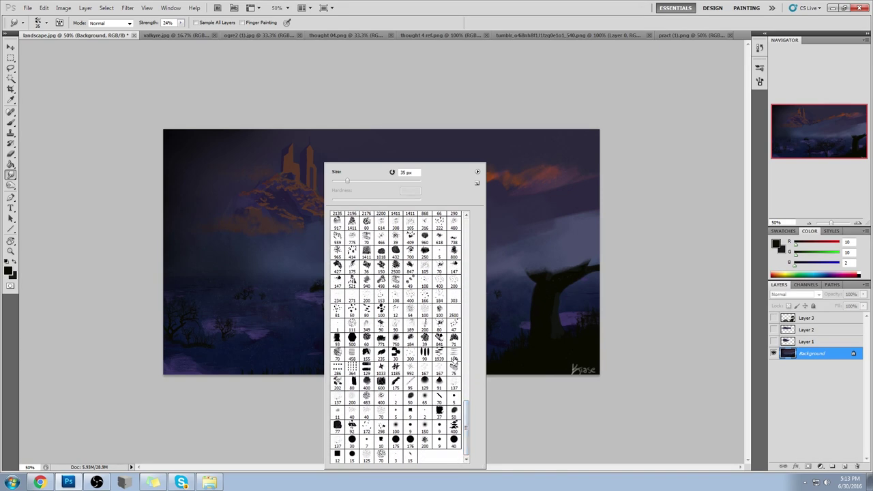
pyautogui.click(672, 206)
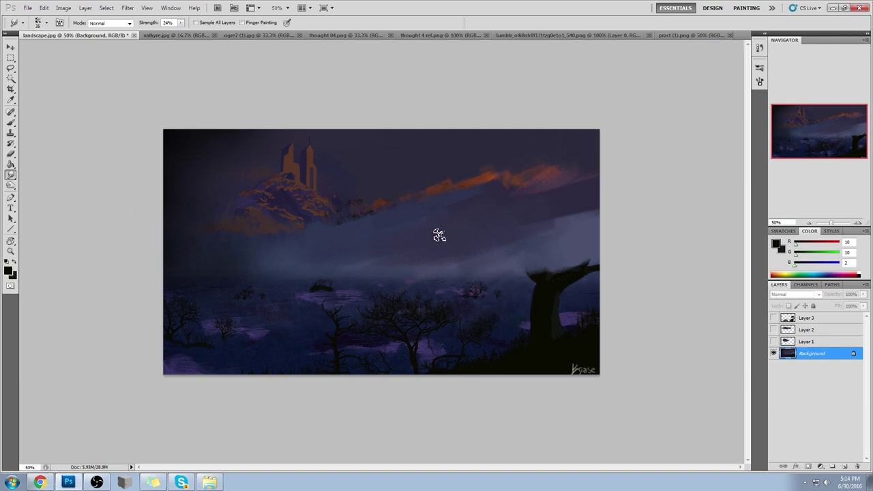
# Show the tree silhouettes on Layer 3 again and make that layer active.
pyautogui.press('b')
pyautogui.click(773, 318)
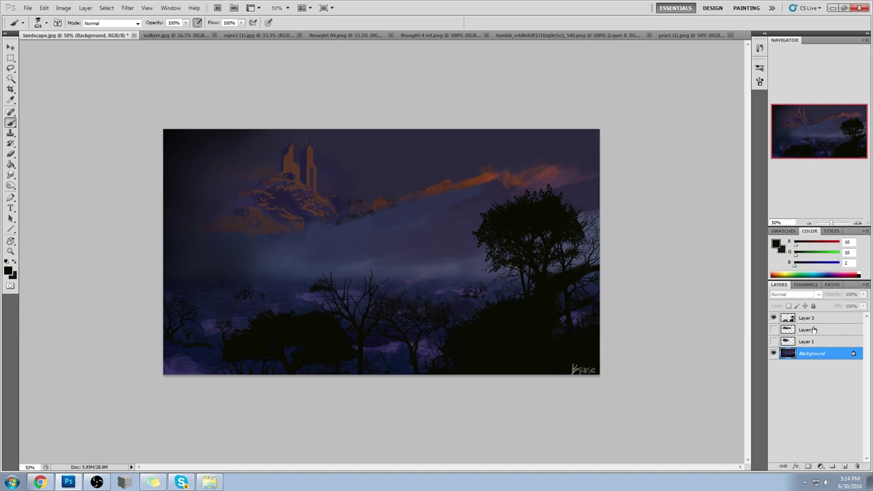
pyautogui.click(808, 319)
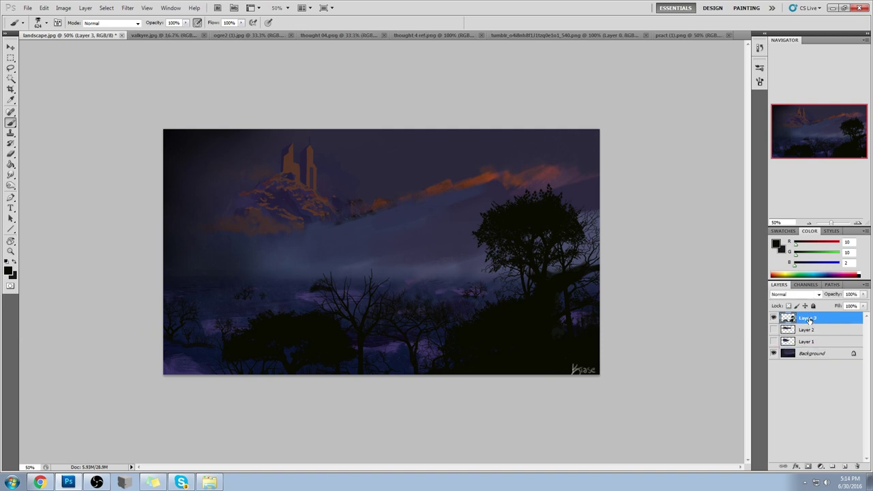
# Select the upper sky and castle area of the Background layer, and subtract the lower-right corner behind the tree with the Lasso.
pyautogui.click(815, 355)
pyautogui.press('m')
pyautogui.moveTo(132, 116); pyautogui.dragTo(281, 148)
pyautogui.moveTo(337, 164); pyautogui.dragTo(675, 247)
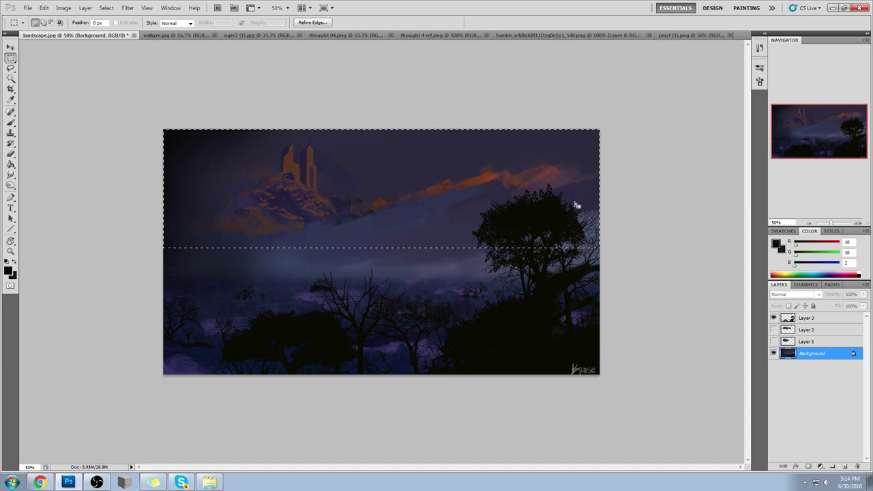
pyautogui.moveTo(624, 189); pyautogui.dragTo(457, 276)
pyautogui.hotkey('ctrl', 'z')
pyautogui.click(10, 68)
pyautogui.moveTo(624, 190); pyautogui.dragTo(483, 248)
# Try moving the selected sky and castle area down directly on the Background layer, and undo the move.
pyautogui.press('v')
pyautogui.moveTo(477, 181); pyautogui.dragTo(475, 206)
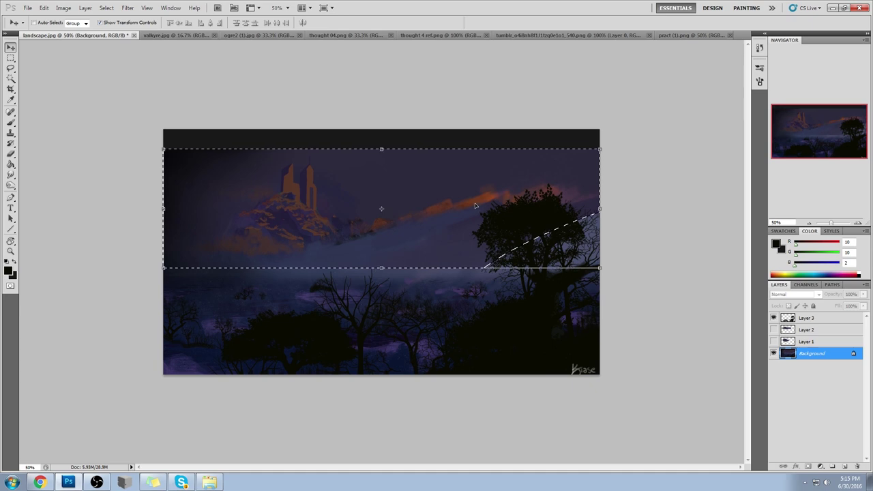
pyautogui.press('m')
pyautogui.rightClick(475, 197)
pyautogui.click(499, 202)
pyautogui.press('b')
pyautogui.hotkey('ctrl', 'alt', 'z')
pyautogui.hotkey('ctrl', 'alt', 'z')
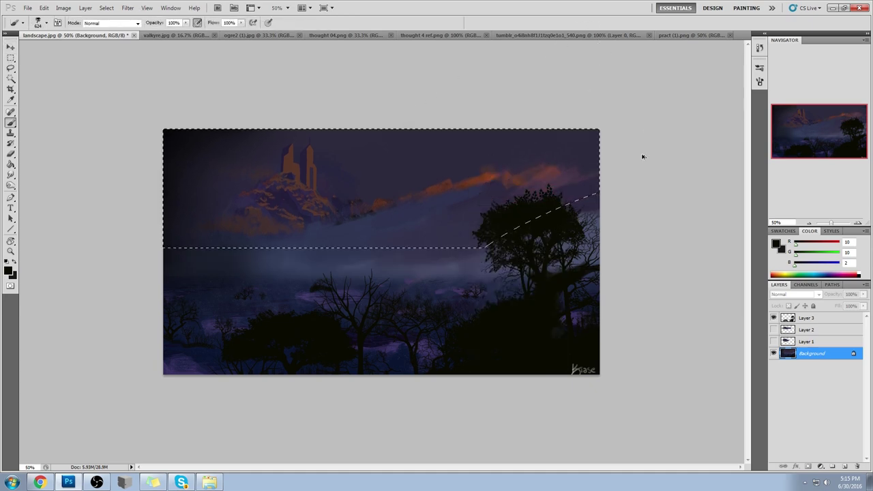
# Copy the selected sky and castle area to a new layer and shift it down slightly.
pyautogui.hotkey('ctrl', 'j')
pyautogui.press('v')
pyautogui.moveTo(463, 189)
pyautogui.mouseDown()
pyautogui.moveTo(460, 204)
pyautogui.moveTo(460, 197)
pyautogui.mouseUp()
# Paint out the leftover spire tip with sampled sky color at 30 px, and soften the upper-left seam with a 300 px eraser at 48% opacity.
pyautogui.press('b')
pyautogui.rightClick(463, 189)
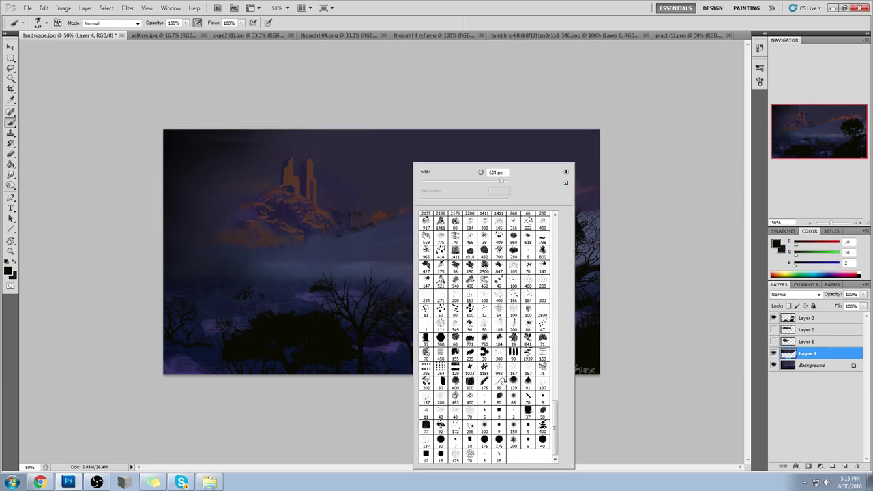
pyautogui.doubleClick(490, 383)
pyautogui.press('[')
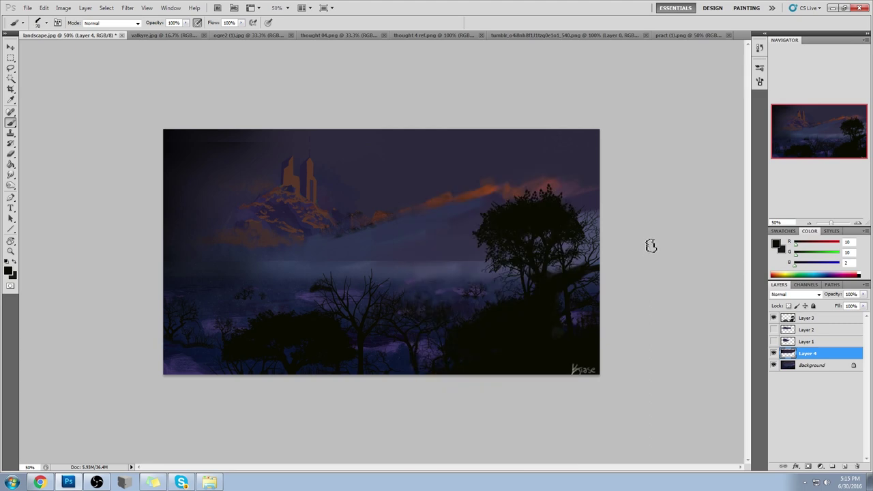
pyautogui.keyDown('alt'); pyautogui.click(344, 140); pyautogui.keyUp('alt')
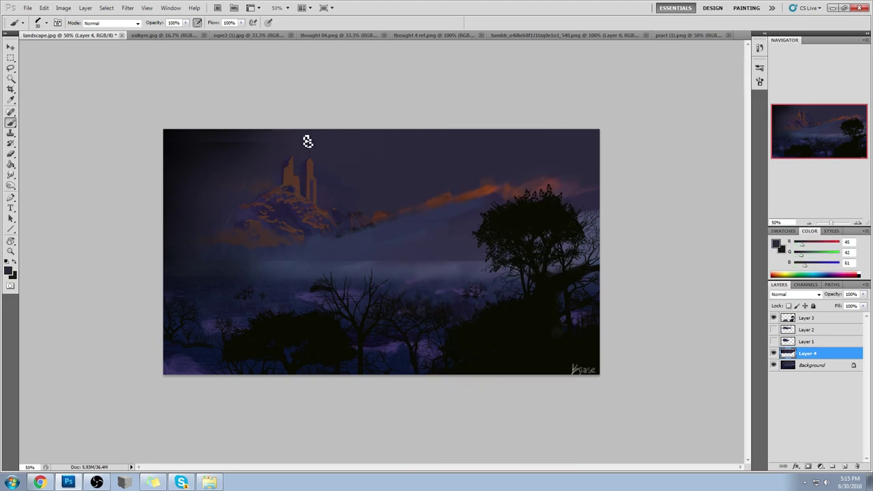
pyautogui.press('e')
pyautogui.rightClick(335, 208)
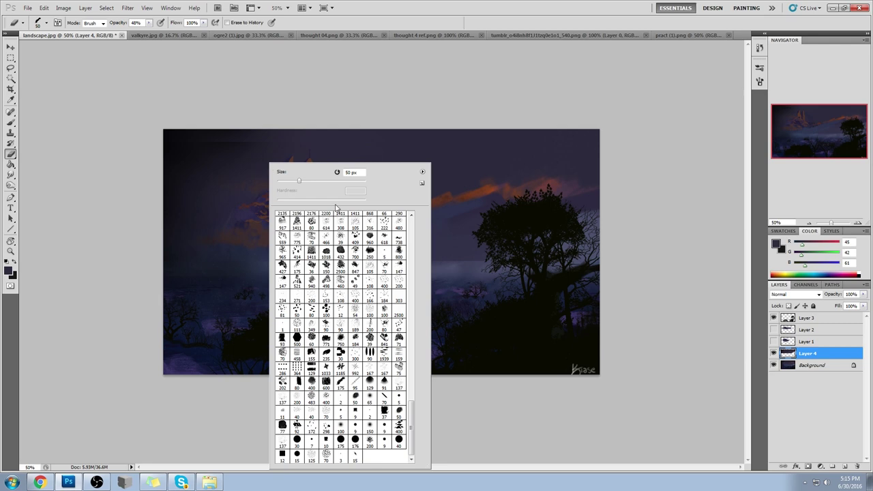
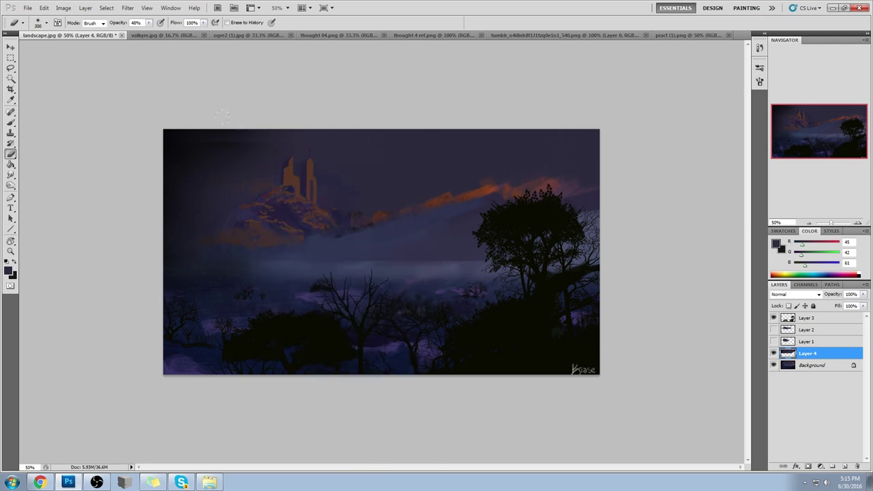
# Blend the upper-left sky on Layer 4 with a soft 600 px brush and sampled sky colors, and compare with the layer hidden.
pyautogui.press('b')
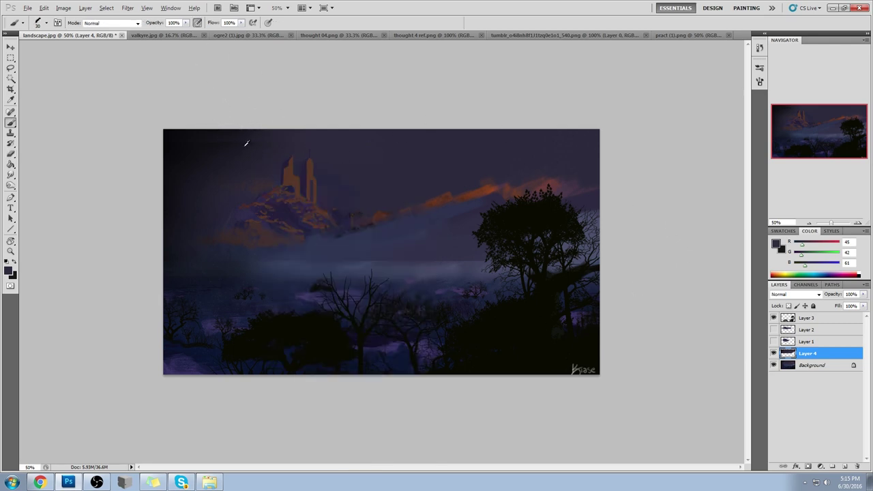
pyautogui.keyDown('alt'); pyautogui.click(247, 144); pyautogui.keyUp('alt')
pyautogui.rightClick(289, 163)
pyautogui.click(389, 400)
pyautogui.click(652, 311)
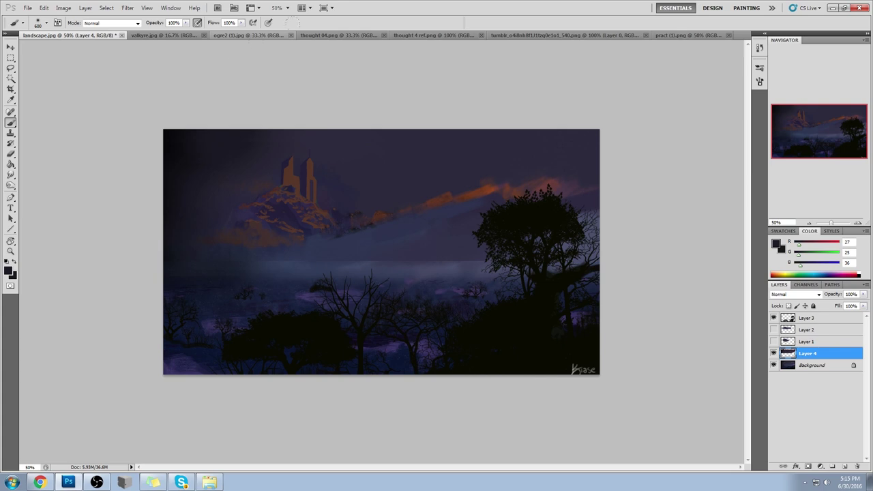
pyautogui.keyDown('alt'); pyautogui.click(289, 137); pyautogui.keyUp('alt')
pyautogui.keyDown('alt'); pyautogui.click(166, 138); pyautogui.keyUp('alt')
pyautogui.keyDown('alt'); pyautogui.click(364, 149); pyautogui.keyUp('alt')
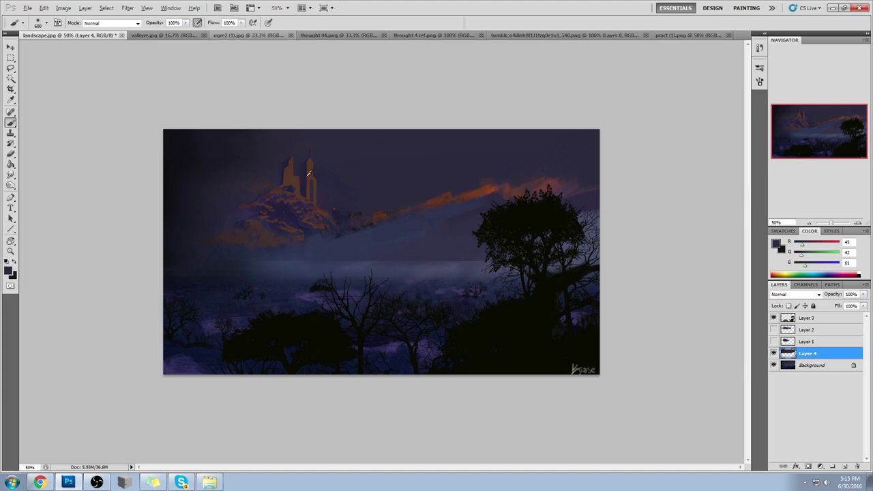
pyautogui.click(773, 353)
pyautogui.click(773, 353)
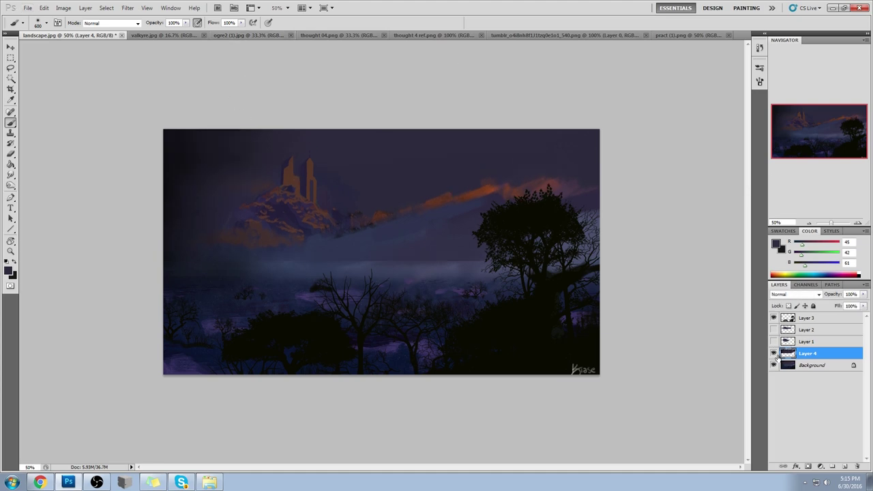
# Soften Layer 4's hard lower edge in the fog with a 300 px eraser at 48% opacity, and brush over the fog bank.
pyautogui.press('e')
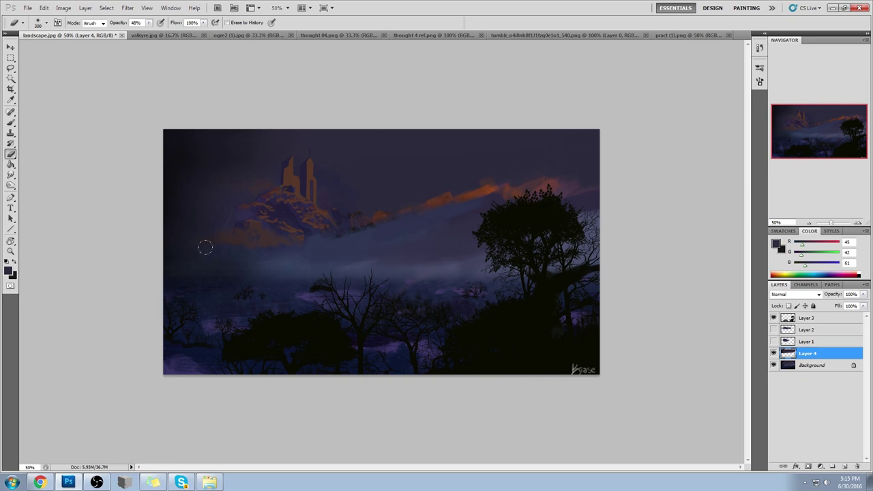
pyautogui.press('b')
pyautogui.moveTo(309, 249); pyautogui.dragTo(384, 255)
# Sample the bluish fog color as the paint color and add a new layer above Layer 3.
pyautogui.keyDown('alt'); pyautogui.click(424, 272); pyautogui.keyUp('alt')
pyautogui.click(806, 318)
pyautogui.click(844, 467)
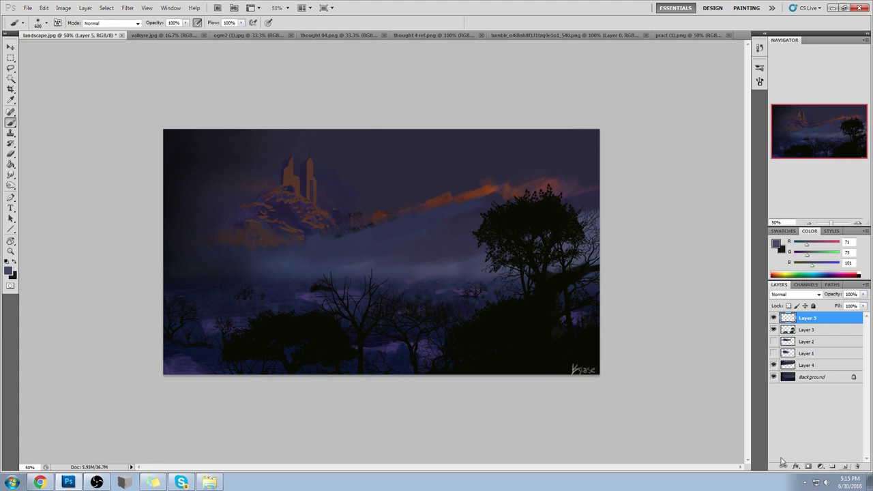
# Paint soft 600 px mist across the foreground and below the castle, and move the mist layer beneath Layer 3.
pyautogui.moveTo(446, 300)
pyautogui.mouseDown()
pyautogui.moveTo(431, 358)
pyautogui.moveTo(447, 368)
pyautogui.moveTo(535, 371)
pyautogui.mouseUp()
pyautogui.moveTo(420, 367)
pyautogui.mouseDown()
pyautogui.moveTo(317, 358)
pyautogui.moveTo(198, 368)
pyautogui.mouseUp()
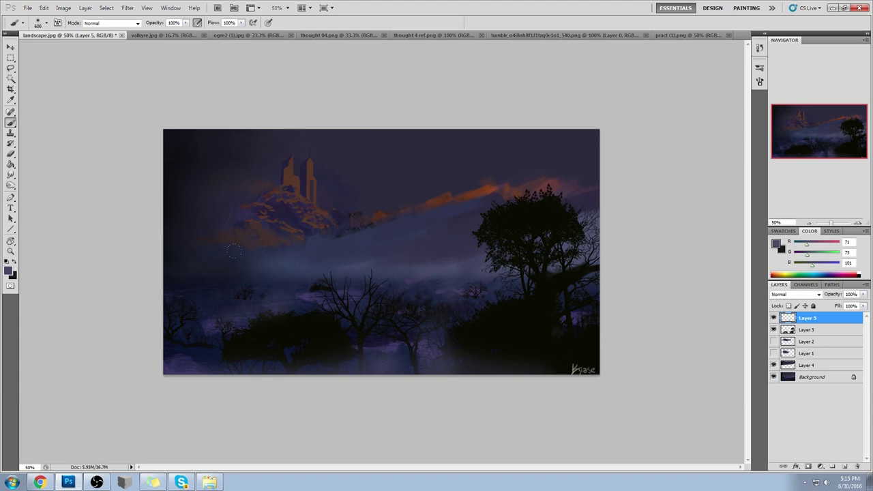
pyautogui.moveTo(242, 257); pyautogui.dragTo(275, 263)
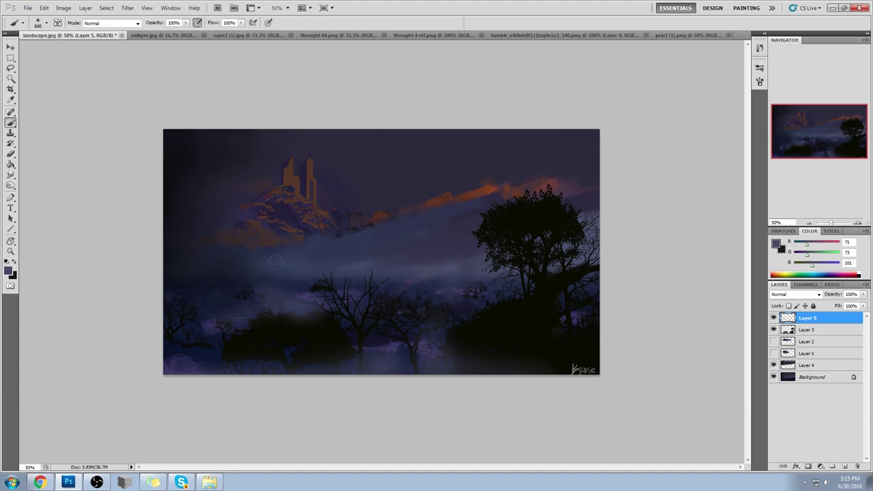
pyautogui.moveTo(787, 325); pyautogui.dragTo(806, 334)
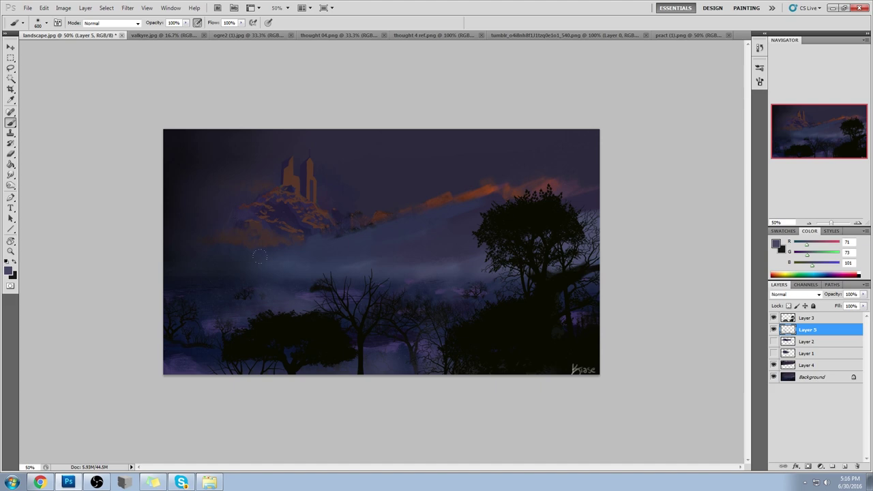
# Brush soft 600 px mist across the fog bank on Layer 5, and undo the stroke over the canvas's left side.
pyautogui.moveTo(386, 263); pyautogui.dragTo(431, 254)
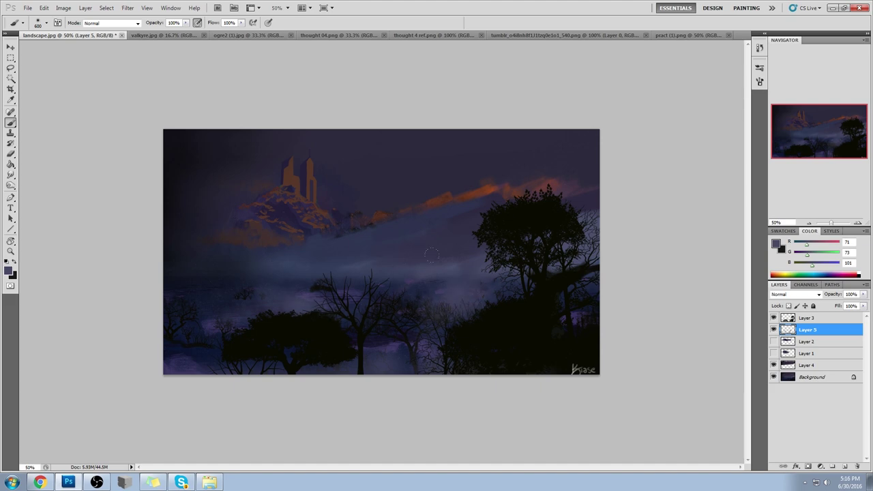
pyautogui.moveTo(366, 268); pyautogui.dragTo(444, 237)
pyautogui.moveTo(168, 237)
pyautogui.mouseDown()
pyautogui.moveTo(218, 273)
pyautogui.moveTo(178, 275)
pyautogui.moveTo(174, 245)
pyautogui.moveTo(232, 258)
pyautogui.mouseUp()
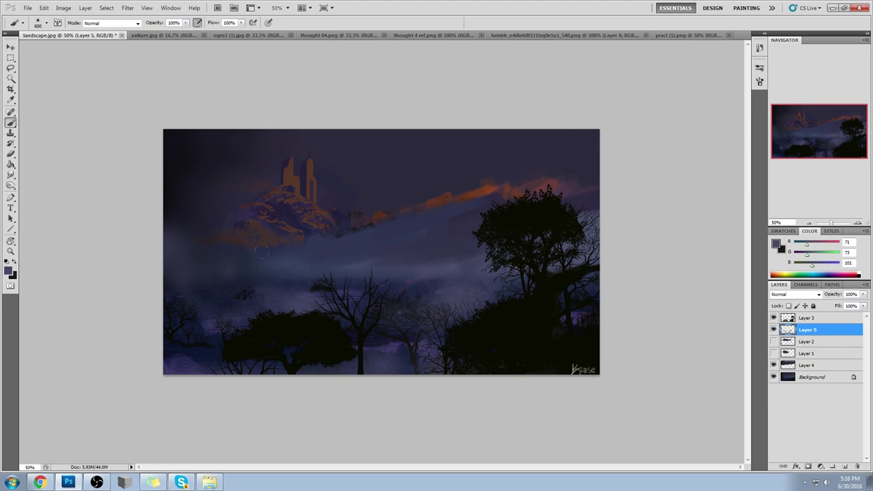
pyautogui.hotkey('ctrl', 'z')
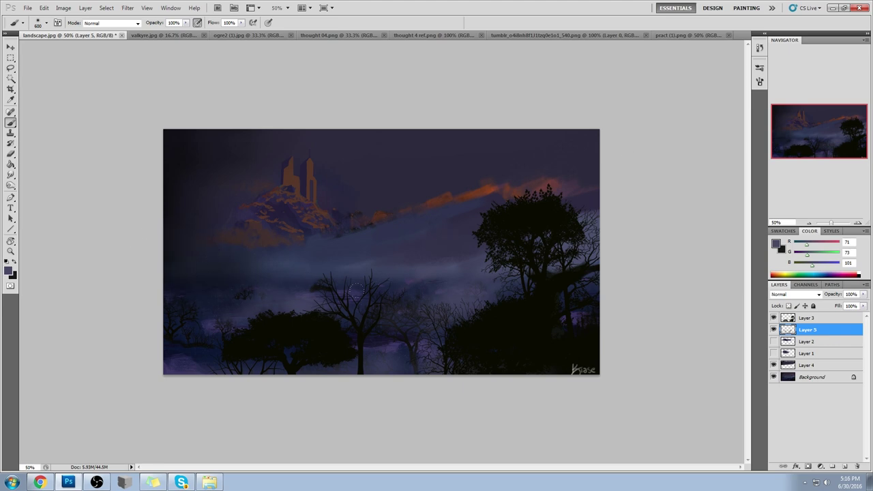
pyautogui.press('l')
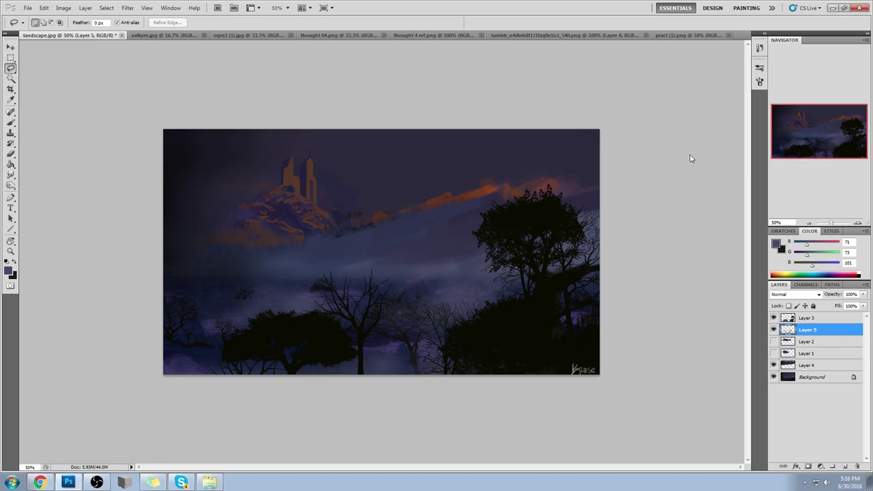
pyautogui.press('b')
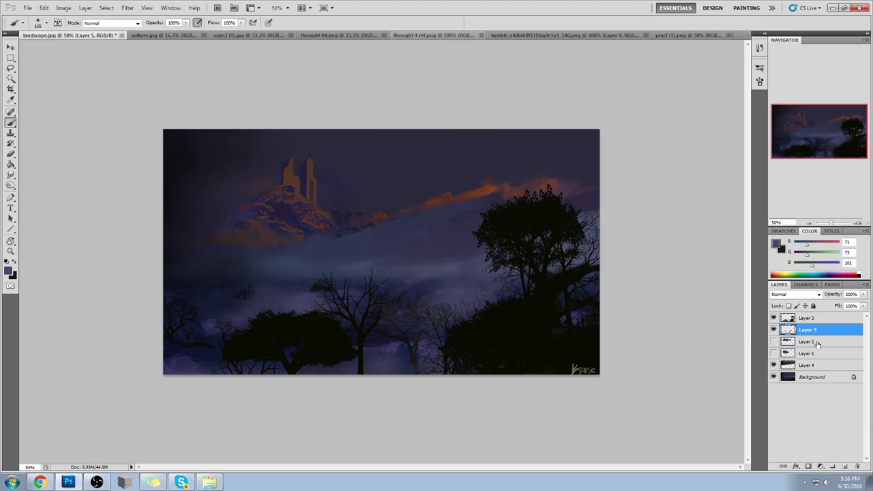
# Select the castle's orange color area on Layer 4 with the Magic Wand, and hide the selection outline.
pyautogui.click(823, 379)
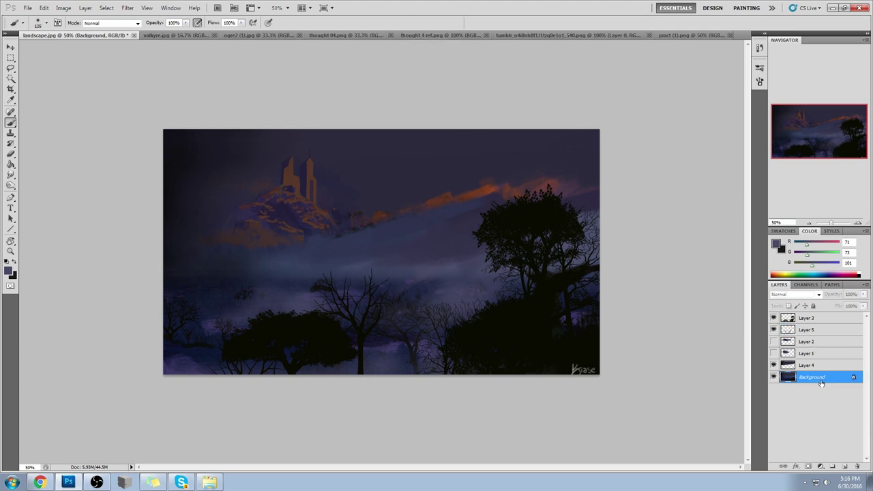
pyautogui.click(786, 367)
pyautogui.press('w')
pyautogui.click(290, 173)
pyautogui.hotkey('ctrl', 'h')
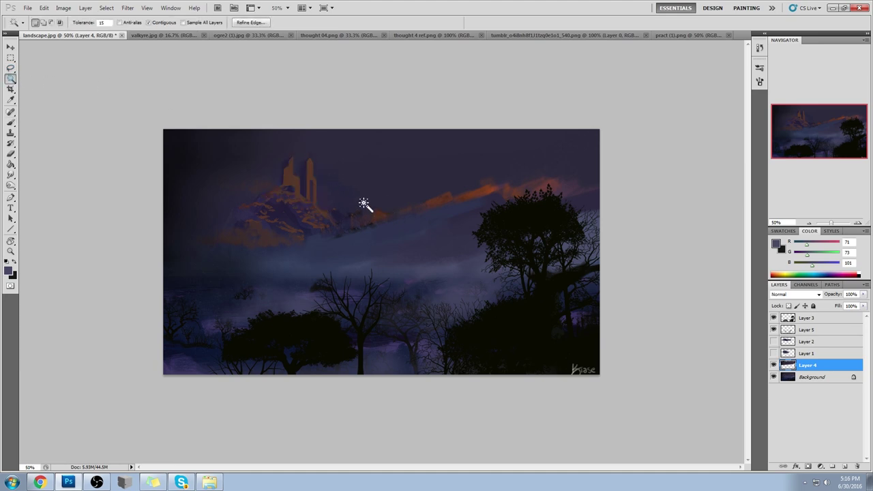
# Dodge the castle's highlights at 14% exposure with a 400 px brush, and saturate it with the Sponge tool, setting the flow to 39%.
pyautogui.click(11, 184)
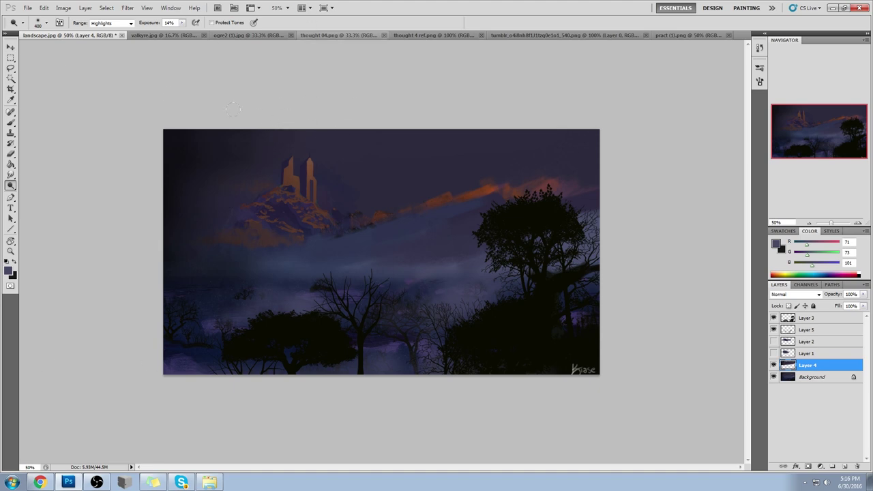
pyautogui.moveTo(10, 184); pyautogui.dragTo(41, 204)
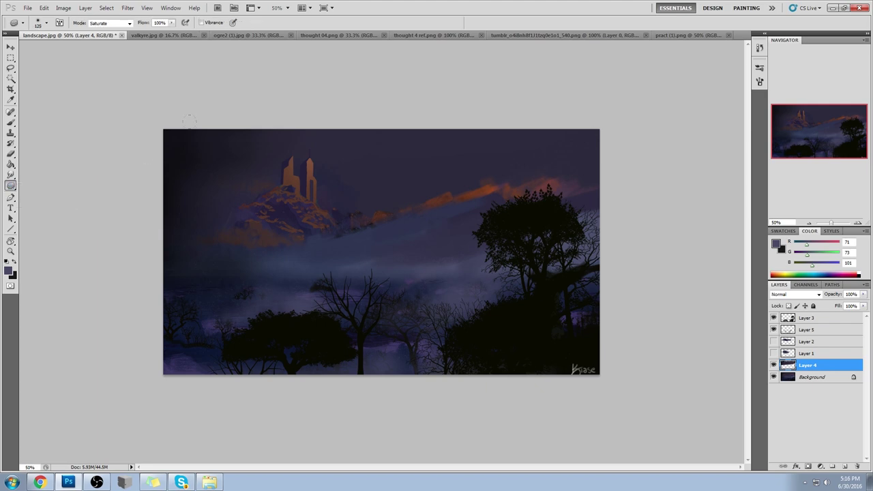
pyautogui.click(170, 22)
pyautogui.click(145, 33)
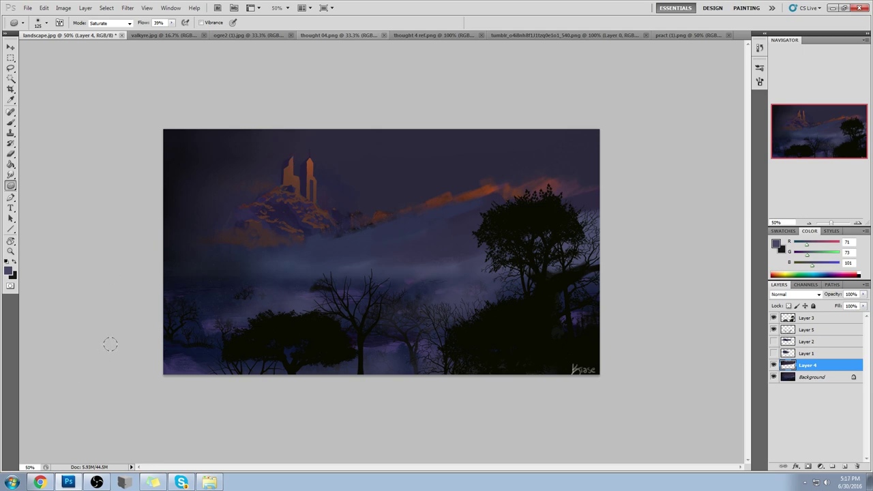
# Show Layers 1 and 2, and tint the castle hill and ridge on Layer 2 with sampled bluish fog color, using brushes up to 300 px.
pyautogui.click(773, 354)
pyautogui.click(773, 340)
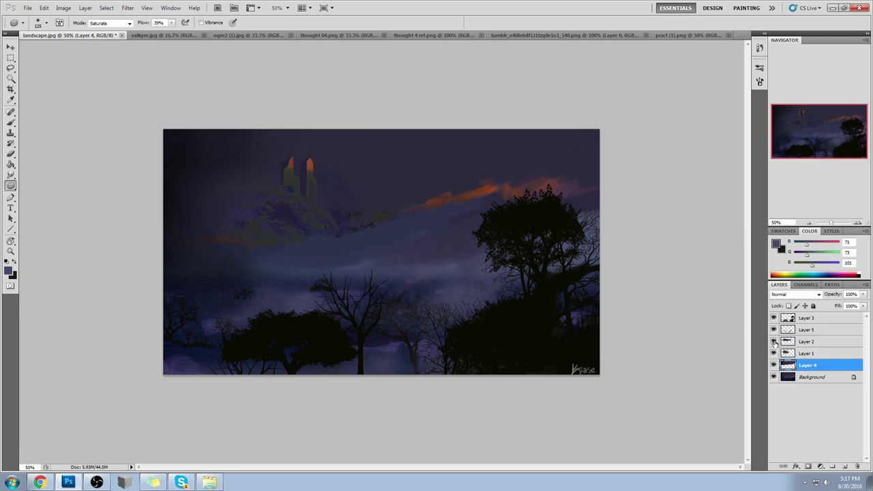
pyautogui.click(810, 341)
pyautogui.press('b')
pyautogui.keyDown('alt'); pyautogui.click(321, 242); pyautogui.keyUp('alt')
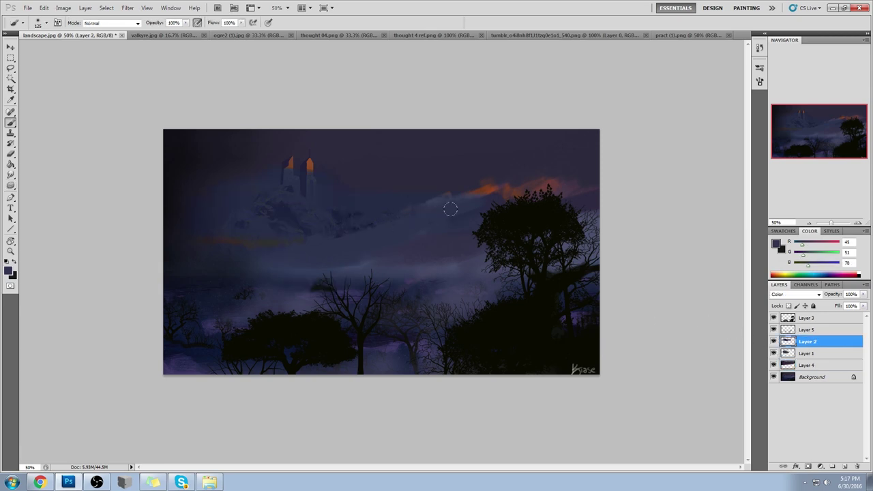
pyautogui.press(']')
pyautogui.press(']')
pyautogui.press(']')
pyautogui.press(']')
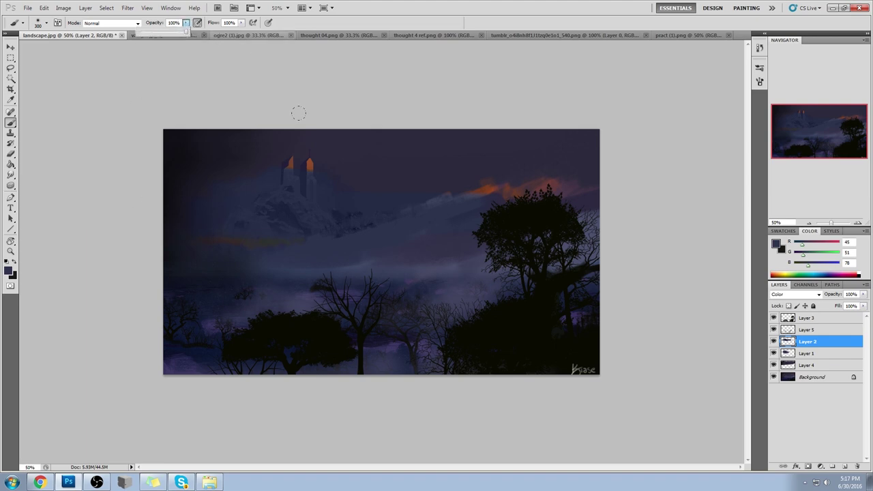
pyautogui.press('m')
pyautogui.press('b')
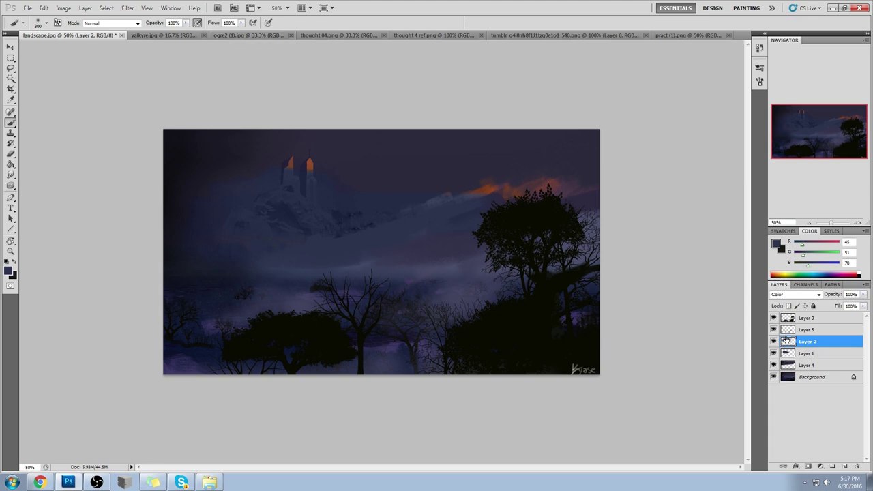
# Try to merge Layer 2 down into Layer 1, and undo the merge.
pyautogui.rightClick(815, 341)
pyautogui.click(818, 319)
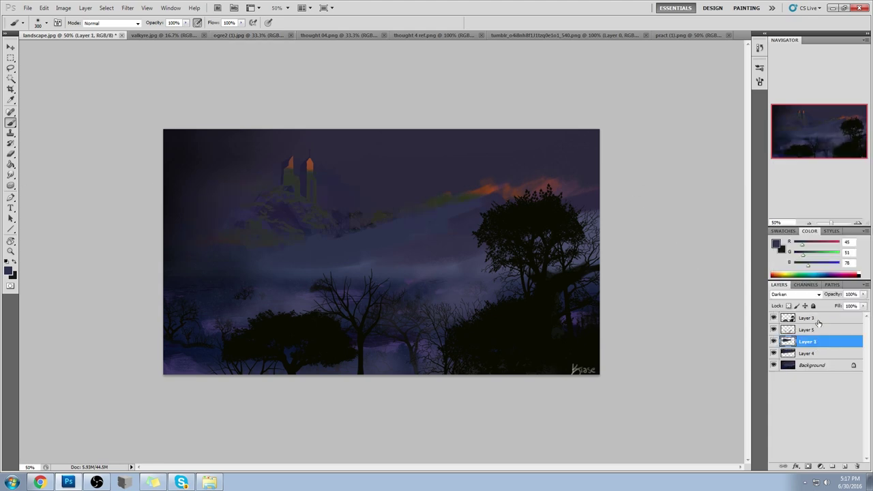
pyautogui.hotkey('ctrl', 'z')
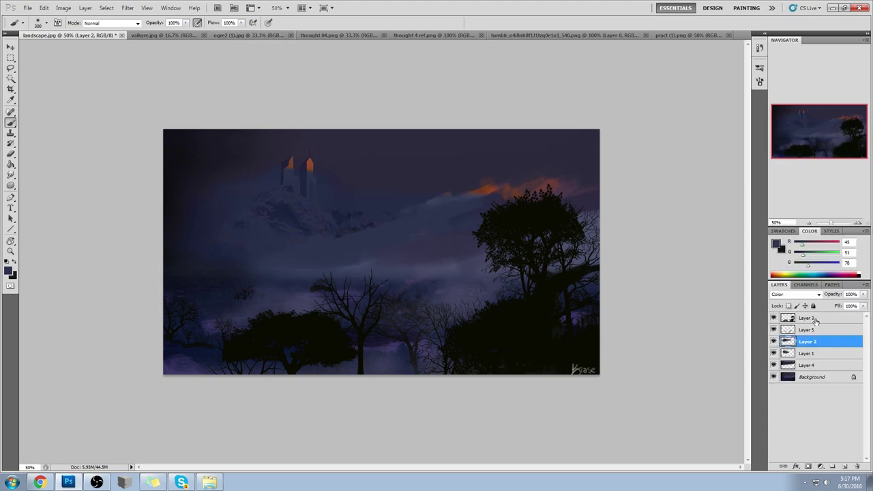
# Erase Layer 1 over the castle towers with a different 175 px eraser brush at 48% opacity.
pyautogui.click(801, 354)
pyautogui.press('e')
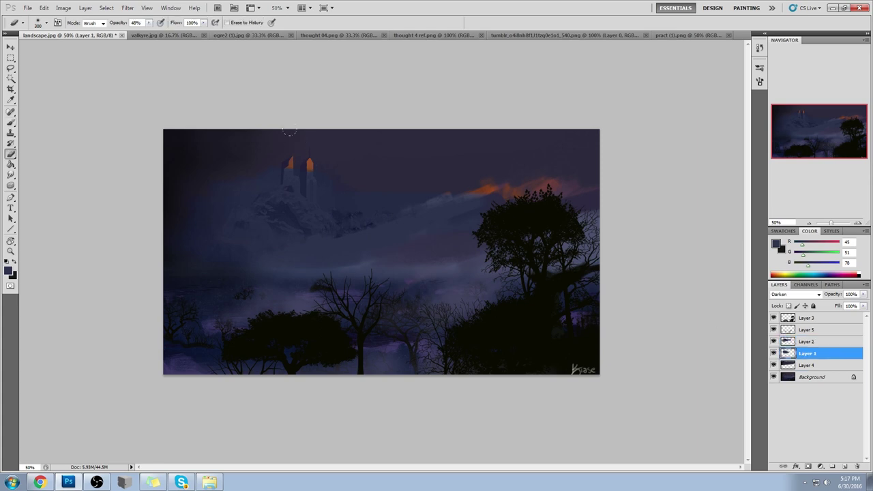
pyautogui.rightClick(294, 160)
pyautogui.doubleClick(374, 379)
# Compare the castle with Layer 1 shown and hidden, leave it hidden, and move it above Layer 5.
pyautogui.click(804, 341)
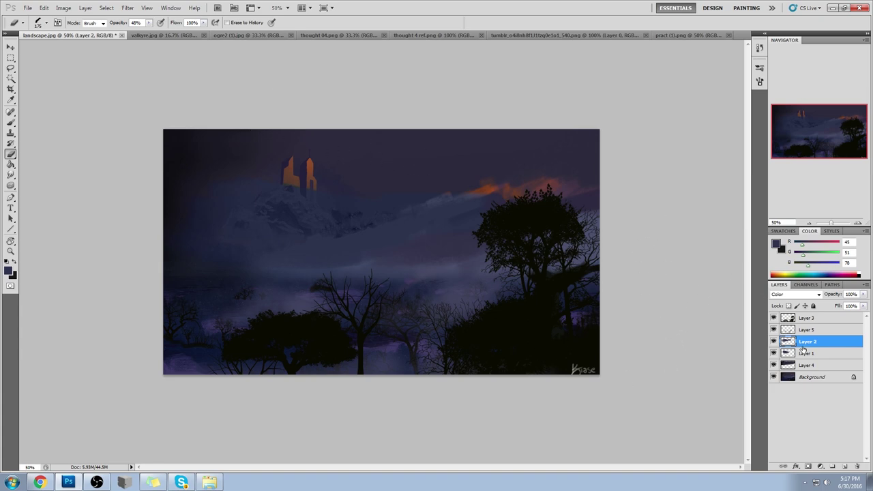
pyautogui.click(774, 354)
pyautogui.click(774, 353)
pyautogui.click(774, 353)
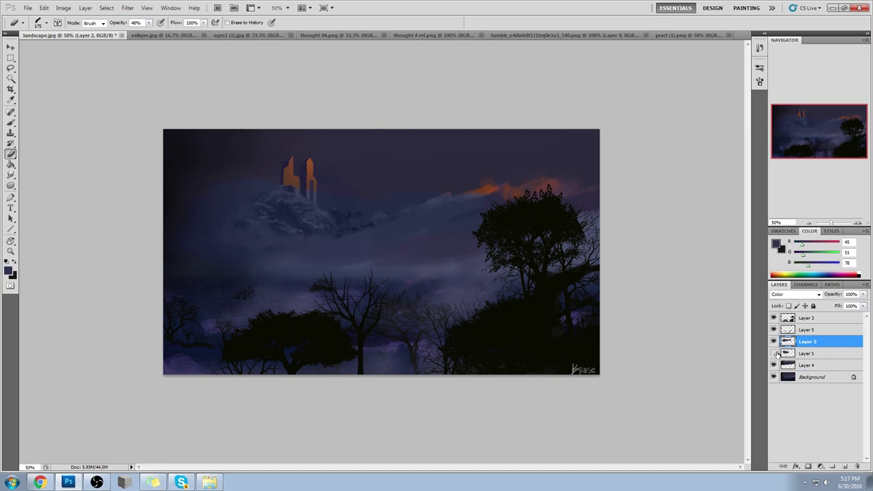
pyautogui.click(774, 353)
pyautogui.click(773, 353)
pyautogui.moveTo(816, 346); pyautogui.dragTo(818, 348)
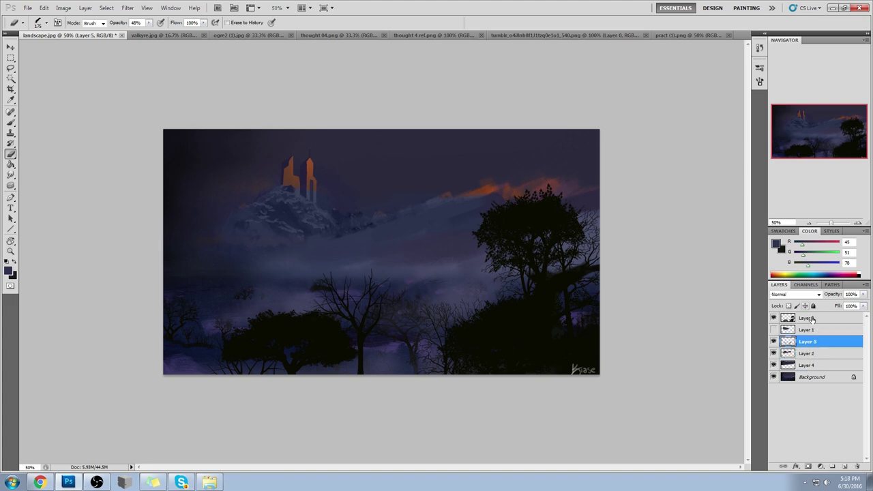
# Compare the painting with Layer 3's trees hidden, and add a new layer above Layer 3.
pyautogui.click(773, 319)
pyautogui.click(773, 318)
pyautogui.click(821, 321)
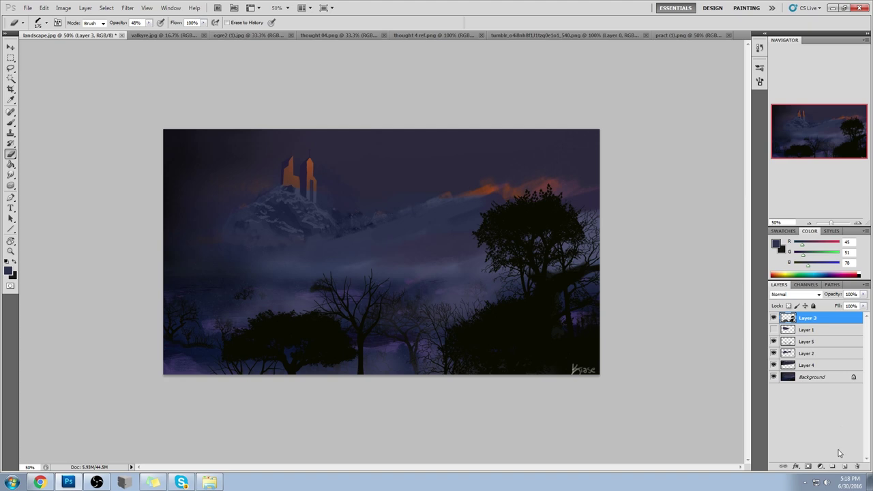
pyautogui.click(844, 467)
# Choose a hard 10 px brush and set the paint color to bright blue, RGB 0, 46, 255.
pyautogui.press('l')
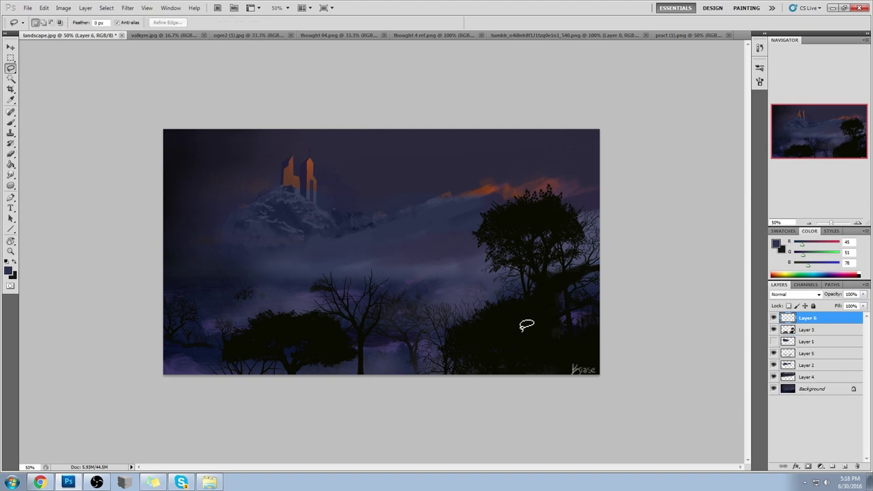
pyautogui.press('b')
pyautogui.rightClick(558, 323)
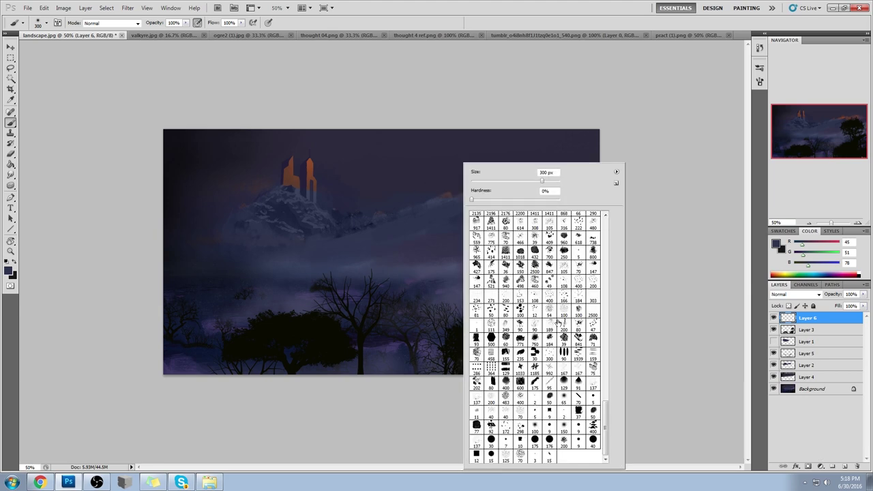
pyautogui.doubleClick(534, 387)
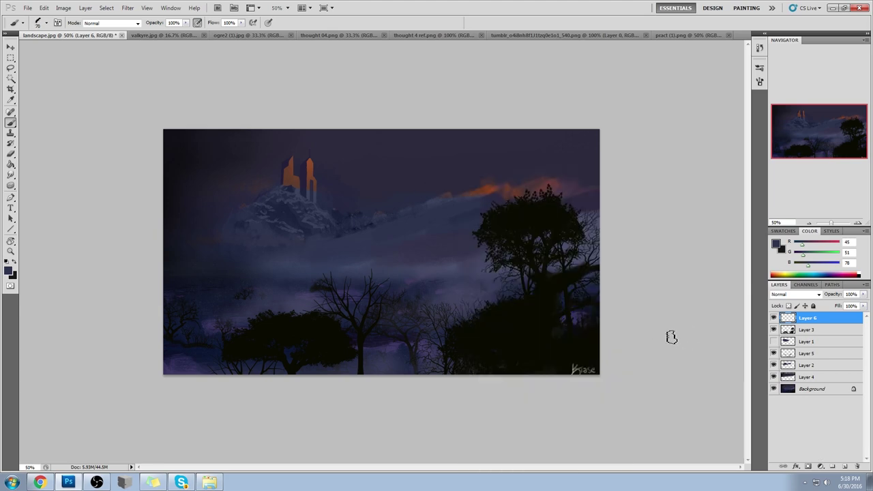
pyautogui.click(776, 243)
pyautogui.click(632, 287)
pyautogui.click(751, 273)
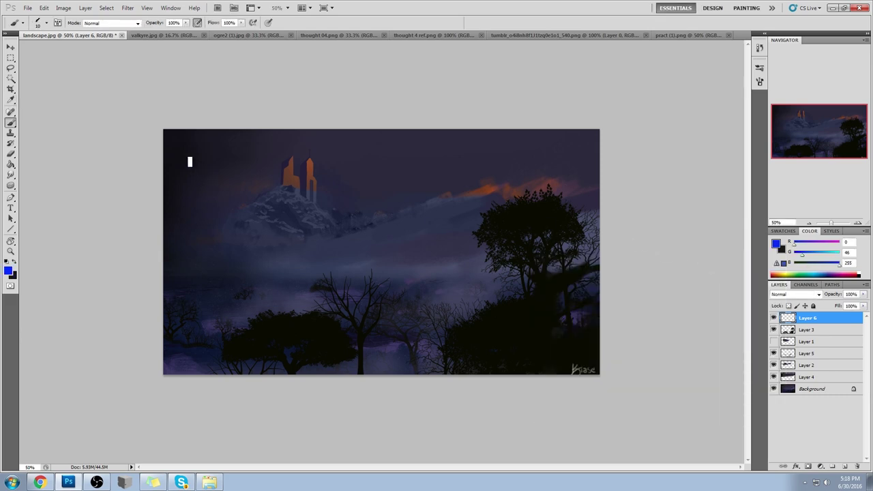
pyautogui.moveTo(162, 131)
pyautogui.mouseDown()
pyautogui.moveTo(210, 216)
pyautogui.moveTo(309, 303)
pyautogui.moveTo(453, 342)
pyautogui.moveTo(552, 333)
pyautogui.mouseUp()
pyautogui.hotkey('ctrl', 'z')
pyautogui.moveTo(602, 135)
pyautogui.mouseDown()
pyautogui.moveTo(283, 360)
pyautogui.moveTo(171, 360)
pyautogui.mouseUp()
pyautogui.hotkey('ctrl', 'z')
# Draw a blue spiral from the canvas's upper-right edge into the castle hill, mark two fog spots with ellipses and crosses, and check-mark the castle.
pyautogui.moveTo(613, 126)
pyautogui.mouseDown()
pyautogui.moveTo(483, 294)
pyautogui.moveTo(202, 310)
pyautogui.moveTo(328, 127)
pyautogui.moveTo(266, 270)
pyautogui.moveTo(349, 225)
pyautogui.moveTo(326, 226)
pyautogui.mouseUp()
pyautogui.moveTo(497, 289); pyautogui.dragTo(502, 291)
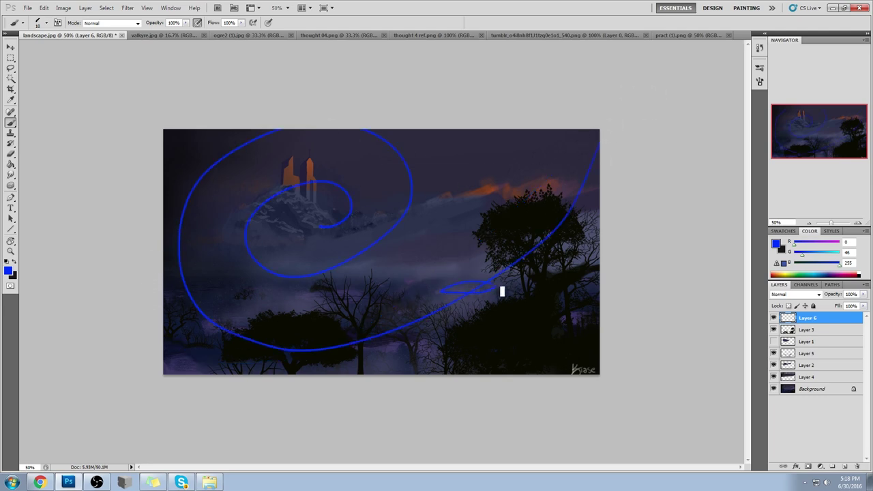
pyautogui.moveTo(368, 265)
pyautogui.mouseDown()
pyautogui.moveTo(342, 261)
pyautogui.moveTo(387, 250)
pyautogui.mouseUp()
pyautogui.moveTo(331, 171)
pyautogui.mouseDown()
pyautogui.moveTo(293, 182)
pyautogui.moveTo(318, 175)
pyautogui.moveTo(331, 155)
pyautogui.mouseUp()
pyautogui.hotkey('ctrl', 'z')
pyautogui.moveTo(381, 231)
pyautogui.mouseDown()
pyautogui.moveTo(396, 238)
pyautogui.moveTo(384, 246)
pyautogui.mouseUp()
pyautogui.moveTo(482, 270)
pyautogui.mouseDown()
pyautogui.moveTo(474, 280)
pyautogui.moveTo(482, 280)
pyautogui.mouseUp()
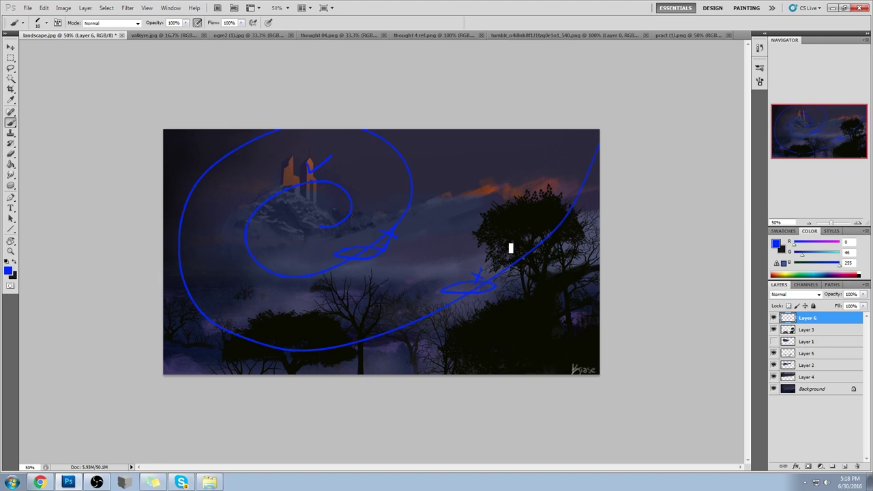
# Add check marks above both crossed fog spots and draw a doubled diagonal line from the castle towers to the lower fog spot.
pyautogui.moveTo(410, 221); pyautogui.dragTo(422, 216)
pyautogui.moveTo(465, 264); pyautogui.dragTo(476, 261)
pyautogui.click(315, 171)
pyautogui.keyDown('shift'); pyautogui.click(501, 283); pyautogui.keyUp('shift')
pyautogui.moveTo(305, 154); pyautogui.dragTo(500, 283)
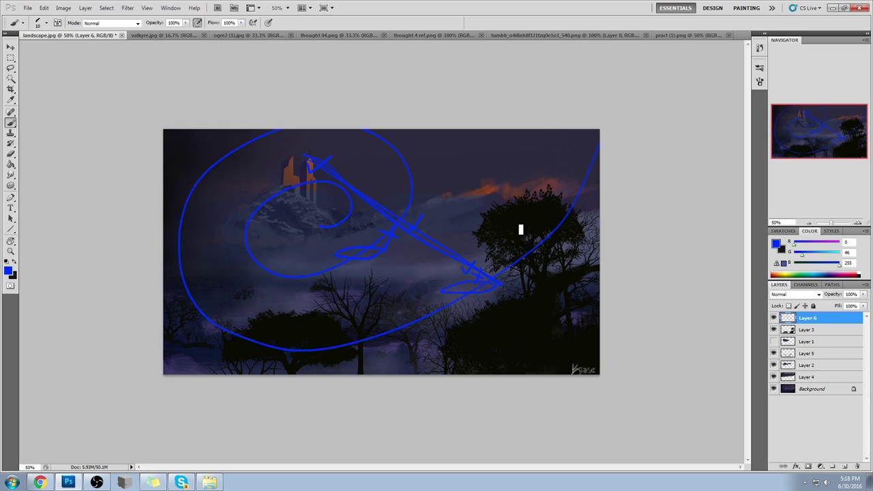
pyautogui.moveTo(341, 152)
pyautogui.mouseDown()
pyautogui.moveTo(341, 211)
pyautogui.moveTo(504, 328)
pyautogui.moveTo(489, 236)
pyautogui.moveTo(359, 141)
pyautogui.mouseUp()
pyautogui.hotkey('ctrl', 'z')
# Circle points along the spiral at the large tree, the lower-left tree, the upper-left sky and the sky beside the castle.
pyautogui.moveTo(553, 225); pyautogui.dragTo(549, 235)
pyautogui.moveTo(298, 326); pyautogui.dragTo(295, 321)
pyautogui.moveTo(223, 170); pyautogui.dragTo(225, 168)
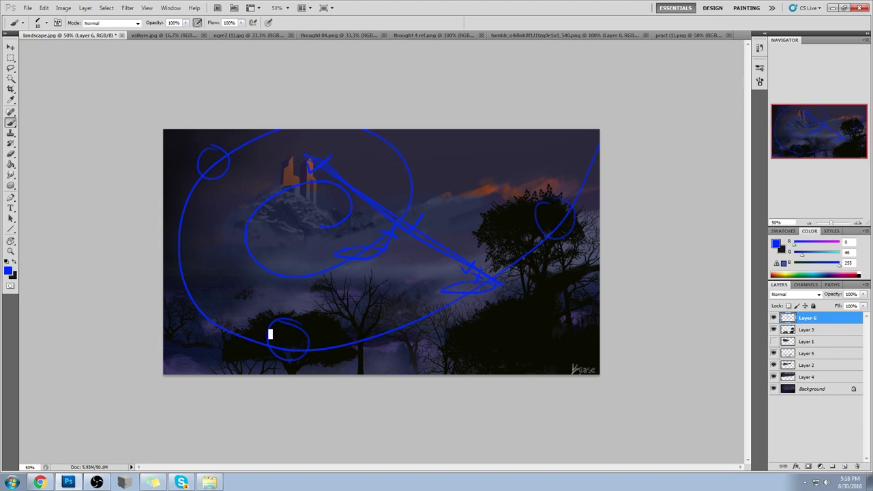
pyautogui.moveTo(226, 183); pyautogui.dragTo(204, 165)
pyautogui.moveTo(415, 163); pyautogui.dragTo(391, 162)
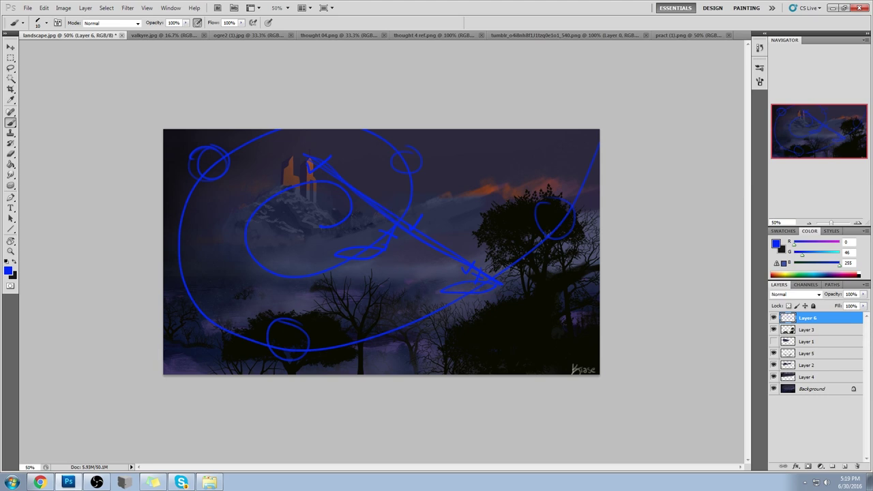
# Switch to Chrome, search Google Images for "tornado beautiful", and open the photo of a tornado beside a glowing sun.
pyautogui.moveTo(872, 45); pyautogui.dragTo(219, 34)
pyautogui.write('tor')
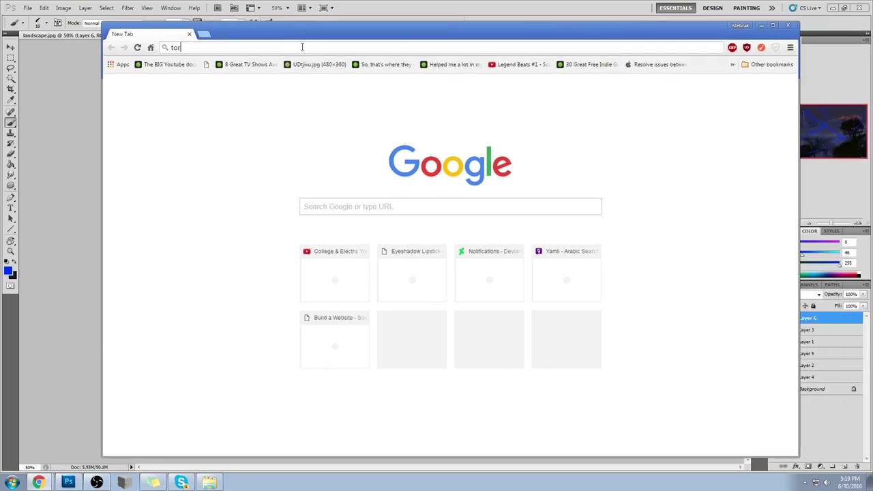
pyautogui.press('Return')
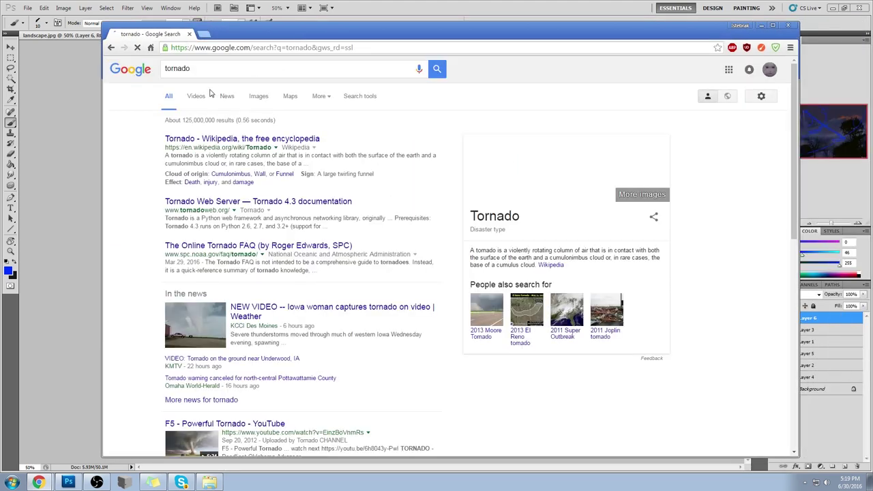
pyautogui.click(210, 69)
pyautogui.write('beautiful')
pyautogui.press('Return')
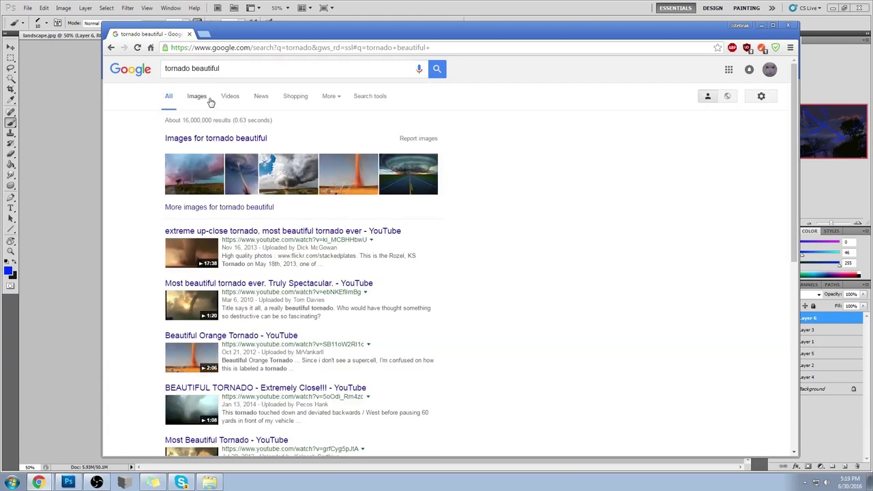
pyautogui.click(200, 98)
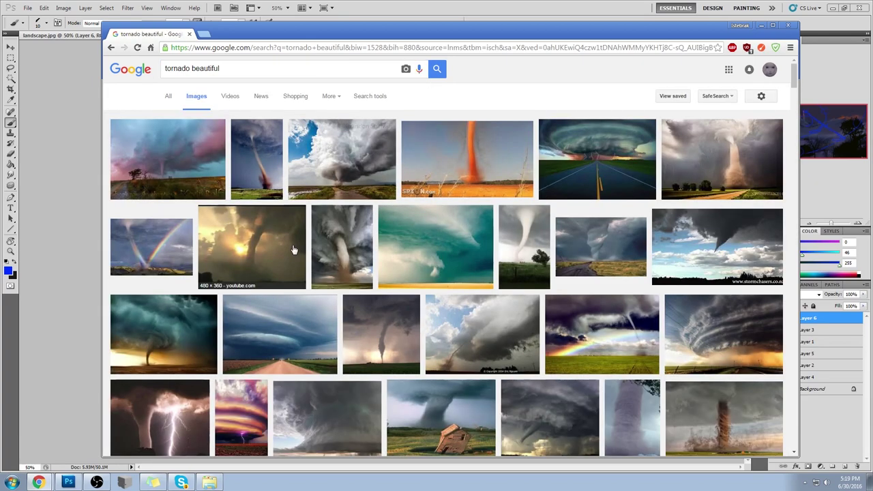
pyautogui.click(289, 247)
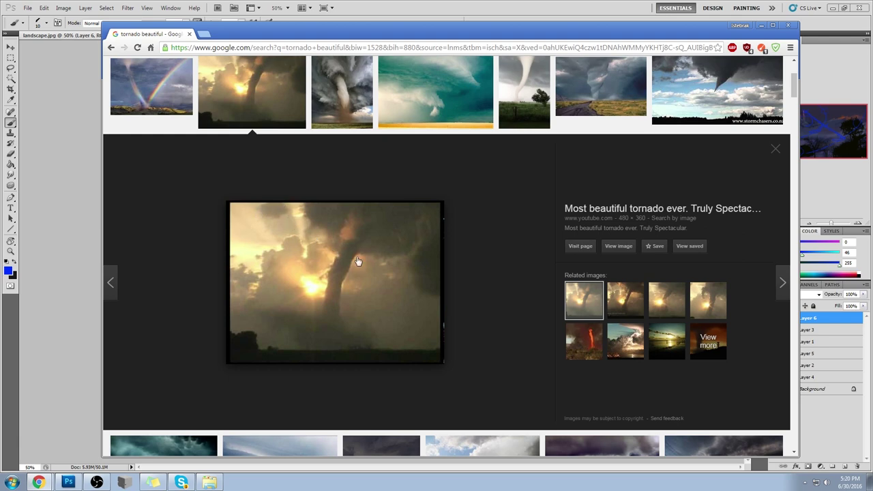
# View two related photos of the tornado beside the sun, then switch back to Photoshop.
pyautogui.click(625, 306)
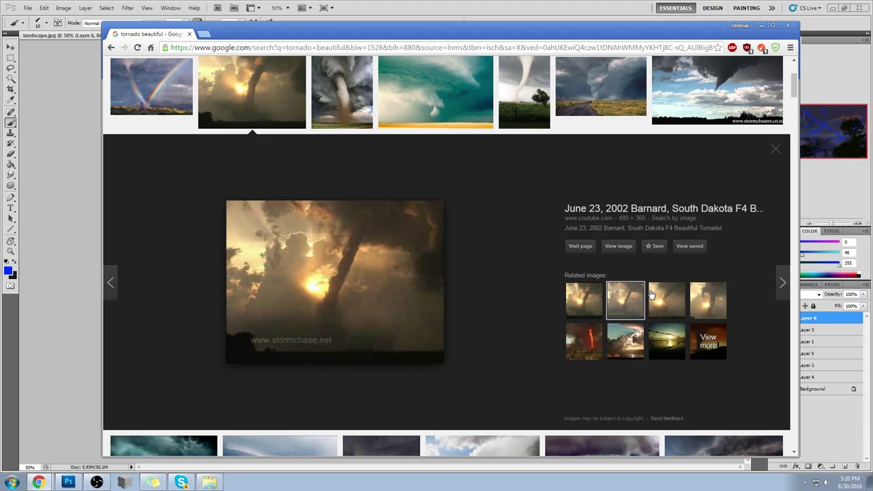
pyautogui.click(671, 308)
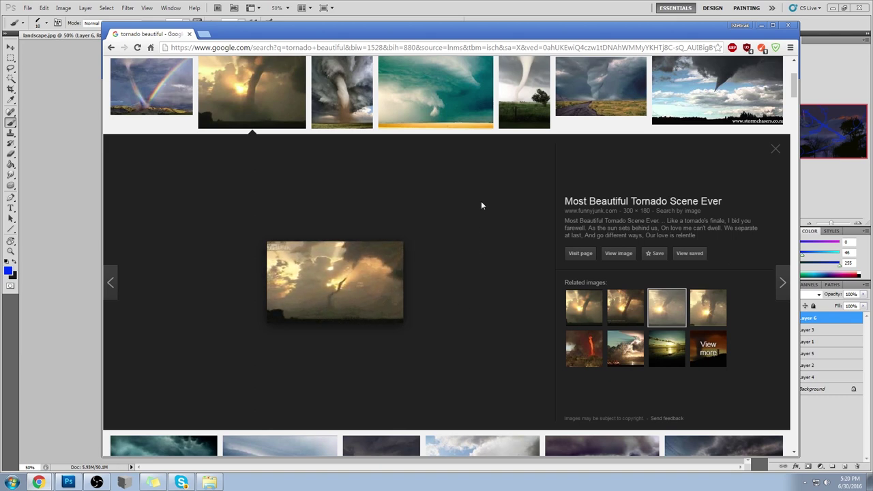
pyautogui.hotkey('alt', 'Tab')
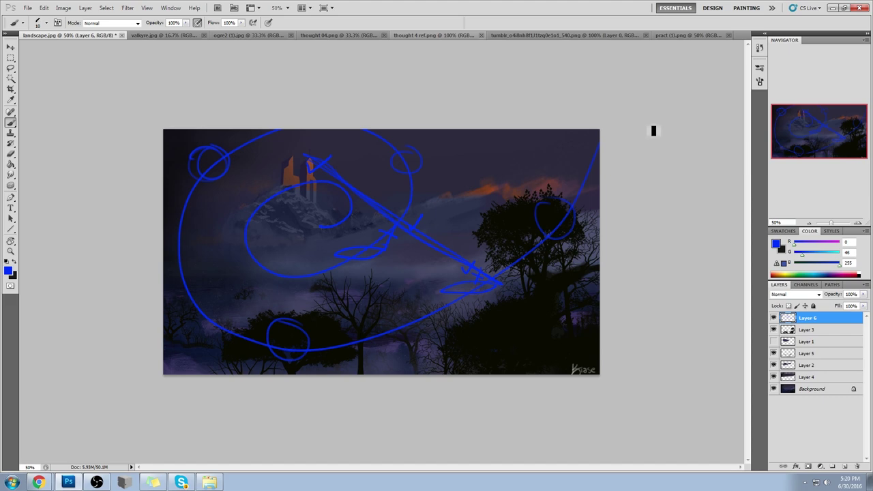
# Hide the blue guide-mark layer, Layer 6, and add a new layer directly above Layer 3.
pyautogui.click(773, 318)
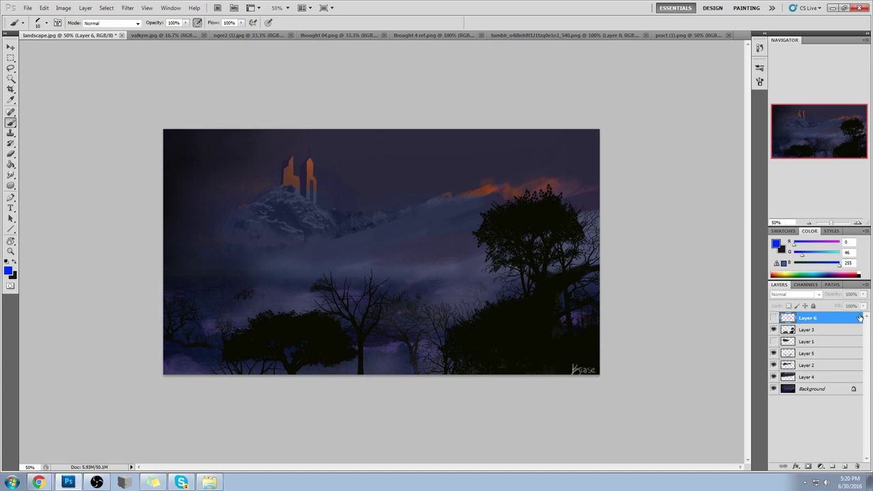
pyautogui.click(815, 328)
pyautogui.click(843, 467)
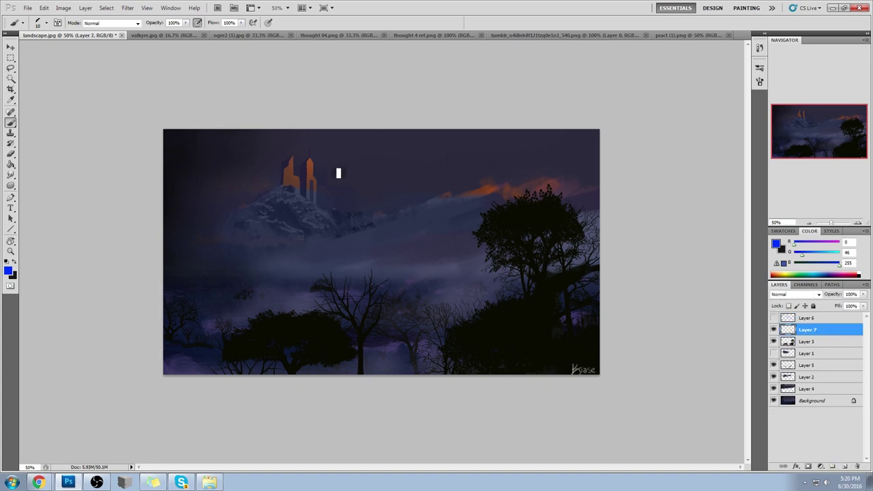
# Lasso the outline of a pointed mountain beside the castle hill, reaching the canvas's left edge.
pyautogui.press('l')
pyautogui.moveTo(249, 197); pyautogui.dragTo(215, 172)
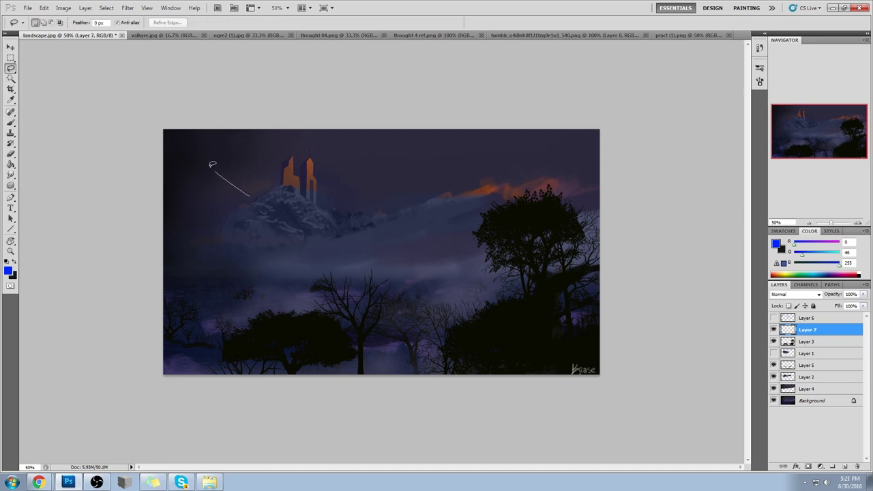
pyautogui.moveTo(166, 218)
pyautogui.mouseDown()
pyautogui.moveTo(193, 223)
pyautogui.moveTo(250, 196)
pyautogui.mouseUp()
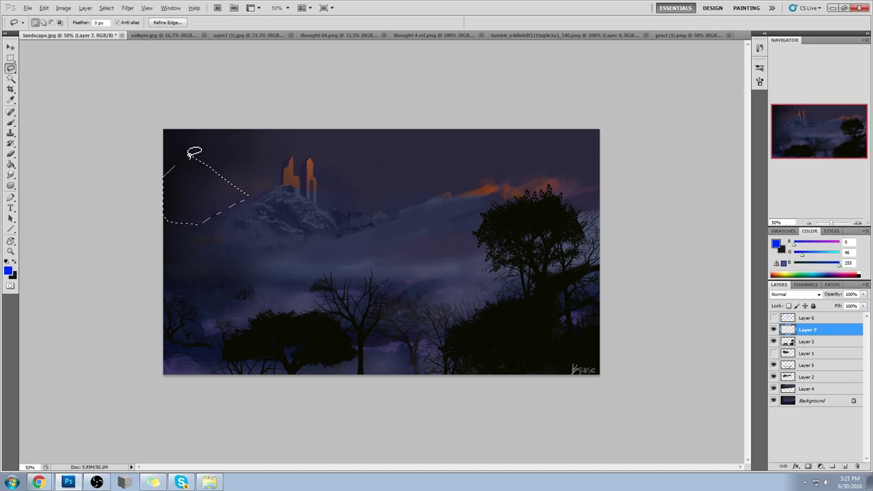
pyautogui.moveTo(187, 155); pyautogui.dragTo(190, 222)
pyautogui.hotkey('ctrl', 'z')
pyautogui.hotkey('ctrl', 'd')
# Paint the mountain shape blue-grey with a 500 px brush, using colors sampled from the castle hill.
pyautogui.press('b')
pyautogui.keyDown('alt'); pyautogui.click(284, 190); pyautogui.keyUp('alt')
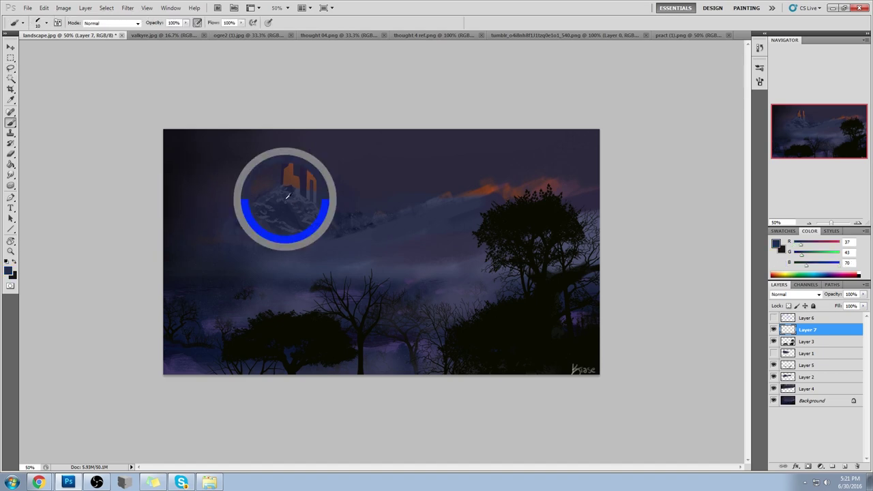
pyautogui.press(']')
pyautogui.press(']')
pyautogui.press(']')
pyautogui.press(']')
pyautogui.press(']')
pyautogui.press(']')
pyautogui.press(']')
pyautogui.press(']')
pyautogui.press(']')
pyautogui.press(']')
pyautogui.press(']')
pyautogui.press(']')
pyautogui.press(']')
pyautogui.press(']')
pyautogui.press(']')
pyautogui.press(']')
pyautogui.press(']')
pyautogui.moveTo(229, 193); pyautogui.dragTo(180, 164)
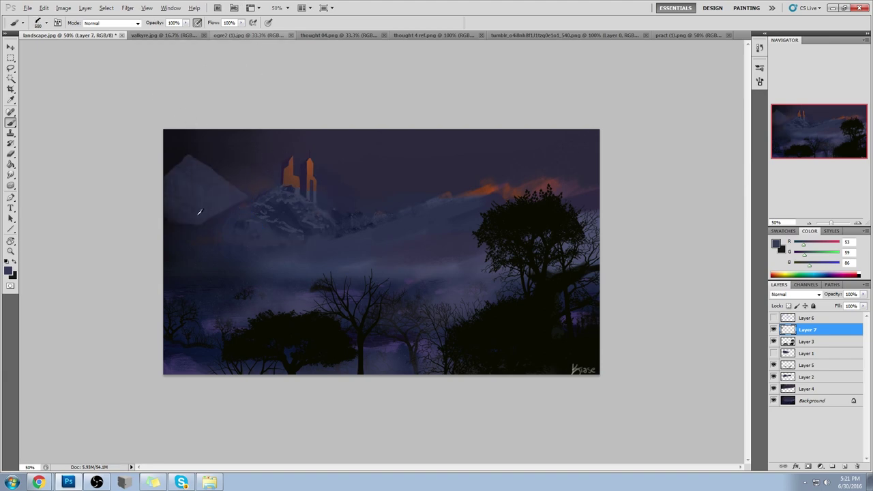
# Darken the mountain's left slope with a dark color sampled from the sky corner, using a 125 px brush at 36% opacity.
pyautogui.keyDown('alt'); pyautogui.click(286, 214); pyautogui.keyUp('alt')
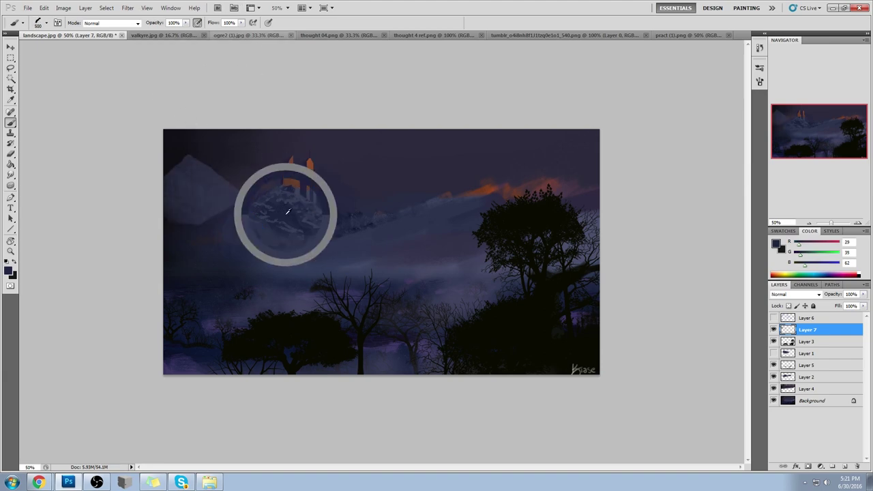
pyautogui.keyDown('alt'); pyautogui.click(175, 133); pyautogui.keyUp('alt')
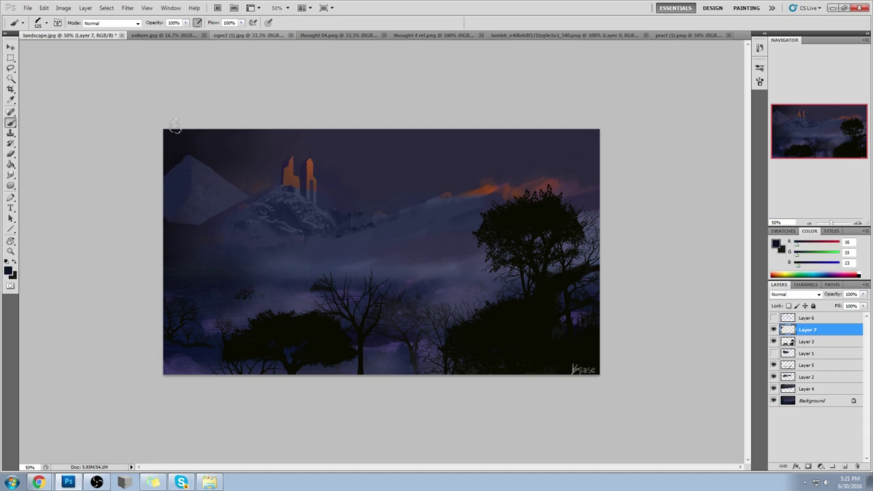
pyautogui.moveTo(171, 172); pyautogui.dragTo(175, 186)
pyautogui.hotkey('ctrl', 'z')
pyautogui.click(184, 22)
pyautogui.moveTo(180, 33); pyautogui.dragTo(158, 34)
pyautogui.click(175, 176)
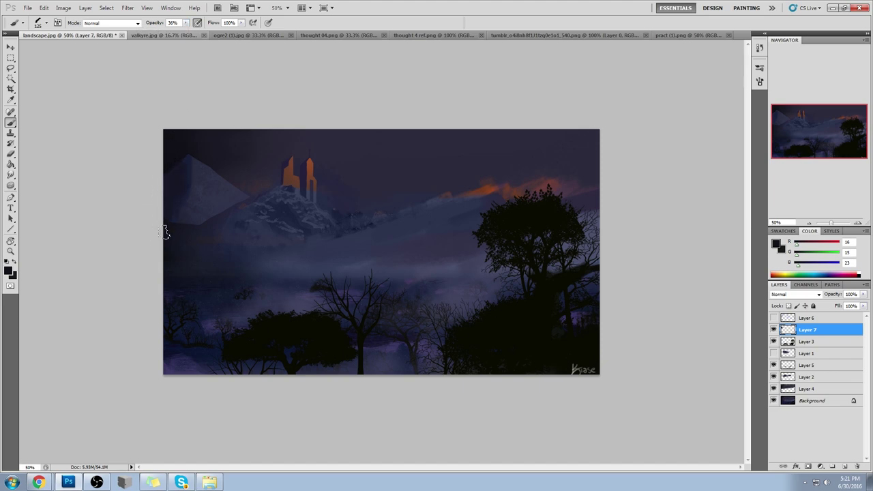
# Lock Layer 7's transparent pixels and paint an orange glow sampled from the castle tower on the mountain's castle-facing slope.
pyautogui.press('l')
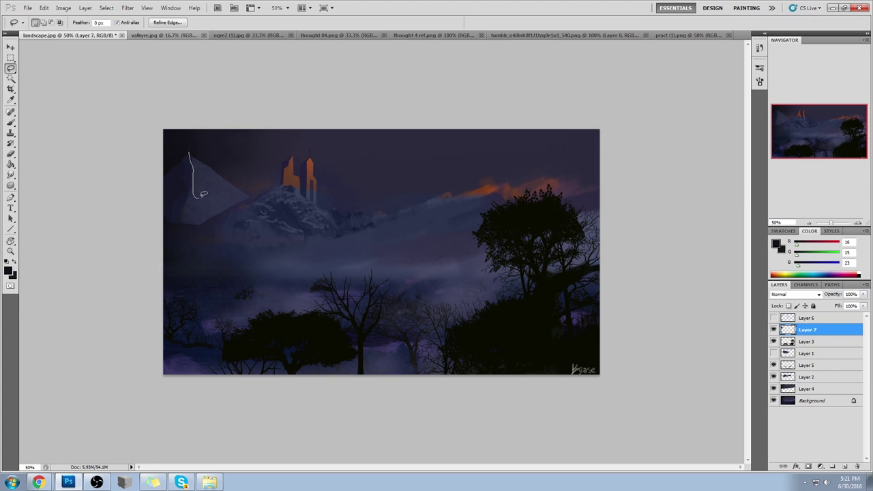
pyautogui.moveTo(236, 196)
pyautogui.mouseDown()
pyautogui.moveTo(190, 147)
pyautogui.moveTo(234, 203)
pyautogui.moveTo(216, 164)
pyautogui.moveTo(220, 177)
pyautogui.moveTo(255, 187)
pyautogui.moveTo(225, 153)
pyautogui.mouseUp()
pyautogui.hotkey('ctrl', 'z')
pyautogui.hotkey('ctrl', 'd')
pyautogui.press('b')
pyautogui.click(788, 305)
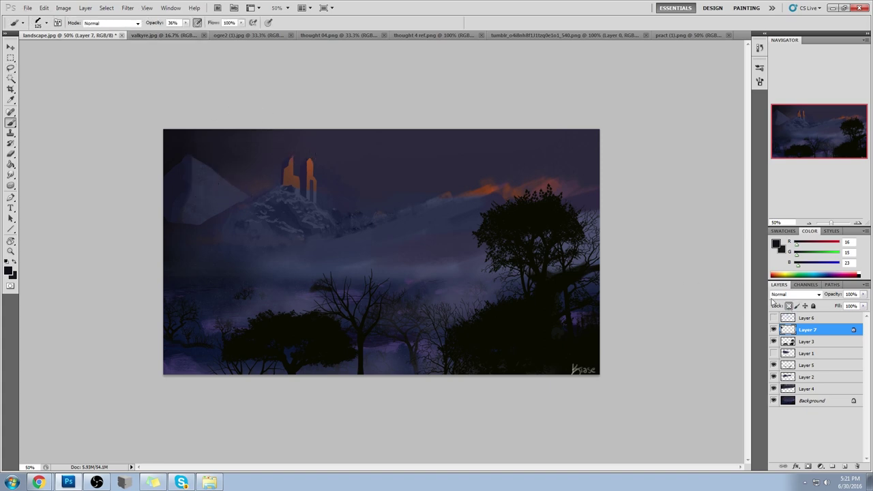
pyautogui.keyDown('alt'); pyautogui.click(312, 165); pyautogui.keyUp('alt')
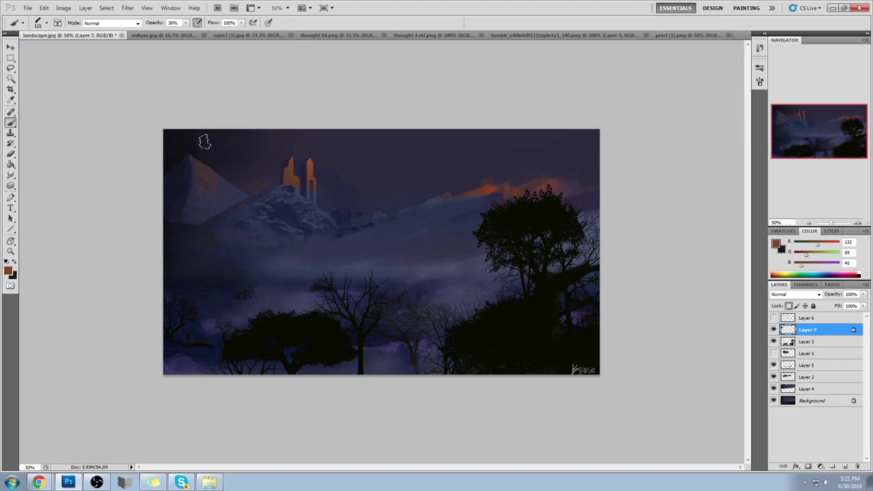
# Switch to the Eraser and use the rough textured 175 px brush tip.
pyautogui.press('m')
pyautogui.rightClick(223, 183)
pyautogui.click(244, 191)
pyautogui.press('b')
pyautogui.rightClick(221, 198)
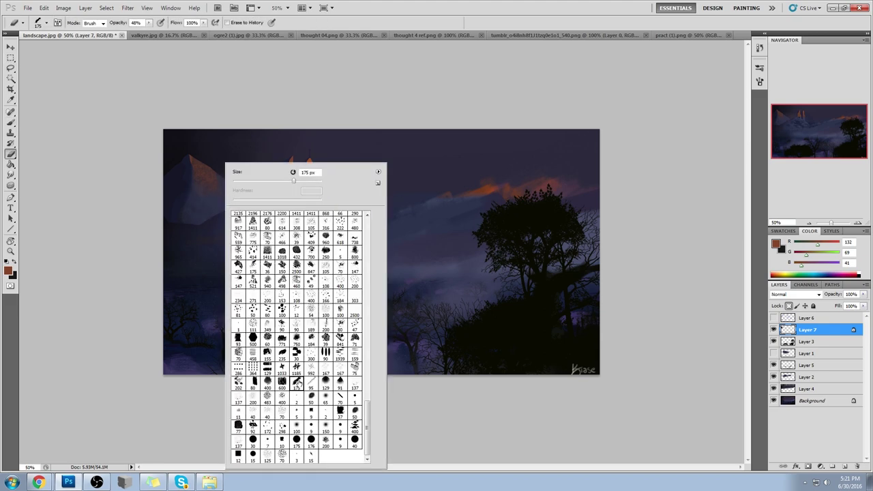
pyautogui.click(425, 396)
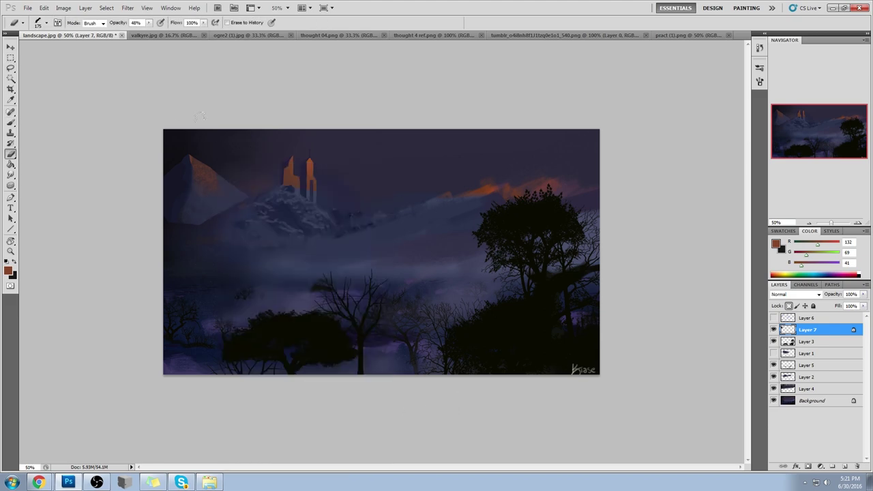
# Set the Eraser to 20 px and 100% opacity and trim the mountain's left slope from the peak downward.
pyautogui.press('[')
pyautogui.press('[')
pyautogui.press('[')
pyautogui.press('[')
pyautogui.press('[')
pyautogui.press('[')
pyautogui.press('[')
pyautogui.press('[')
pyautogui.press('[')
pyautogui.press('[')
pyautogui.press('[')
pyautogui.click(149, 22)
pyautogui.moveTo(151, 33); pyautogui.dragTo(199, 36)
pyautogui.moveTo(188, 154); pyautogui.dragTo(157, 201)
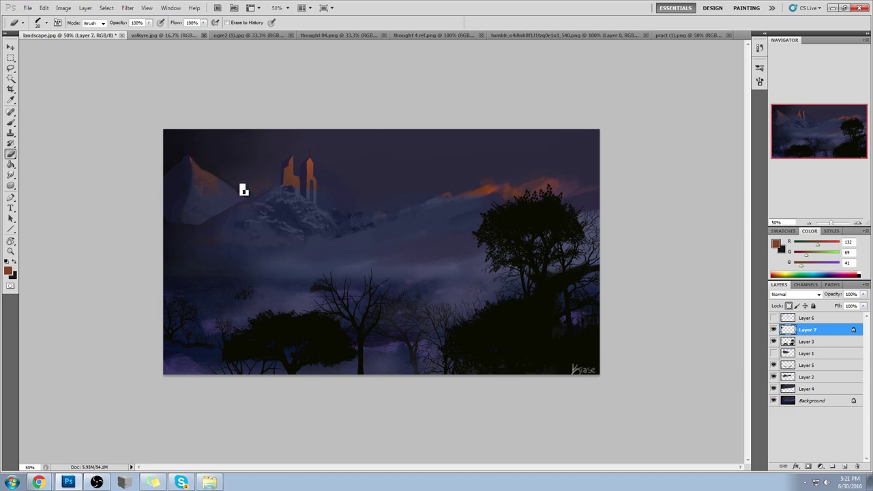
# Unlock Layer 7's transparent pixels and erase the mountain's outer slopes and base into the fog with a 175 px Eraser.
pyautogui.press('.')
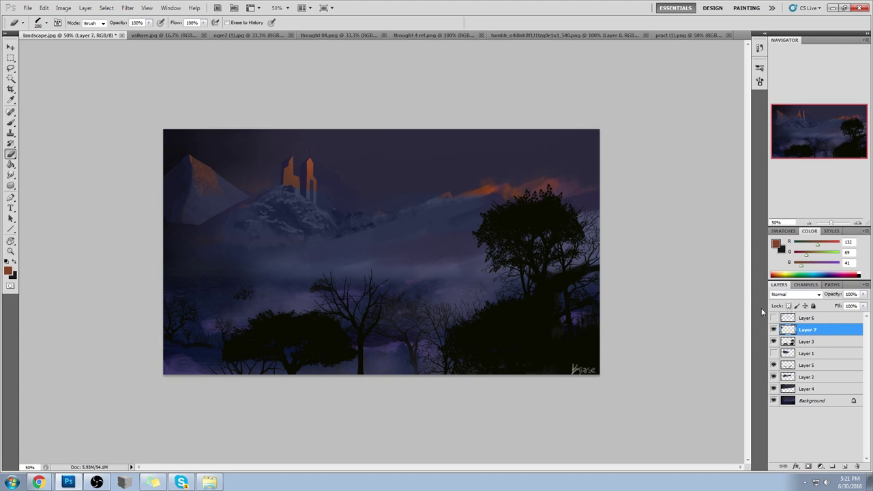
pyautogui.press('[')
pyautogui.press('[')
pyautogui.press('[')
pyautogui.press('[')
pyautogui.press('[')
pyautogui.press('[')
pyautogui.press('[')
pyautogui.press('[')
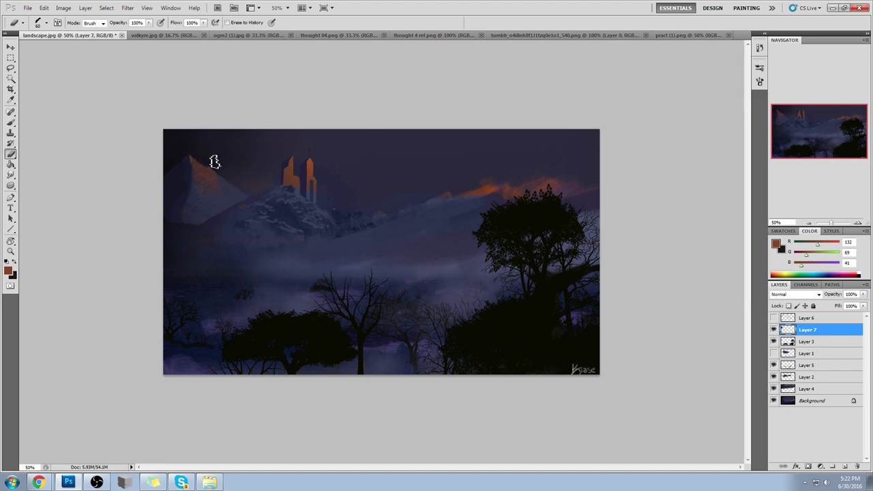
pyautogui.press(']')
pyautogui.press(']')
pyautogui.press(']')
pyautogui.press(']')
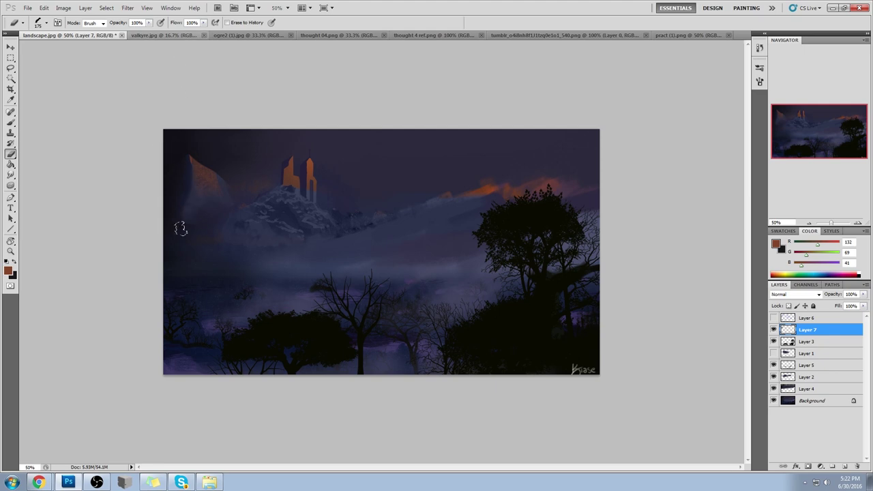
# Lower the Eraser opacity to 58% and fade the rest of the mountain from the orange slope down to its base.
pyautogui.click(148, 22)
pyautogui.moveTo(150, 32); pyautogui.dragTo(129, 32)
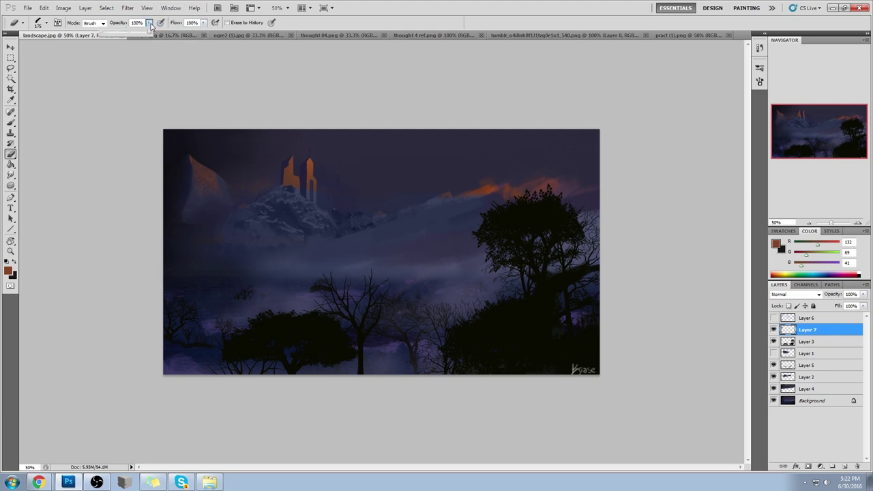
pyautogui.moveTo(203, 171); pyautogui.dragTo(175, 236)
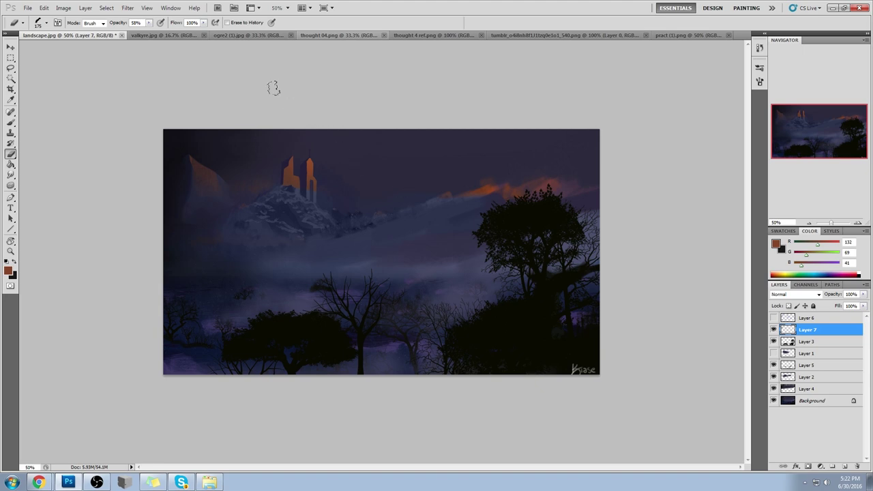
# Lasso a curved sliver along the mountain's castle-facing ridge and clear the selection.
pyautogui.press('l')
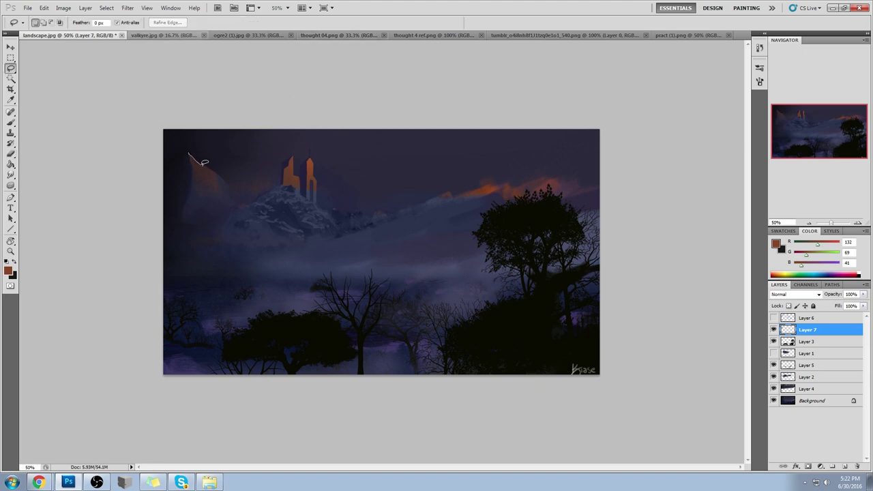
pyautogui.moveTo(188, 145)
pyautogui.mouseDown()
pyautogui.moveTo(215, 173)
pyautogui.moveTo(203, 142)
pyautogui.mouseUp()
pyautogui.hotkey('ctrl', 'd')
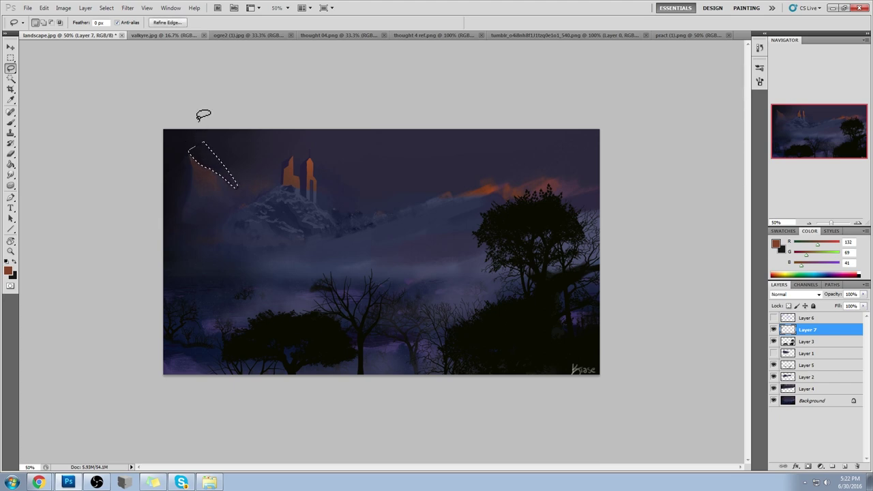
pyautogui.hotkey('ctrl', 'd')
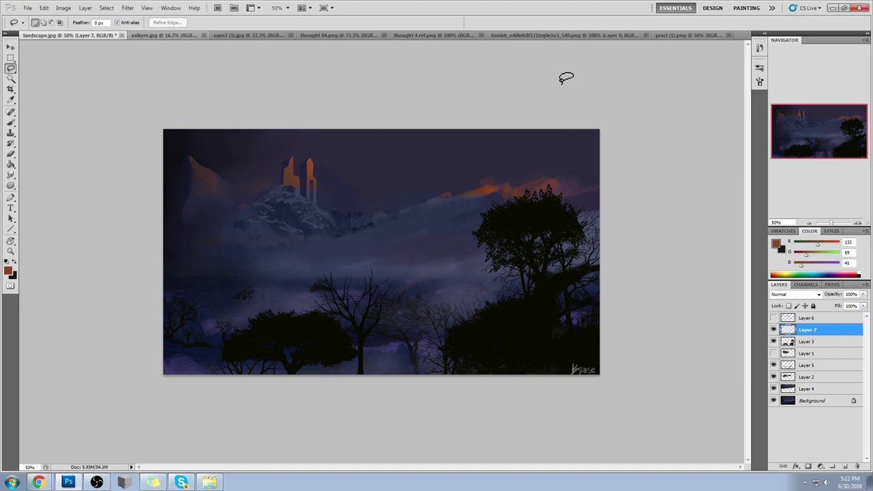
# Lasso a small boat shape on the misty area left of the large tree and paint it with near-black sampled from the foliage.
pyautogui.press('b')
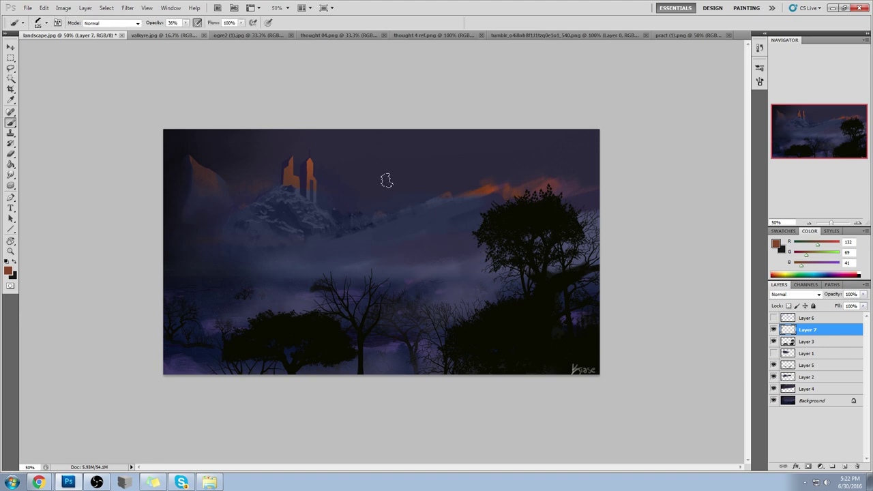
pyautogui.press('l')
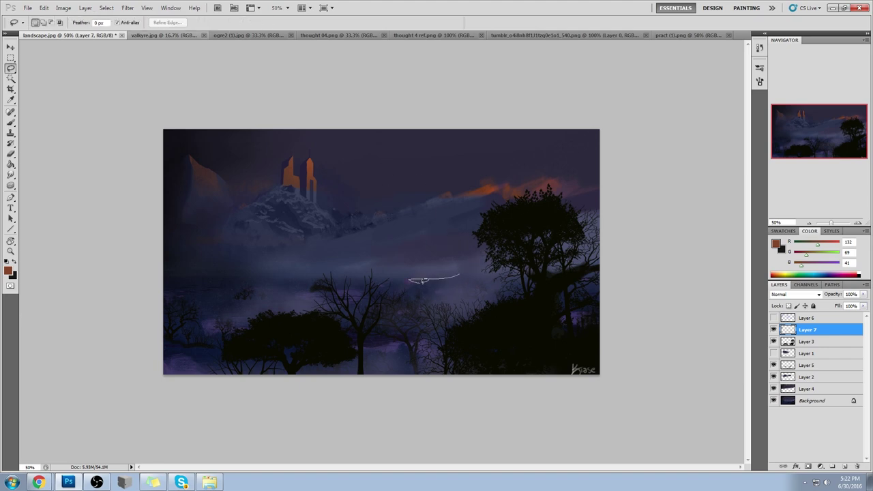
pyautogui.moveTo(462, 272); pyautogui.dragTo(467, 270)
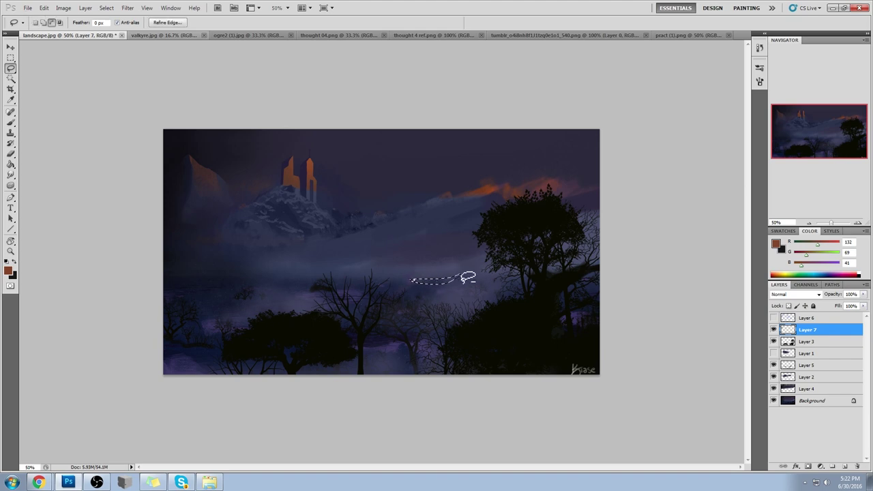
pyautogui.press('alt')
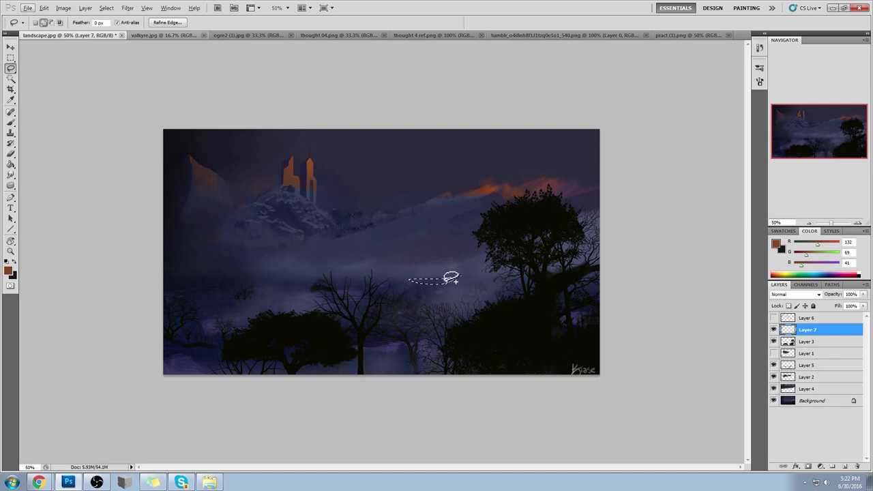
pyautogui.moveTo(455, 283)
pyautogui.mouseDown()
pyautogui.moveTo(409, 283)
pyautogui.moveTo(468, 278)
pyautogui.moveTo(409, 280)
pyautogui.mouseUp()
pyautogui.press('b')
pyautogui.keyDown('alt'); pyautogui.click(508, 306); pyautogui.keyUp('alt')
pyautogui.hotkey('ctrl', 'd')
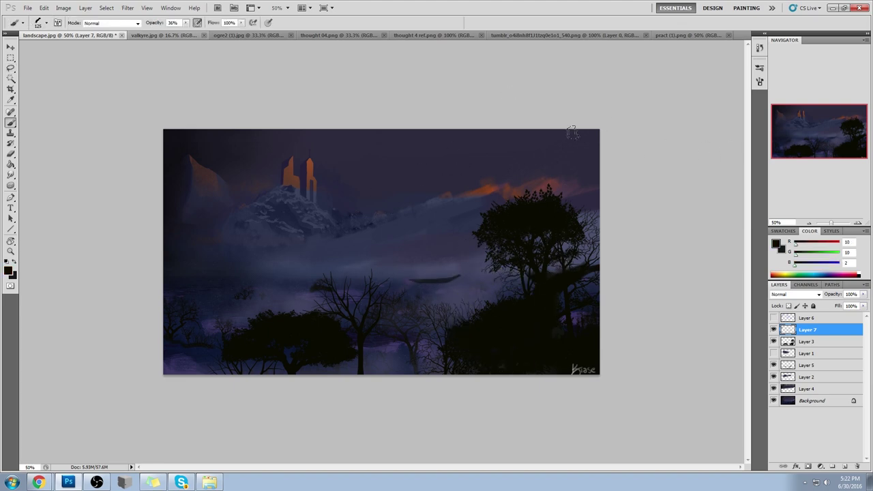
pyautogui.press('m')
pyautogui.rightClick(483, 215)
pyautogui.click(628, 260)
pyautogui.press('b')
pyautogui.rightClick(473, 194)
pyautogui.press('Escape')
pyautogui.rightClick(490, 172)
pyautogui.press('Escape')
pyautogui.press('m')
pyautogui.rightClick(443, 190)
pyautogui.press('Escape')
pyautogui.press('b')
# Pick the textured 173 px brush tip and dab a faint cloud beside the castle in blue-grey sampled from the fog bank.
pyautogui.rightClick(446, 189)
pyautogui.moveTo(590, 411); pyautogui.dragTo(595, 380)
pyautogui.doubleClick(501, 271)
pyautogui.rightClick(443, 188)
pyautogui.click(500, 253)
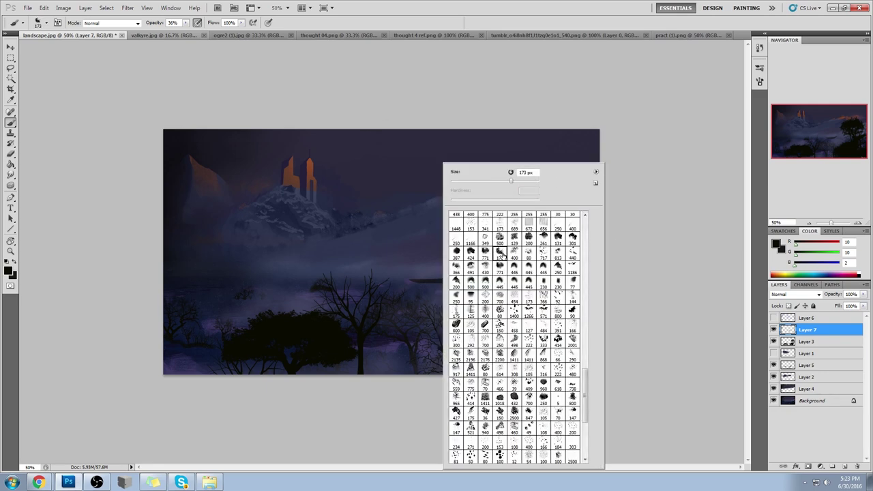
pyautogui.click(655, 227)
pyautogui.keyDown('alt'); pyautogui.click(437, 197); pyautogui.keyUp('alt')
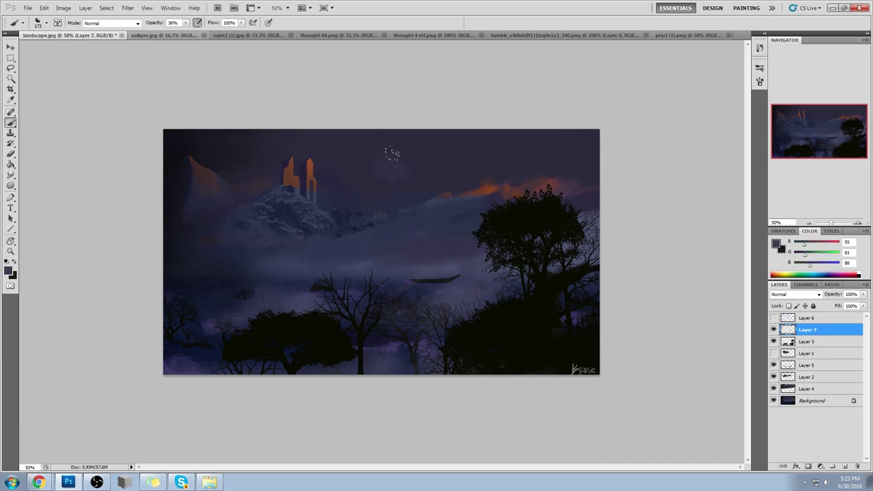
# Add a new layer above Layer 7 and set the brush opacity to 82%.
pyautogui.click(844, 465)
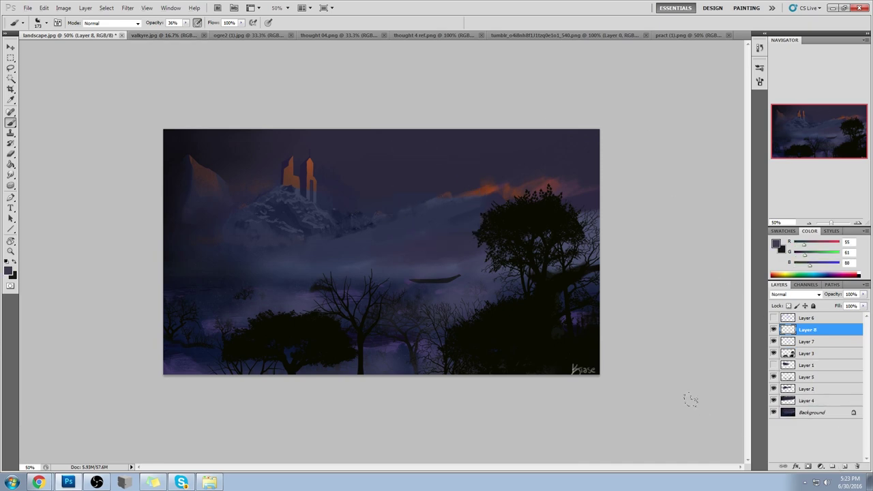
pyautogui.press('8')
pyautogui.press('2')
# Switch to the ogre2 (1).jpg document.
pyautogui.click(217, 34)
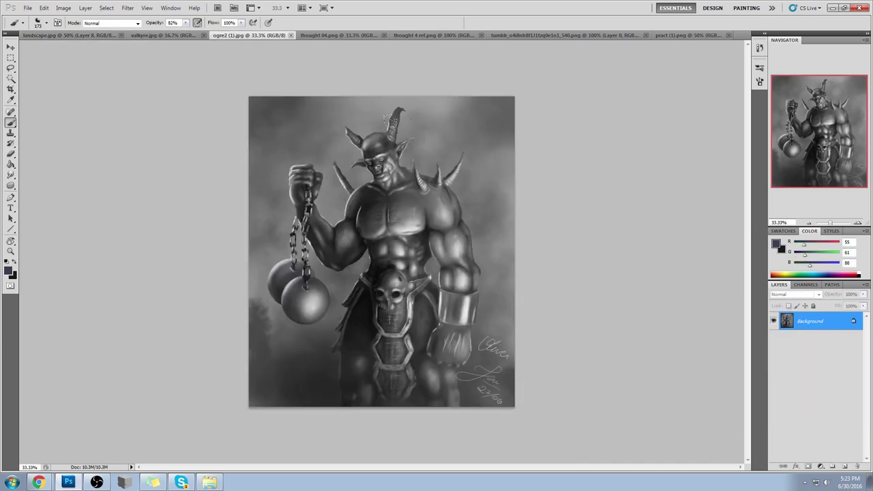
# Paint a blue-grey cloud in landscape.jpg's sky right of the castle and erase it back with the textured 173 px tip at 100% opacity.
pyautogui.click(90, 36)
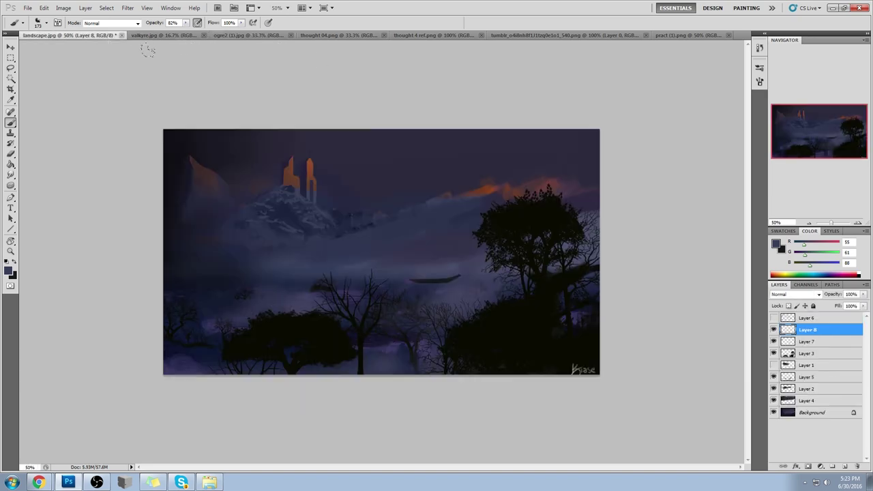
pyautogui.moveTo(379, 157)
pyautogui.mouseDown()
pyautogui.moveTo(409, 143)
pyautogui.moveTo(452, 143)
pyautogui.moveTo(469, 155)
pyautogui.mouseUp()
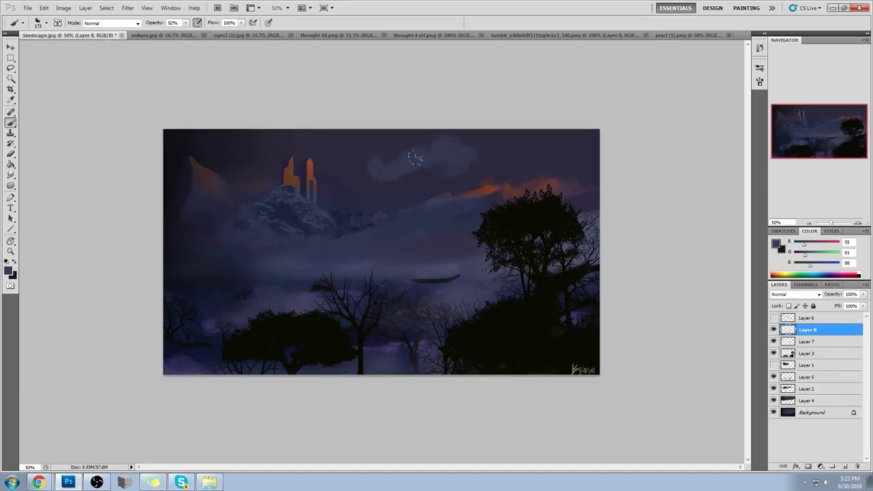
pyautogui.press('w')
pyautogui.press('b')
pyautogui.rightClick(416, 152)
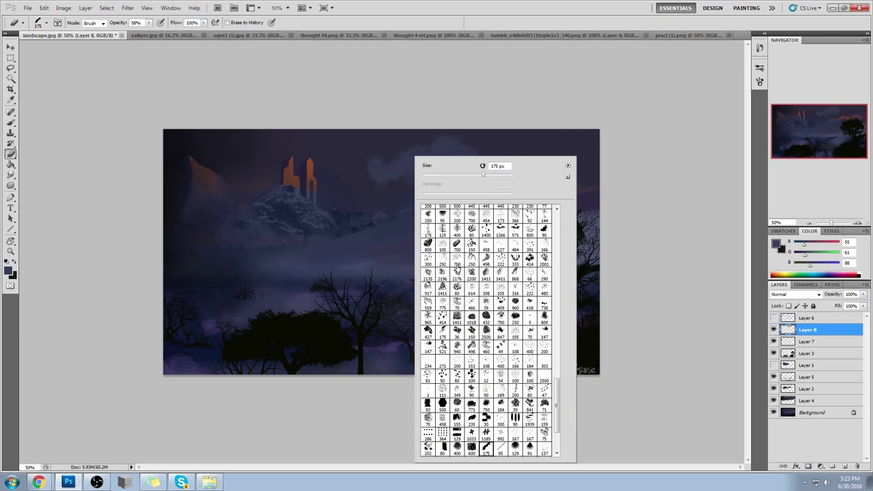
pyautogui.scroll(3, 554, 405)
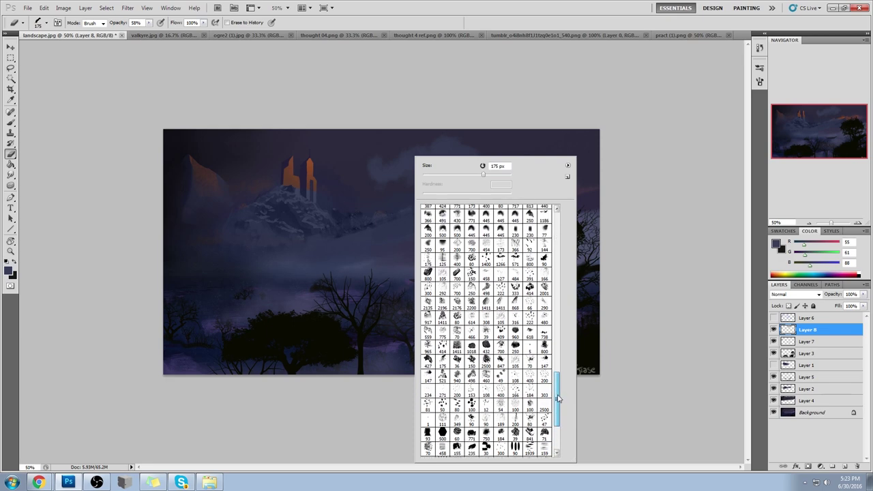
pyautogui.click(472, 229)
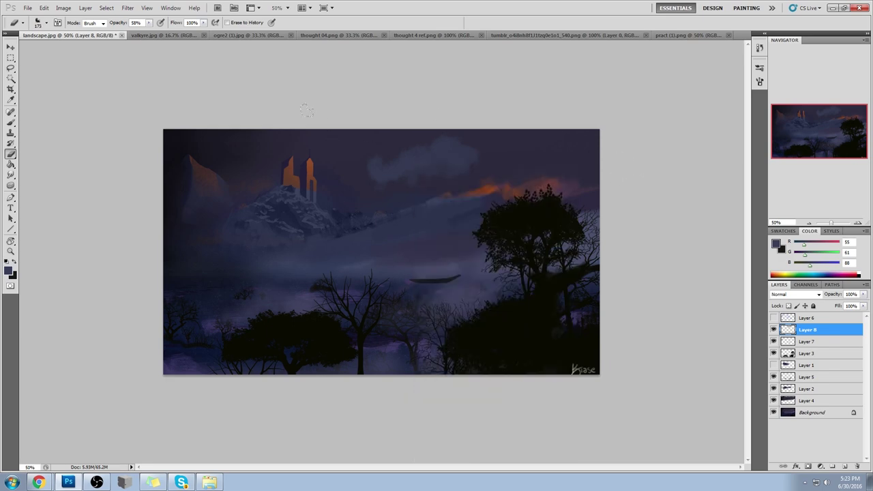
pyautogui.click(149, 22)
pyautogui.moveTo(150, 34); pyautogui.dragTo(171, 34)
pyautogui.moveTo(345, 159)
pyautogui.mouseDown()
pyautogui.moveTo(392, 178)
pyautogui.moveTo(456, 180)
pyautogui.moveTo(359, 166)
pyautogui.mouseUp()
pyautogui.moveTo(478, 166); pyautogui.dragTo(391, 153)
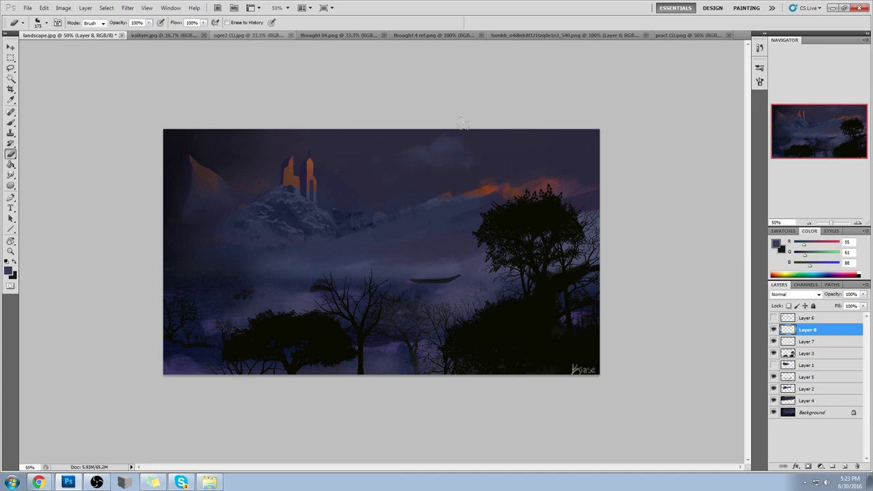
# Lock Layer 8's transparent pixels and tint the cloud with orange sampled from the sunlit ridge.
pyautogui.click(789, 305)
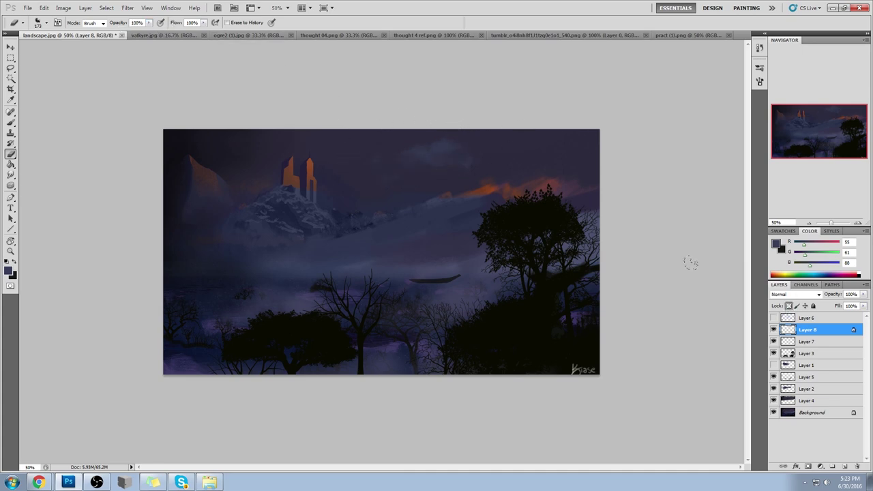
pyautogui.press('b')
pyautogui.keyDown('alt'); pyautogui.click(491, 186); pyautogui.keyUp('alt')
pyautogui.moveTo(456, 145); pyautogui.dragTo(410, 130)
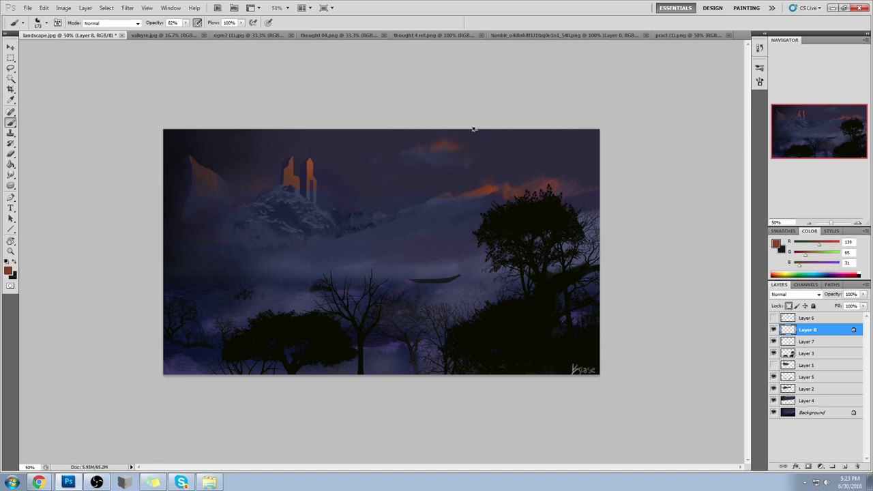
pyautogui.moveTo(515, 162)
pyautogui.mouseDown()
pyautogui.moveTo(407, 138)
pyautogui.moveTo(546, 153)
pyautogui.mouseUp()
pyautogui.hotkey('ctrl', 'z')
pyautogui.click(789, 306)
# Move the cloud toward the castle onto the spiral guide's upper circle, showing Layer 6 for reference and hiding it again.
pyautogui.click(773, 318)
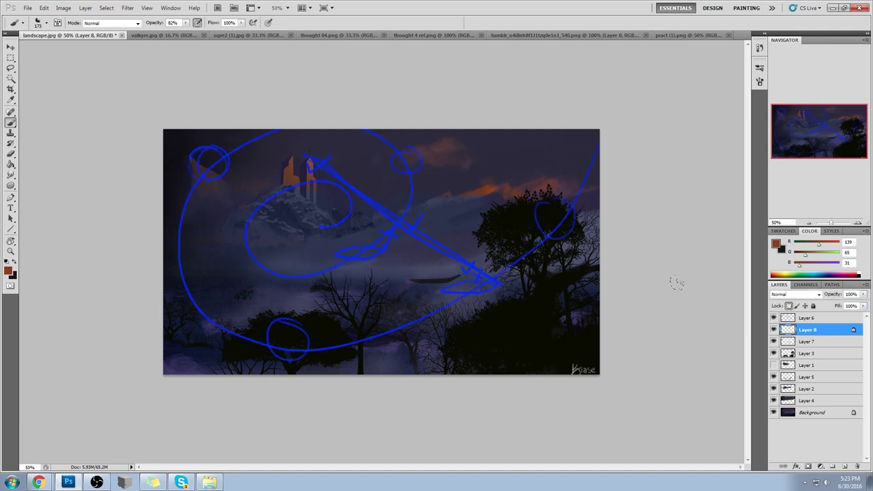
pyautogui.press('c')
pyautogui.press('v')
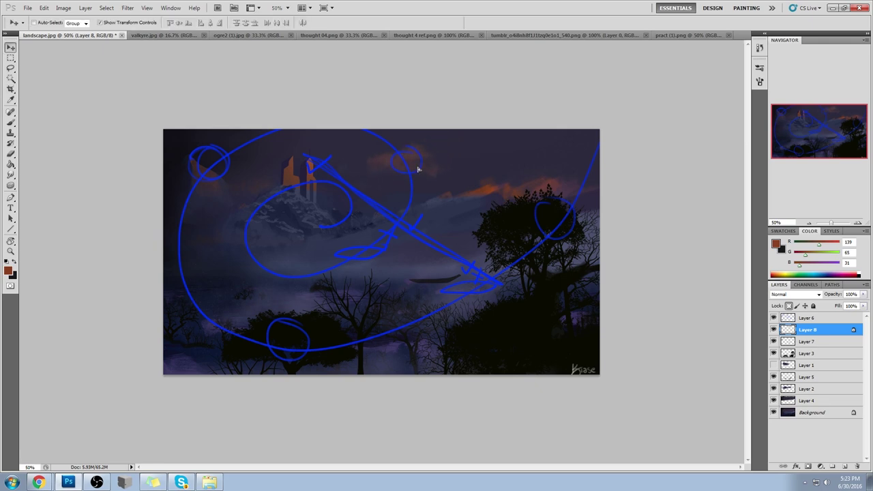
pyautogui.press('m')
pyautogui.rightClick(421, 197)
pyautogui.click(446, 201)
pyautogui.click(496, 162)
pyautogui.click(773, 318)
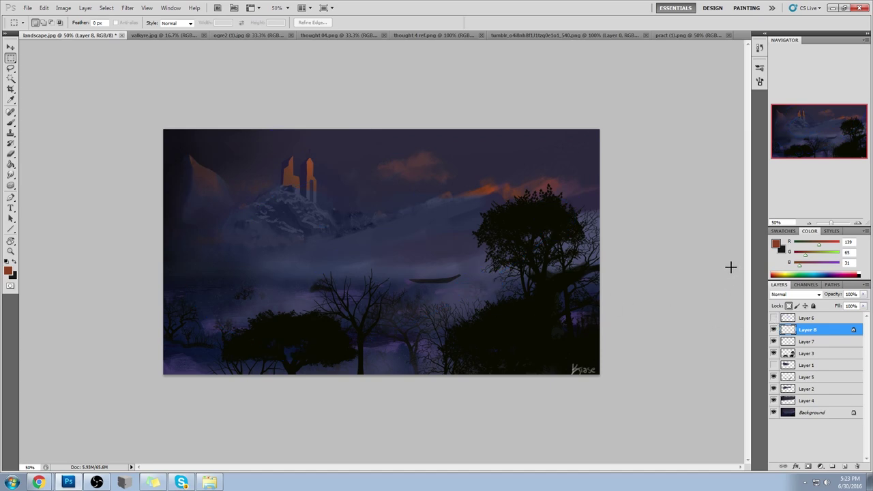
# Add a new layer above Layer 6 and choose the 175 px brush tip.
pyautogui.click(833, 320)
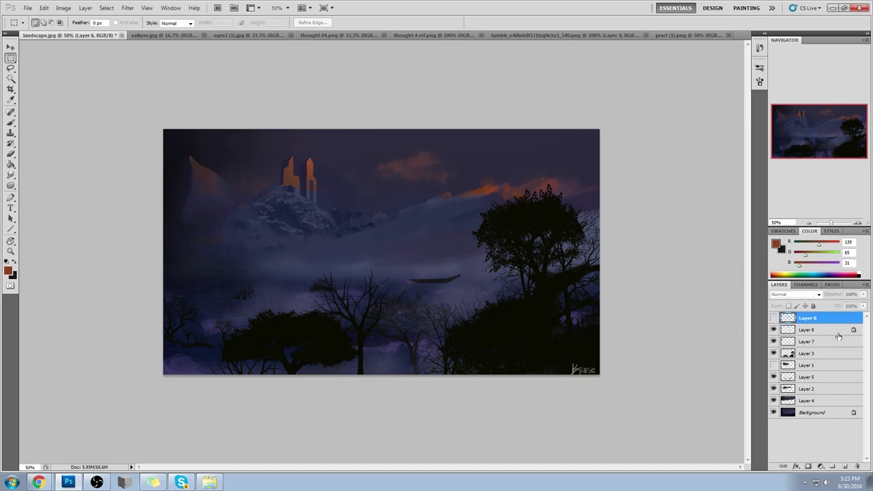
pyautogui.click(844, 467)
pyautogui.press('b')
pyautogui.rightClick(401, 188)
pyautogui.moveTo(563, 390); pyautogui.dragTo(565, 437)
pyautogui.click(739, 251)
# Set the foreground colour to pure red, RGB 255, 0, 0.
pyautogui.click(777, 243)
pyautogui.write('255')
pyautogui.press('Tab')
pyautogui.write('0')
pyautogui.press('Tab')
pyautogui.write('0')
pyautogui.press('Return')
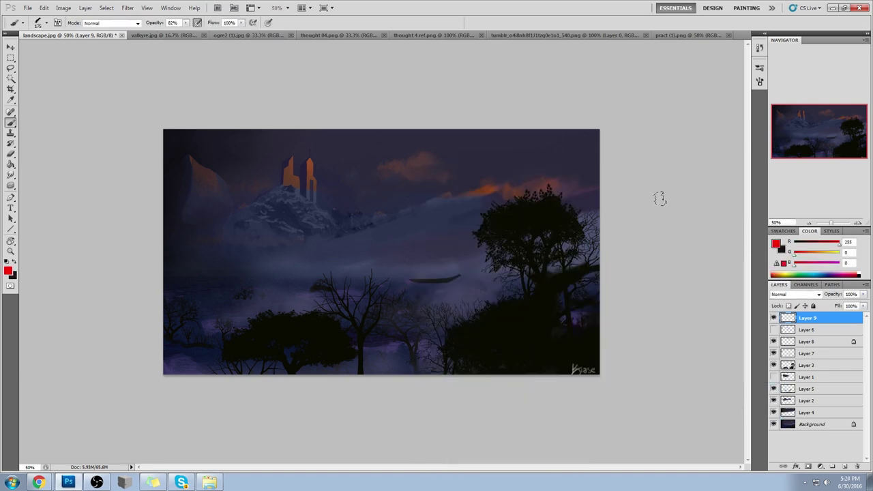
# Shrink the brush and sketch red outlines of shoreline, rocks and islets across the misty water between the castle and the boat.
pyautogui.press('[')
pyautogui.press('[')
pyautogui.press('[')
pyautogui.press('[')
pyautogui.press('[')
pyautogui.moveTo(304, 242)
pyautogui.mouseDown()
pyautogui.moveTo(334, 259)
pyautogui.moveTo(388, 268)
pyautogui.moveTo(329, 249)
pyautogui.moveTo(399, 260)
pyautogui.moveTo(402, 270)
pyautogui.moveTo(346, 276)
pyautogui.moveTo(414, 282)
pyautogui.moveTo(414, 266)
pyautogui.moveTo(445, 263)
pyautogui.mouseUp()
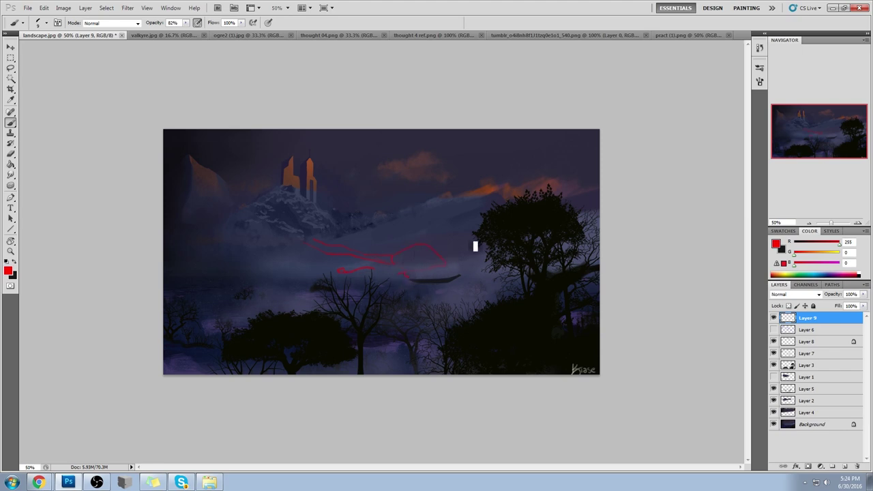
pyautogui.hotkey('ctrl', 'z')
pyautogui.moveTo(409, 256)
pyautogui.mouseDown()
pyautogui.moveTo(436, 240)
pyautogui.moveTo(461, 243)
pyautogui.moveTo(473, 260)
pyautogui.moveTo(463, 271)
pyautogui.moveTo(408, 264)
pyautogui.moveTo(460, 269)
pyautogui.mouseUp()
pyautogui.moveTo(393, 236)
pyautogui.mouseDown()
pyautogui.moveTo(417, 249)
pyautogui.moveTo(400, 254)
pyautogui.mouseUp()
pyautogui.moveTo(305, 238); pyautogui.dragTo(369, 268)
pyautogui.moveTo(440, 257)
pyautogui.mouseDown()
pyautogui.moveTo(456, 246)
pyautogui.moveTo(457, 262)
pyautogui.mouseUp()
pyautogui.moveTo(282, 273)
pyautogui.mouseDown()
pyautogui.moveTo(225, 279)
pyautogui.moveTo(268, 286)
pyautogui.moveTo(282, 273)
pyautogui.moveTo(288, 302)
pyautogui.mouseUp()
pyautogui.click(276, 298)
# Compare the reworked landscape, with and without the red sketch on Layer 9, against the original landscape.jpg snapshot in the history.
pyautogui.click(758, 48)
pyautogui.moveTo(747, 317); pyautogui.dragTo(724, 55)
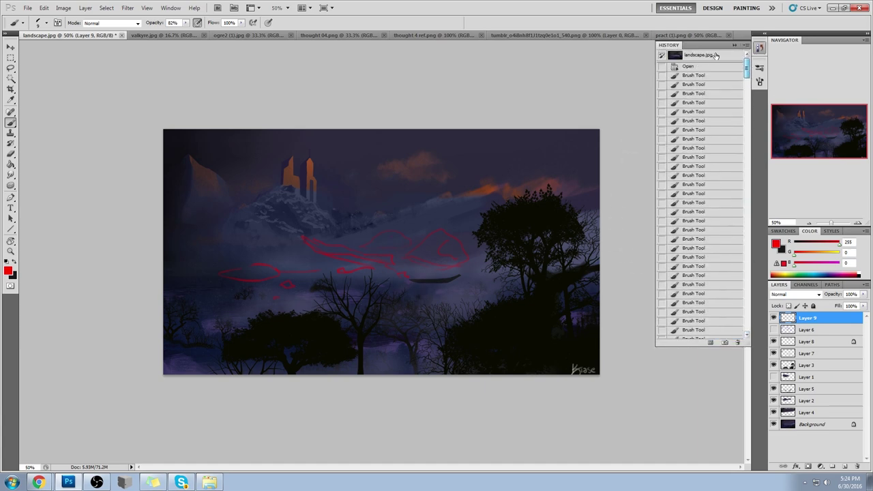
pyautogui.click(723, 54)
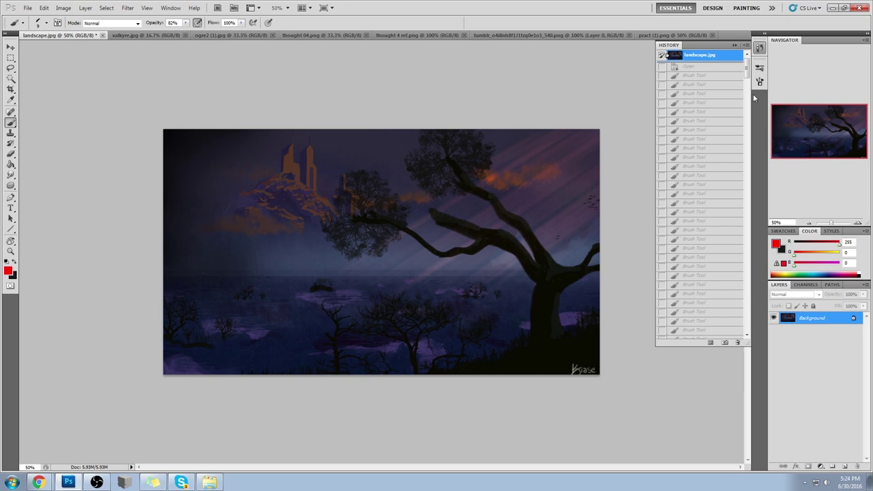
pyautogui.moveTo(746, 71)
pyautogui.mouseDown()
pyautogui.moveTo(745, 180)
pyautogui.moveTo(758, 324)
pyautogui.mouseUp()
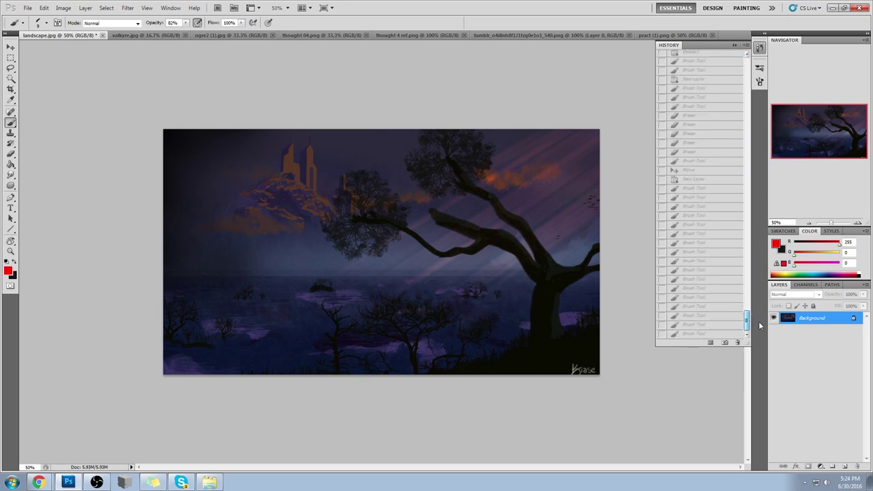
pyautogui.click(668, 334)
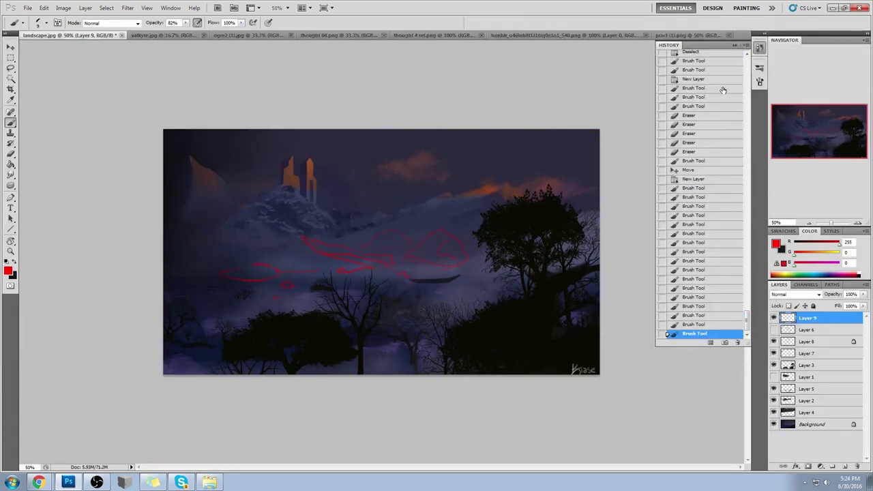
pyautogui.click(773, 319)
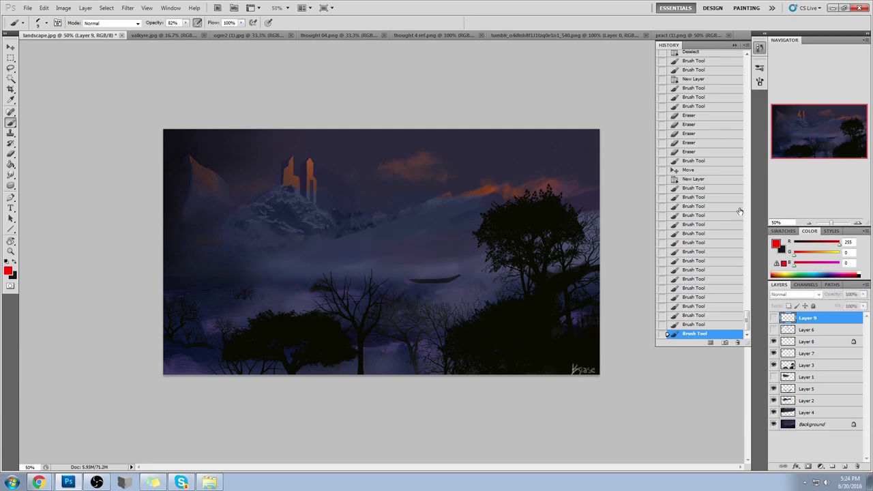
pyautogui.moveTo(747, 317)
pyautogui.mouseDown()
pyautogui.moveTo(748, 51)
pyautogui.moveTo(748, 318)
pyautogui.mouseUp()
pyautogui.click(742, 56)
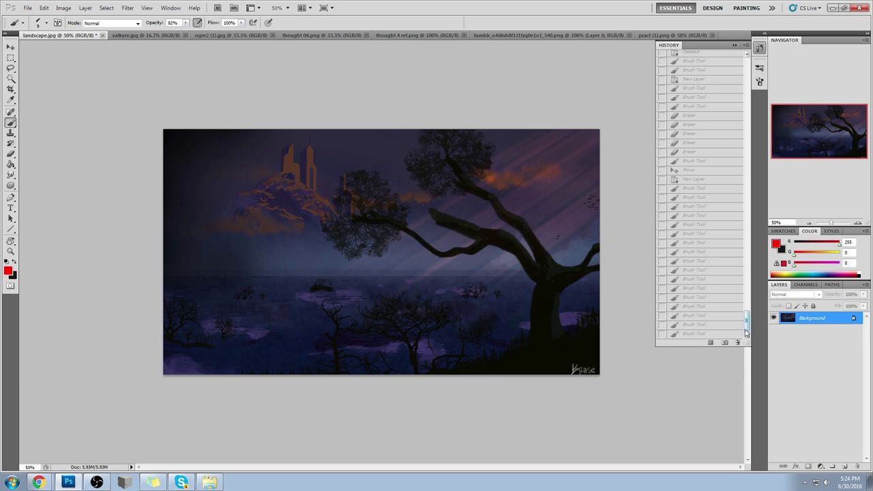
pyautogui.click(695, 327)
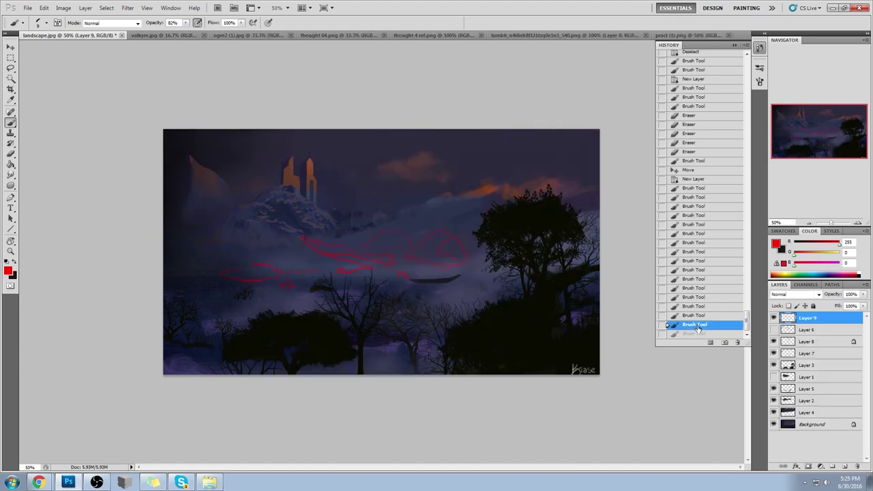
# Roll the history back to the creation of Layer 9, removing the red sketch strokes.
pyautogui.click(693, 316)
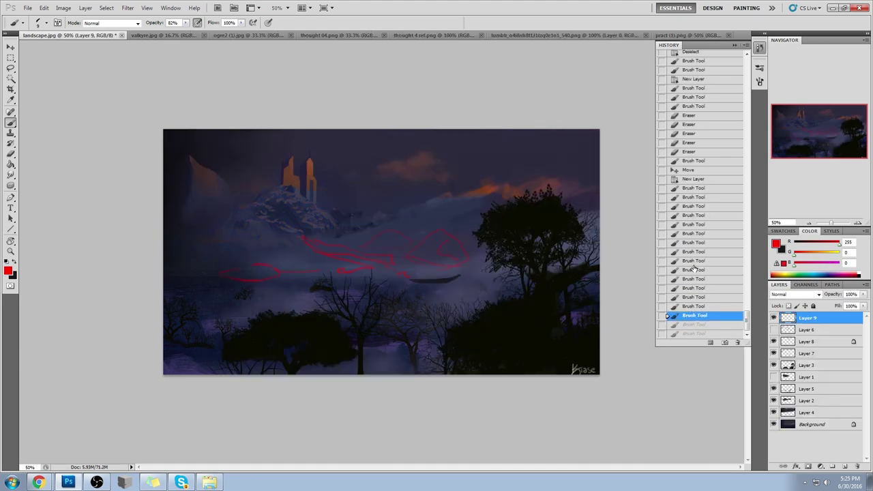
pyautogui.click(690, 179)
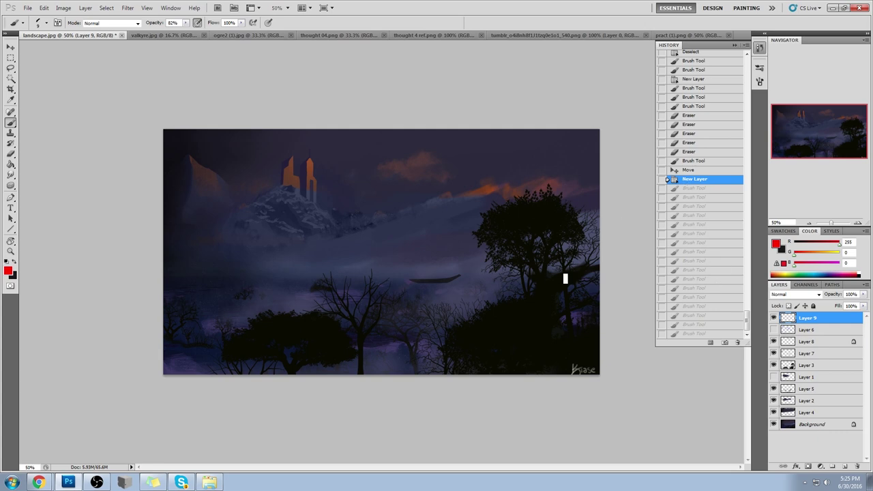
pyautogui.click(729, 45)
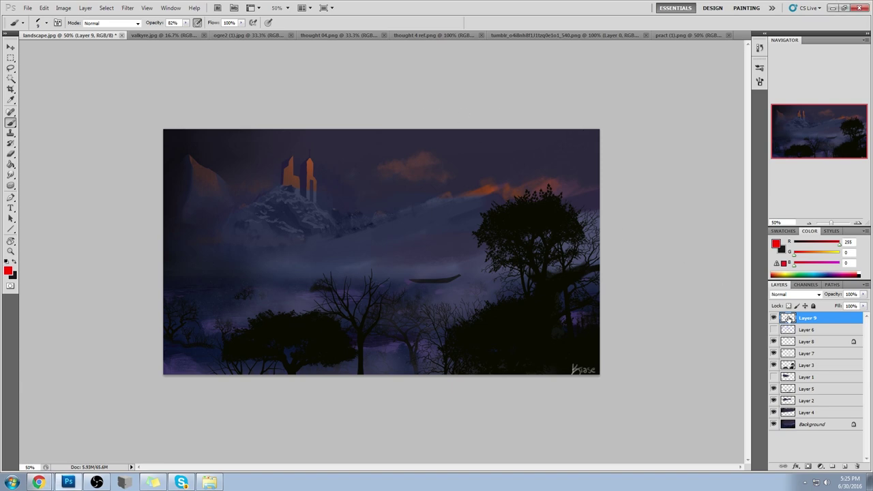
# Flatten the landscape image, discarding its hidden layers, and close landscape.jpg.
pyautogui.rightClick(805, 326)
pyautogui.click(806, 316)
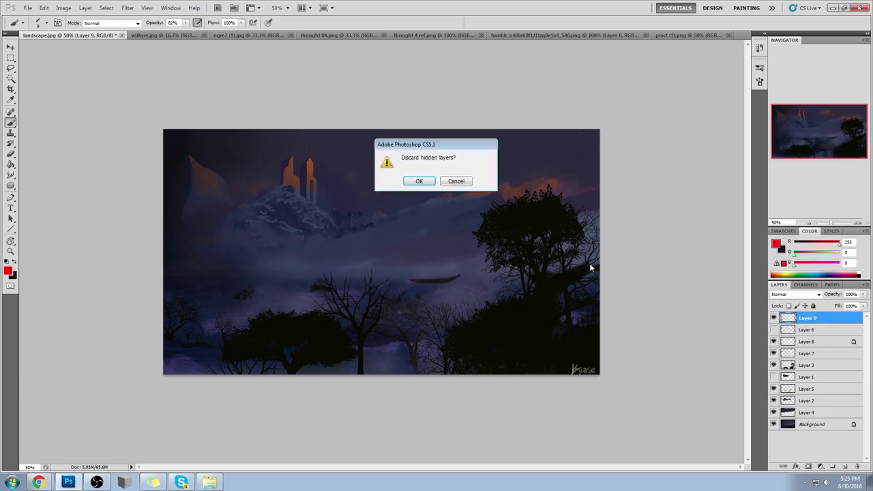
pyautogui.click(419, 181)
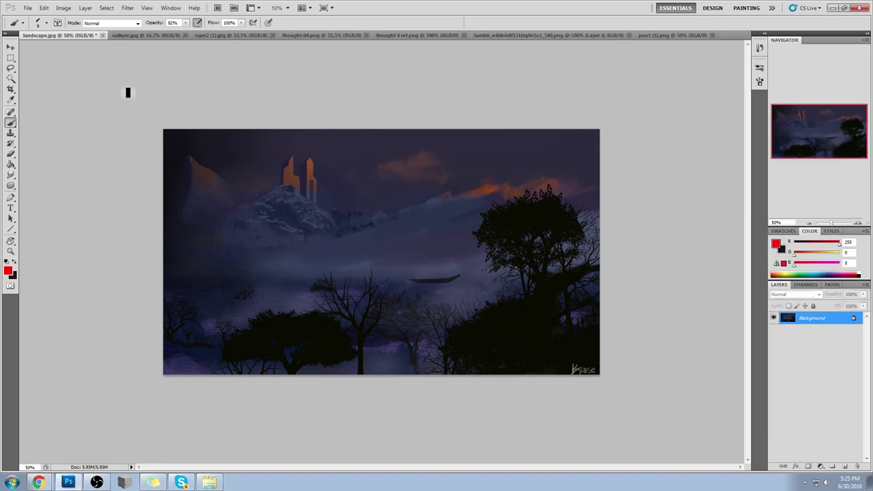
pyautogui.click(102, 36)
pyautogui.click(426, 182)
# Look through the crouching figure sketch, thought 4 ref.png and thought 04.png documents.
pyautogui.click(388, 34)
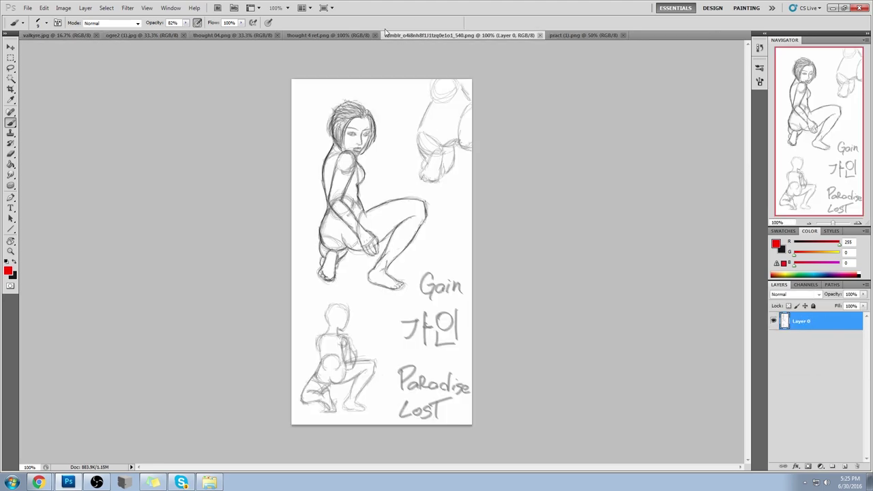
pyautogui.click(327, 35)
pyautogui.click(224, 36)
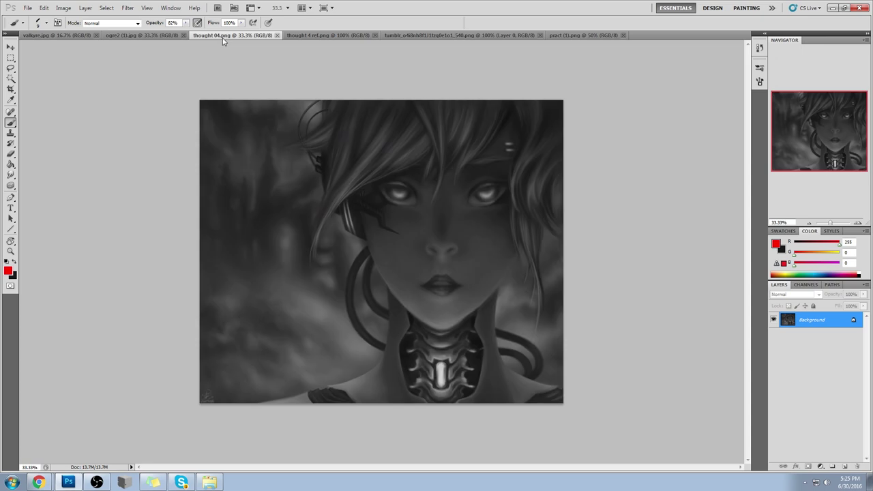
pyautogui.click(330, 36)
pyautogui.click(415, 36)
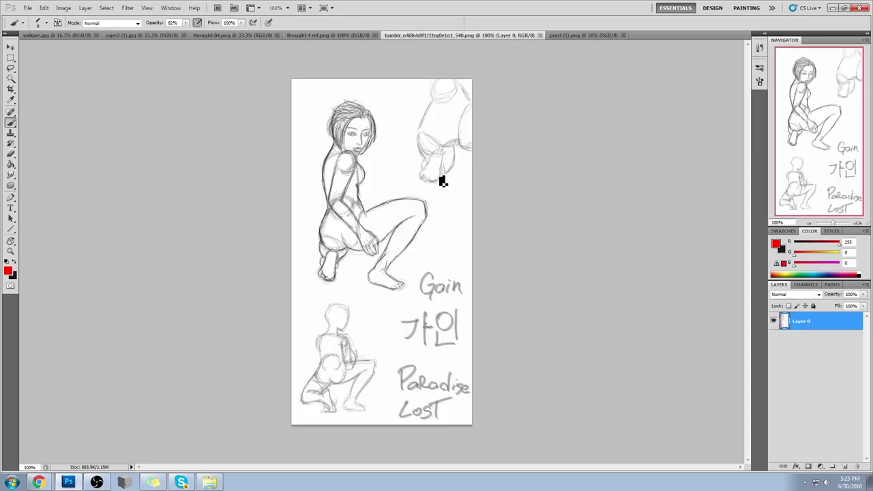
# Switch to pract (1).png, add a new layer and set the foreground colour to black.
pyautogui.click(593, 38)
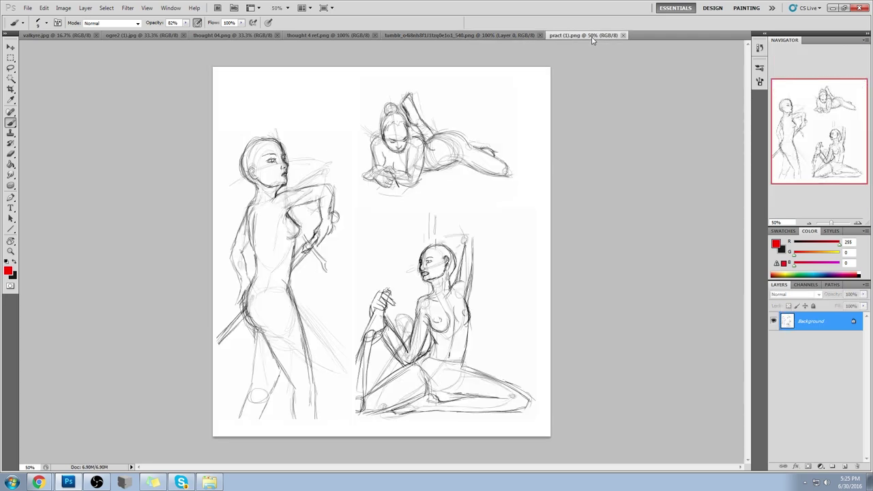
pyautogui.click(844, 466)
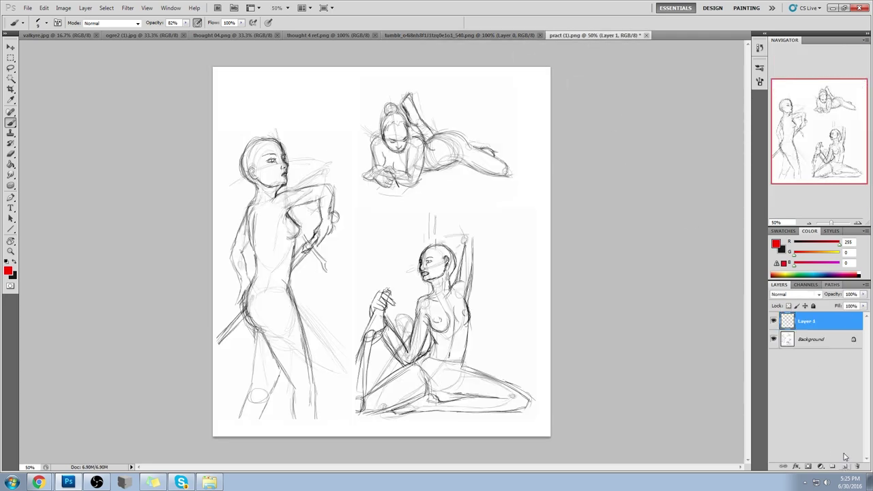
pyautogui.click(775, 243)
pyautogui.write('0')
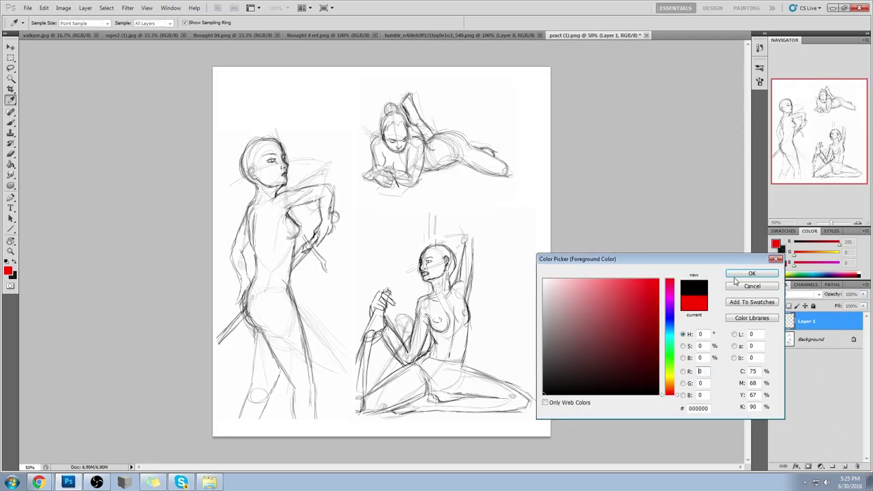
pyautogui.click(751, 274)
pyautogui.press('b')
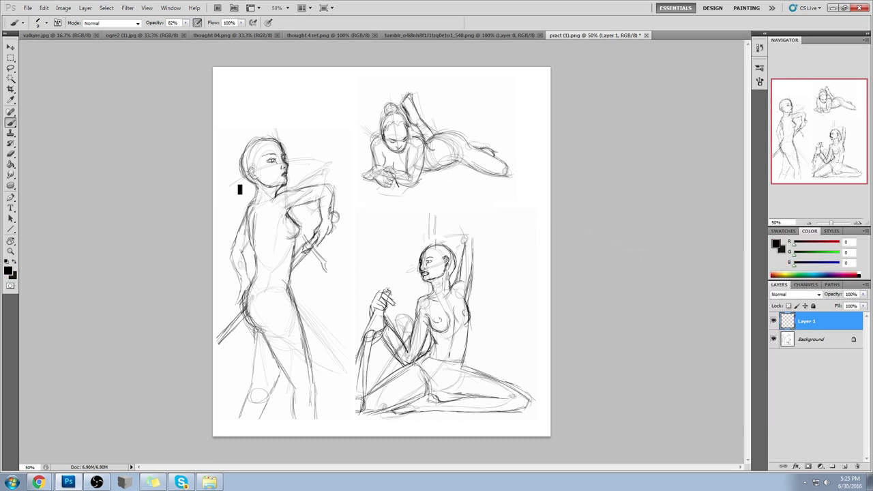
# Pick the square 9 px brush tip and enlarge it to 15 px.
pyautogui.rightClick(278, 151)
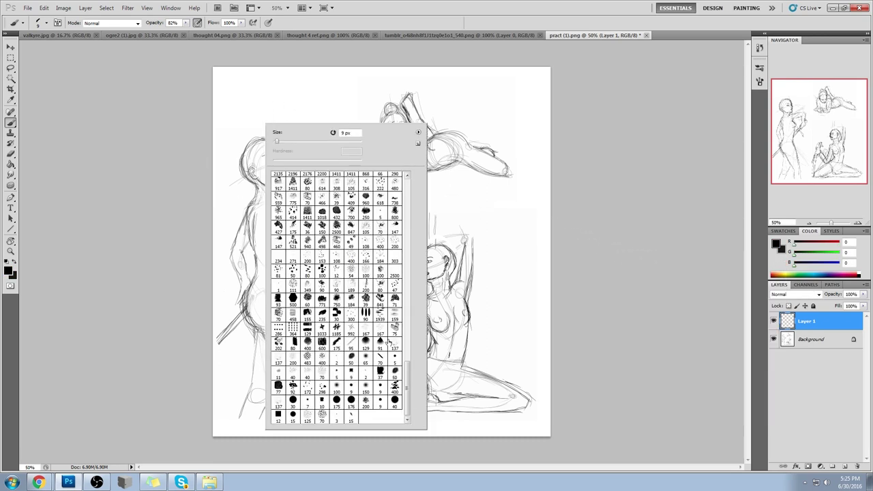
pyautogui.doubleClick(349, 375)
pyautogui.press(']')
pyautogui.press(']')
pyautogui.press(']')
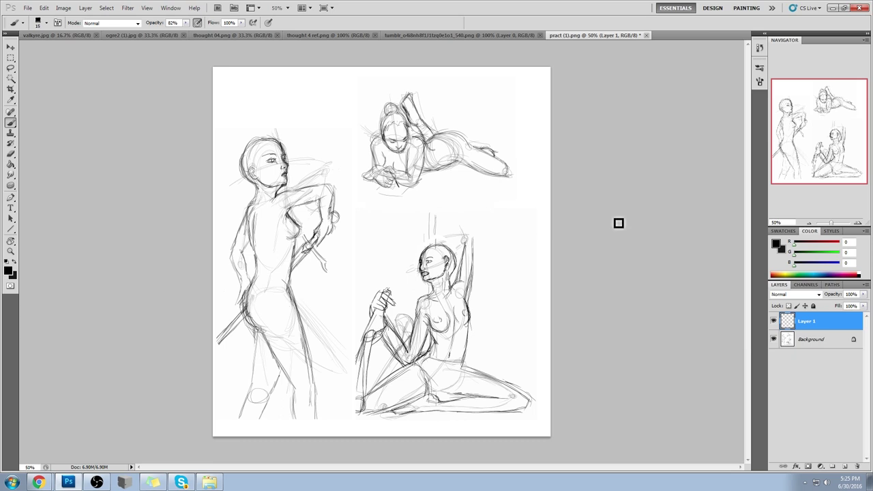
# Sketch a gesture figure between the existing figures, with a curved spine, head and pelvis ovals, shoulder circles and arm lines.
pyautogui.press('[')
pyautogui.press('[')
pyautogui.moveTo(348, 96)
pyautogui.mouseDown()
pyautogui.moveTo(340, 172)
pyautogui.moveTo(372, 234)
pyautogui.mouseUp()
pyautogui.hotkey('ctrl', 'z')
pyautogui.moveTo(368, 100); pyautogui.dragTo(398, 274)
pyautogui.moveTo(391, 78)
pyautogui.mouseDown()
pyautogui.moveTo(371, 78)
pyautogui.moveTo(382, 67)
pyautogui.mouseUp()
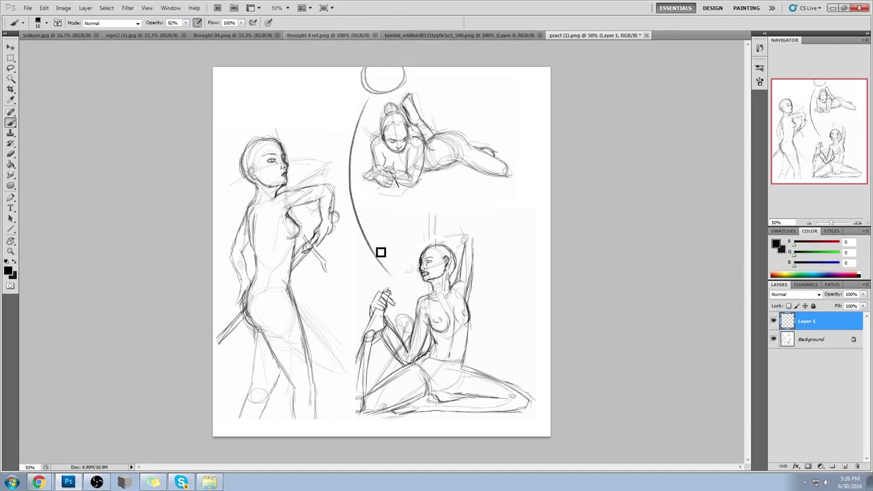
pyautogui.moveTo(368, 274); pyautogui.dragTo(372, 266)
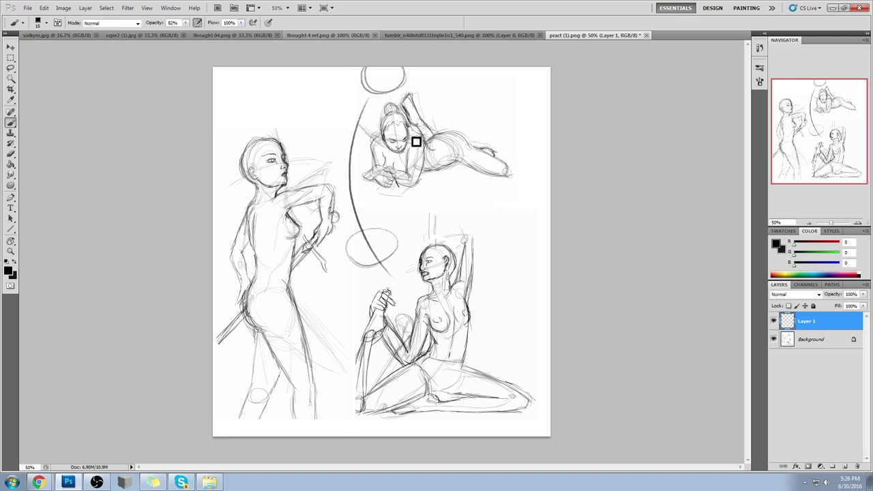
pyautogui.moveTo(380, 139)
pyautogui.mouseDown()
pyautogui.moveTo(372, 145)
pyautogui.moveTo(386, 137)
pyautogui.mouseUp()
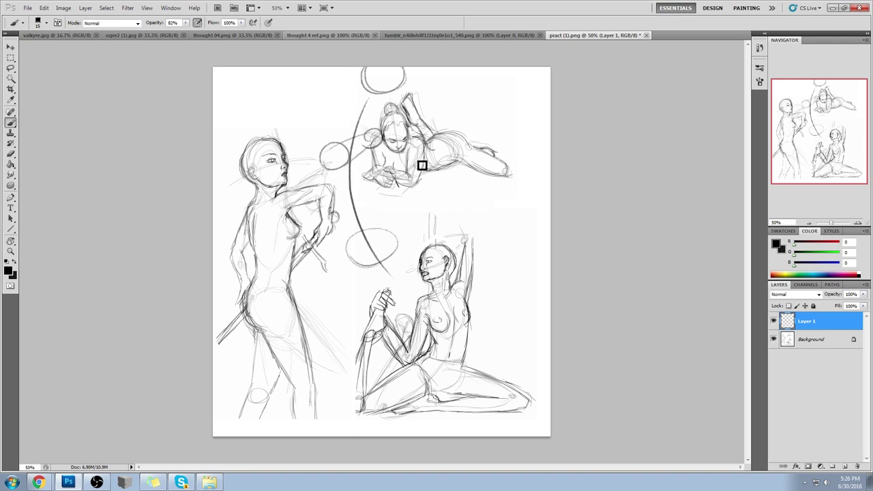
pyautogui.moveTo(385, 182); pyautogui.dragTo(360, 206)
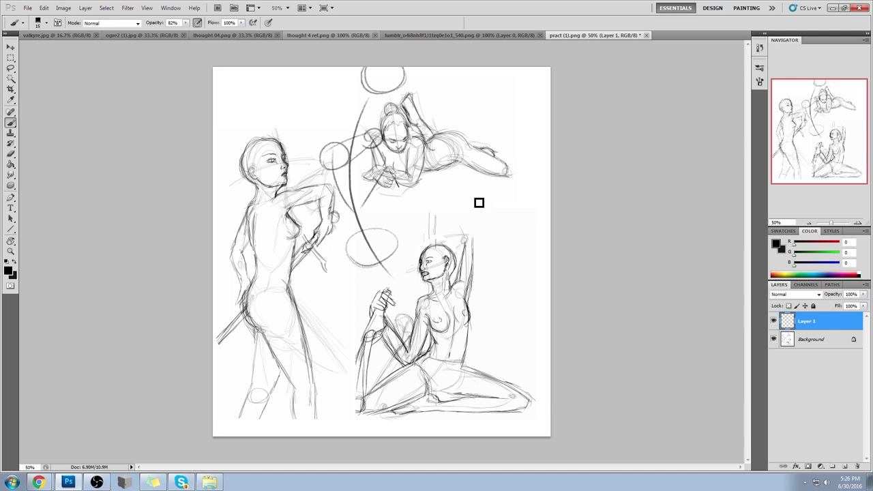
# Undo all the strokes of the gesture figure.
pyautogui.hotkey('ctrl', 'alt', 'z')
pyautogui.hotkey('ctrl', 'alt', 'z')
pyautogui.hotkey('ctrl', 'alt', 'z')
pyautogui.hotkey('ctrl', 'alt', 'z')
pyautogui.hotkey('ctrl', 'alt', 'z')
pyautogui.hotkey('ctrl', 'alt', 'z')
pyautogui.hotkey('ctrl', 'alt', 'z')
pyautogui.hotkey('ctrl', 'alt', 'z')
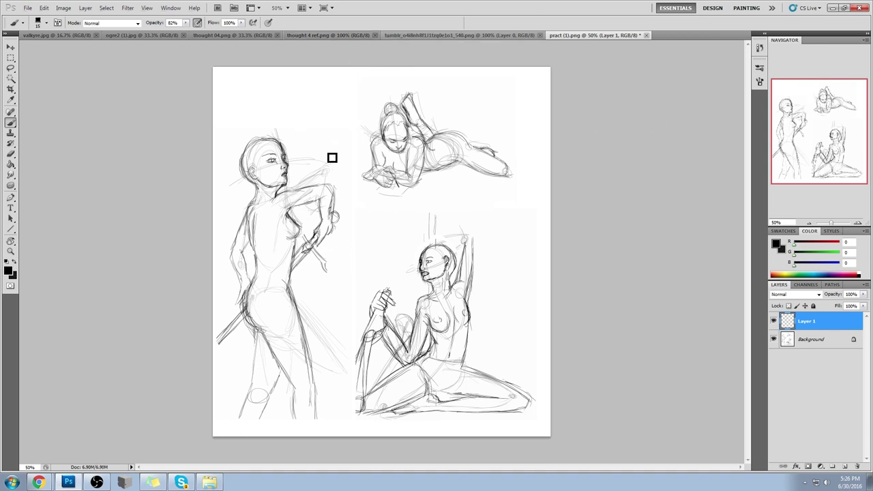
# Try loose strokes beside the standing figure's head and shoulder, stepping back and forth through them before undoing them.
pyautogui.moveTo(292, 191); pyautogui.dragTo(326, 184)
pyautogui.hotkey('ctrl', 'alt', 'z')
pyautogui.hotkey('ctrl', 'alt', 'z')
pyautogui.moveTo(323, 87); pyautogui.dragTo(315, 134)
pyautogui.hotkey('ctrl', 'shift', 'z')
pyautogui.hotkey('ctrl', 'shift', 'z')
pyautogui.hotkey('ctrl', 'shift', 'z')
pyautogui.hotkey('ctrl', 'shift', 'z')
pyautogui.hotkey('ctrl', 'alt', 'z')
pyautogui.hotkey('ctrl', 'alt', 'z')
pyautogui.hotkey('ctrl', 'alt', 'z')
pyautogui.hotkey('ctrl', 'alt', 'z')
pyautogui.hotkey('ctrl', 'alt', 'z')
# Draw two thick arrows pointing at the top and the back of the standing figure's head.
pyautogui.press('z')
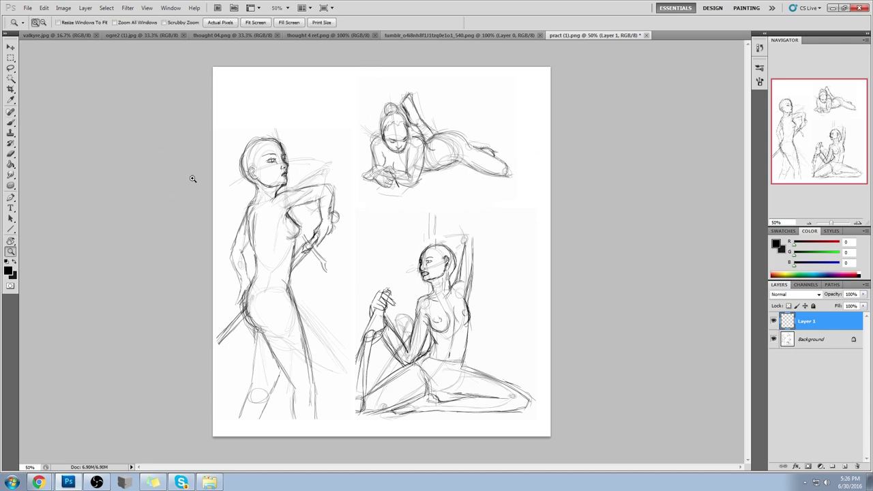
pyautogui.moveTo(385, 225); pyautogui.dragTo(385, 225)
pyautogui.press('b')
pyautogui.hotkey('ctrl', 'shift', 'z')
pyautogui.hotkey('ctrl', 'alt', 'z')
pyautogui.moveTo(234, 112)
pyautogui.mouseDown()
pyautogui.moveTo(233, 58)
pyautogui.moveTo(261, 69)
pyautogui.mouseUp()
pyautogui.moveTo(54, 227)
pyautogui.mouseDown()
pyautogui.moveTo(125, 252)
pyautogui.moveTo(102, 211)
pyautogui.moveTo(84, 279)
pyautogui.mouseUp()
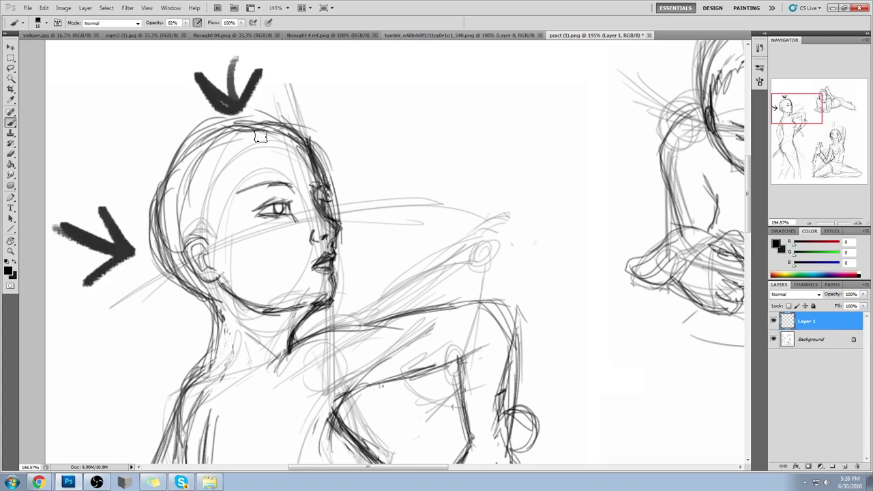
# Try tracing the standing figure's skull from the forehead to the back of the head with one continuous stroke.
pyautogui.moveTo(289, 128); pyautogui.dragTo(163, 178)
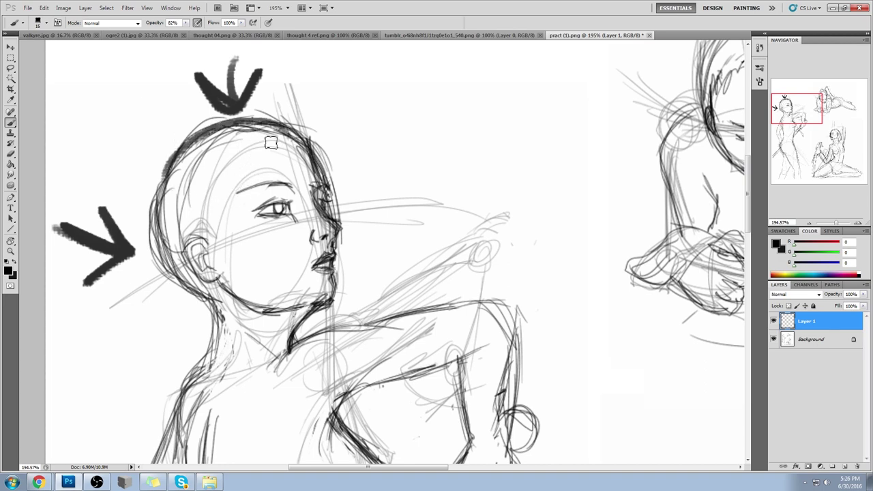
pyautogui.hotkey('ctrl', 'z')
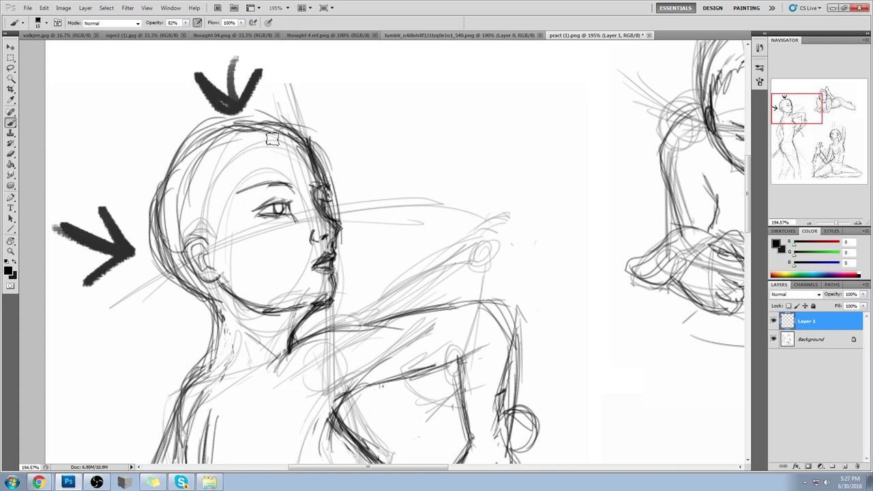
pyautogui.moveTo(255, 124)
pyautogui.mouseDown()
pyautogui.moveTo(328, 151)
pyautogui.moveTo(257, 128)
pyautogui.moveTo(181, 135)
pyautogui.moveTo(154, 175)
pyautogui.moveTo(163, 240)
pyautogui.mouseUp()
pyautogui.hotkey('ctrl', 'z')
# Draw thick, overlapping curved strokes in the blank area in front of the standing figure's forehead.
pyautogui.moveTo(472, 78)
pyautogui.mouseDown()
pyautogui.moveTo(388, 216)
pyautogui.moveTo(361, 204)
pyautogui.mouseUp()
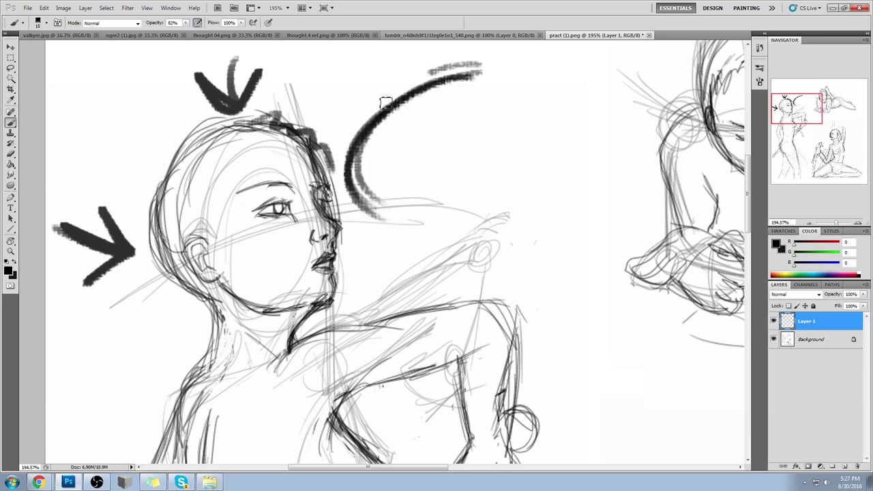
pyautogui.moveTo(498, 69); pyautogui.dragTo(402, 228)
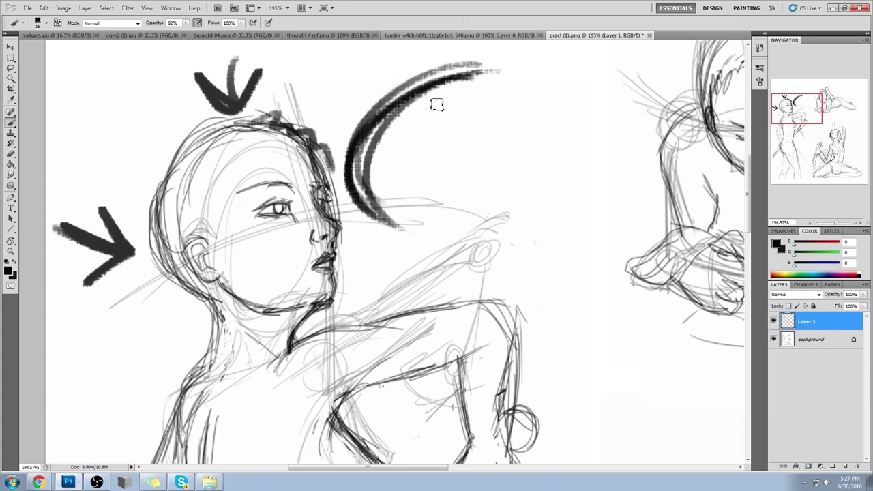
pyautogui.click(197, 22)
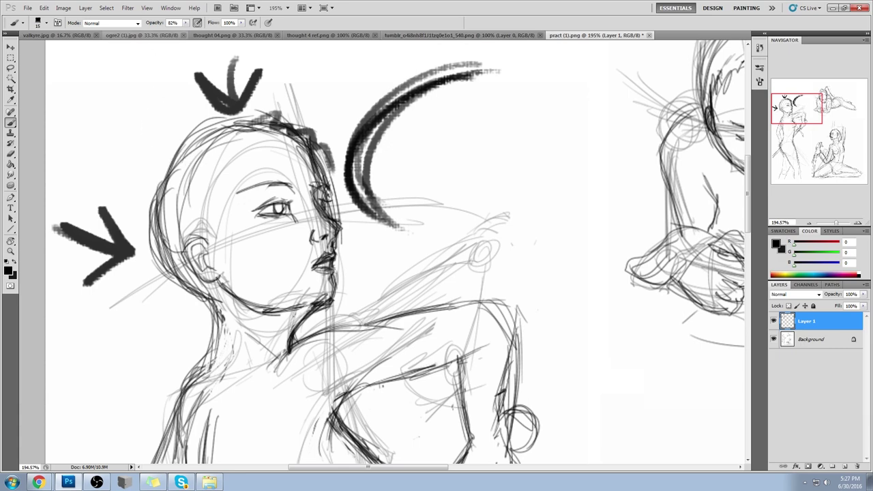
# Undo the curved strokes, the forehead marks and both arrows around the head.
pyautogui.hotkey('ctrl', 'alt', 'z')
pyautogui.hotkey('ctrl', 'alt', 'z')
pyautogui.hotkey('ctrl', 'alt', 'z')
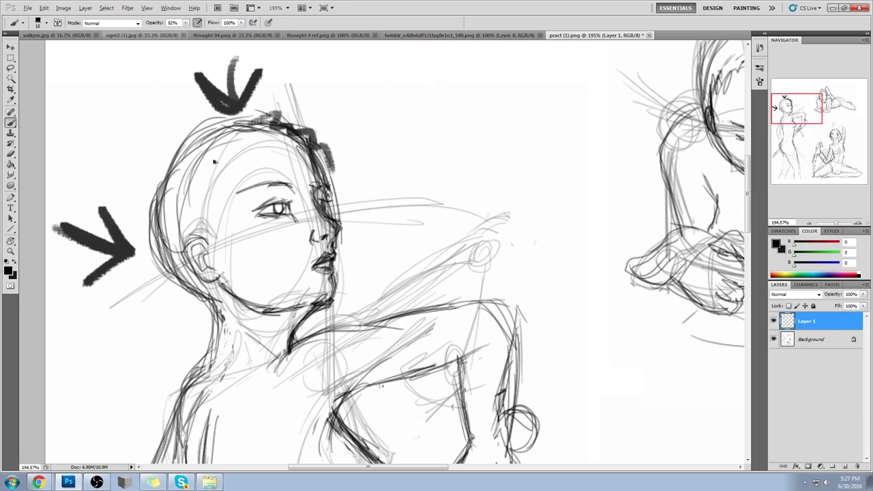
pyautogui.hotkey('ctrl', 'alt', 'z')
pyautogui.hotkey('ctrl', 'alt', 'z')
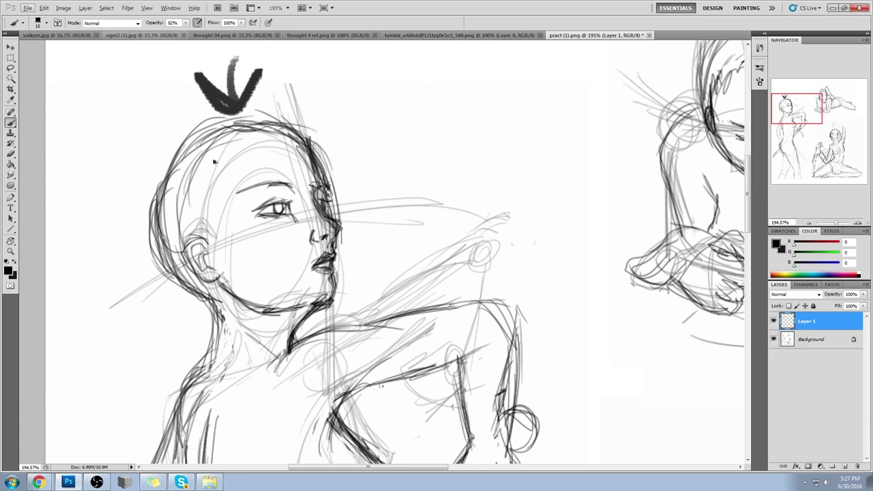
pyautogui.hotkey('ctrl', 'alt', 'z')
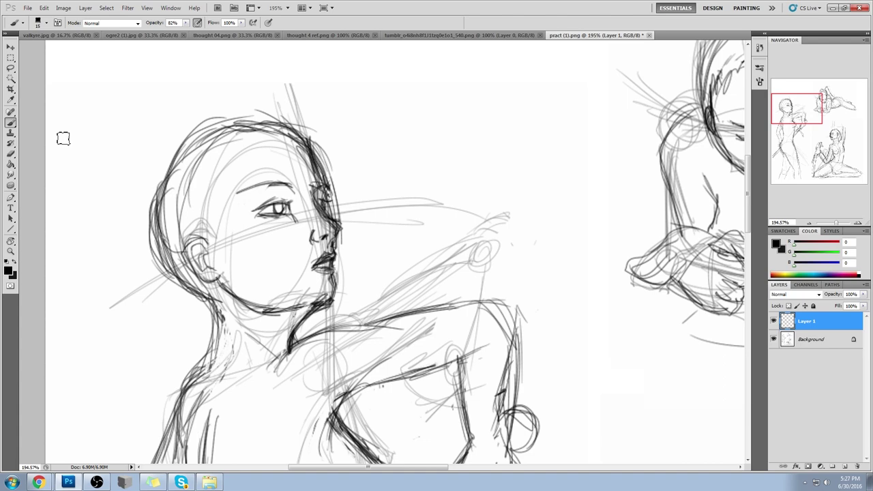
# Draw a large arc beside the face and cover it with short overlapping curves and crossing straight strokes.
pyautogui.moveTo(535, 70)
pyautogui.mouseDown()
pyautogui.moveTo(480, 89)
pyautogui.moveTo(536, 240)
pyautogui.mouseUp()
pyautogui.moveTo(438, 103); pyautogui.dragTo(461, 133)
pyautogui.moveTo(447, 147); pyautogui.dragTo(420, 158)
pyautogui.moveTo(484, 78)
pyautogui.mouseDown()
pyautogui.moveTo(437, 195)
pyautogui.moveTo(418, 178)
pyautogui.mouseUp()
pyautogui.moveTo(439, 74); pyautogui.dragTo(423, 198)
pyautogui.moveTo(358, 72); pyautogui.dragTo(521, 135)
pyautogui.moveTo(489, 55)
pyautogui.mouseDown()
pyautogui.moveTo(452, 109)
pyautogui.moveTo(428, 179)
pyautogui.mouseUp()
pyautogui.moveTo(378, 65); pyautogui.dragTo(530, 145)
pyautogui.moveTo(511, 41); pyautogui.dragTo(408, 181)
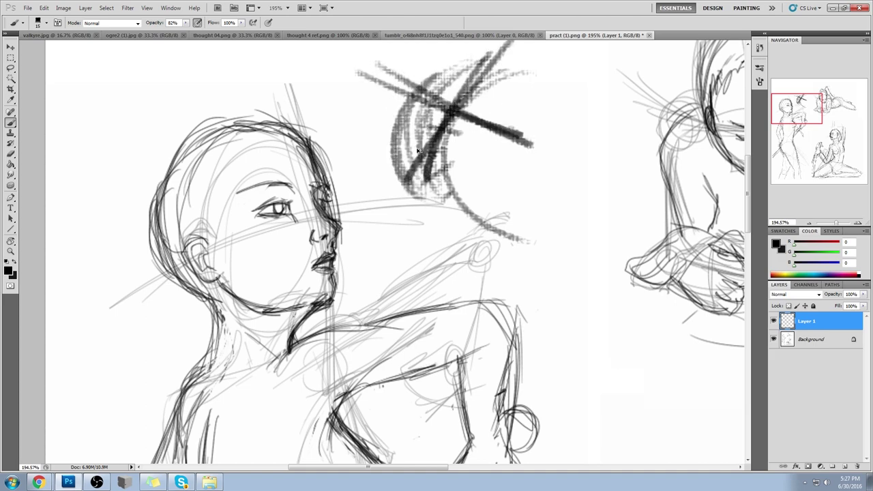
# Undo the arc and all the crossing strokes beside the face.
pyautogui.hotkey('ctrl', 'alt', 'z')
pyautogui.hotkey('ctrl', 'alt', 'z')
pyautogui.hotkey('ctrl', 'alt', 'z')
pyautogui.hotkey('ctrl', 'alt', 'z')
pyautogui.hotkey('ctrl', 'alt', 'z')
pyautogui.hotkey('ctrl', 'alt', 'z')
pyautogui.hotkey('ctrl', 'alt', 'z')
pyautogui.hotkey('ctrl', 'alt', 'z')
pyautogui.hotkey('ctrl', 'alt', 'z')
pyautogui.hotkey('ctrl', 'alt', 'z')
pyautogui.hotkey('ctrl', 'alt', 'z')
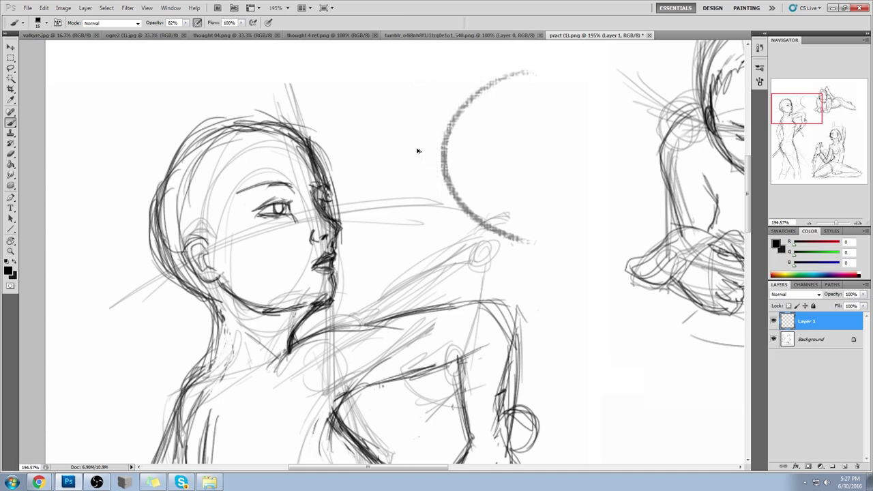
pyautogui.hotkey('ctrl', 'alt', 'z')
# Draw three arrows pointing at the forehead, the back and the upper rear of the standing figure's head.
pyautogui.moveTo(346, 113); pyautogui.dragTo(323, 137)
pyautogui.moveTo(319, 104)
pyautogui.mouseDown()
pyautogui.moveTo(316, 145)
pyautogui.moveTo(366, 132)
pyautogui.mouseUp()
pyautogui.moveTo(78, 241); pyautogui.dragTo(127, 254)
pyautogui.moveTo(106, 277); pyautogui.dragTo(127, 253)
pyautogui.moveTo(122, 110); pyautogui.dragTo(169, 145)
pyautogui.moveTo(162, 117); pyautogui.dragTo(165, 146)
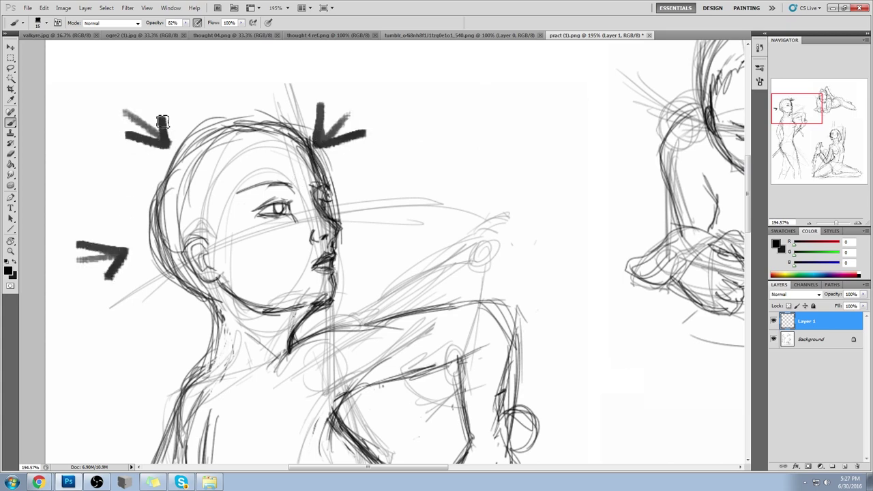
# Draw a fan of parallel curved hatch strokes in the blank area between the standing and lying figures.
pyautogui.moveTo(303, 192); pyautogui.dragTo(305, 198)
pyautogui.hotkey('ctrl', 'alt', 'z')
pyautogui.moveTo(458, 142)
pyautogui.mouseDown()
pyautogui.moveTo(551, 68)
pyautogui.moveTo(469, 151)
pyautogui.mouseUp()
pyautogui.moveTo(554, 94)
pyautogui.mouseDown()
pyautogui.moveTo(468, 173)
pyautogui.moveTo(475, 192)
pyautogui.mouseUp()
pyautogui.moveTo(534, 122); pyautogui.dragTo(477, 217)
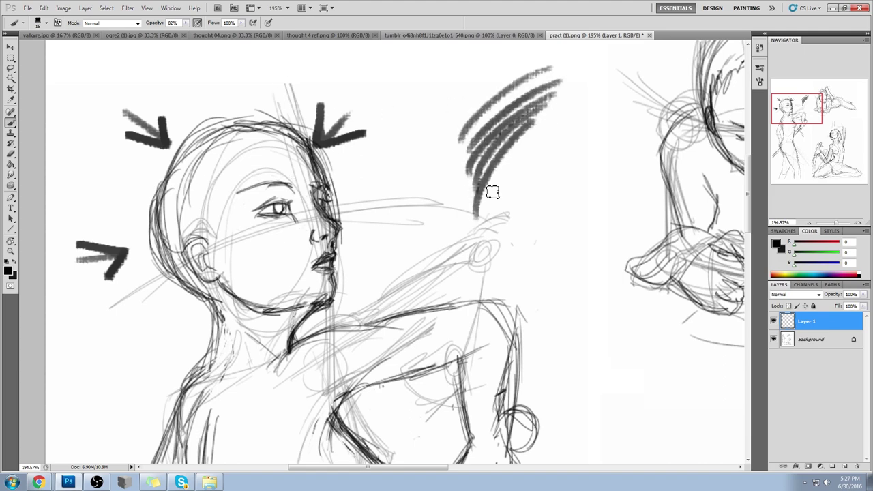
pyautogui.moveTo(520, 148); pyautogui.dragTo(481, 230)
pyautogui.moveTo(517, 65); pyautogui.dragTo(450, 128)
pyautogui.moveTo(506, 65); pyautogui.dragTo(437, 124)
pyautogui.moveTo(482, 64); pyautogui.dragTo(428, 108)
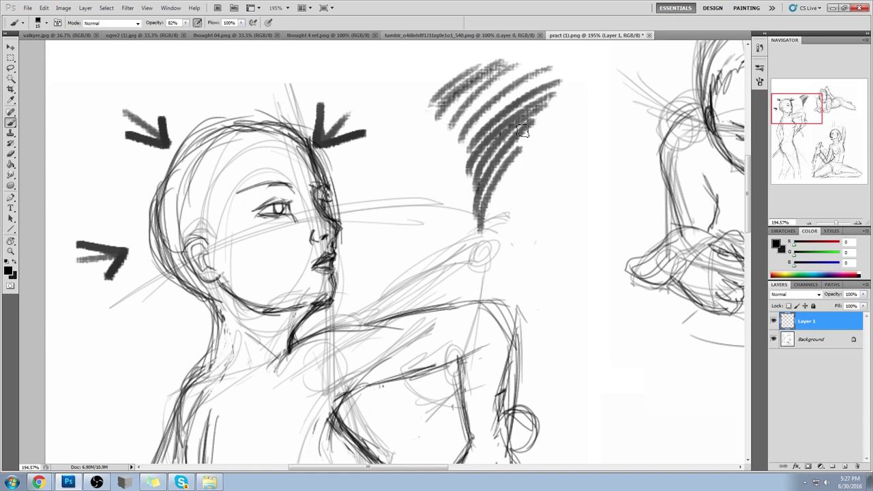
# Draw two curved arrows pointing at either side of the hatch strokes.
pyautogui.moveTo(537, 111); pyautogui.dragTo(554, 140)
pyautogui.moveTo(537, 110)
pyautogui.mouseDown()
pyautogui.moveTo(580, 112)
pyautogui.moveTo(592, 156)
pyautogui.mouseUp()
pyautogui.moveTo(428, 173)
pyautogui.mouseDown()
pyautogui.moveTo(468, 192)
pyautogui.moveTo(458, 155)
pyautogui.mouseUp()
pyautogui.moveTo(458, 155)
pyautogui.mouseDown()
pyautogui.moveTo(468, 190)
pyautogui.moveTo(443, 226)
pyautogui.mouseUp()
# Build a large arc from overlapping curved strokes below the hatching and add two arrows pointing at its outer side.
pyautogui.moveTo(627, 167)
pyautogui.mouseDown()
pyautogui.moveTo(553, 284)
pyautogui.moveTo(566, 356)
pyautogui.mouseUp()
pyautogui.moveTo(621, 176)
pyautogui.mouseDown()
pyautogui.moveTo(604, 222)
pyautogui.moveTo(604, 389)
pyautogui.mouseUp()
pyautogui.moveTo(580, 293); pyautogui.dragTo(661, 425)
pyautogui.moveTo(581, 331); pyautogui.dragTo(700, 435)
pyautogui.moveTo(537, 163); pyautogui.dragTo(551, 216)
pyautogui.moveTo(513, 198); pyautogui.dragTo(553, 217)
pyautogui.moveTo(564, 183); pyautogui.dragTo(552, 218)
pyautogui.moveTo(544, 394); pyautogui.dragTo(564, 349)
pyautogui.moveTo(567, 373); pyautogui.dragTo(562, 346)
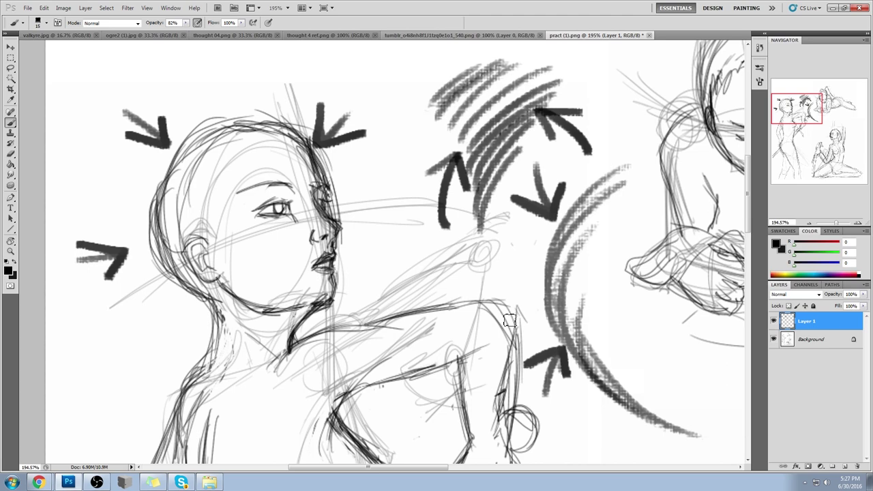
# Try circling both eyes on the standing figure's face, then remove the marks.
pyautogui.moveTo(298, 172)
pyautogui.mouseDown()
pyautogui.moveTo(300, 228)
pyautogui.moveTo(306, 181)
pyautogui.mouseUp()
pyautogui.moveTo(320, 168)
pyautogui.mouseDown()
pyautogui.moveTo(304, 204)
pyautogui.moveTo(341, 211)
pyautogui.moveTo(318, 254)
pyautogui.moveTo(326, 289)
pyautogui.mouseUp()
pyautogui.hotkey('ctrl', 'alt', 'z')
pyautogui.hotkey('ctrl', 'alt', 'z')
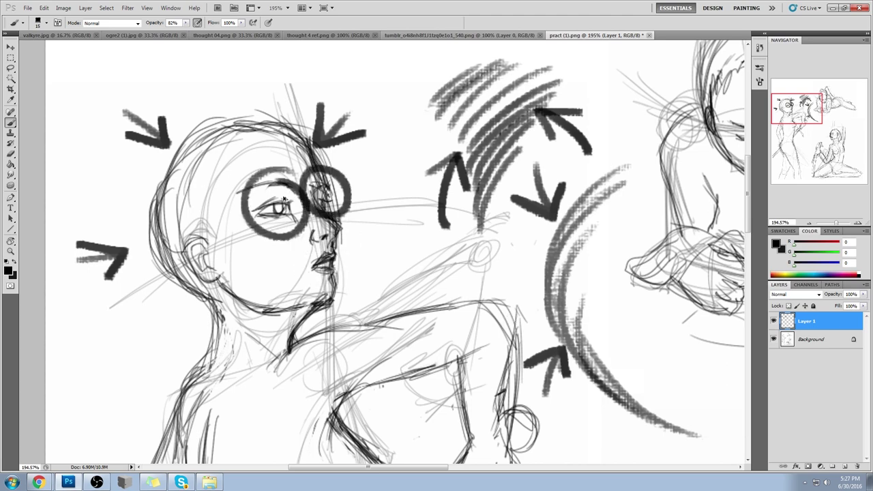
pyautogui.hotkey('ctrl', 'alt', 'z')
pyautogui.hotkey('ctrl', 'alt', 'z')
# Try curved guidelines across the eyes and down the centre of the standing figure's face, then undo them.
pyautogui.moveTo(244, 208); pyautogui.dragTo(340, 213)
pyautogui.moveTo(301, 169); pyautogui.dragTo(332, 300)
pyautogui.hotkey('ctrl', 'alt', 'z')
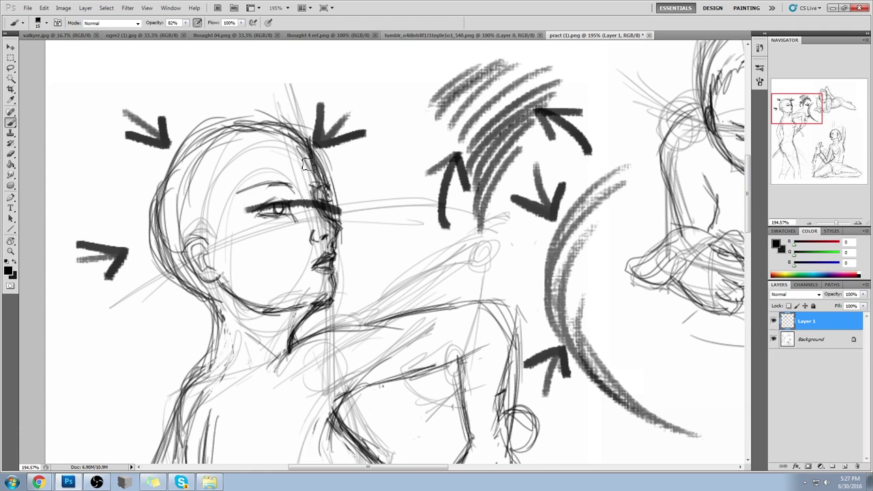
pyautogui.moveTo(309, 166); pyautogui.dragTo(334, 300)
pyautogui.hotkey('ctrl', 'alt', 'z')
pyautogui.moveTo(309, 168); pyautogui.dragTo(333, 297)
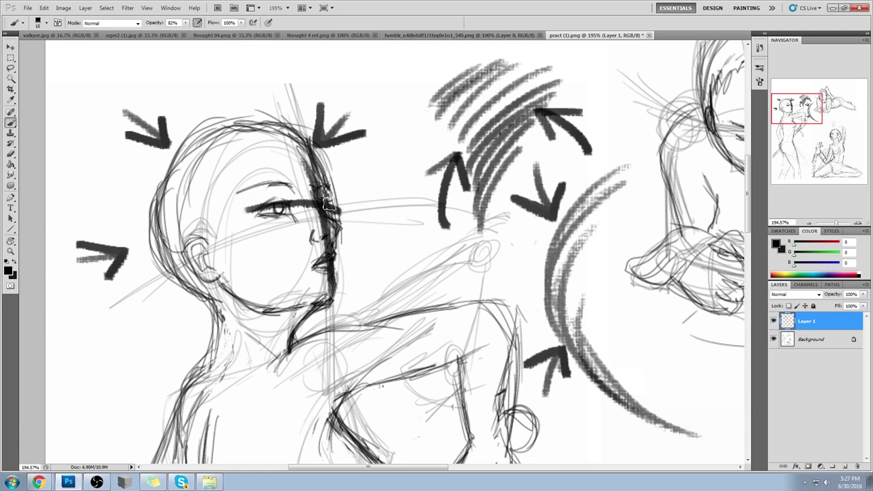
pyautogui.hotkey('ctrl', 'alt', 'z')
pyautogui.hotkey('ctrl', 'alt', 'z')
# Try straighter guidelines through the eyes and down the face, then undo both lines.
pyautogui.moveTo(247, 211); pyautogui.dragTo(345, 205)
pyautogui.moveTo(300, 167); pyautogui.dragTo(329, 303)
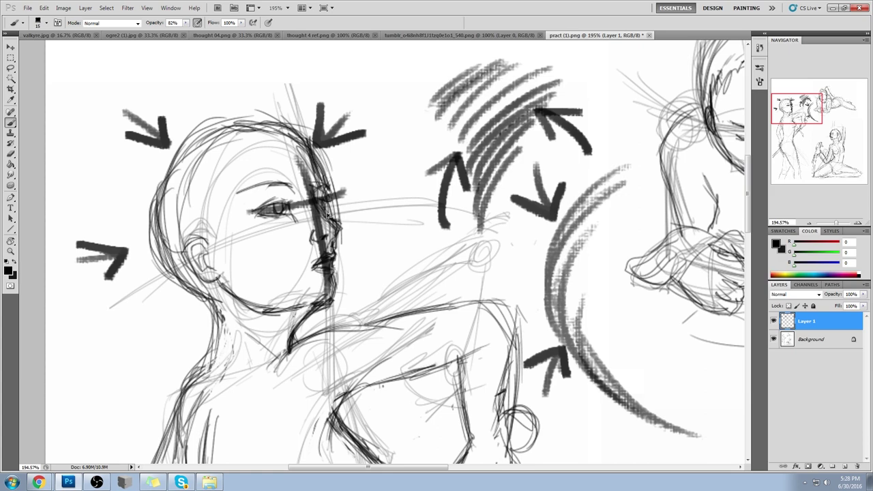
pyautogui.hotkey('ctrl', 'alt', 'z')
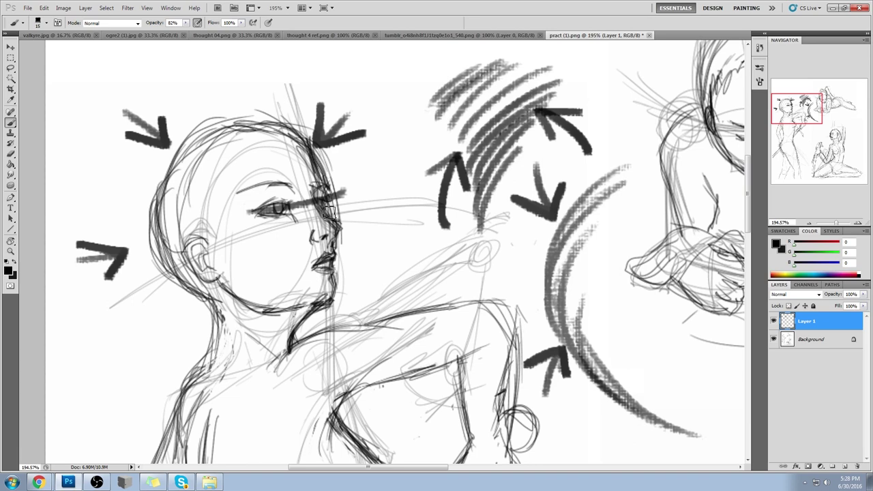
pyautogui.hotkey('ctrl', 'alt', 'z')
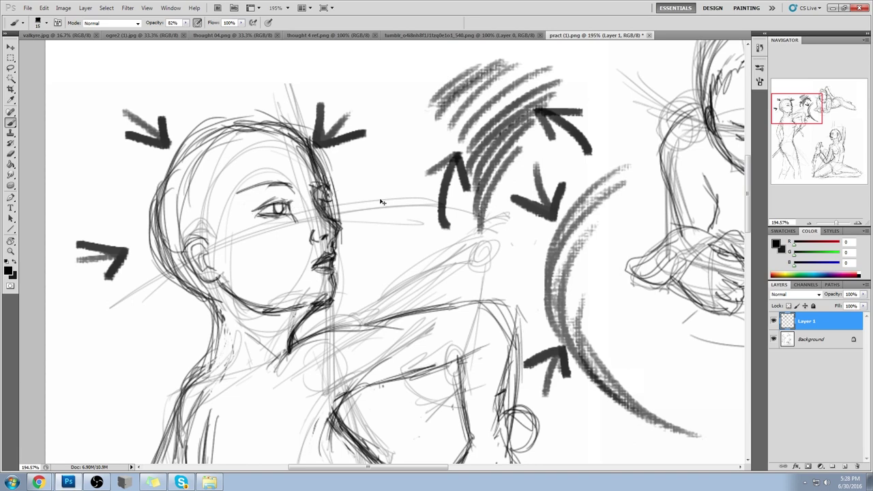
# Draw a broken arc of short strokes above the standing figure and a rounded bean shape with overlapping contours beside it.
pyautogui.moveTo(519, 185); pyautogui.dragTo(614, 339)
pyautogui.moveTo(510, 184)
pyautogui.mouseDown()
pyautogui.moveTo(512, 308)
pyautogui.moveTo(502, 289)
pyautogui.mouseUp()
pyautogui.click(398, 175)
pyautogui.moveTo(400, 175)
pyautogui.mouseDown()
pyautogui.moveTo(270, 247)
pyautogui.moveTo(289, 277)
pyautogui.moveTo(332, 177)
pyautogui.moveTo(287, 233)
pyautogui.mouseUp()
pyautogui.moveTo(607, 147)
pyautogui.mouseDown()
pyautogui.moveTo(481, 286)
pyautogui.moveTo(593, 149)
pyautogui.moveTo(649, 179)
pyautogui.mouseUp()
pyautogui.moveTo(501, 193); pyautogui.dragTo(421, 268)
pyautogui.moveTo(450, 243); pyautogui.dragTo(465, 294)
pyautogui.moveTo(530, 146); pyautogui.dragTo(510, 127)
pyautogui.moveTo(652, 223); pyautogui.dragTo(482, 261)
# Draw a spiky dome shape from short jagged strokes above the lying figure's head.
pyautogui.moveTo(666, 262); pyautogui.dragTo(442, 219)
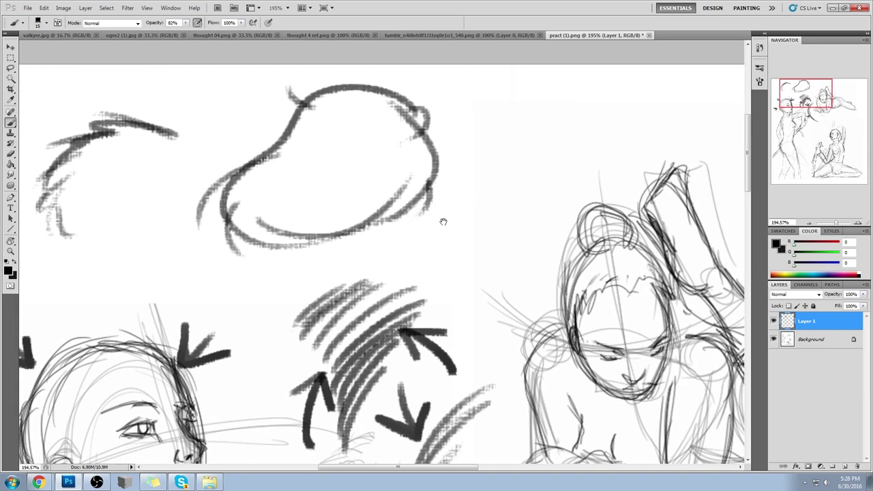
pyautogui.moveTo(559, 168); pyautogui.dragTo(475, 234)
pyautogui.moveTo(454, 180)
pyautogui.mouseDown()
pyautogui.moveTo(436, 175)
pyautogui.moveTo(407, 207)
pyautogui.moveTo(399, 246)
pyautogui.moveTo(486, 185)
pyautogui.moveTo(530, 195)
pyautogui.moveTo(535, 240)
pyautogui.mouseUp()
pyautogui.moveTo(456, 199)
pyautogui.mouseDown()
pyautogui.moveTo(516, 234)
pyautogui.moveTo(445, 258)
pyautogui.mouseUp()
pyautogui.moveTo(441, 244); pyautogui.dragTo(417, 246)
pyautogui.moveTo(427, 208); pyautogui.dragTo(382, 200)
pyautogui.moveTo(483, 198); pyautogui.dragTo(496, 169)
pyautogui.moveTo(536, 218); pyautogui.dragTo(571, 201)
pyautogui.moveTo(514, 198); pyautogui.dragTo(542, 198)
pyautogui.moveTo(382, 256)
pyautogui.mouseDown()
pyautogui.moveTo(431, 234)
pyautogui.moveTo(505, 232)
pyautogui.moveTo(476, 239)
pyautogui.mouseUp()
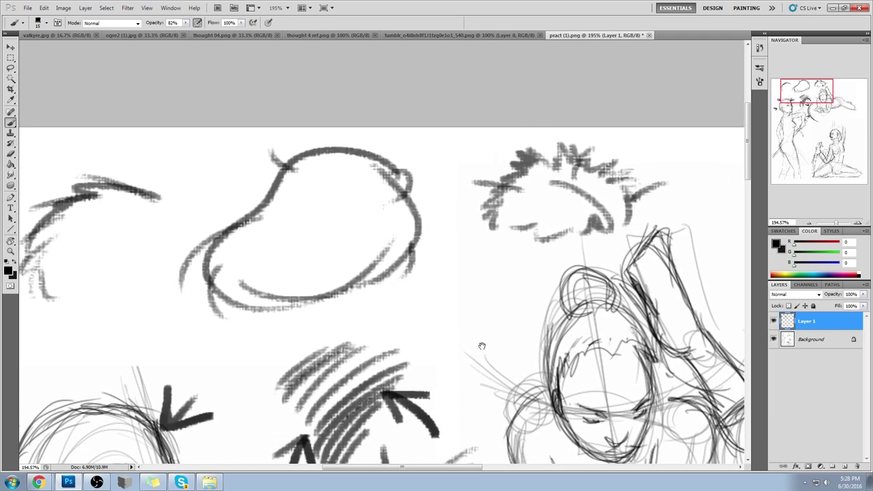
# Try a long curved stroke in the blank area between the standing and seated figures, then undo it.
pyautogui.moveTo(483, 351); pyautogui.dragTo(370, 267)
pyautogui.moveTo(549, 128); pyautogui.dragTo(351, 335)
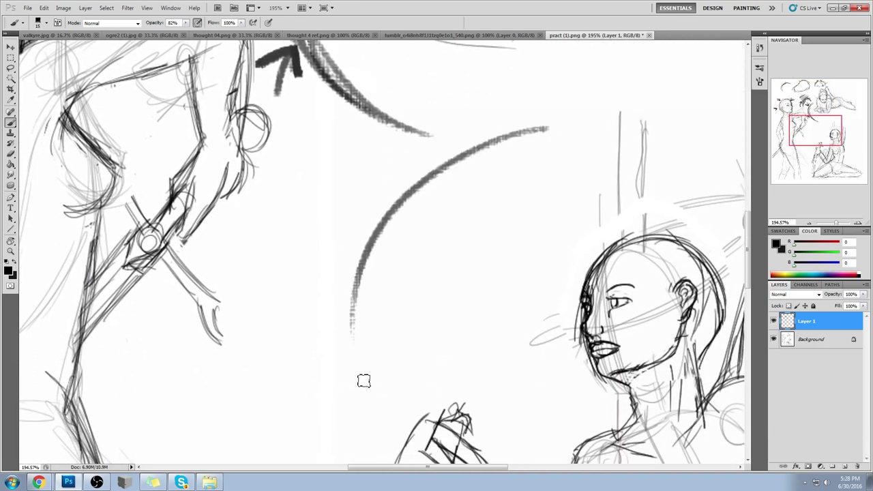
pyautogui.hotkey('ctrl', 'z')
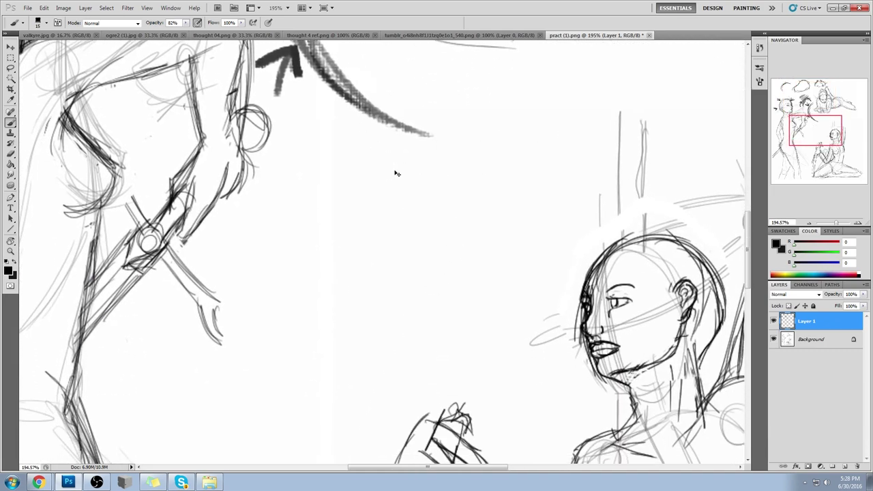
# Draw a long arc beyond the lying figure's feet and a curved gesture line with a bent leg above the seated figure.
pyautogui.hotkey('ctrl', '-')
pyautogui.hotkey('ctrl', '-')
pyautogui.hotkey('ctrl', '-')
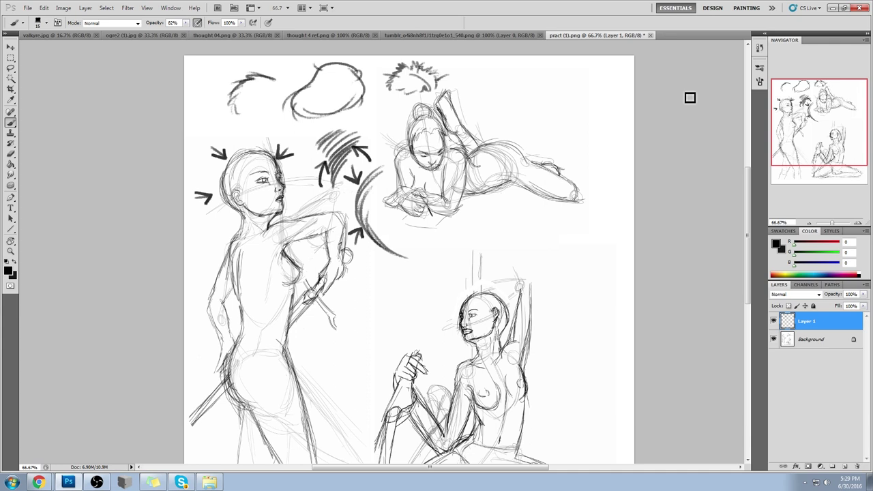
pyautogui.moveTo(554, 69)
pyautogui.mouseDown()
pyautogui.moveTo(582, 110)
pyautogui.moveTo(593, 161)
pyautogui.moveTo(607, 131)
pyautogui.moveTo(606, 194)
pyautogui.mouseUp()
pyautogui.hotkey('ctrl', 'z')
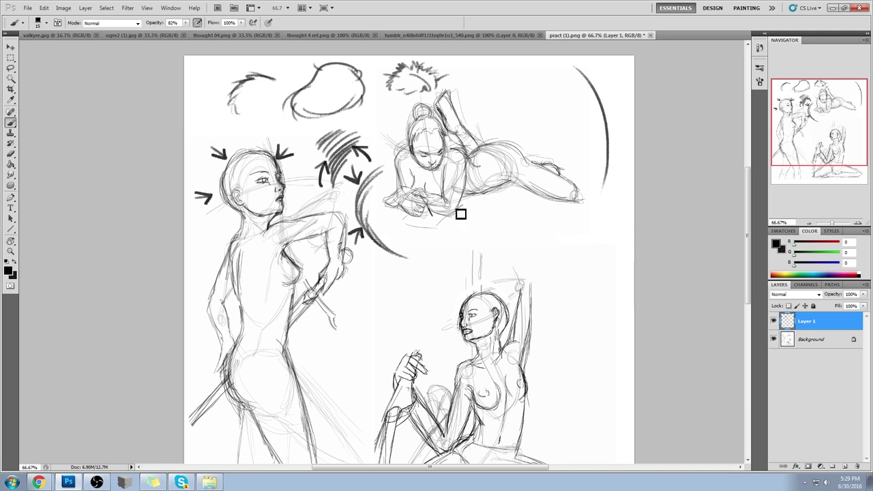
pyautogui.moveTo(489, 202)
pyautogui.mouseDown()
pyautogui.moveTo(469, 267)
pyautogui.moveTo(440, 317)
pyautogui.mouseUp()
pyautogui.moveTo(470, 263); pyautogui.dragTo(508, 286)
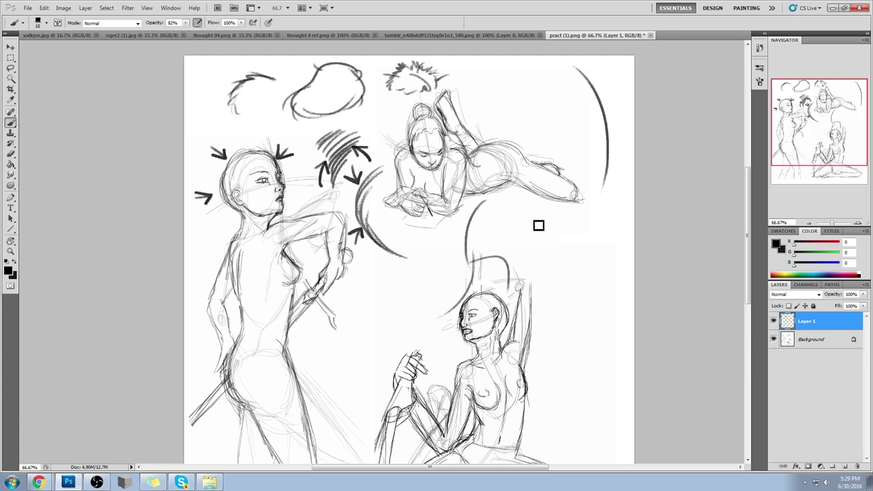
# Draw a second gesture figure below the lying figure's legs and add ovals to the gesture lines.
pyautogui.moveTo(556, 188)
pyautogui.mouseDown()
pyautogui.moveTo(567, 256)
pyautogui.moveTo(539, 301)
pyautogui.mouseUp()
pyautogui.moveTo(553, 248)
pyautogui.mouseDown()
pyautogui.moveTo(582, 263)
pyautogui.moveTo(591, 282)
pyautogui.mouseUp()
pyautogui.moveTo(551, 189); pyautogui.dragTo(572, 184)
pyautogui.moveTo(469, 195); pyautogui.dragTo(477, 198)
pyautogui.moveTo(572, 211); pyautogui.dragTo(563, 222)
pyautogui.moveTo(549, 194)
pyautogui.mouseDown()
pyautogui.moveTo(559, 257)
pyautogui.moveTo(573, 254)
pyautogui.moveTo(586, 275)
pyautogui.moveTo(581, 257)
pyautogui.mouseUp()
# Draw downward arrows above the two gesture figures and add light body and leg lines below the long arc.
pyautogui.moveTo(557, 135)
pyautogui.mouseDown()
pyautogui.moveTo(558, 157)
pyautogui.moveTo(565, 145)
pyautogui.mouseUp()
pyautogui.moveTo(481, 145); pyautogui.dragTo(477, 168)
pyautogui.moveTo(472, 156); pyautogui.dragTo(490, 164)
pyautogui.moveTo(626, 183)
pyautogui.mouseDown()
pyautogui.moveTo(627, 255)
pyautogui.moveTo(611, 280)
pyautogui.mouseUp()
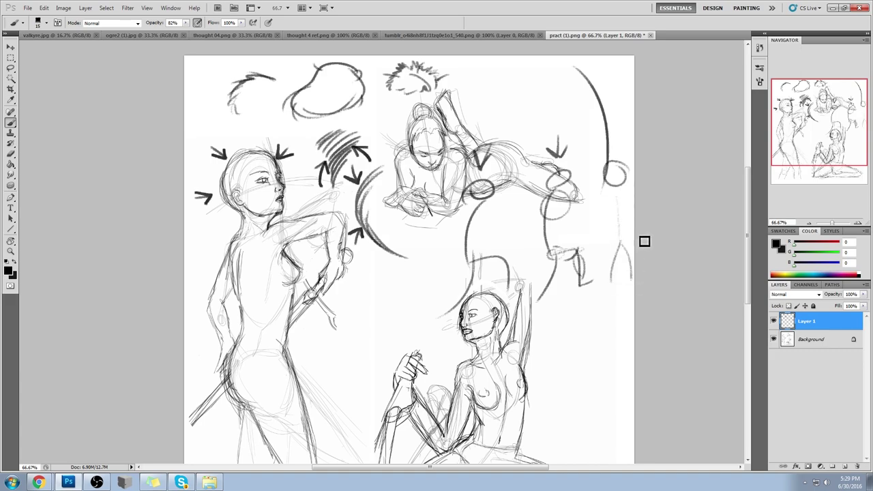
# Open qweqeq.psd from the desktop and hide Layers 58, 56 and 57 so only Layer 0 shows.
pyautogui.doubleClick(548, 10)
pyautogui.moveTo(524, 22); pyautogui.dragTo(468, 21)
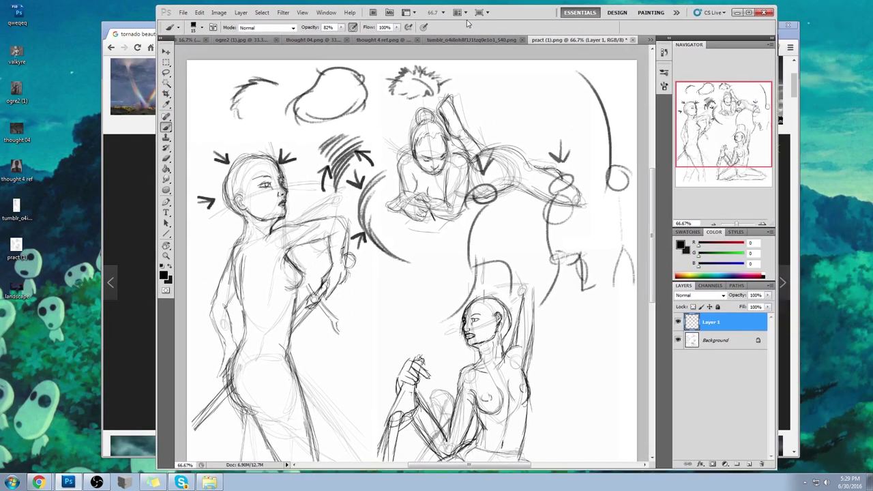
pyautogui.click(19, 13)
pyautogui.doubleClick(19, 14)
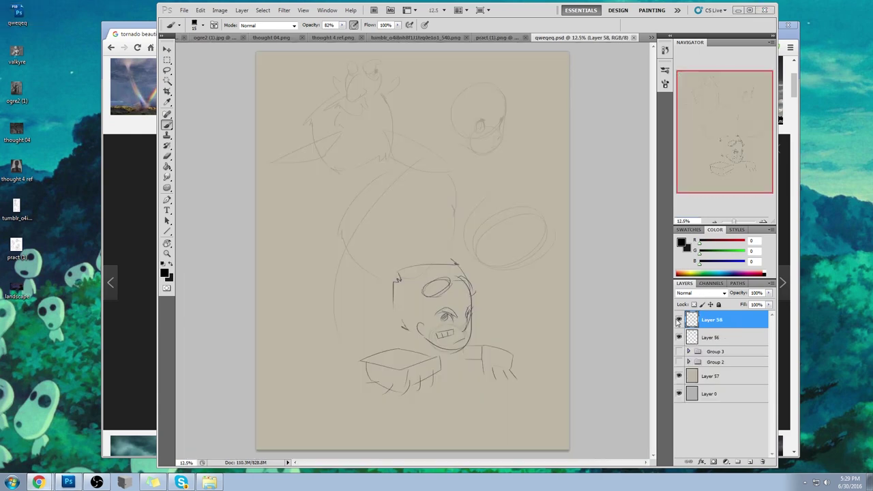
pyautogui.moveTo(678, 321); pyautogui.dragTo(679, 337)
pyautogui.click(679, 376)
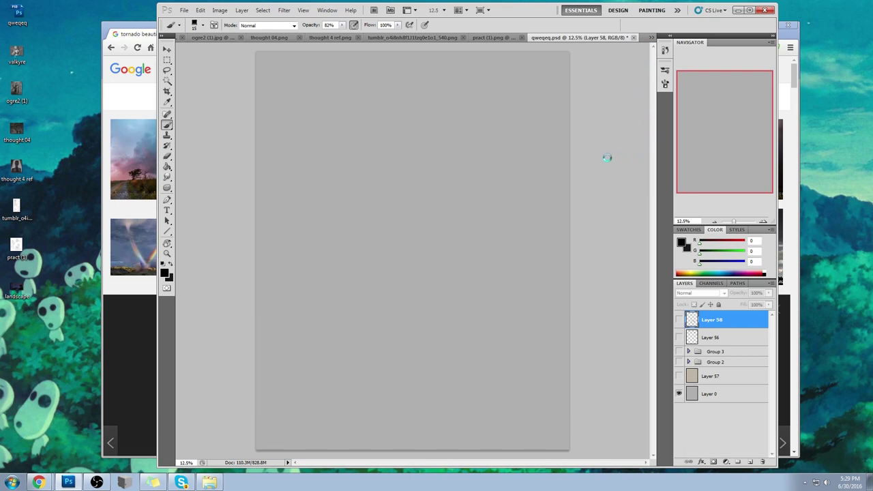
# Return to pract (1).png and draw two crossing dark strokes above the standing figure's head.
pyautogui.hotkey('ctrl', 'Tab')
pyautogui.click(508, 39)
pyautogui.click(457, 37)
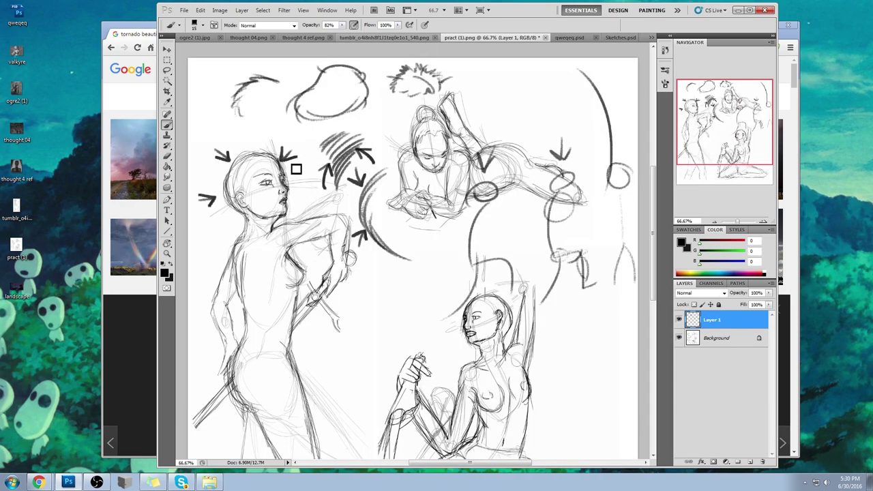
pyautogui.hotkey('ctrl', 'z')
pyautogui.hotkey('ctrl', 'space')
pyautogui.moveTo(209, 135); pyautogui.dragTo(338, 236)
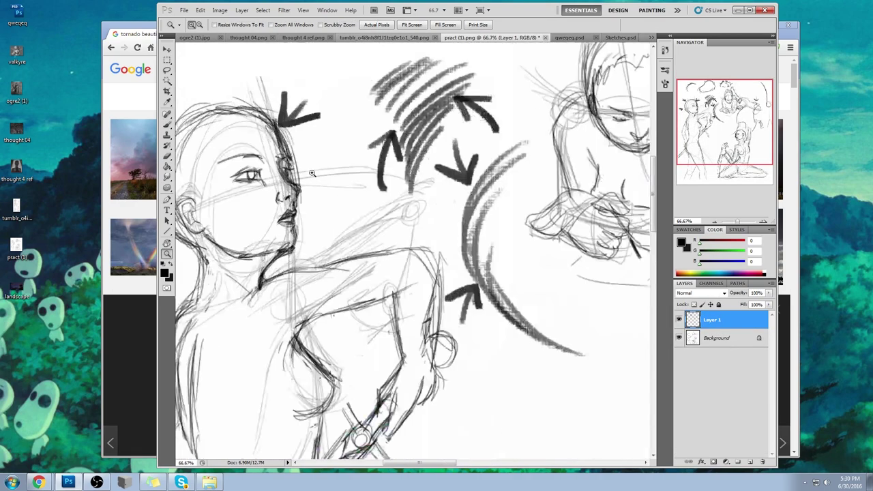
pyautogui.moveTo(372, 142); pyautogui.dragTo(274, 210)
pyautogui.moveTo(307, 106); pyautogui.dragTo(387, 132)
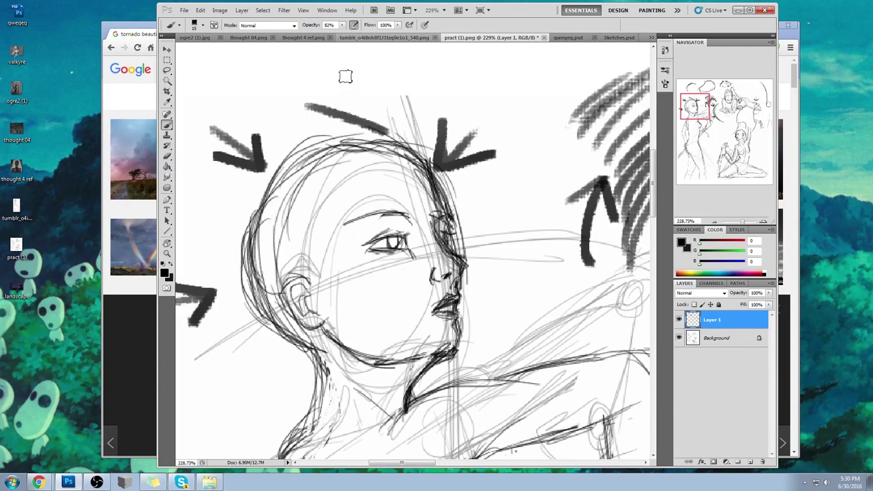
pyautogui.moveTo(342, 79); pyautogui.dragTo(318, 166)
# Hatch the standing figure's forehead with short dark strokes and shade over the eye, then undo the last shading strokes.
pyautogui.moveTo(321, 255)
pyautogui.mouseDown()
pyautogui.moveTo(320, 202)
pyautogui.moveTo(357, 232)
pyautogui.mouseUp()
pyautogui.moveTo(335, 179)
pyautogui.mouseDown()
pyautogui.moveTo(343, 219)
pyautogui.moveTo(363, 195)
pyautogui.mouseUp()
pyautogui.moveTo(358, 170); pyautogui.dragTo(368, 156)
pyautogui.moveTo(381, 192); pyautogui.dragTo(394, 213)
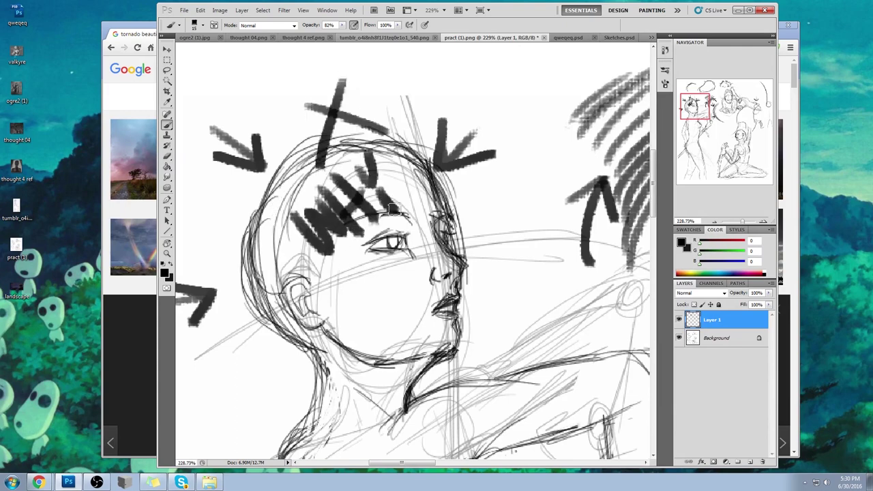
pyautogui.moveTo(380, 149); pyautogui.dragTo(402, 174)
pyautogui.click(411, 190)
pyautogui.moveTo(418, 211)
pyautogui.mouseDown()
pyautogui.moveTo(353, 253)
pyautogui.moveTo(410, 269)
pyautogui.moveTo(379, 283)
pyautogui.mouseUp()
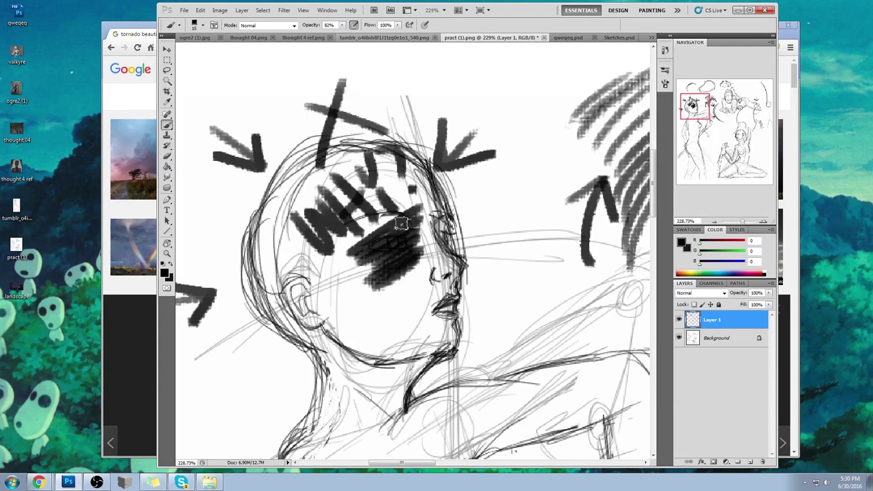
pyautogui.hotkey('ctrl', 'alt', 'z')
pyautogui.hotkey('ctrl', 'alt', 'z')
pyautogui.hotkey('ctrl', 'alt', 'z')
# In Sketches.psd, show and expand Group 10 and hide its layers above the Layer 94 construction sketch.
pyautogui.click(617, 37)
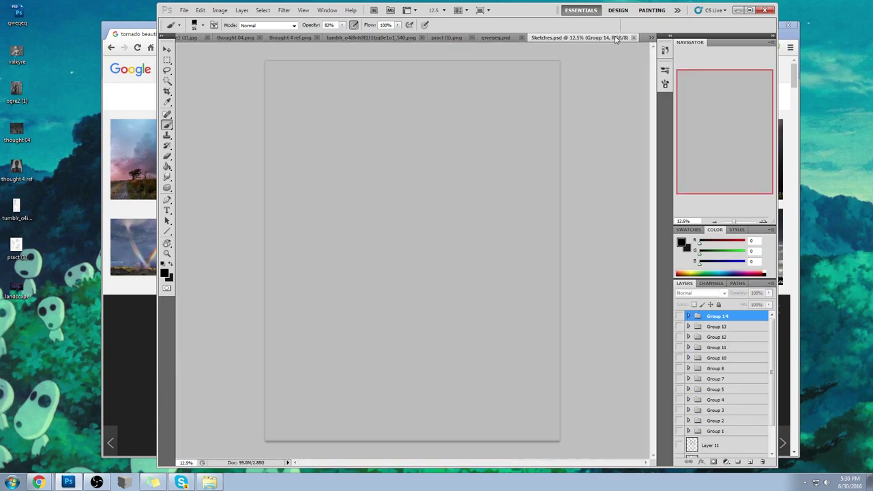
pyautogui.click(678, 358)
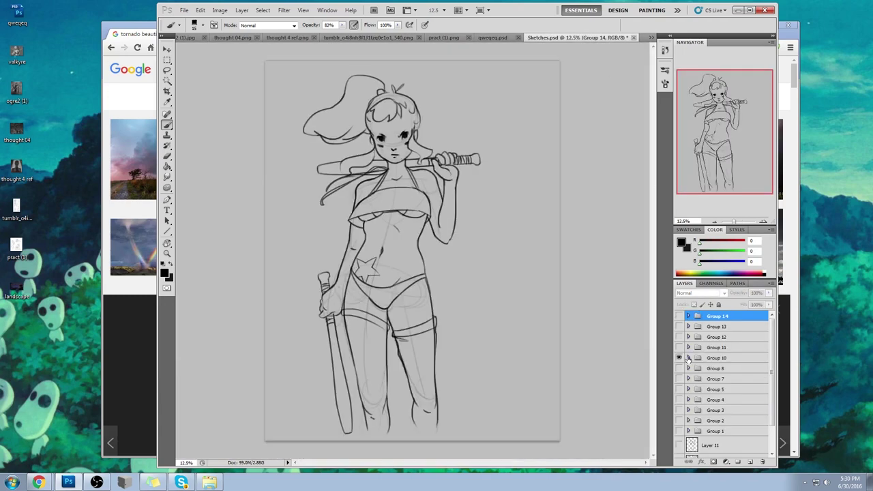
pyautogui.click(688, 358)
pyautogui.moveTo(680, 372); pyautogui.dragTo(679, 443)
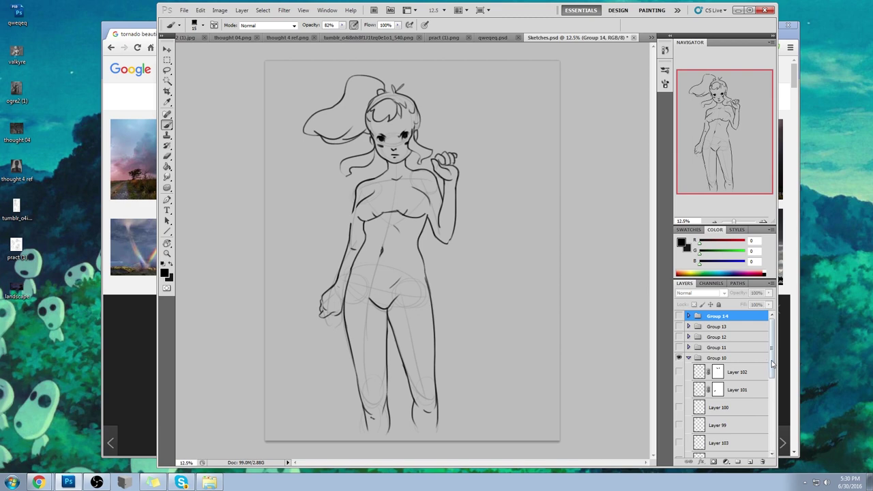
pyautogui.scroll(-3, 679, 423)
pyautogui.click(679, 384)
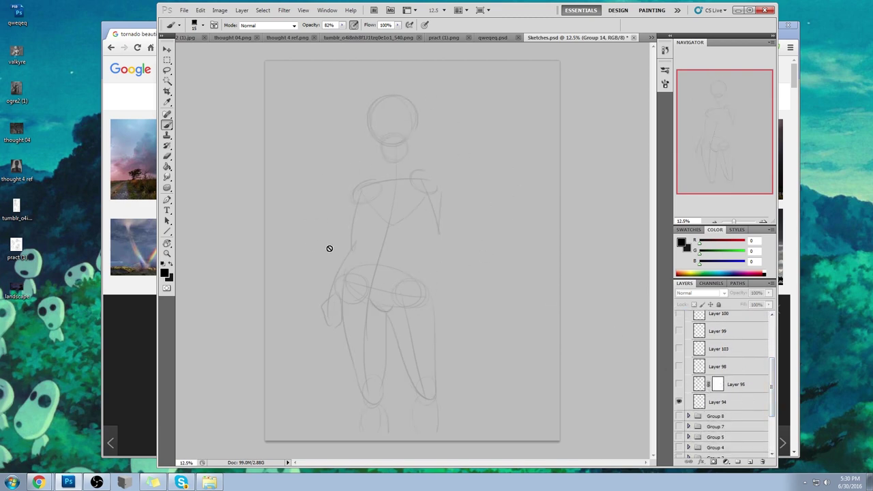
# Show all of Group 10's layers again, then collapse and hide the group.
pyautogui.moveTo(772, 363); pyautogui.dragTo(772, 339)
pyautogui.moveTo(678, 441)
pyautogui.mouseDown()
pyautogui.moveTo(679, 321)
pyautogui.moveTo(672, 334)
pyautogui.moveTo(671, 323)
pyautogui.mouseUp()
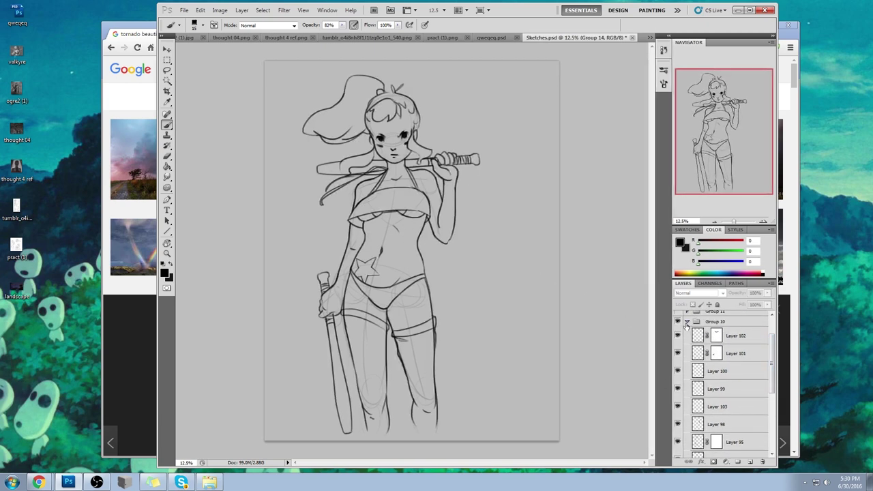
pyautogui.click(688, 321)
pyautogui.click(679, 326)
# Show and expand Group 7, hide its layers above Layer 74, and toggle Layer 75 to compare line art with construction.
pyautogui.click(678, 347)
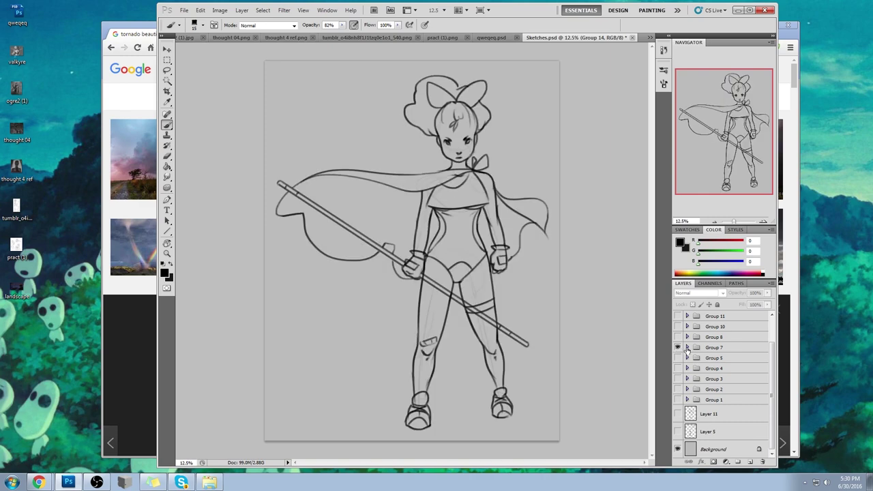
pyautogui.click(687, 347)
pyautogui.click(678, 347)
pyautogui.click(678, 349)
pyautogui.click(678, 348)
pyautogui.moveTo(677, 362); pyautogui.dragTo(677, 397)
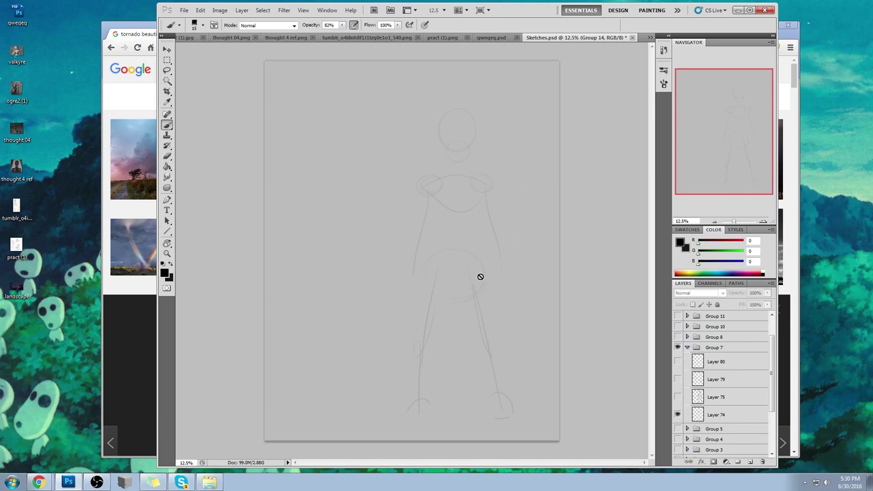
pyautogui.click(678, 397)
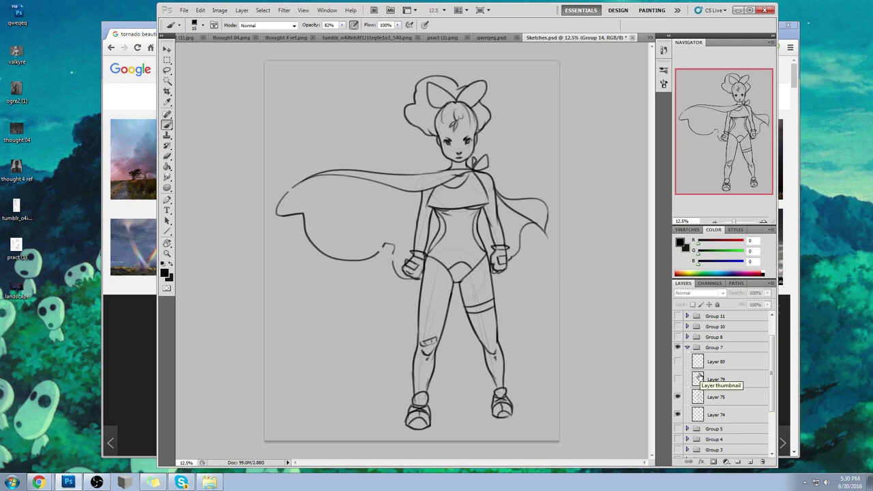
pyautogui.click(678, 396)
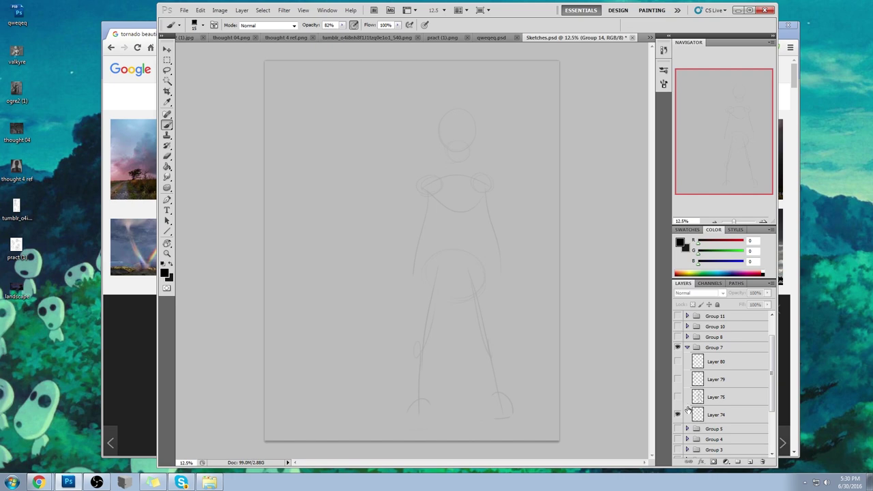
# Collapse and hide Group 7 in Sketches.psd, then briefly preview Group 14 and Group 13.
pyautogui.click(493, 39)
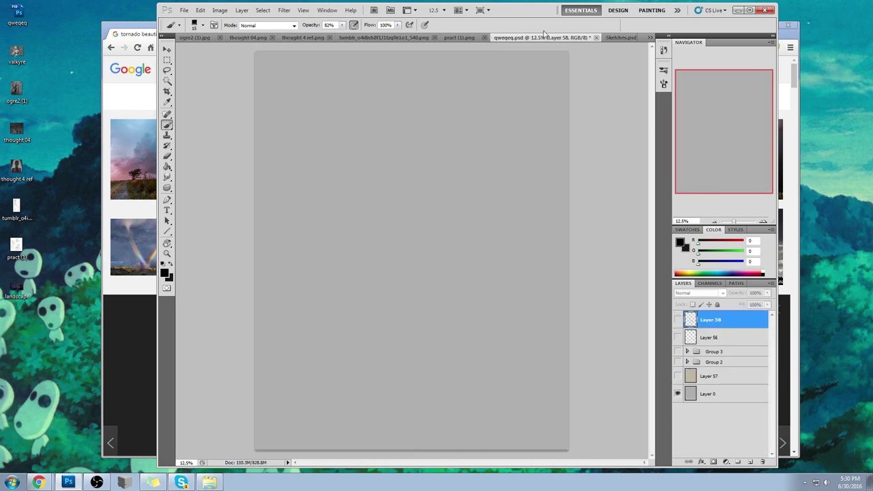
pyautogui.click(613, 39)
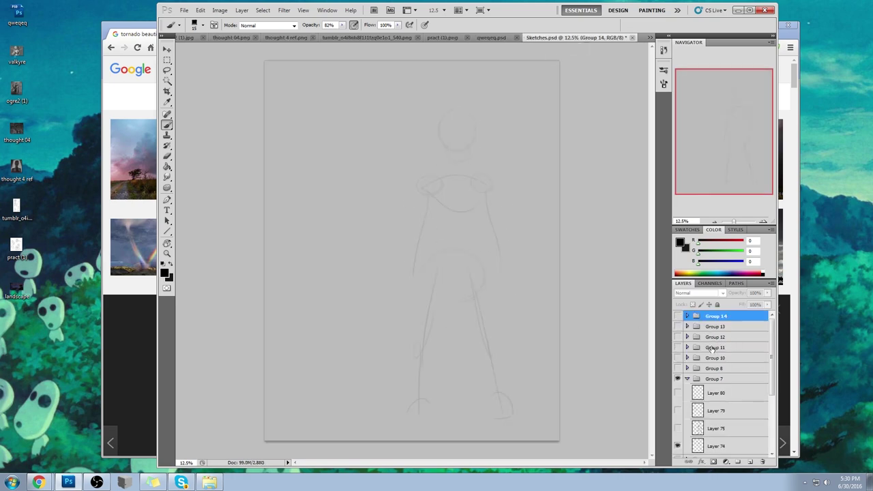
pyautogui.click(686, 378)
pyautogui.click(678, 379)
pyautogui.click(677, 316)
pyautogui.click(677, 317)
pyautogui.click(678, 326)
pyautogui.click(678, 326)
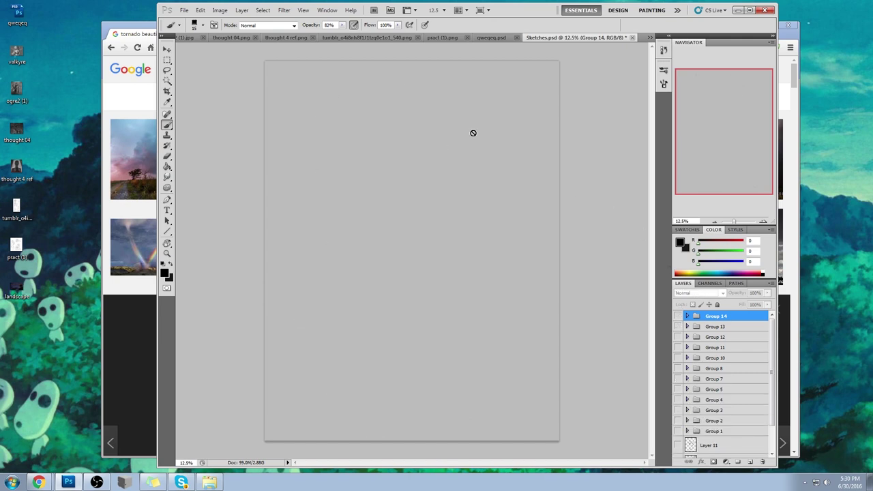
# Show and expand Group 1 and hide its layers above the Layer 18 construction sketch.
pyautogui.scroll(-3, 752, 366)
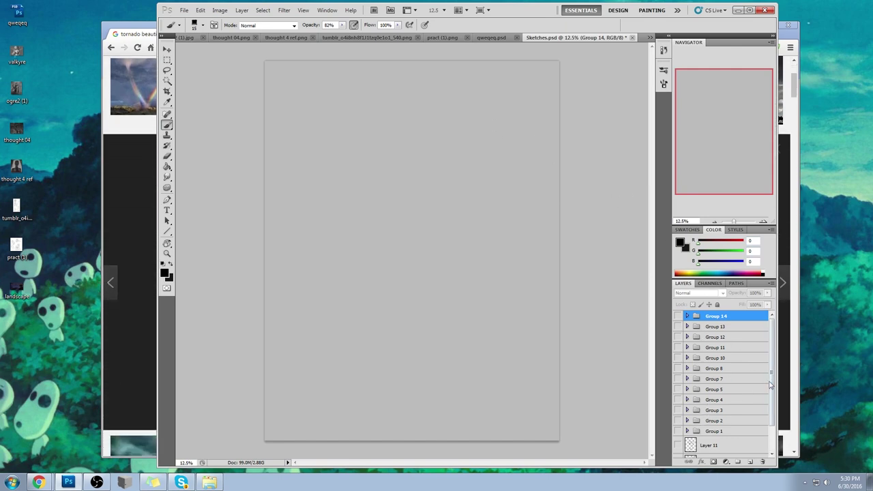
pyautogui.scroll(-3, 769, 385)
pyautogui.click(678, 400)
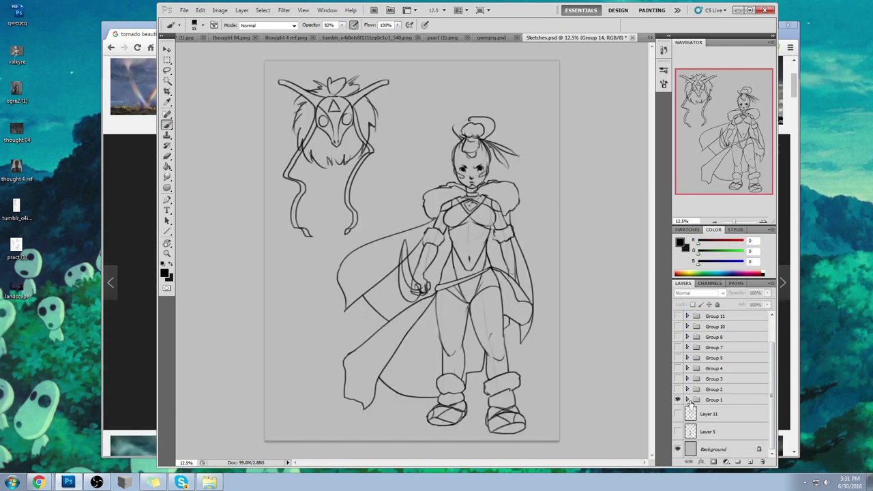
pyautogui.click(687, 401)
pyautogui.scroll(-3, 681, 389)
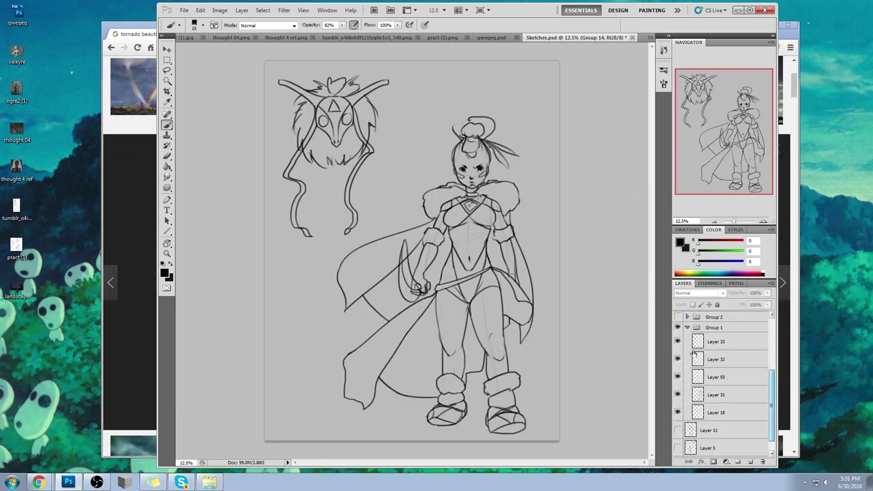
pyautogui.click(678, 394)
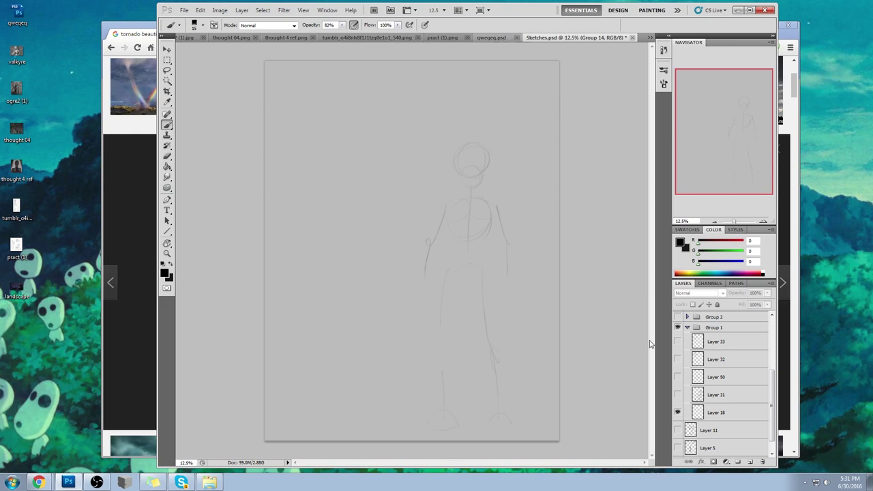
# Show Layers 32, 50 and 31 of Group 1 again, then collapse and hide the group.
pyautogui.click(677, 359)
pyautogui.click(677, 377)
pyautogui.click(677, 395)
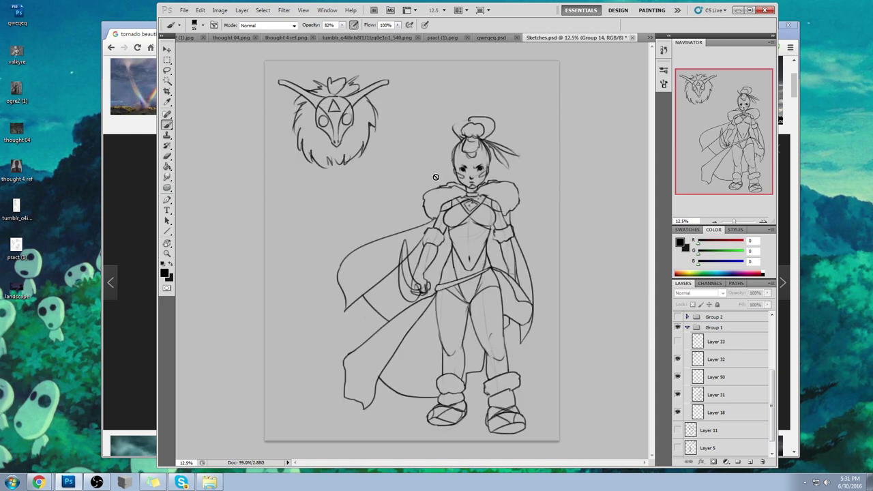
pyautogui.click(687, 328)
pyautogui.click(678, 399)
pyautogui.scroll(3, 723, 368)
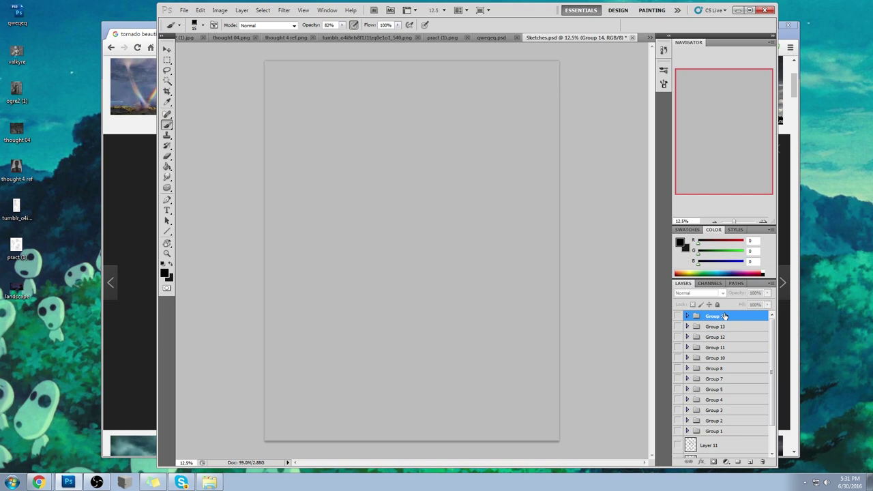
# Switch back to pract (1).png and undo the last stroke along the standing figure's face.
pyautogui.click(486, 38)
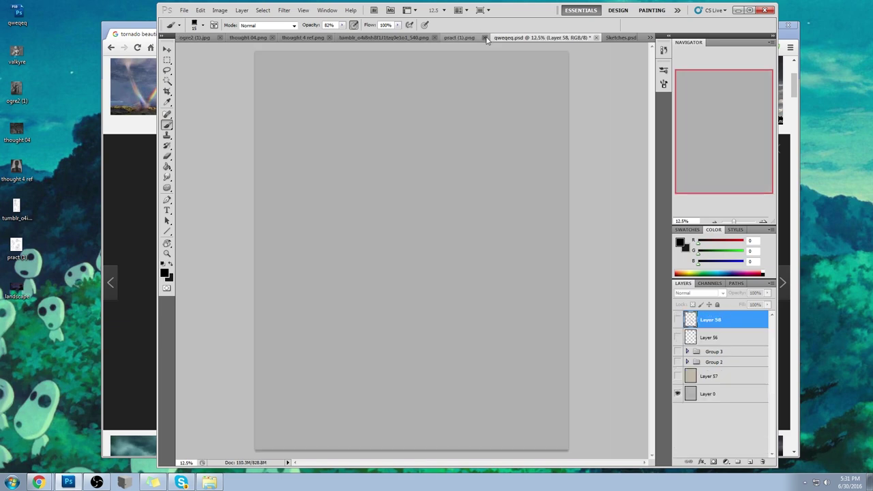
pyautogui.click(452, 38)
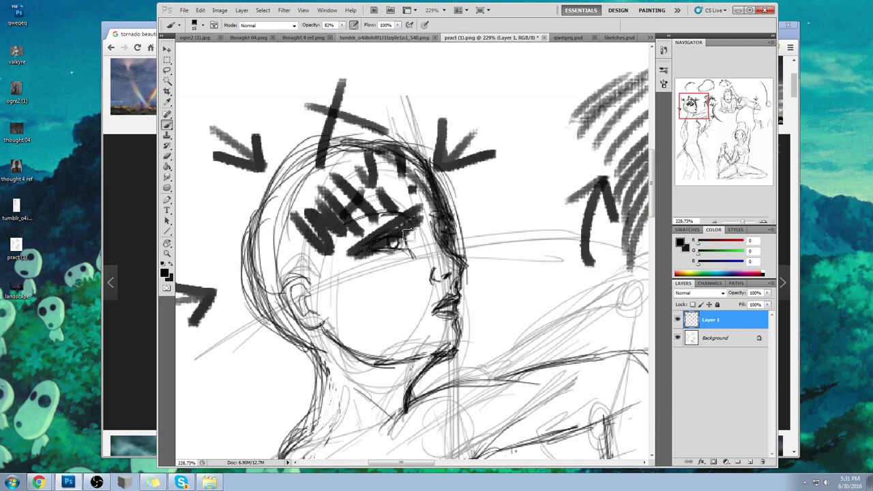
pyautogui.hotkey('ctrl', 'z')
# Try dark contour strokes along the back of the standing figure's head and beside the face, then undo them.
pyautogui.moveTo(297, 165); pyautogui.dragTo(288, 335)
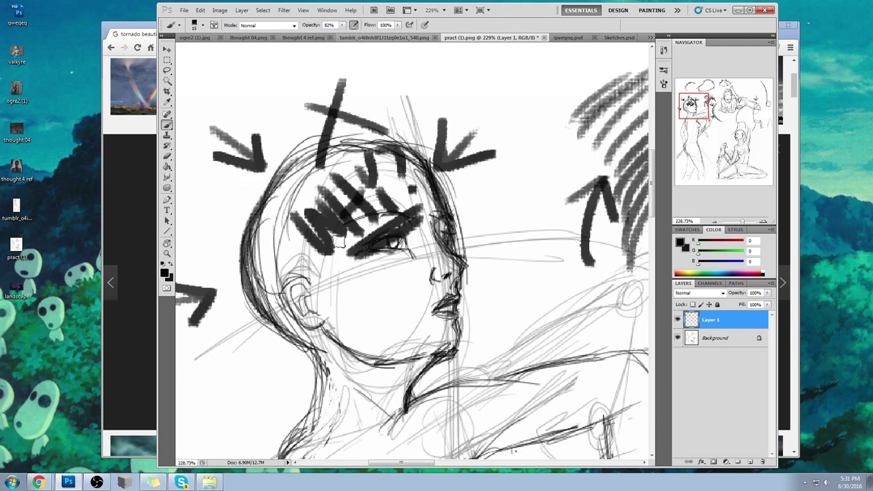
pyautogui.hotkey('ctrl', 'z')
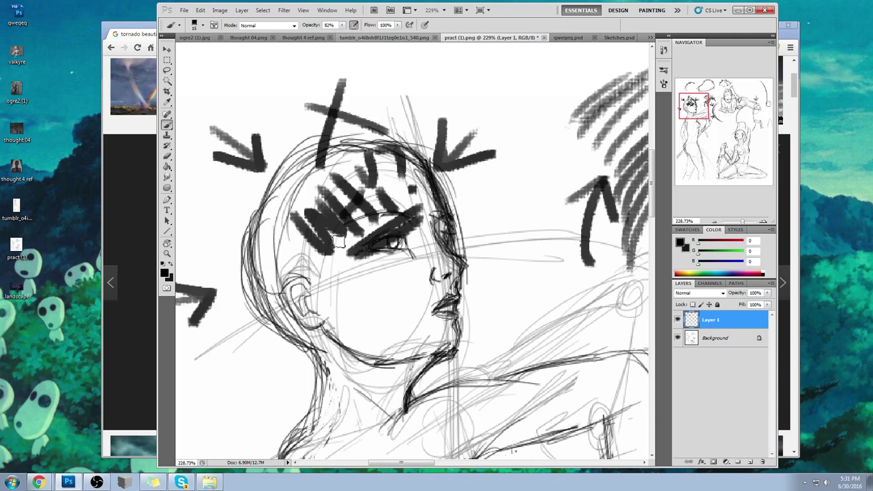
pyautogui.moveTo(477, 195); pyautogui.dragTo(481, 189)
pyautogui.moveTo(289, 198); pyautogui.dragTo(293, 200)
pyautogui.hotkey('ctrl', 'z')
pyautogui.hotkey('ctrl', 'z')
# Set the brush colour to red (R 255), try an oval and contour strokes around the back of the head, then undo them.
pyautogui.click(745, 243)
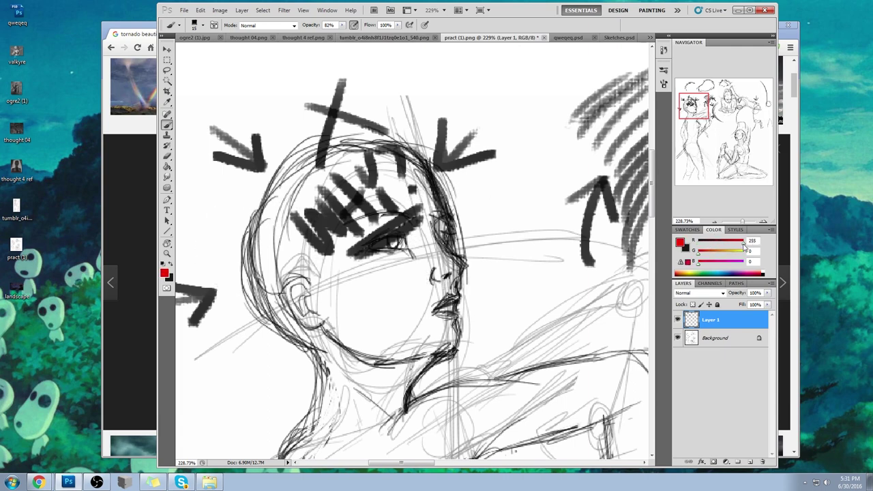
pyautogui.moveTo(278, 194); pyautogui.dragTo(238, 195)
pyautogui.moveTo(455, 198); pyautogui.dragTo(450, 193)
pyautogui.hotkey('ctrl', 'z')
pyautogui.moveTo(311, 155)
pyautogui.mouseDown()
pyautogui.moveTo(245, 249)
pyautogui.moveTo(259, 279)
pyautogui.mouseUp()
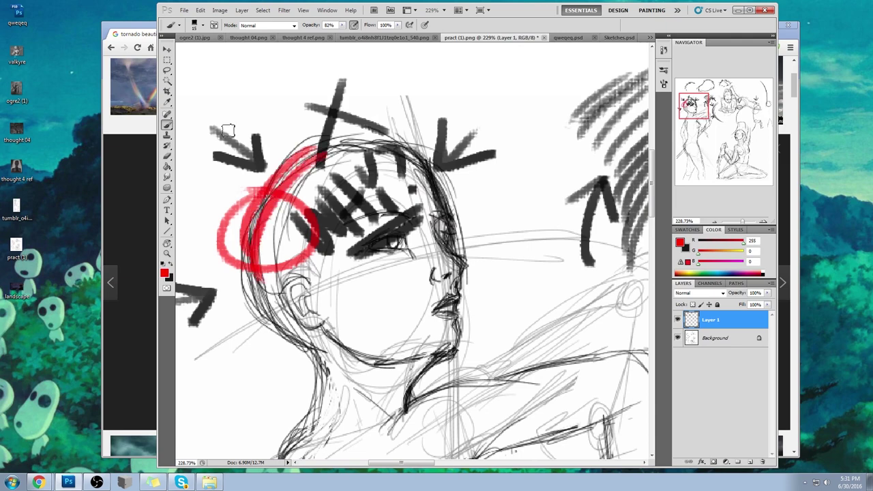
pyautogui.moveTo(239, 142); pyautogui.dragTo(375, 191)
pyautogui.moveTo(299, 121); pyautogui.dragTo(268, 260)
pyautogui.hotkey('ctrl', 'alt', 'z')
pyautogui.hotkey('ctrl', 'alt', 'z')
pyautogui.hotkey('ctrl', 'alt', 'z')
pyautogui.hotkey('ctrl', 'alt', 'z')
pyautogui.hotkey('ctrl', 'alt', 'z')
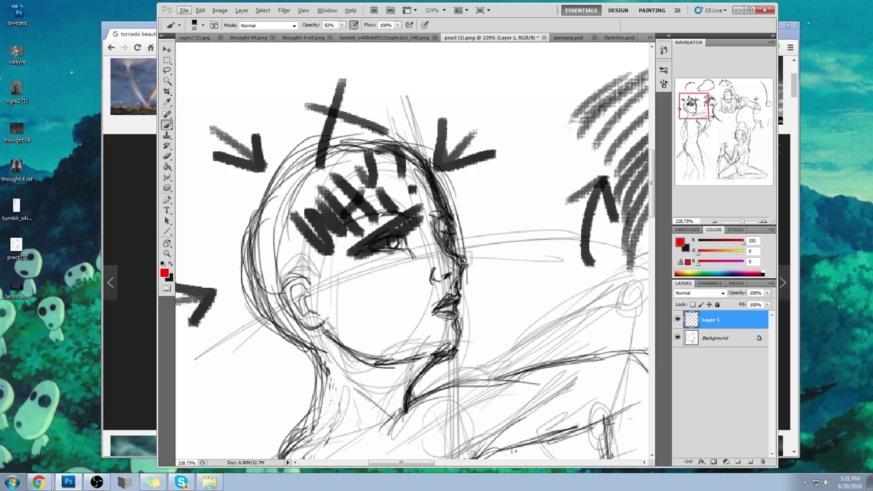
# Try straight zigzag strokes in red beside the standing figure's face and shoulder, then undo them.
pyautogui.moveTo(506, 288); pyautogui.dragTo(472, 165)
pyautogui.moveTo(516, 317); pyautogui.dragTo(521, 313)
pyautogui.moveTo(455, 192); pyautogui.dragTo(541, 148)
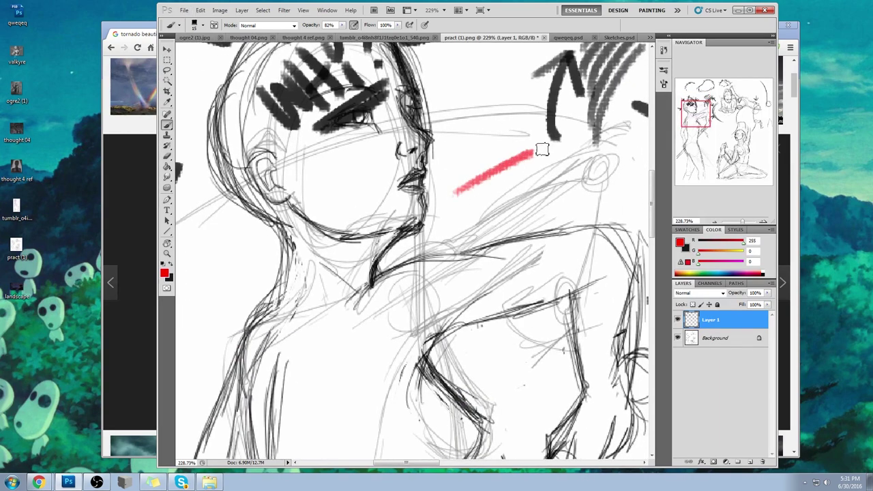
pyautogui.moveTo(456, 193); pyautogui.dragTo(556, 212)
pyautogui.moveTo(542, 145); pyautogui.dragTo(612, 153)
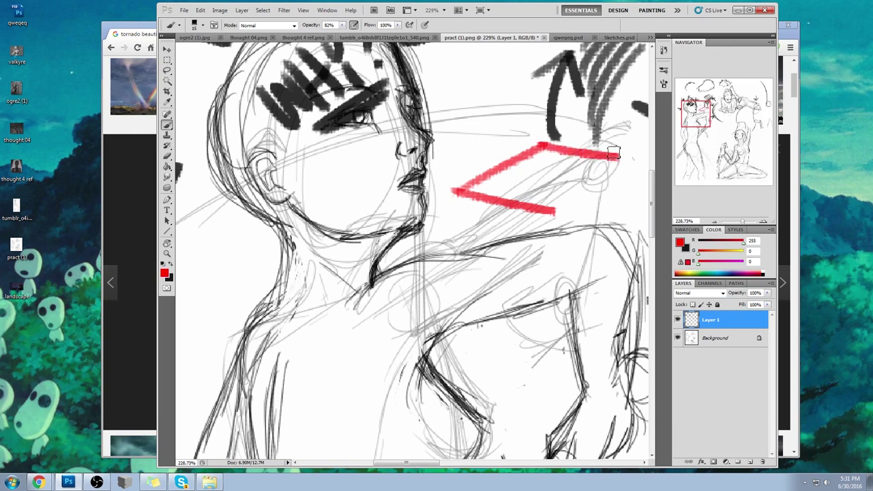
pyautogui.hotkey('ctrl', 'alt', 'z')
pyautogui.hotkey('ctrl', 'alt', 'z')
pyautogui.hotkey('ctrl', 'alt', 'z')
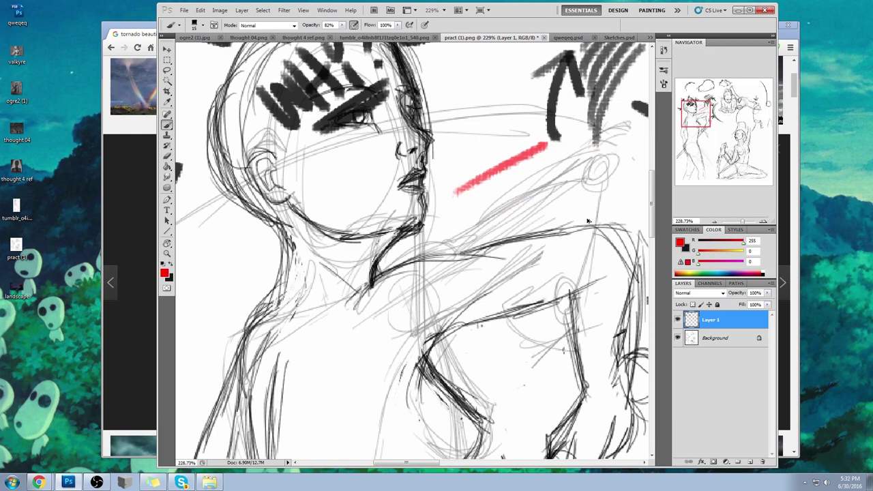
# Draw red contour strokes around the back of the standing figure's head, along the crown and down the neck below the chin.
pyautogui.moveTo(293, 176); pyautogui.dragTo(411, 333)
pyautogui.moveTo(364, 224); pyautogui.dragTo(322, 300)
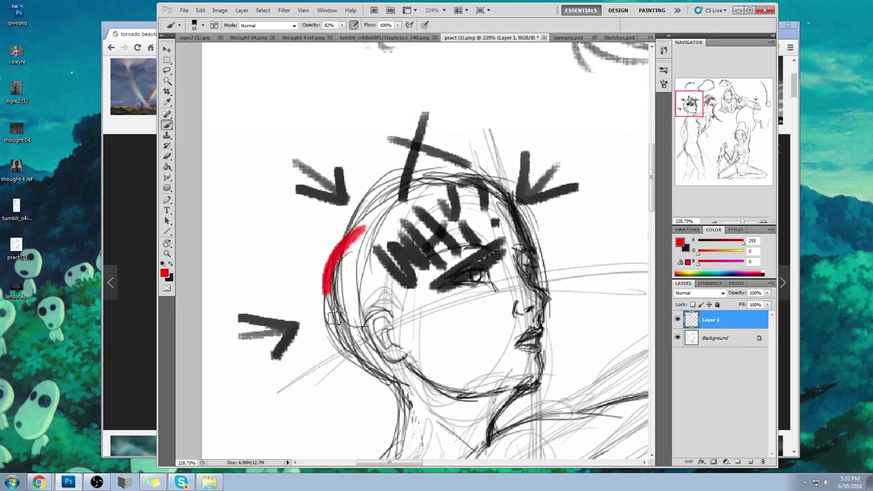
pyautogui.hotkey('ctrl', '+')
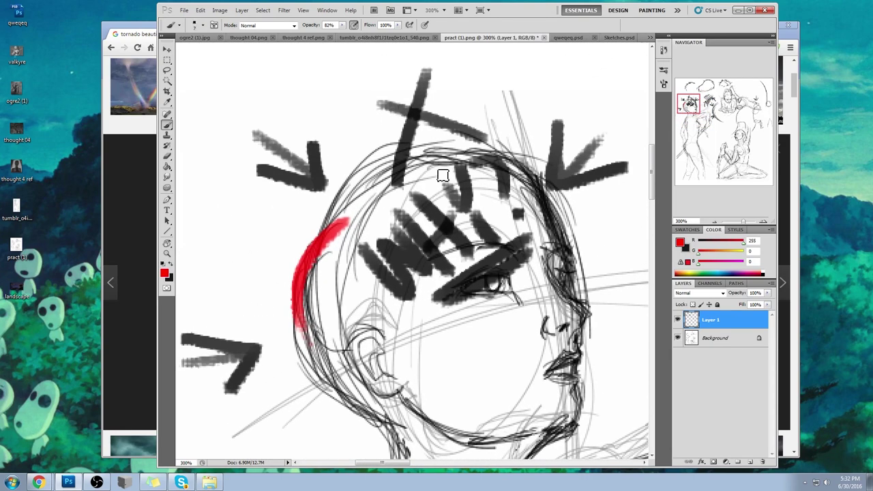
pyautogui.moveTo(439, 179); pyautogui.dragTo(355, 225)
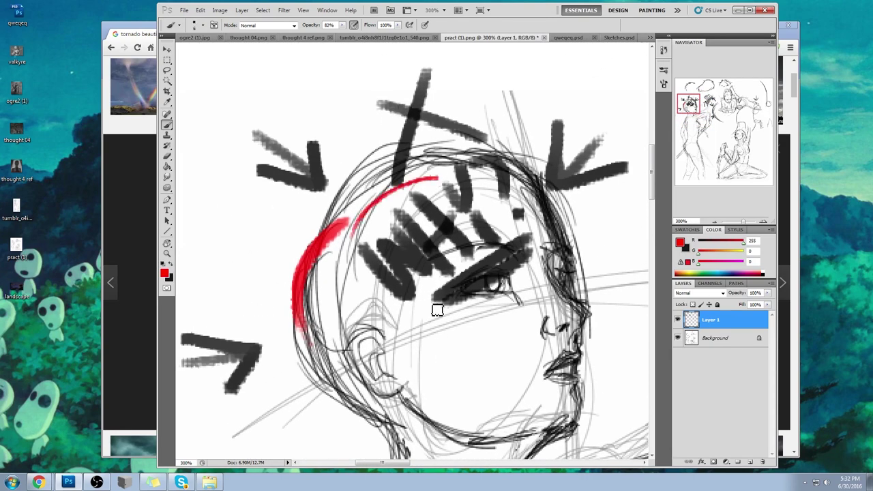
pyautogui.scroll(-8, 522, 320)
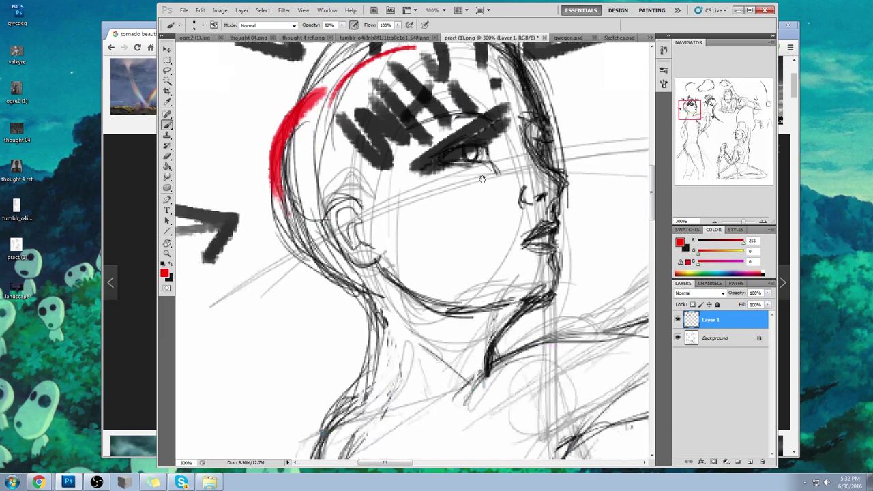
pyautogui.moveTo(482, 118); pyautogui.dragTo(460, 151)
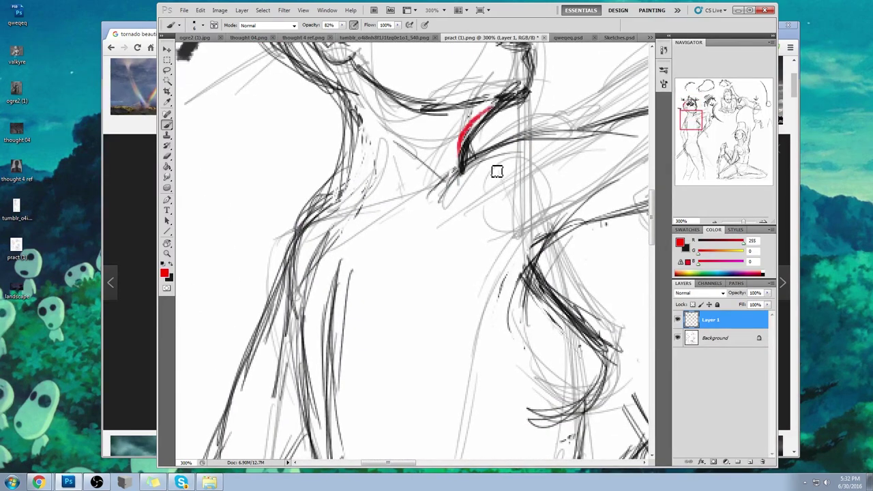
# Trace the standing figure's front shoulder and the underside of the raised arm with smooth red contour strokes.
pyautogui.click(619, 39)
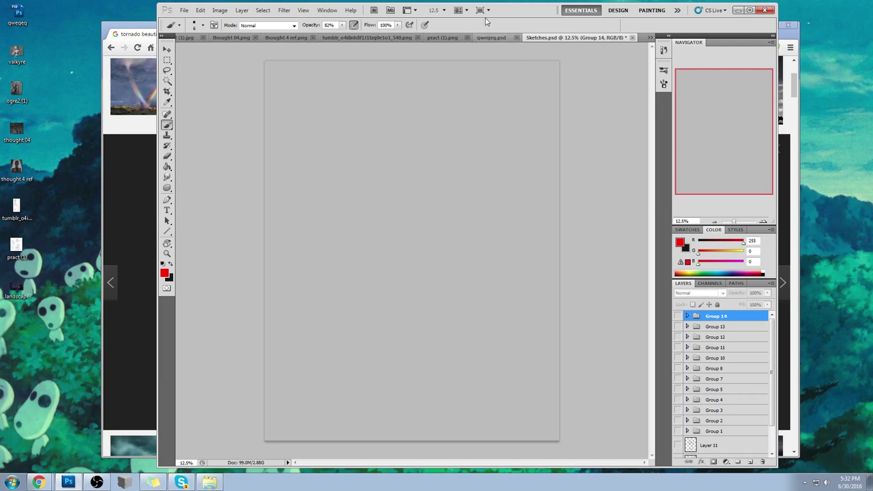
pyautogui.click(442, 38)
pyautogui.moveTo(430, 195); pyautogui.dragTo(558, 143)
pyautogui.hotkey('ctrl', 'z')
pyautogui.moveTo(432, 199); pyautogui.dragTo(583, 132)
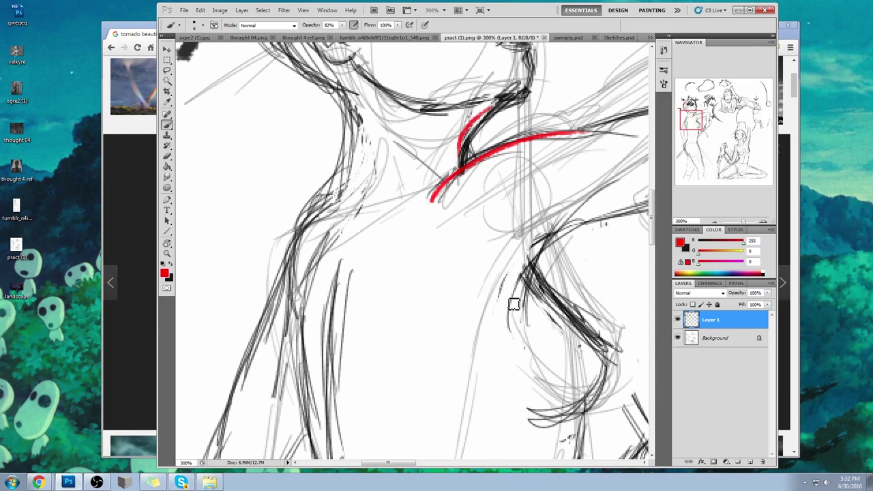
pyautogui.moveTo(507, 328); pyautogui.dragTo(624, 214)
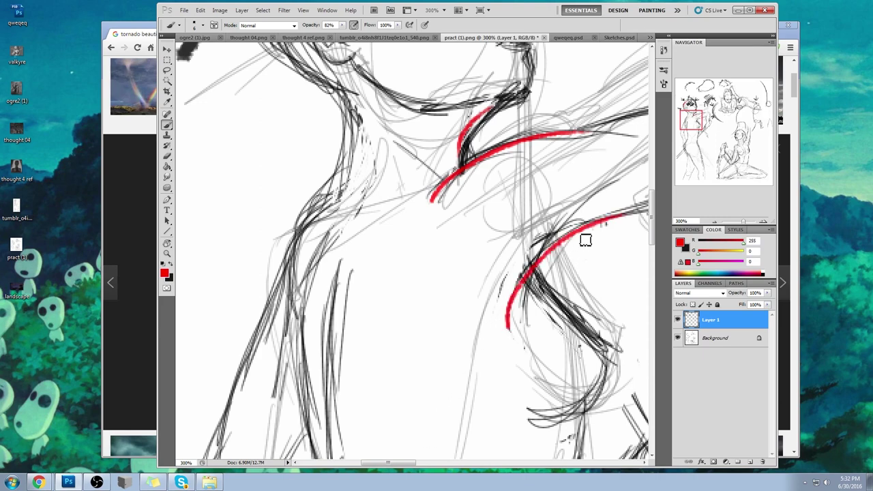
# Draw red contour lines around the standing figure's chest and down the front of the torso.
pyautogui.moveTo(536, 272)
pyautogui.mouseDown()
pyautogui.moveTo(615, 334)
pyautogui.moveTo(541, 415)
pyautogui.mouseUp()
pyautogui.moveTo(608, 378); pyautogui.dragTo(561, 262)
pyautogui.hotkey('ctrl', 'z')
pyautogui.moveTo(572, 217)
pyautogui.mouseDown()
pyautogui.moveTo(555, 293)
pyautogui.moveTo(508, 304)
pyautogui.moveTo(525, 296)
pyautogui.moveTo(494, 270)
pyautogui.mouseUp()
pyautogui.moveTo(535, 299); pyautogui.dragTo(514, 446)
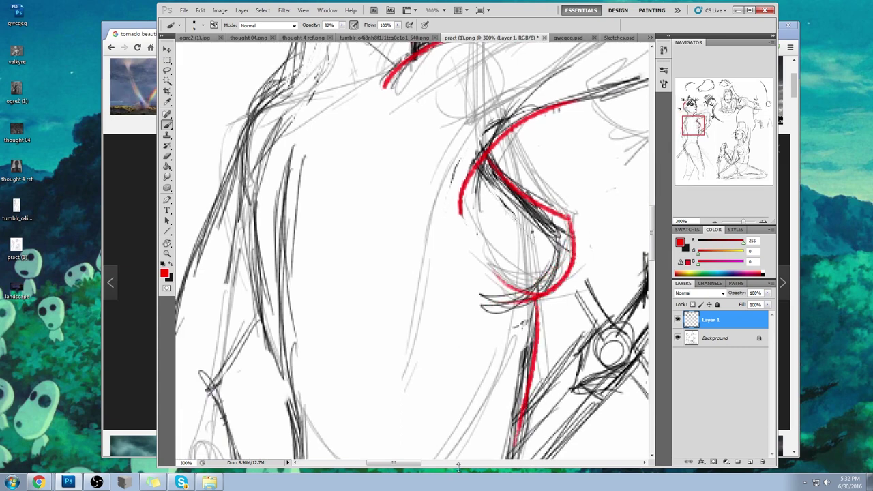
# Mark the seated figure with small red crosses at the top of the head, shoulder, armpit, waist and inner elbow.
pyautogui.moveTo(485, 306)
pyautogui.mouseDown()
pyautogui.moveTo(444, 387)
pyautogui.moveTo(427, 357)
pyautogui.mouseUp()
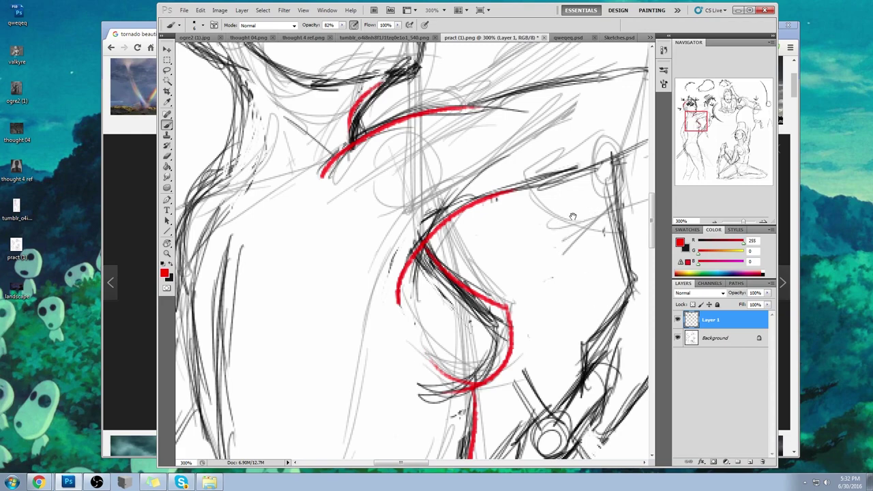
pyautogui.moveTo(567, 223); pyautogui.dragTo(471, 260)
pyautogui.hotkey('ctrl', '-')
pyautogui.hotkey('ctrl', '-')
pyautogui.hotkey('ctrl', '-')
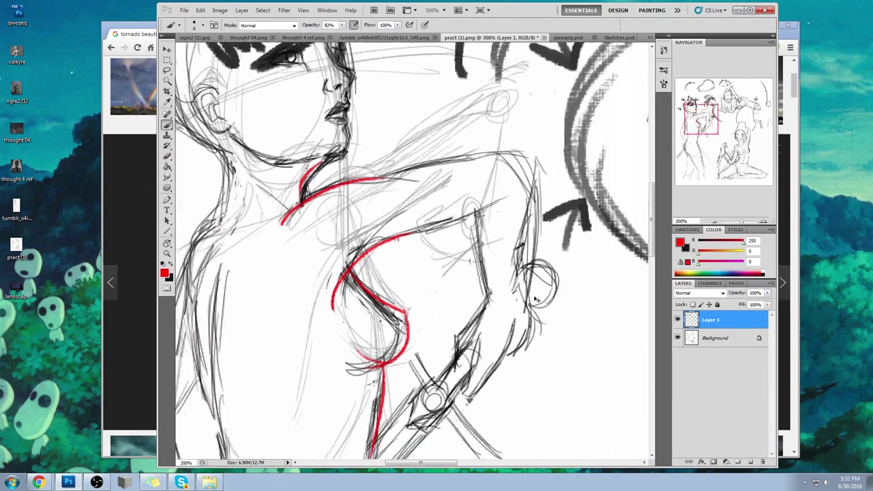
pyautogui.hotkey('ctrl', '-')
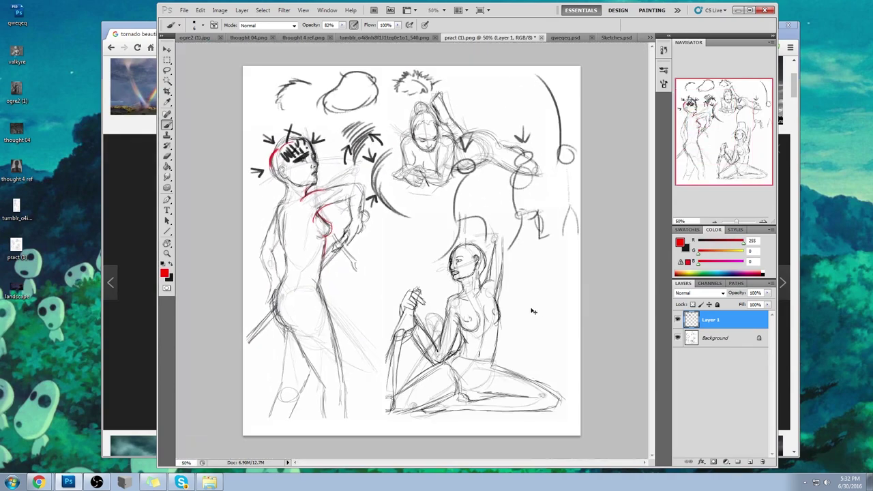
pyautogui.hotkey('ctrl', '+')
pyautogui.moveTo(450, 308); pyautogui.dragTo(476, 316)
pyautogui.moveTo(462, 303); pyautogui.dragTo(467, 322)
pyautogui.moveTo(531, 287); pyautogui.dragTo(507, 300)
pyautogui.moveTo(513, 282); pyautogui.dragTo(519, 297)
pyautogui.moveTo(480, 245); pyautogui.dragTo(492, 241)
pyautogui.moveTo(485, 238); pyautogui.dragTo(487, 251)
pyautogui.moveTo(518, 370); pyautogui.dragTo(534, 363)
pyautogui.moveTo(525, 359); pyautogui.dragTo(527, 375)
pyautogui.moveTo(465, 383)
pyautogui.mouseDown()
pyautogui.moveTo(484, 377)
pyautogui.moveTo(477, 390)
pyautogui.mouseUp()
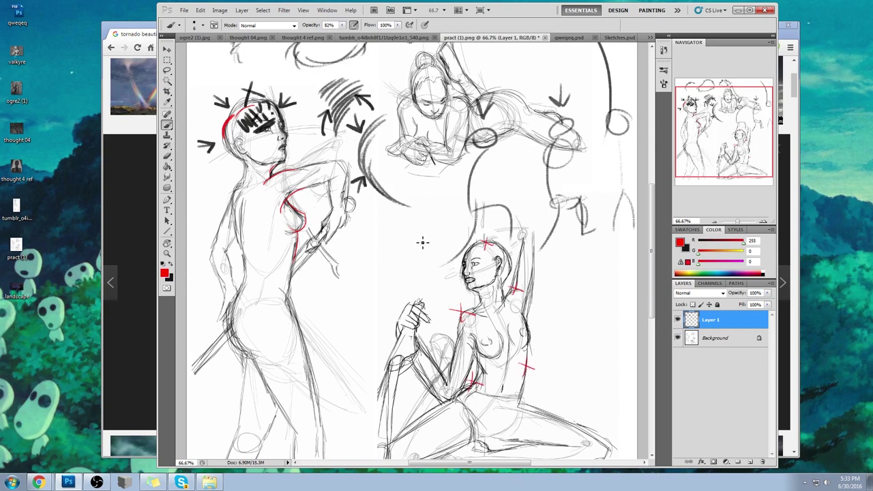
# Enlarge the brush to 15 and draw red contour strokes down the seated figure's raised arm and the side of the torso.
pyautogui.moveTo(530, 290); pyautogui.dragTo(510, 410)
pyautogui.hotkey('ctrl', 'z')
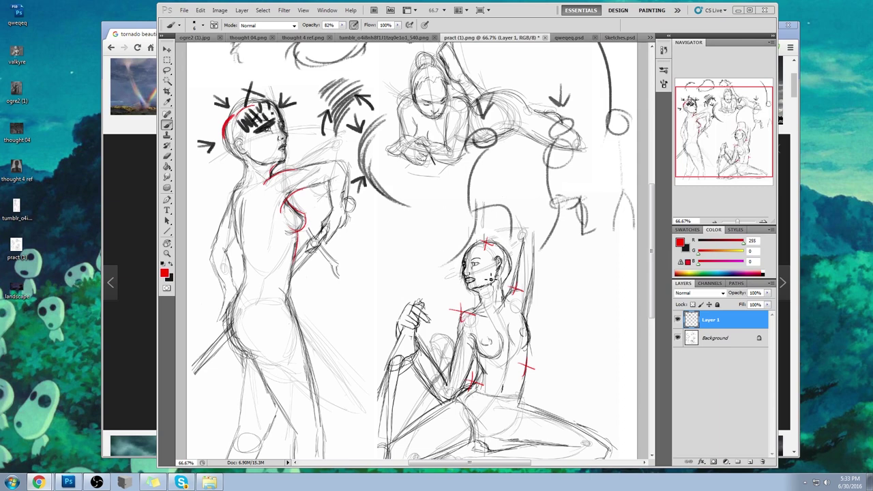
pyautogui.click(495, 275)
pyautogui.press(']')
pyautogui.press(']')
pyautogui.press(']')
pyautogui.press(']')
pyautogui.press(']')
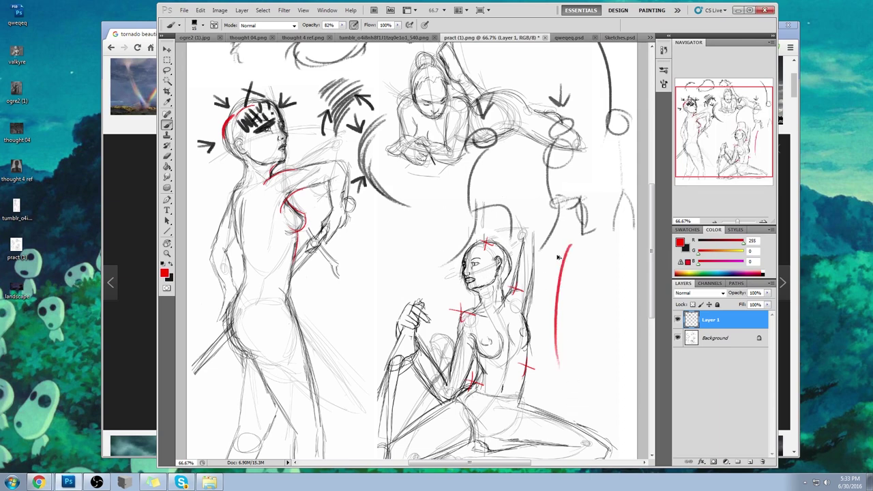
pyautogui.moveTo(533, 236)
pyautogui.mouseDown()
pyautogui.moveTo(516, 351)
pyautogui.moveTo(533, 317)
pyautogui.moveTo(535, 258)
pyautogui.moveTo(524, 352)
pyautogui.moveTo(532, 315)
pyautogui.moveTo(520, 312)
pyautogui.moveTo(524, 404)
pyautogui.mouseUp()
pyautogui.hotkey('ctrl', 'z')
pyautogui.moveTo(519, 309); pyautogui.dragTo(518, 393)
pyautogui.hotkey('ctrl', 'z')
pyautogui.moveTo(518, 310); pyautogui.dragTo(525, 365)
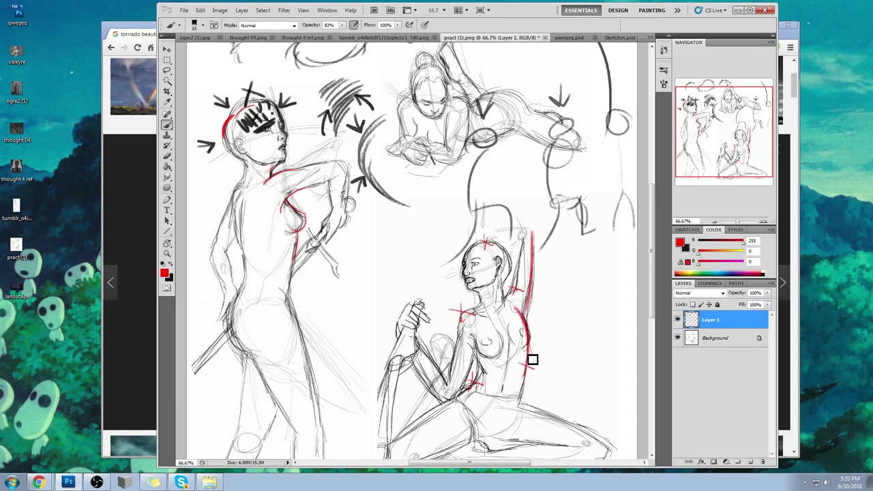
# Try a single red arc in the blank area beside the seated figure, undoing and redrawing its lower half several times.
pyautogui.moveTo(569, 246)
pyautogui.mouseDown()
pyautogui.moveTo(591, 315)
pyautogui.moveTo(583, 383)
pyautogui.mouseUp()
pyautogui.hotkey('ctrl', 'z')
pyautogui.moveTo(597, 324); pyautogui.dragTo(584, 378)
pyautogui.hotkey('ctrl', 'z')
pyautogui.moveTo(594, 304)
pyautogui.mouseDown()
pyautogui.moveTo(577, 371)
pyautogui.moveTo(591, 359)
pyautogui.mouseUp()
pyautogui.hotkey('ctrl', 'z')
pyautogui.moveTo(592, 301); pyautogui.dragTo(584, 375)
pyautogui.hotkey('ctrl', 'z')
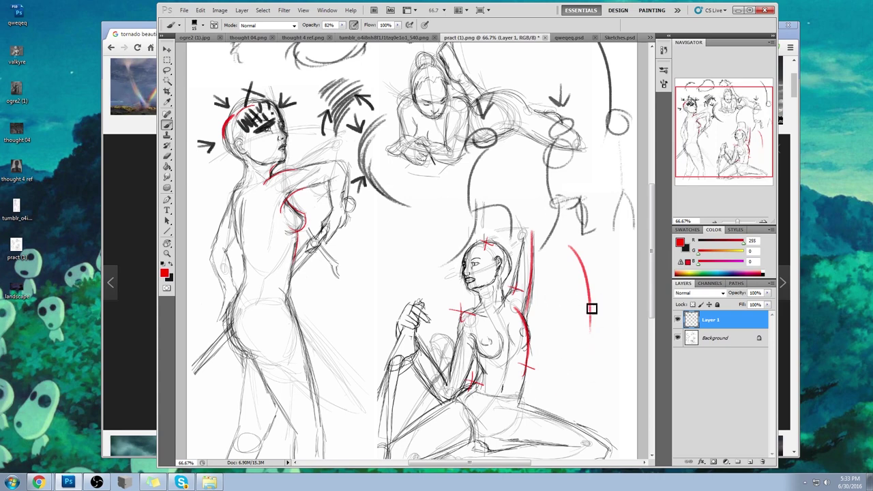
pyautogui.moveTo(590, 306); pyautogui.dragTo(584, 384)
pyautogui.hotkey('ctrl', 'z')
pyautogui.moveTo(596, 315); pyautogui.dragTo(582, 375)
pyautogui.hotkey('ctrl', 'z')
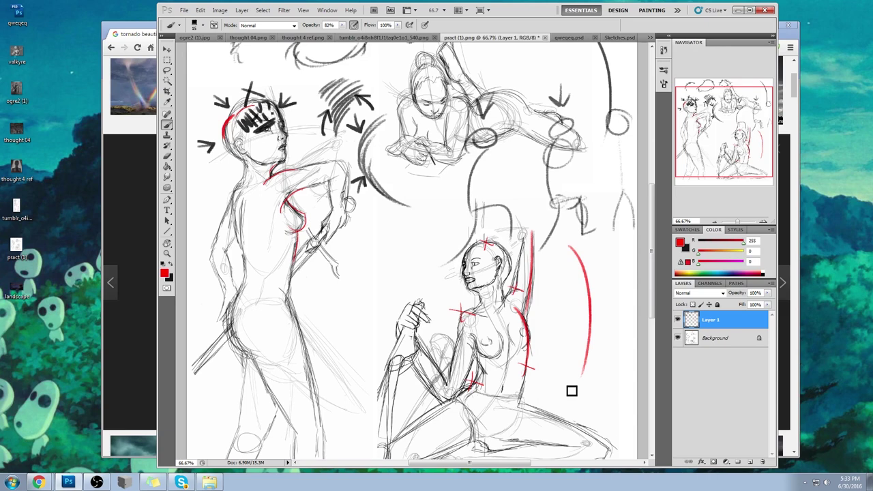
# Try a second red arc parallel to the first one beside the seated figure, then undo it.
pyautogui.moveTo(606, 312); pyautogui.dragTo(600, 300)
pyautogui.hotkey('ctrl', 'z')
pyautogui.moveTo(585, 244); pyautogui.dragTo(612, 372)
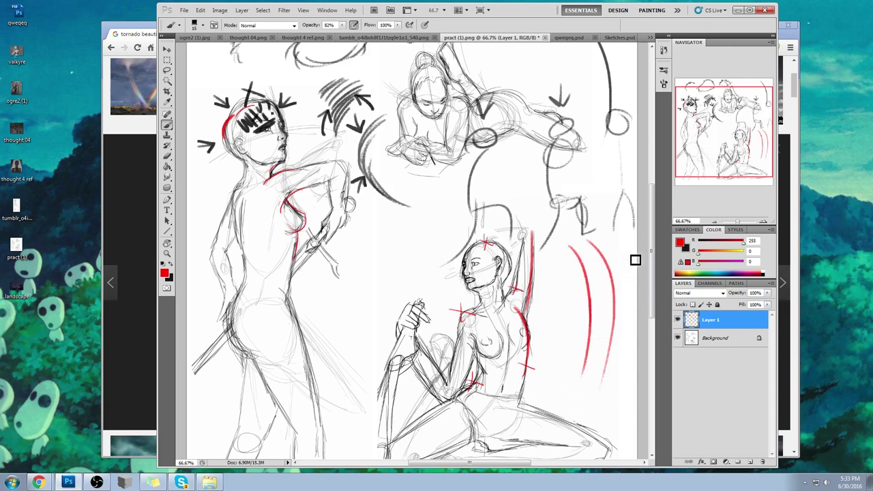
pyautogui.hotkey('ctrl', 'z')
pyautogui.moveTo(551, 251)
pyautogui.mouseDown()
pyautogui.moveTo(559, 289)
pyautogui.moveTo(548, 386)
pyautogui.mouseUp()
pyautogui.hotkey('ctrl', 'z')
# Try many loose, overlapping red arcs beside the seated figure as an example of scratchy line work.
pyautogui.moveTo(599, 240)
pyautogui.mouseDown()
pyautogui.moveTo(612, 298)
pyautogui.moveTo(606, 386)
pyautogui.mouseUp()
pyautogui.moveTo(617, 343); pyautogui.dragTo(593, 399)
pyautogui.moveTo(601, 244); pyautogui.dragTo(600, 372)
pyautogui.moveTo(609, 229)
pyautogui.mouseDown()
pyautogui.moveTo(621, 353)
pyautogui.moveTo(618, 320)
pyautogui.mouseUp()
pyautogui.moveTo(587, 212); pyautogui.dragTo(623, 296)
pyautogui.moveTo(596, 231); pyautogui.dragTo(625, 286)
pyautogui.moveTo(574, 206); pyautogui.dragTo(604, 273)
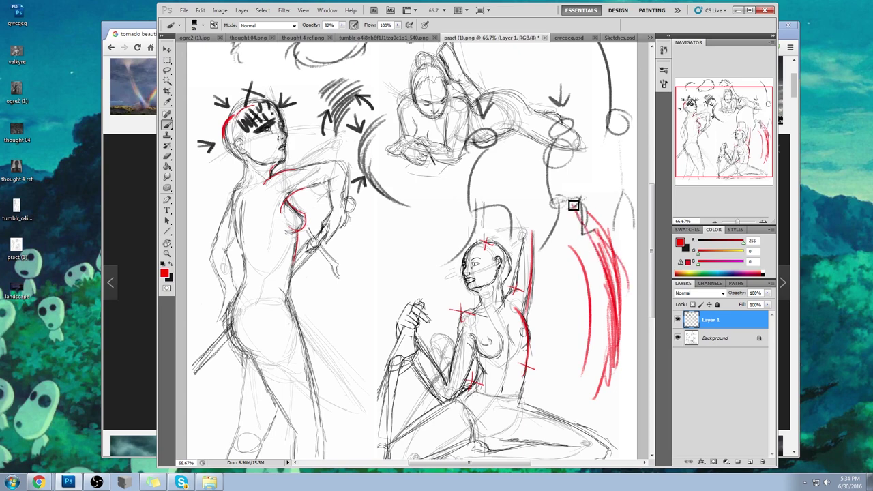
# Try long sweeping red curves across the seated figure, then undo them together with the practice arcs beside it.
pyautogui.moveTo(544, 154)
pyautogui.mouseDown()
pyautogui.moveTo(470, 277)
pyautogui.moveTo(468, 331)
pyautogui.mouseUp()
pyautogui.moveTo(525, 178); pyautogui.dragTo(470, 351)
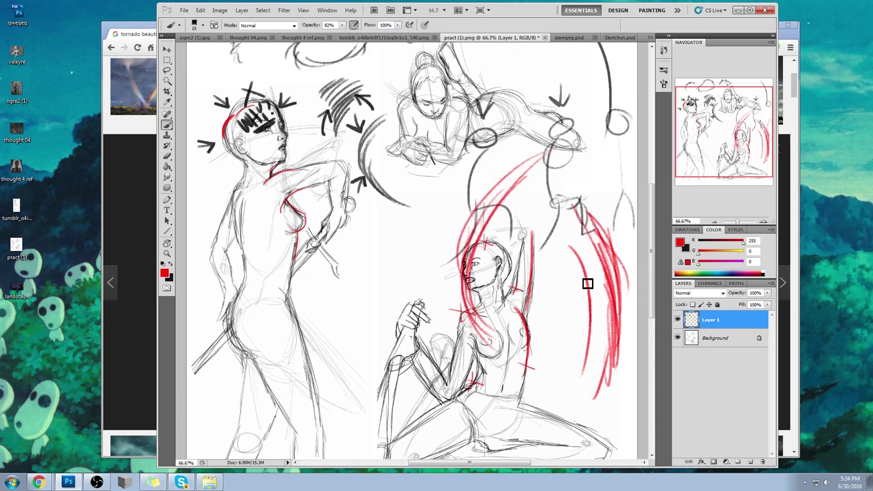
pyautogui.moveTo(499, 201); pyautogui.dragTo(636, 294)
pyautogui.moveTo(581, 190); pyautogui.dragTo(506, 346)
pyautogui.hotkey('ctrl', 'alt', 'z')
pyautogui.hotkey('ctrl', 'alt', 'z')
pyautogui.hotkey('ctrl', 'alt', 'z')
pyautogui.hotkey('ctrl', 'alt', 'z')
pyautogui.hotkey('ctrl', 'alt', 'z')
pyautogui.hotkey('ctrl', 'alt', 'z')
pyautogui.hotkey('ctrl', 'alt', 'z')
pyautogui.hotkey('ctrl', 'alt', 'z')
pyautogui.hotkey('ctrl', 'alt', 'z')
pyautogui.hotkey('ctrl', 'alt', 'z')
pyautogui.hotkey('ctrl', 'alt', 'z')
pyautogui.hotkey('ctrl', 'alt', 'z')
pyautogui.hotkey('ctrl', 'alt', 'z')
pyautogui.hotkey('ctrl', 'alt', 'z')
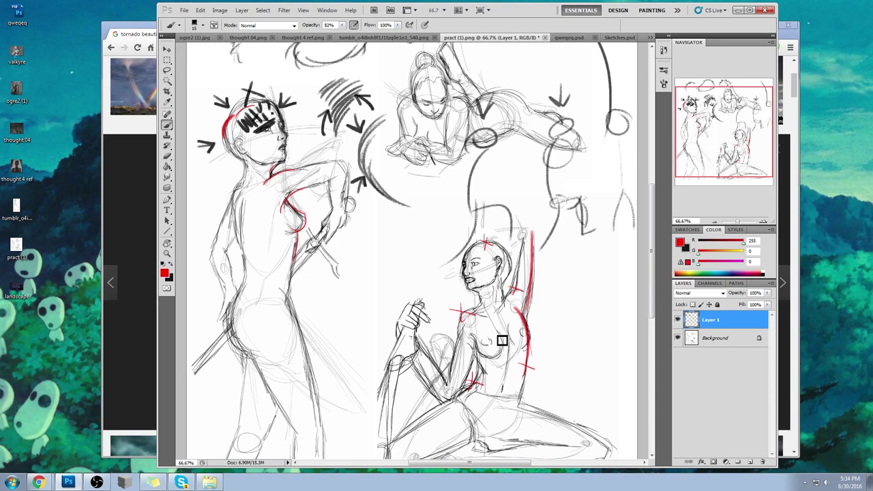
# Hide the annotation layer and add a new layer directly above the Background.
pyautogui.moveTo(489, 69); pyautogui.dragTo(428, 69)
pyautogui.hotkey('ctrl', 'z')
pyautogui.moveTo(527, 169); pyautogui.dragTo(492, 242)
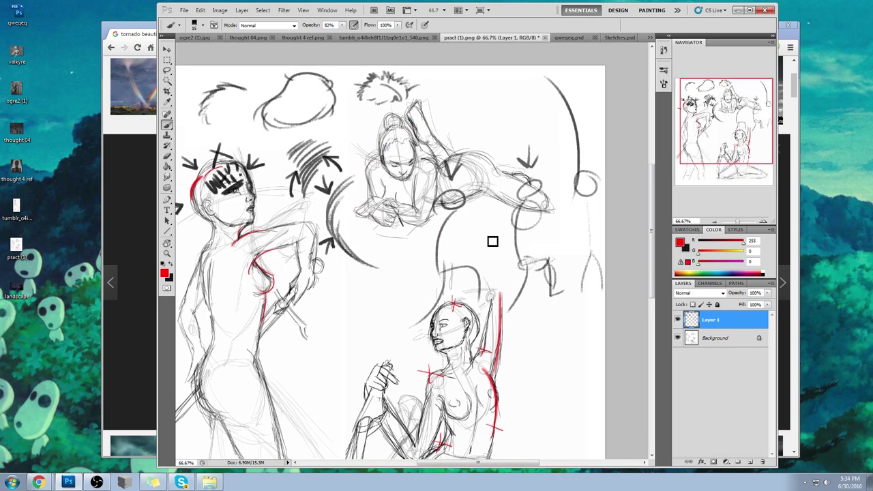
pyautogui.click(677, 319)
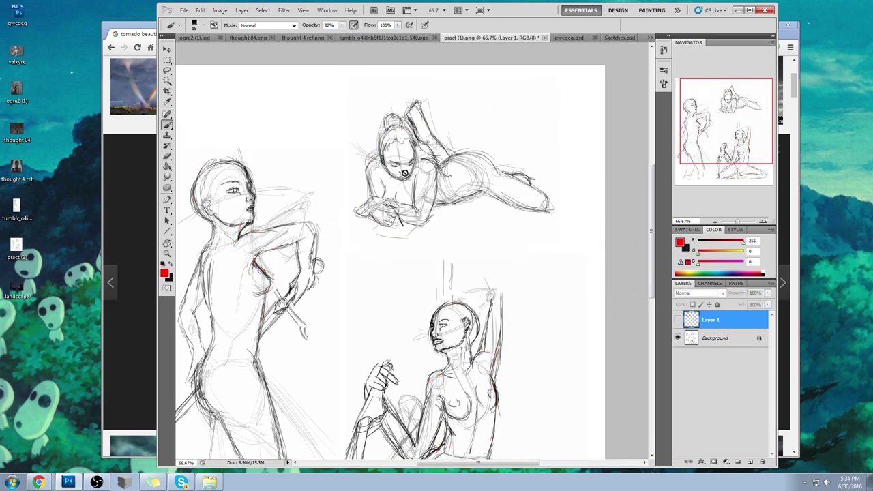
pyautogui.click(733, 344)
pyautogui.click(750, 461)
# Set the foreground colour to a neutral grey (RGB 189) and fill Layer 2 with it.
pyautogui.click(679, 244)
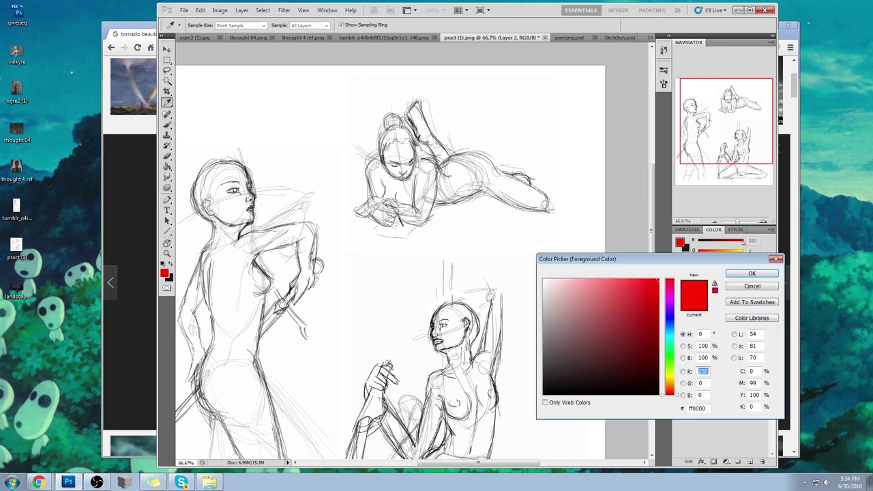
pyautogui.click(585, 193)
pyautogui.moveTo(546, 289); pyautogui.dragTo(524, 309)
pyautogui.click(743, 273)
pyautogui.press('g')
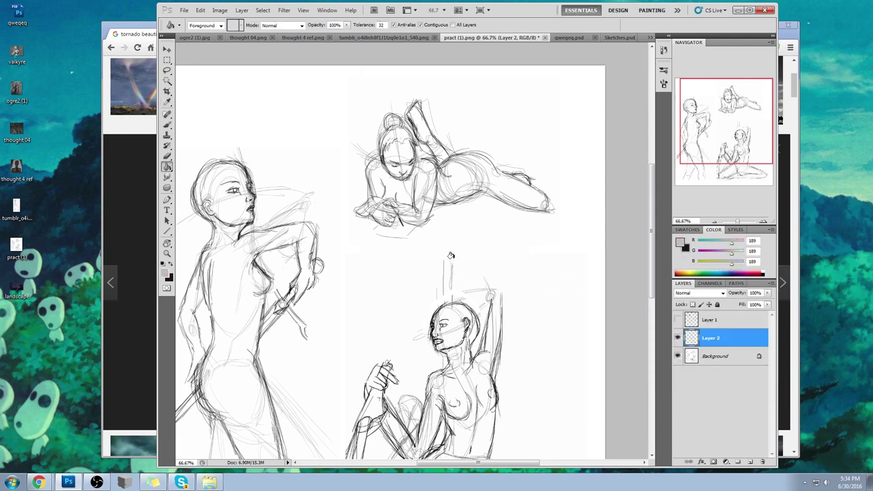
pyautogui.click(510, 262)
# Set Layer 2 to Darken blending with 48% fill and merge it into the Background.
pyautogui.click(699, 292)
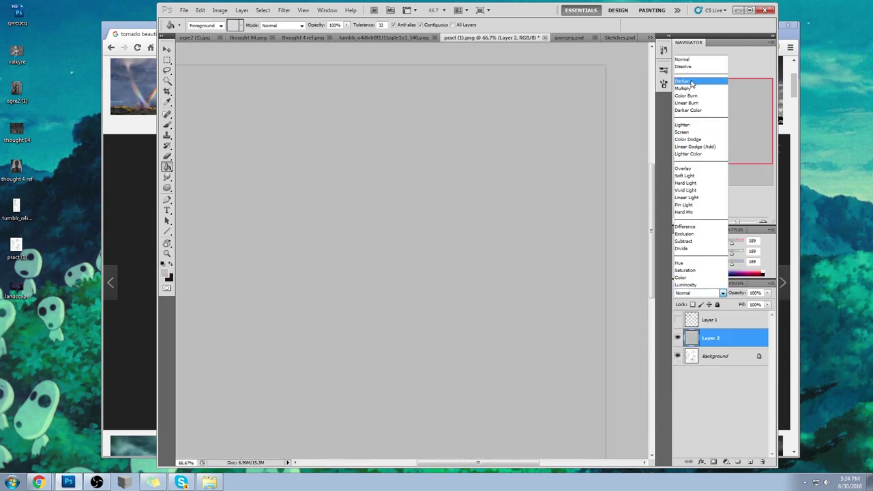
pyautogui.click(690, 85)
pyautogui.click(767, 304)
pyautogui.moveTo(754, 317); pyautogui.dragTo(743, 317)
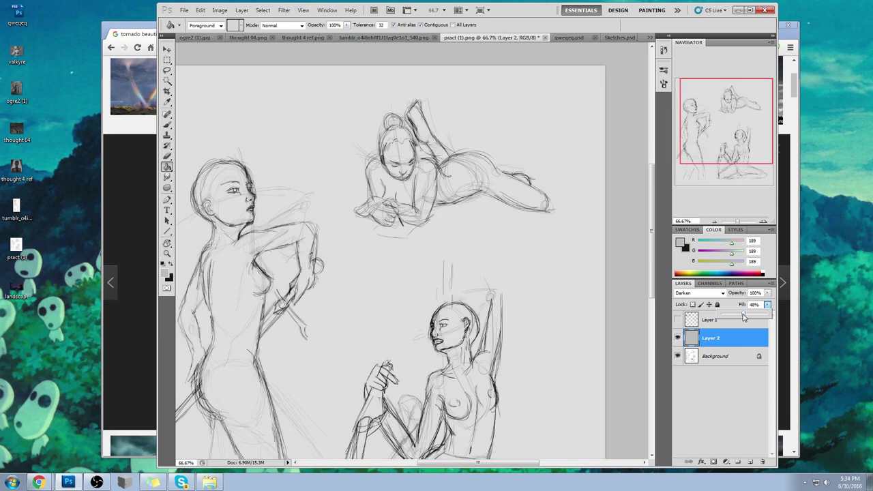
pyautogui.rightClick(738, 339)
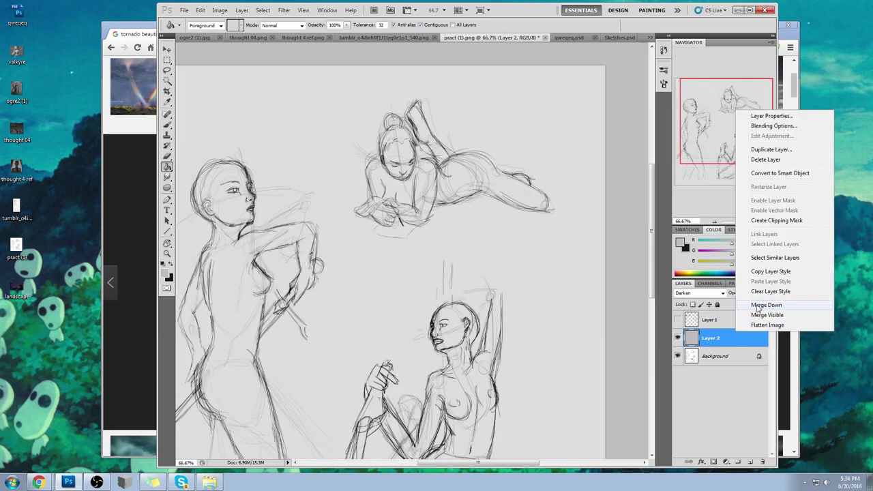
pyautogui.click(741, 317)
# Add a new layer, fill it with the light grey sampled from the canvas (RGB 220) and set its fill to 87%.
pyautogui.click(749, 462)
pyautogui.keyDown('alt'); pyautogui.click(554, 251); pyautogui.keyUp('alt')
pyautogui.click(532, 239)
pyautogui.click(767, 305)
pyautogui.moveTo(744, 317); pyautogui.dragTo(759, 315)
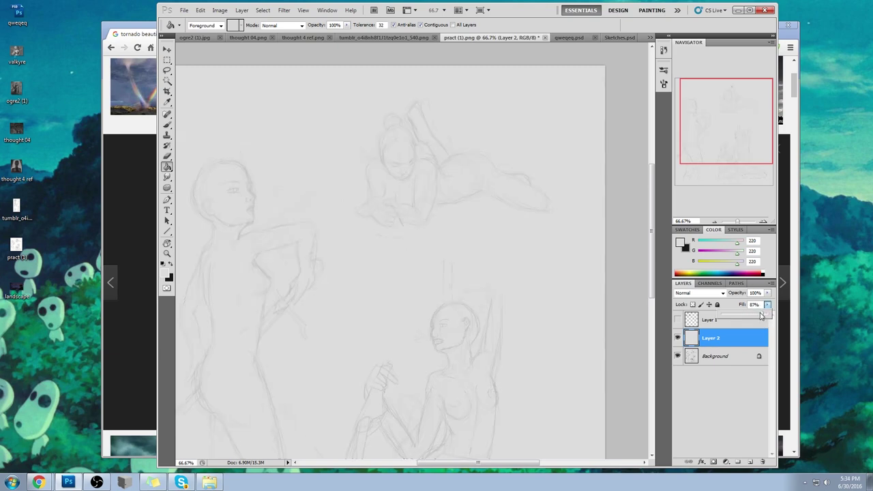
# Maximize the program window and zoom in on the reclining figure.
pyautogui.click(749, 11)
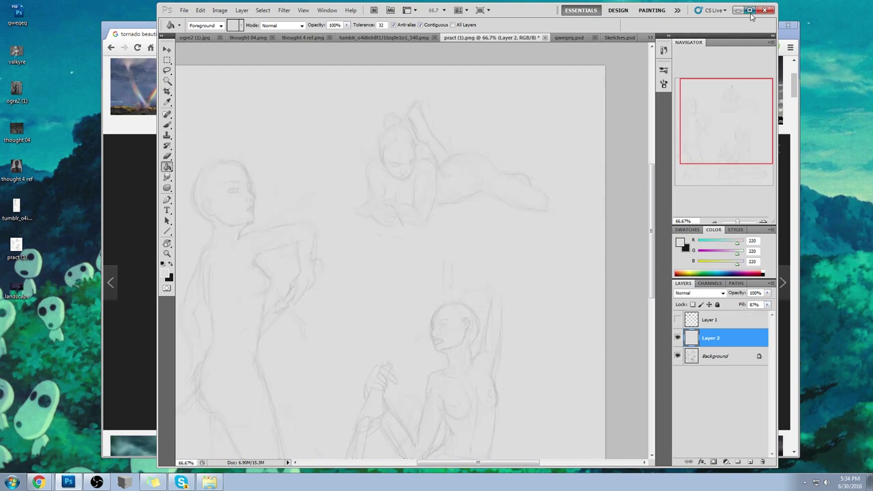
pyautogui.press('z')
pyautogui.moveTo(321, 77); pyautogui.dragTo(577, 260)
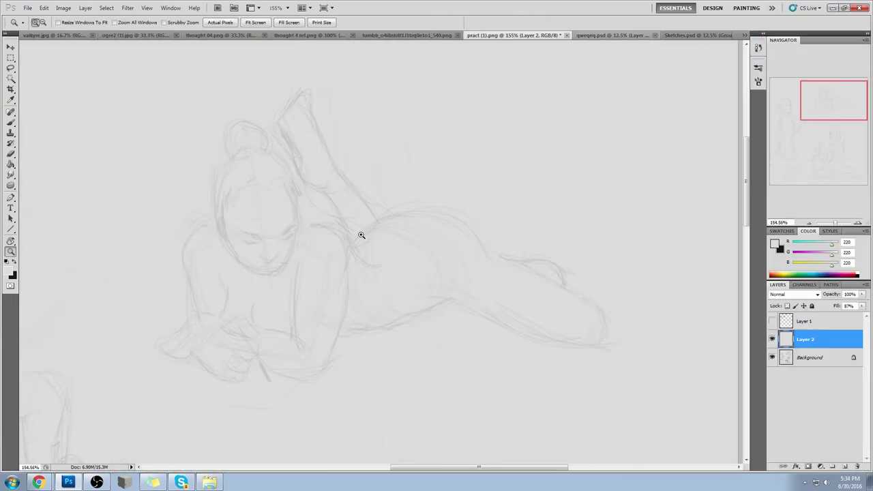
# Add a new empty layer above Layer 2 for redrawing the reclining figure with the Brush tool.
pyautogui.hotkey('ctrl', '-')
pyautogui.moveTo(396, 259); pyautogui.dragTo(470, 241)
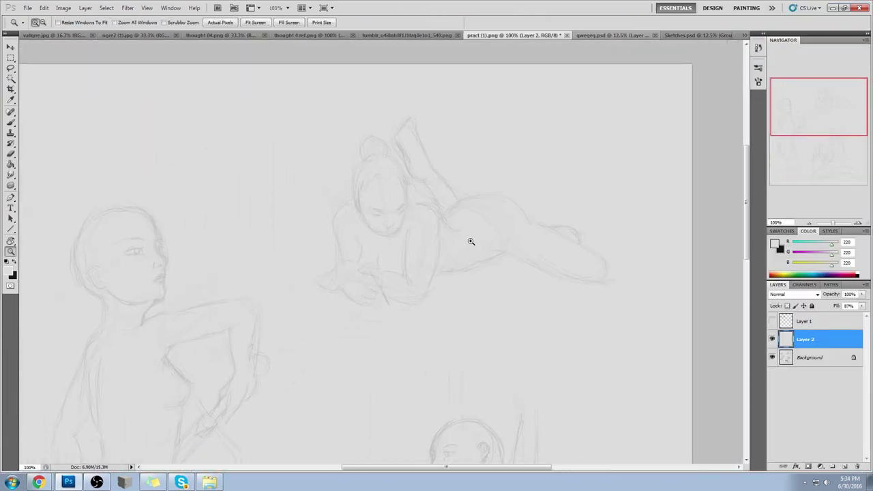
pyautogui.press('b')
pyautogui.click(844, 466)
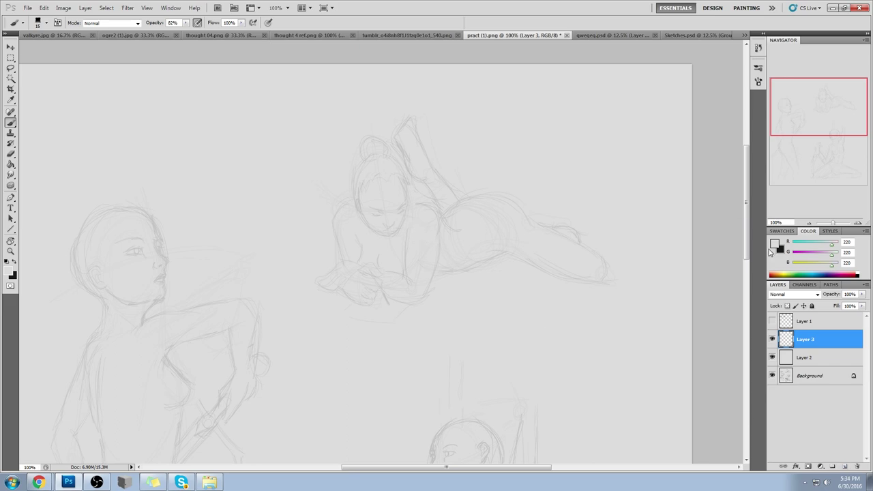
# Set the foreground colour to a dark neutral grey (RGB 37) for the brush.
pyautogui.click(774, 243)
pyautogui.click(545, 315)
pyautogui.click(408, 206)
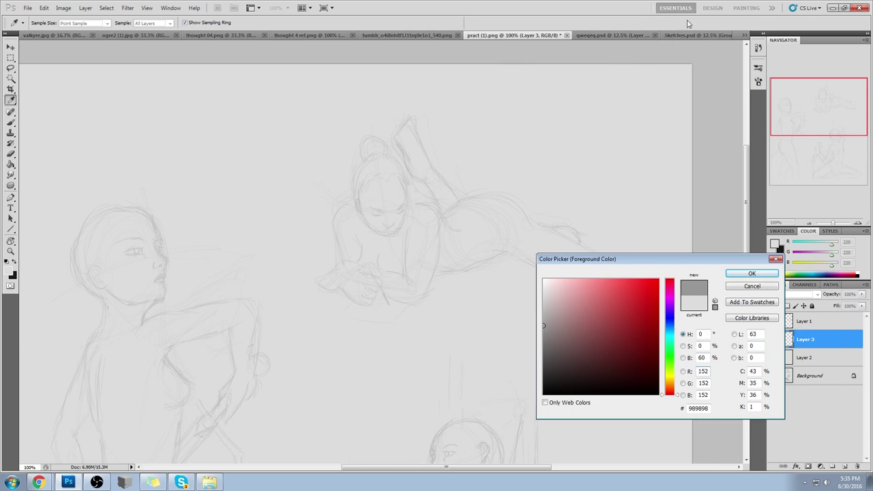
pyautogui.click(775, 244)
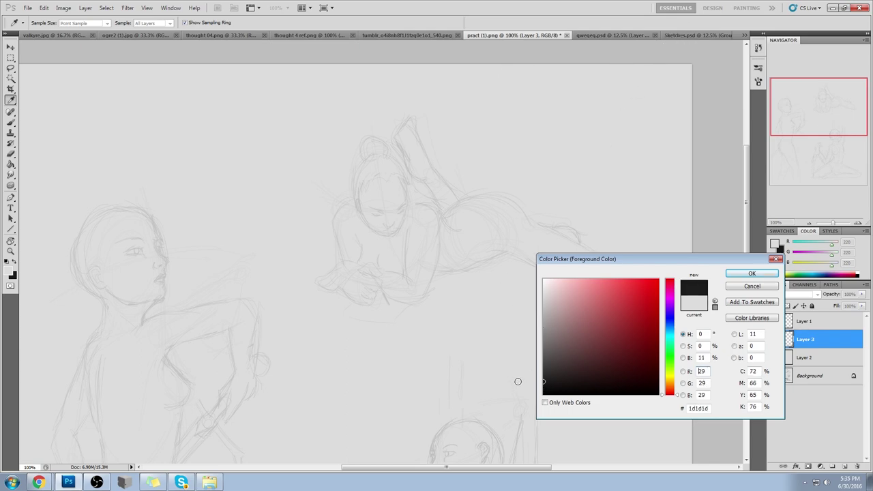
pyautogui.click(752, 273)
pyautogui.press('b')
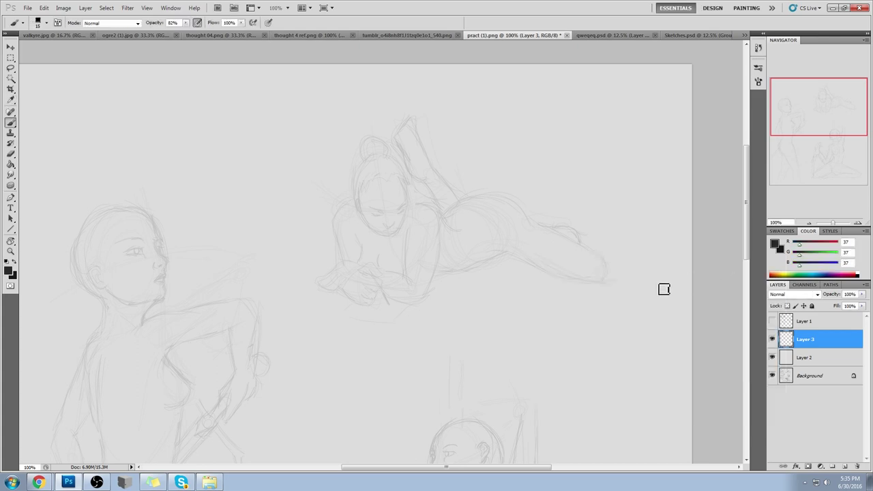
# Merge Layer 2 down into the Background and make Layer 3 the active layer.
pyautogui.rightClick(828, 359)
pyautogui.click(828, 333)
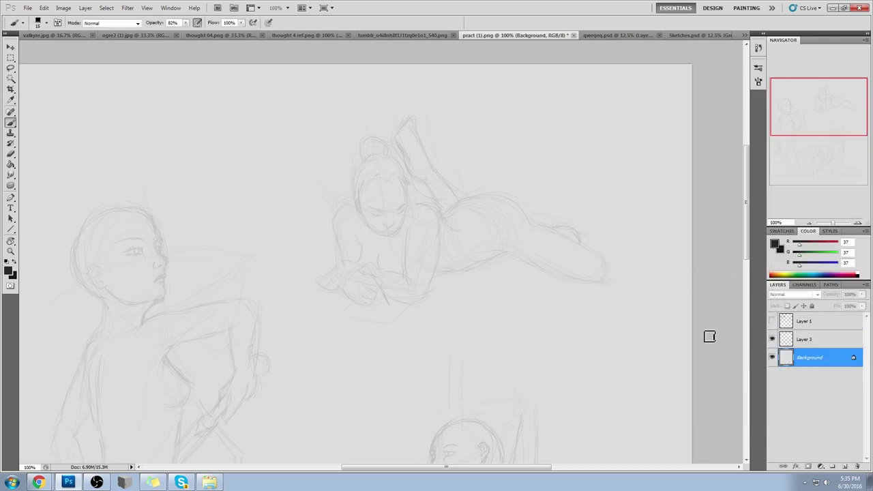
pyautogui.hotkey('alt', ']')
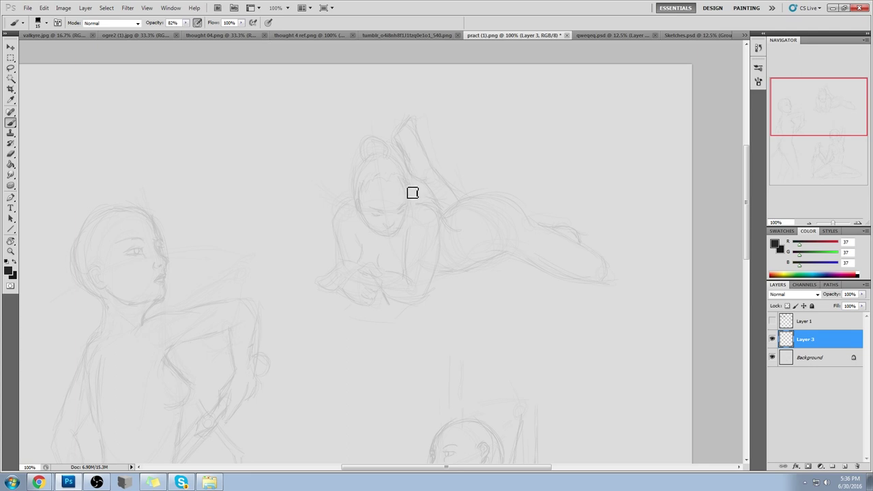
# Reduce the brush size to 10 px, undo a test stroke on the head, and set the brush opacity to 100%.
pyautogui.press('[')
pyautogui.moveTo(430, 198); pyautogui.dragTo(402, 189)
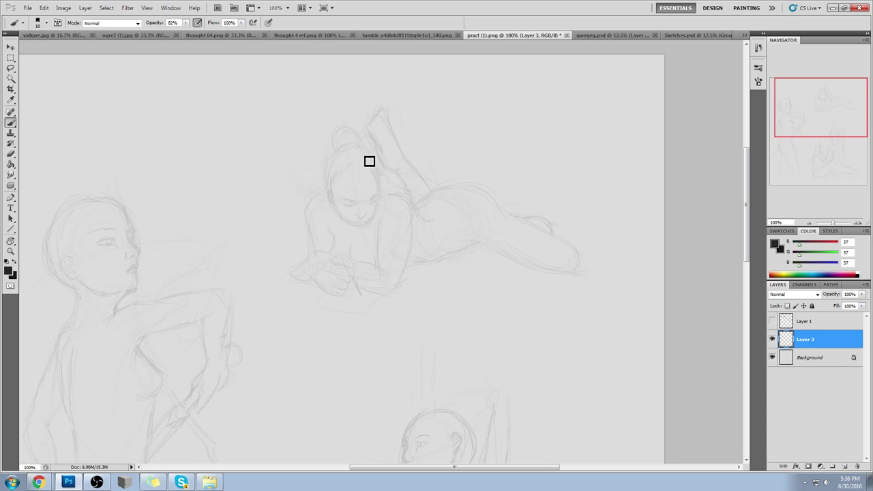
pyautogui.moveTo(348, 144); pyautogui.dragTo(379, 188)
pyautogui.hotkey('ctrl', 'z')
pyautogui.press('0')
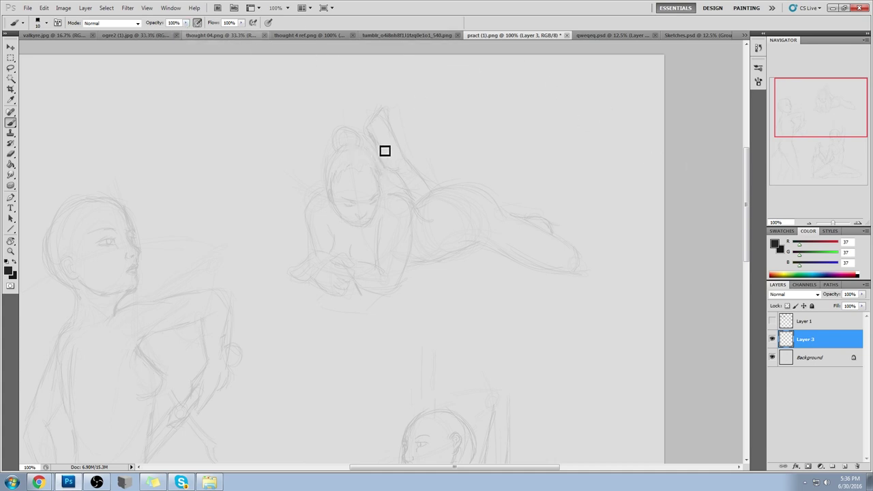
# Try several dark curved strokes along the right side of the reclining figure's head, undoing each attempt.
pyautogui.moveTo(351, 143)
pyautogui.mouseDown()
pyautogui.moveTo(379, 168)
pyautogui.moveTo(358, 200)
pyautogui.moveTo(380, 199)
pyautogui.mouseUp()
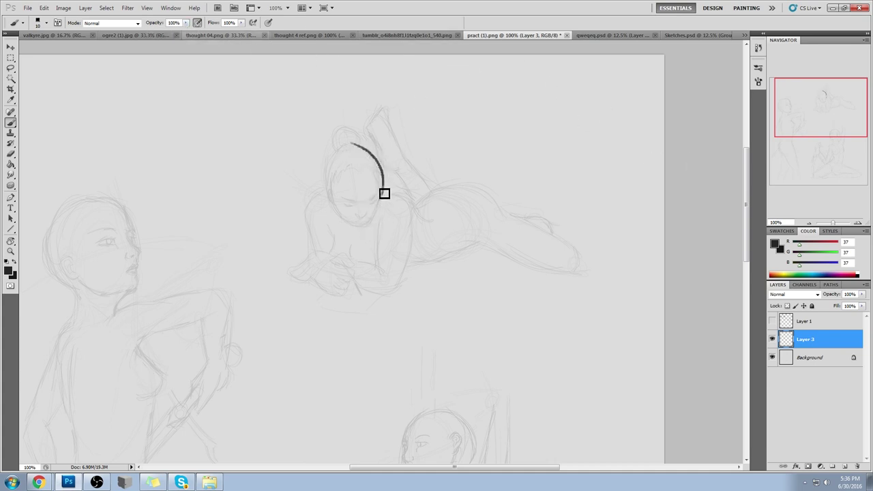
pyautogui.hotkey('ctrl', 'z')
pyautogui.hotkey('ctrl', 'z')
pyautogui.hotkey('ctrl', 'z')
pyautogui.hotkey('ctrl', 'z')
pyautogui.hotkey('ctrl', 'z')
pyautogui.hotkey('ctrl', 'z')
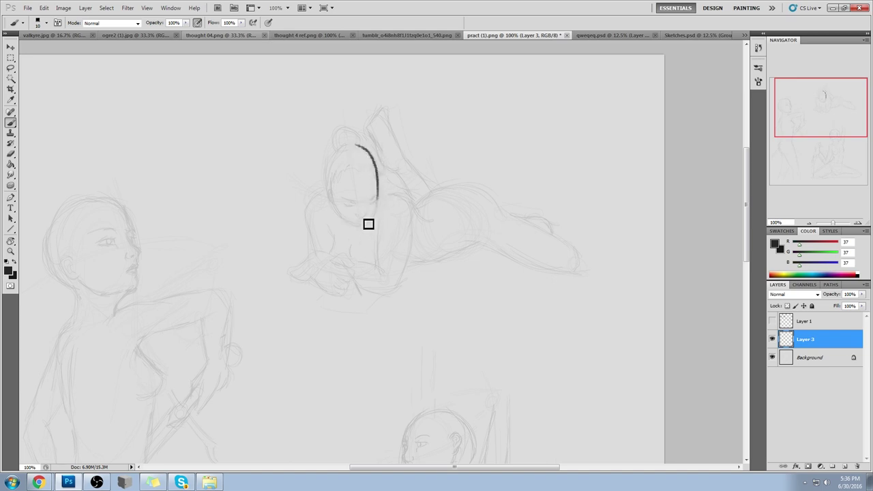
pyautogui.hotkey('ctrl', 'z')
pyautogui.hotkey('ctrl', 'z')
# Sketch small arrows pointing outward from the reclining figure's head contour, and undo them.
pyautogui.moveTo(382, 165); pyautogui.dragTo(386, 171)
pyautogui.moveTo(374, 184); pyautogui.dragTo(386, 186)
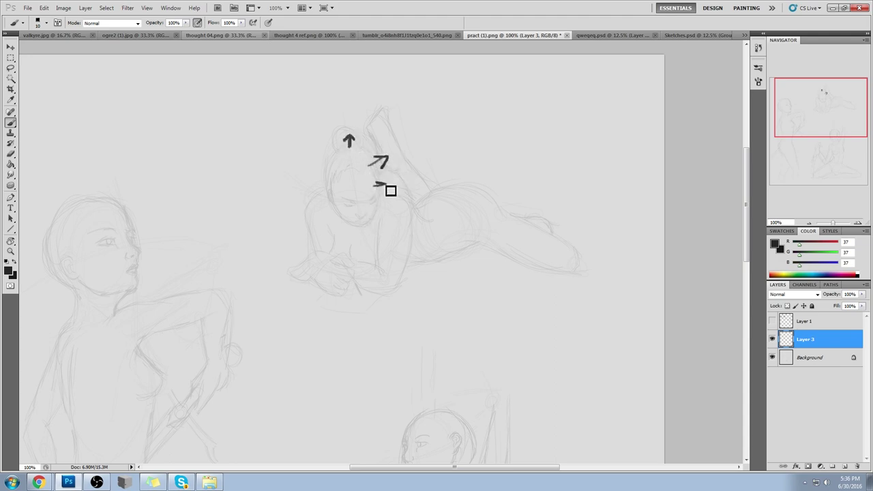
pyautogui.hotkey('ctrl', 'alt', 'z')
pyautogui.hotkey('ctrl', 'alt', 'z')
# Try two more single-stroke curves from the crown to the right temple, undoing each.
pyautogui.moveTo(348, 145); pyautogui.dragTo(377, 197)
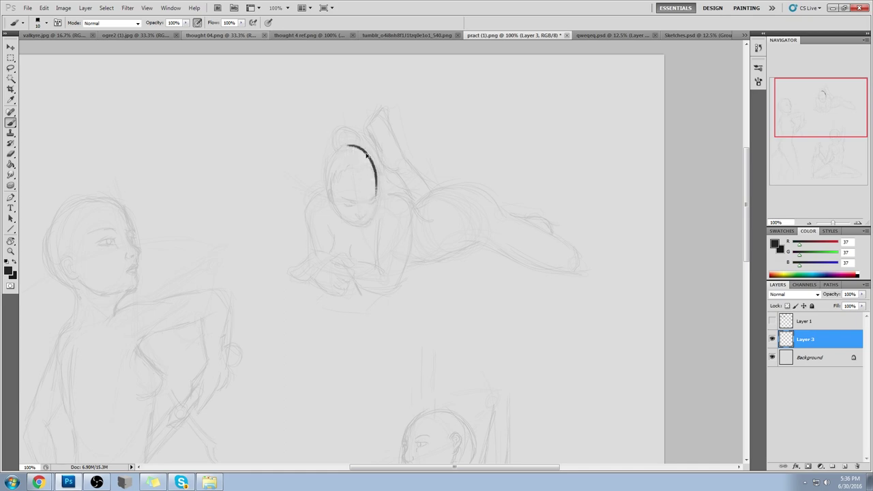
pyautogui.hotkey('ctrl', 'alt', 'z')
pyautogui.moveTo(348, 145); pyautogui.dragTo(372, 195)
pyautogui.hotkey('ctrl', 'alt', 'z')
# Draw the right contour of the reclining figure's head in one curve and outline the hair bun above it.
pyautogui.moveTo(348, 145); pyautogui.dragTo(380, 194)
pyautogui.moveTo(334, 161)
pyautogui.mouseDown()
pyautogui.moveTo(345, 146)
pyautogui.moveTo(366, 142)
pyautogui.mouseUp()
pyautogui.hotkey('ctrl', 'z')
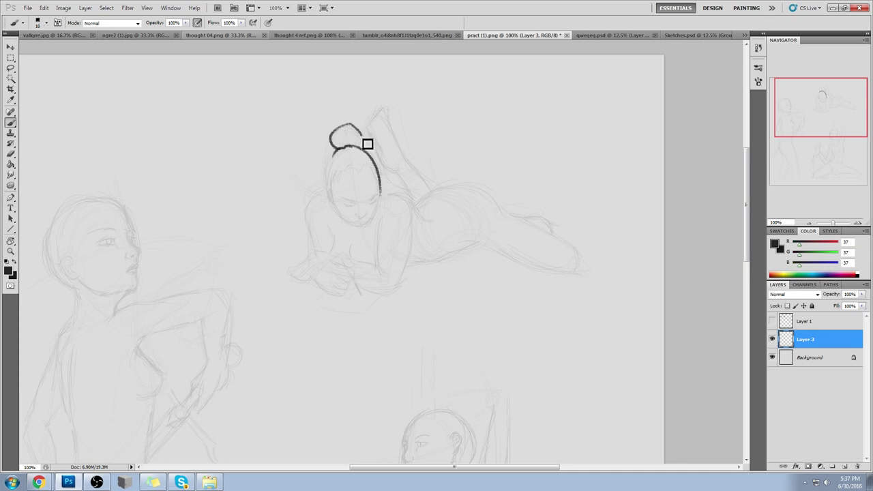
pyautogui.moveTo(347, 152)
pyautogui.mouseDown()
pyautogui.moveTo(379, 112)
pyautogui.moveTo(345, 150)
pyautogui.moveTo(332, 146)
pyautogui.moveTo(363, 131)
pyautogui.moveTo(336, 156)
pyautogui.moveTo(351, 132)
pyautogui.mouseUp()
pyautogui.hotkey('ctrl', 'z')
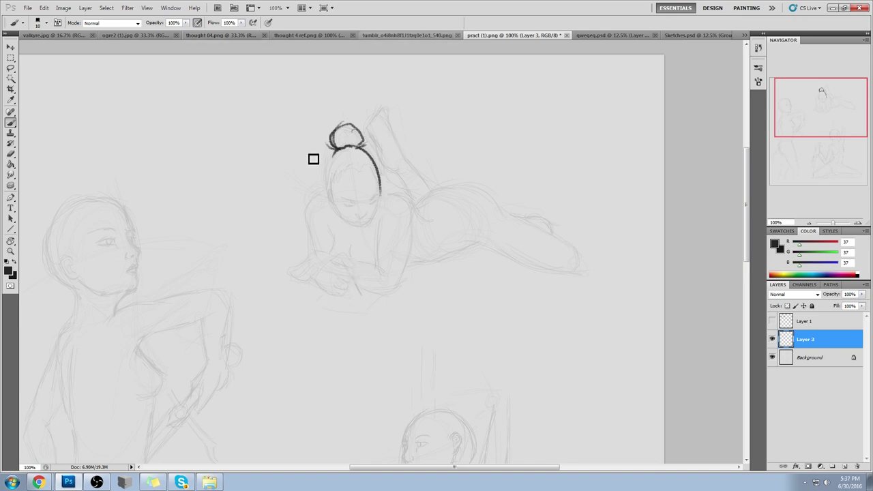
# Draw the left contour of the head from the base of the bun to the temple, redoing the first attempt.
pyautogui.moveTo(339, 150); pyautogui.dragTo(330, 190)
pyautogui.hotkey('ctrl', 'z')
pyautogui.moveTo(338, 149); pyautogui.dragTo(328, 185)
# Switch to the Eraser and choose the 80 px brush tip for cleaning up the head's line work.
pyautogui.press('z')
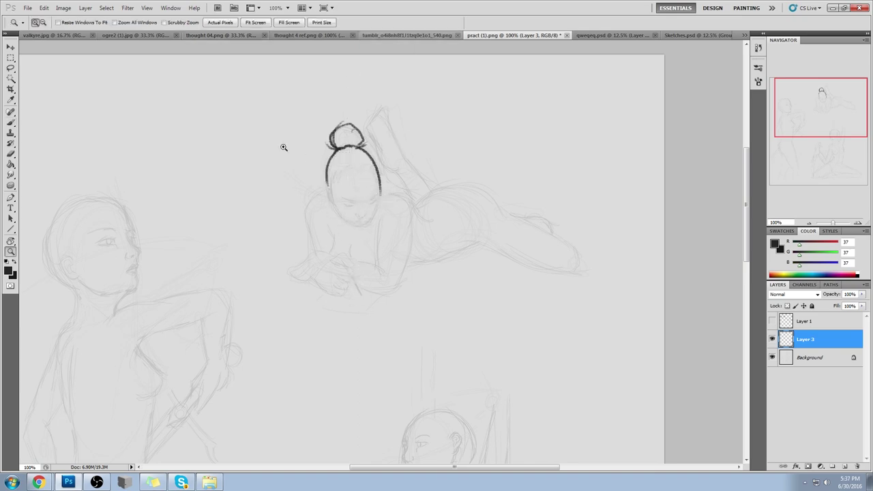
pyautogui.moveTo(424, 247); pyautogui.dragTo(448, 299)
pyautogui.press('e')
pyautogui.rightClick(501, 162)
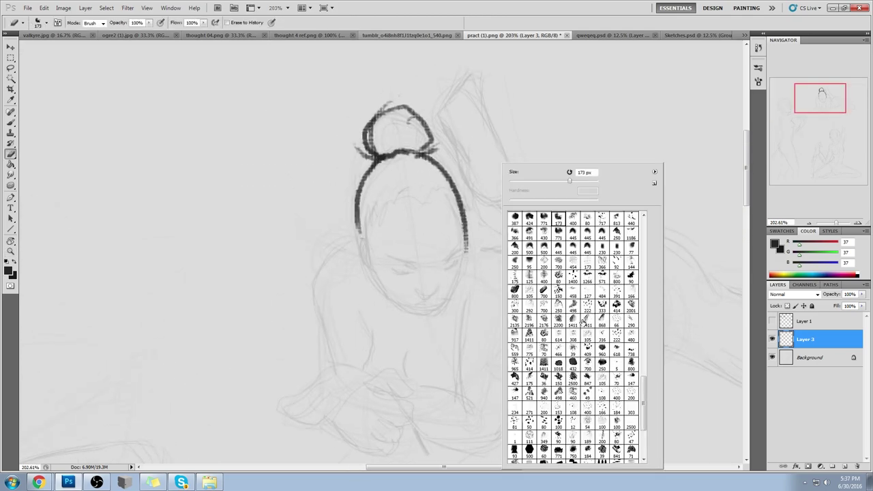
pyautogui.moveTo(644, 394); pyautogui.dragTo(644, 434)
pyautogui.click(578, 380)
pyautogui.click(682, 212)
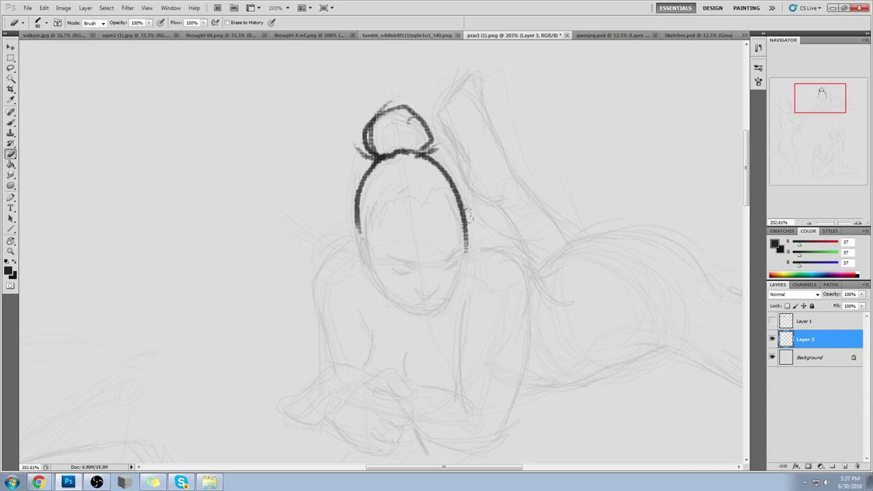
# Undo the last erasure and redraw the right side of the reclining figure's head outline down to the cheek with the Brush.
pyautogui.hotkey('ctrl', 'z')
pyautogui.press('b')
pyautogui.moveTo(461, 200)
pyautogui.mouseDown()
pyautogui.moveTo(464, 235)
pyautogui.moveTo(456, 261)
pyautogui.mouseUp()
pyautogui.hotkey('ctrl', 'z')
pyautogui.moveTo(461, 203); pyautogui.dragTo(457, 255)
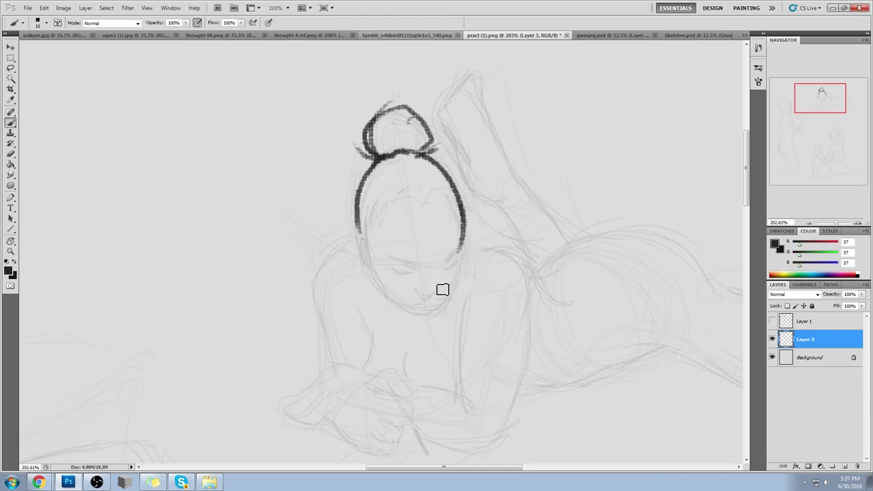
# Mark the mouth and both eyes on the reclining figure's face with short dark strokes.
pyautogui.moveTo(420, 293); pyautogui.dragTo(439, 295)
pyautogui.moveTo(393, 273); pyautogui.dragTo(416, 273)
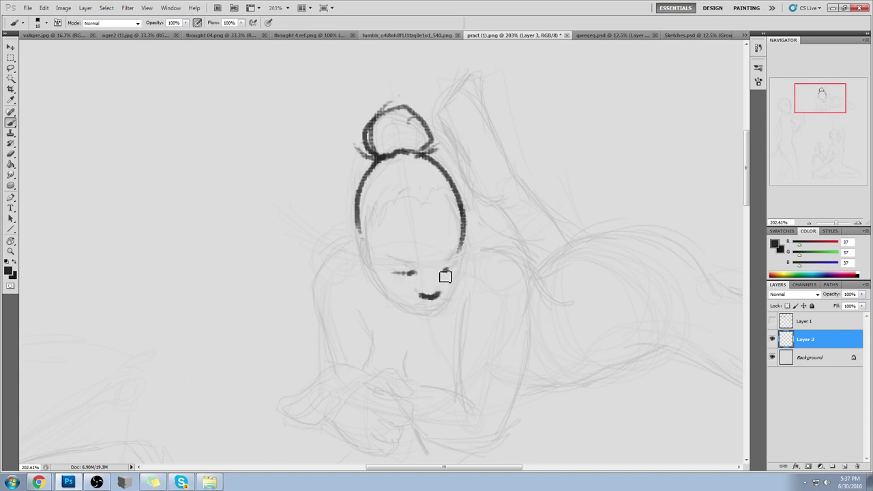
pyautogui.hotkey('ctrl', 'z')
pyautogui.hotkey('ctrl', '1')
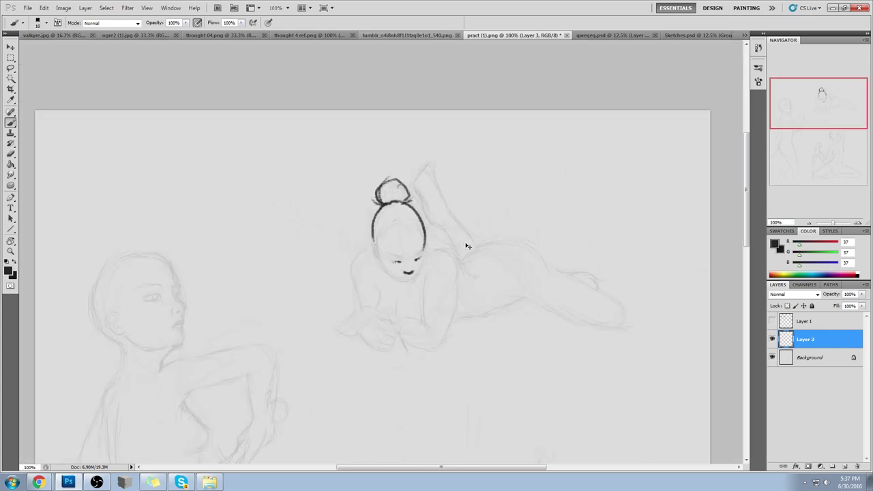
pyautogui.hotkey('ctrl', '+')
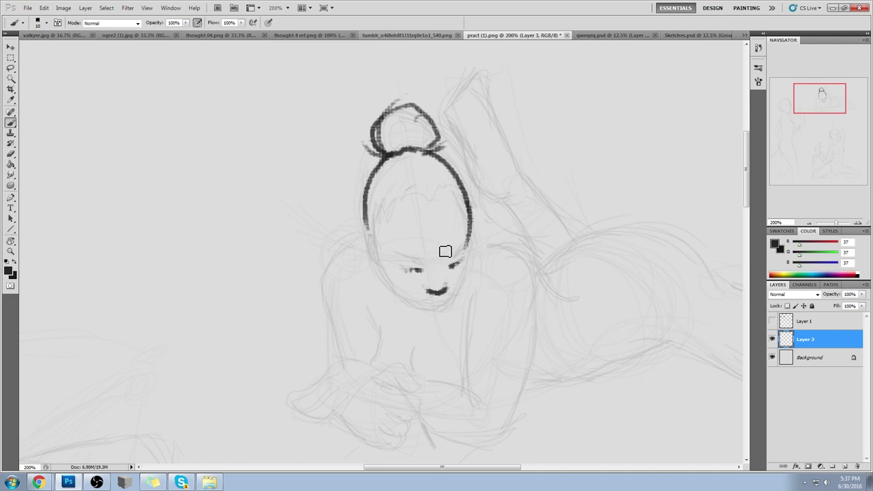
# Add the eyebrows and draw the jawline down both cheeks to the chin.
pyautogui.moveTo(452, 266); pyautogui.dragTo(466, 251)
pyautogui.moveTo(472, 240); pyautogui.dragTo(466, 272)
pyautogui.moveTo(380, 266); pyautogui.dragTo(407, 292)
pyautogui.moveTo(466, 281); pyautogui.dragTo(436, 308)
pyautogui.hotkey('ctrl', 'z')
pyautogui.hotkey('ctrl', 'z')
pyautogui.hotkey('ctrl', 'z')
pyautogui.moveTo(393, 221)
pyautogui.mouseDown()
pyautogui.moveTo(386, 165)
pyautogui.moveTo(442, 151)
pyautogui.mouseUp()
pyautogui.moveTo(434, 153)
pyautogui.mouseDown()
pyautogui.moveTo(481, 217)
pyautogui.moveTo(395, 220)
pyautogui.mouseUp()
pyautogui.moveTo(395, 220); pyautogui.dragTo(403, 291)
pyautogui.moveTo(483, 208); pyautogui.dragTo(452, 283)
pyautogui.moveTo(385, 173)
pyautogui.mouseDown()
pyautogui.moveTo(376, 235)
pyautogui.moveTo(400, 299)
pyautogui.moveTo(460, 288)
pyautogui.mouseUp()
pyautogui.hotkey('ctrl', 'alt', 'z')
pyautogui.hotkey('ctrl', 'alt', 'z')
pyautogui.hotkey('ctrl', 'alt', 'z')
pyautogui.hotkey('ctrl', 'alt', 'z')
pyautogui.hotkey('ctrl', 'alt', 'z')
pyautogui.hotkey('ctrl', 'alt', 'z')
pyautogui.hotkey('ctrl', 'alt', 'z')
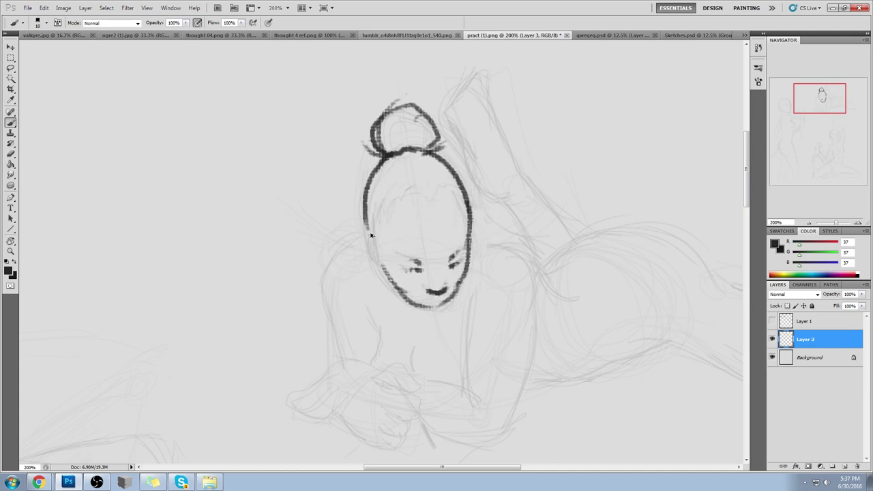
# Draw the ear contour on the left side of the head, joining the skull outline to the jaw.
pyautogui.hotkey('ctrl', 'alt', 'z')
pyautogui.moveTo(364, 232); pyautogui.dragTo(380, 264)
pyautogui.hotkey('ctrl', 'alt', 'z')
pyautogui.hotkey('ctrl', 'alt', 'z')
pyautogui.moveTo(366, 229); pyautogui.dragTo(377, 261)
pyautogui.moveTo(481, 255); pyautogui.dragTo(510, 198)
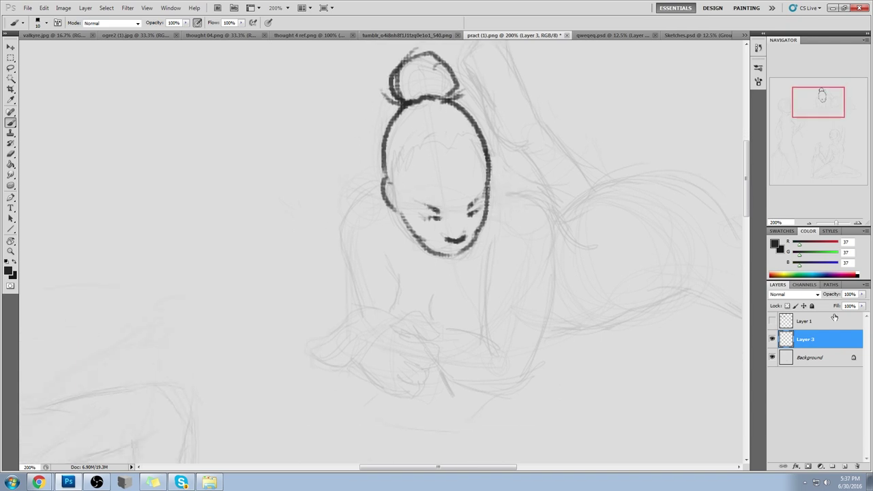
pyautogui.click(830, 357)
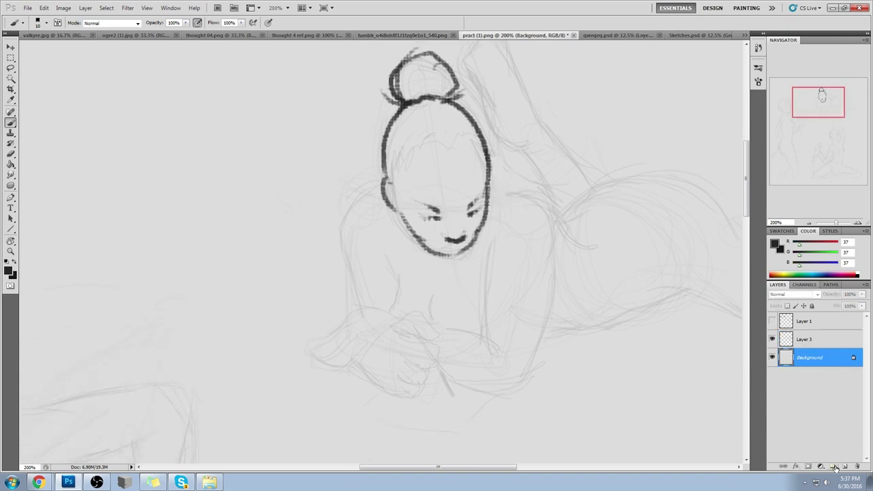
pyautogui.click(802, 339)
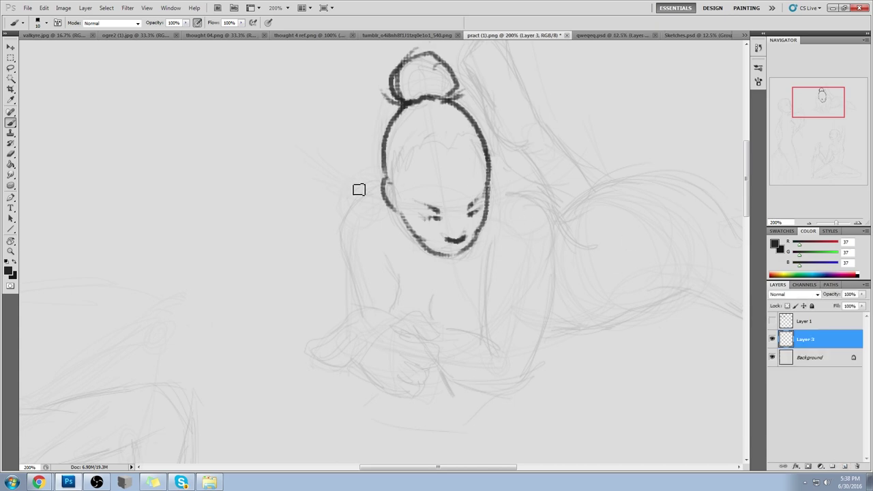
# Draw both shoulder curves of the reclining figure and the inner line of the left arm on Layer 3.
pyautogui.hotkey('ctrl', '-')
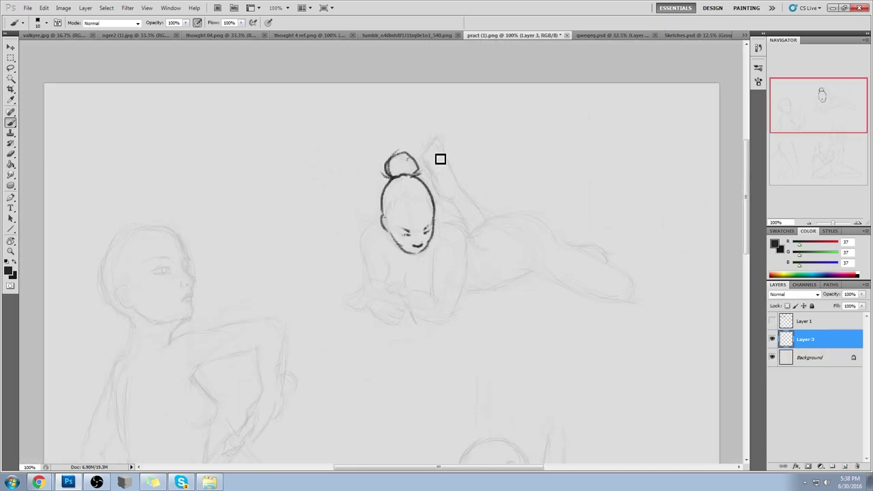
pyautogui.moveTo(434, 220); pyautogui.dragTo(466, 242)
pyautogui.moveTo(385, 222); pyautogui.dragTo(362, 258)
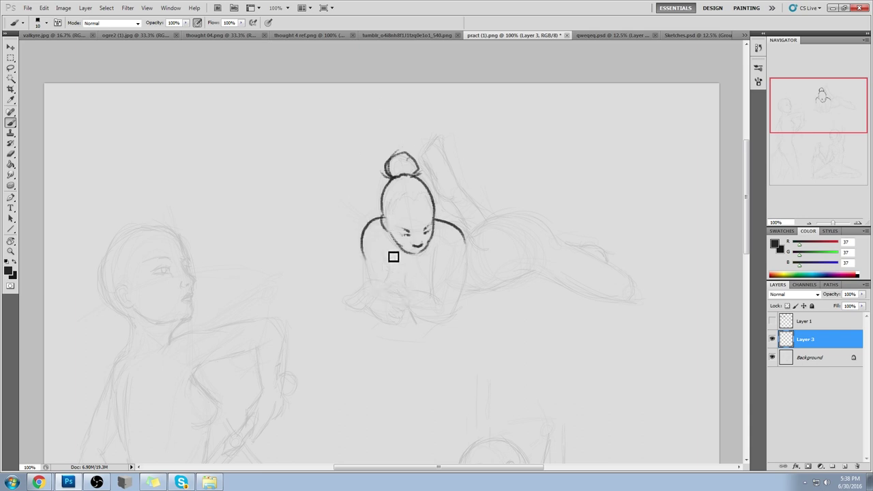
pyautogui.hotkey('ctrl', 'z')
pyautogui.moveTo(384, 218)
pyautogui.mouseDown()
pyautogui.moveTo(372, 264)
pyautogui.moveTo(387, 290)
pyautogui.mouseUp()
pyautogui.hotkey('ctrl', 'z')
pyautogui.moveTo(380, 253)
pyautogui.mouseDown()
pyautogui.moveTo(392, 272)
pyautogui.moveTo(386, 278)
pyautogui.mouseUp()
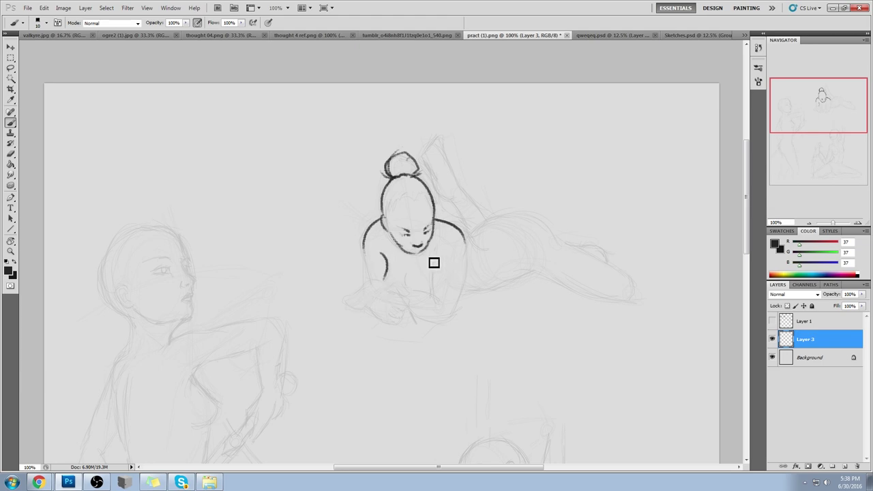
# Draw the inner line and the long outer contour of the right upper arm down toward the elbow.
pyautogui.moveTo(436, 257); pyautogui.dragTo(437, 286)
pyautogui.moveTo(469, 237); pyautogui.dragTo(444, 320)
pyautogui.hotkey('ctrl', 'z')
pyautogui.hotkey('ctrl', 'z')
pyautogui.moveTo(467, 240); pyautogui.dragTo(449, 310)
pyautogui.hotkey('ctrl', 'z')
pyautogui.moveTo(468, 237); pyautogui.dragTo(455, 310)
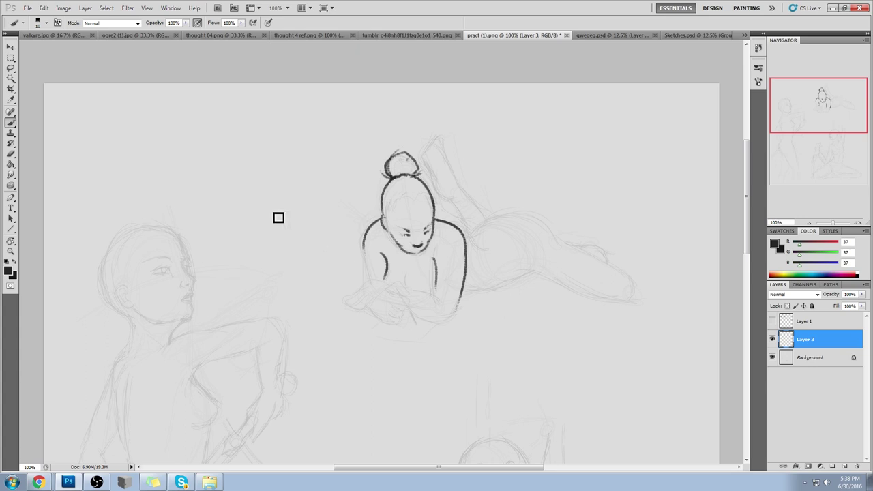
# Erase the inner line of the right arm and redraw it with the Brush.
pyautogui.press('e')
pyautogui.press('b')
pyautogui.press('e')
pyautogui.moveTo(440, 254); pyautogui.dragTo(435, 301)
pyautogui.press('b')
pyautogui.moveTo(433, 261); pyautogui.dragTo(435, 291)
# Draw the folded right forearm with its elbow, and extend the outer contour of the left upper arm.
pyautogui.moveTo(379, 285); pyautogui.dragTo(448, 317)
pyautogui.hotkey('ctrl', 'z')
pyautogui.moveTo(457, 242)
pyautogui.mouseDown()
pyautogui.moveTo(455, 317)
pyautogui.moveTo(366, 283)
pyautogui.mouseUp()
pyautogui.hotkey('ctrl', 'z')
pyautogui.moveTo(404, 270)
pyautogui.mouseDown()
pyautogui.moveTo(413, 293)
pyautogui.moveTo(442, 301)
pyautogui.mouseUp()
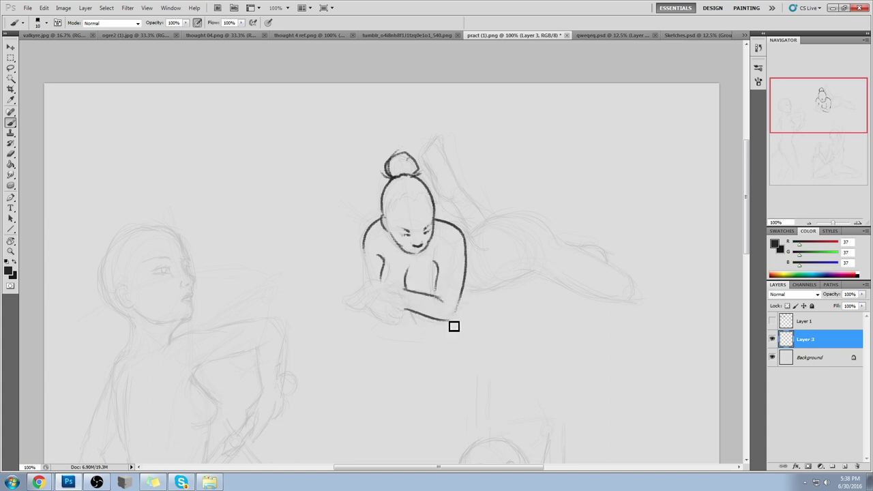
pyautogui.moveTo(447, 322); pyautogui.dragTo(460, 311)
pyautogui.moveTo(364, 247); pyautogui.dragTo(369, 282)
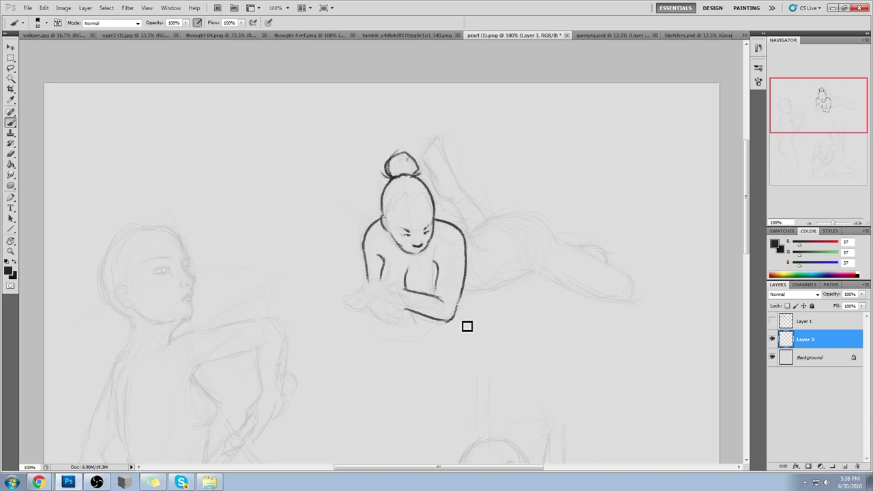
# Draw the lower back line rising from the right shoulder over the hip, doubled by a second curve.
pyautogui.moveTo(485, 318); pyautogui.dragTo(423, 306)
pyautogui.hotkey('ctrl', 'z')
pyautogui.moveTo(469, 239); pyautogui.dragTo(534, 212)
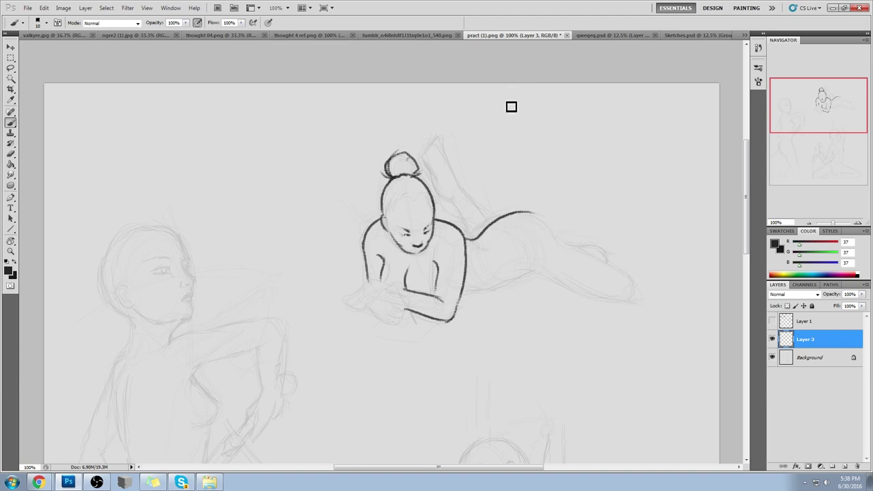
pyautogui.moveTo(468, 240); pyautogui.dragTo(519, 214)
pyautogui.hotkey('ctrl', 'z')
pyautogui.moveTo(469, 240); pyautogui.dragTo(506, 216)
# Draw the belly line from the elbow and the underside of the thigh out to the knee.
pyautogui.moveTo(462, 295); pyautogui.dragTo(537, 270)
pyautogui.hotkey('ctrl', 'z')
pyautogui.moveTo(462, 294)
pyautogui.mouseDown()
pyautogui.moveTo(505, 289)
pyautogui.moveTo(535, 270)
pyautogui.moveTo(607, 293)
pyautogui.mouseUp()
pyautogui.moveTo(529, 212); pyautogui.dragTo(579, 244)
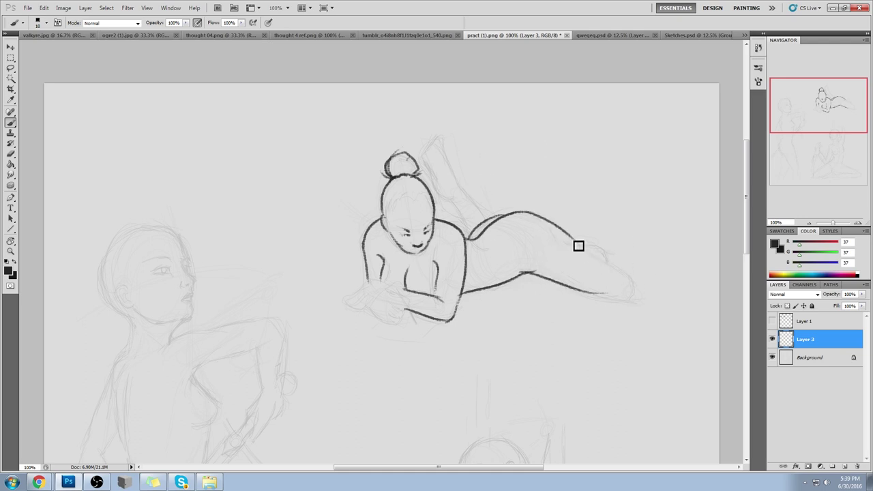
pyautogui.moveTo(565, 290); pyautogui.dragTo(626, 295)
pyautogui.hotkey('ctrl', 'z')
pyautogui.hotkey('ctrl', 'z')
pyautogui.hotkey('ctrl', 'z')
pyautogui.moveTo(525, 274); pyautogui.dragTo(634, 289)
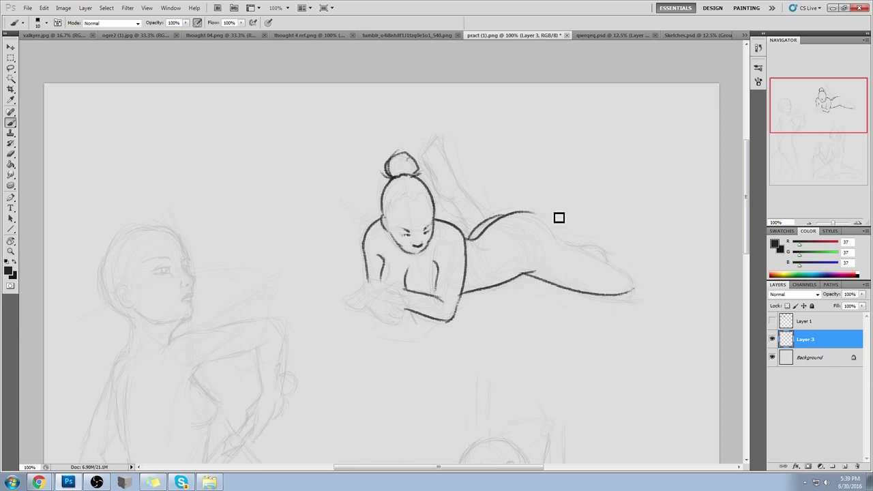
# Draw the upper contour of the thigh from the hip down to the knee and add the second knee behind it.
pyautogui.moveTo(540, 216); pyautogui.dragTo(570, 236)
pyautogui.hotkey('ctrl', 'z')
pyautogui.moveTo(533, 213); pyautogui.dragTo(627, 290)
pyautogui.hotkey('ctrl', 'z')
pyautogui.moveTo(548, 222); pyautogui.dragTo(633, 289)
pyautogui.hotkey('ctrl', 'z')
pyautogui.moveTo(554, 228); pyautogui.dragTo(637, 282)
pyautogui.moveTo(636, 294); pyautogui.dragTo(628, 272)
pyautogui.moveTo(570, 234); pyautogui.dragTo(624, 263)
pyautogui.hotkey('ctrl', 'z')
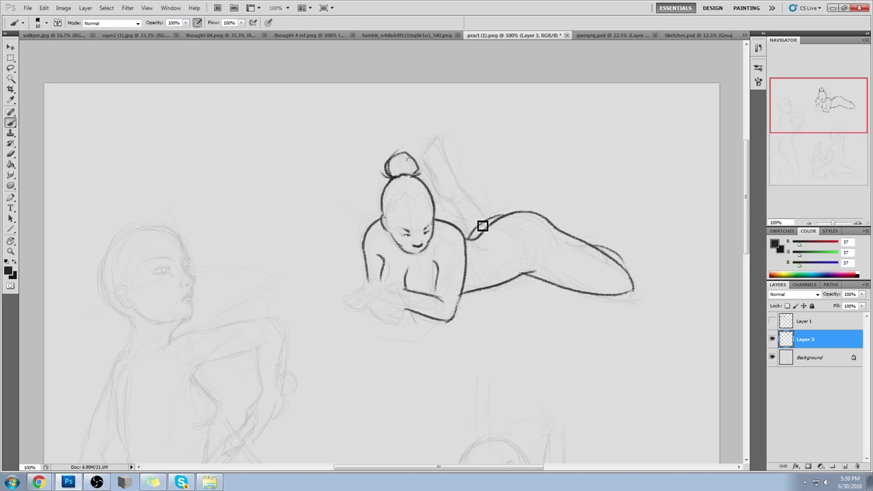
# Draw the raised lower leg behind the back and circle guides for the heel and ball of the foot.
pyautogui.moveTo(468, 237)
pyautogui.mouseDown()
pyautogui.moveTo(450, 200)
pyautogui.moveTo(493, 228)
pyautogui.moveTo(484, 239)
pyautogui.moveTo(471, 214)
pyautogui.moveTo(482, 256)
pyautogui.mouseUp()
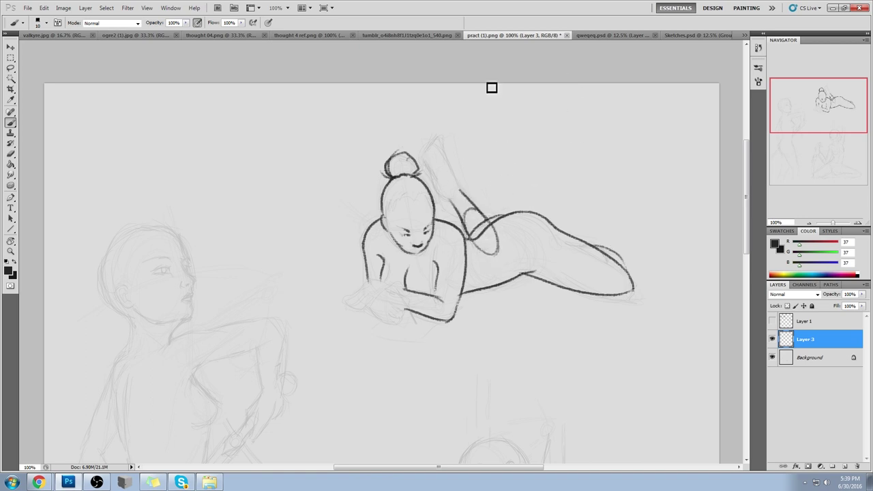
pyautogui.hotkey('ctrl', 'z')
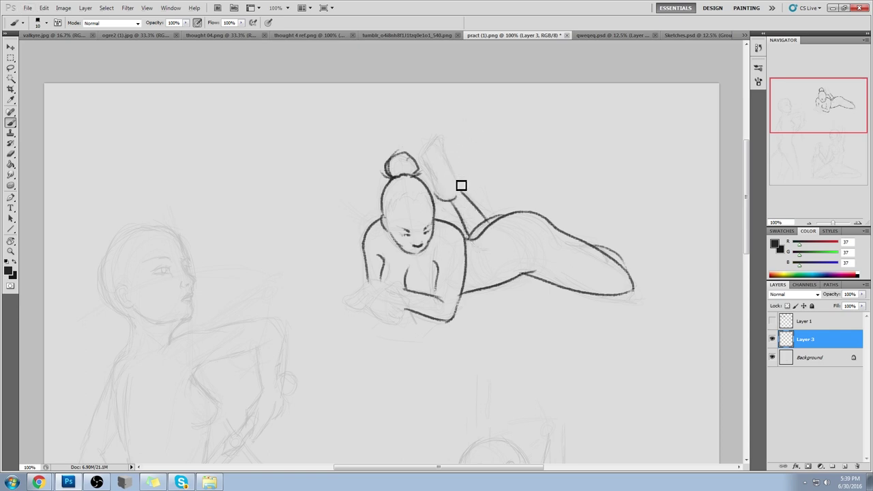
pyautogui.moveTo(454, 185)
pyautogui.mouseDown()
pyautogui.moveTo(452, 194)
pyautogui.moveTo(445, 151)
pyautogui.mouseUp()
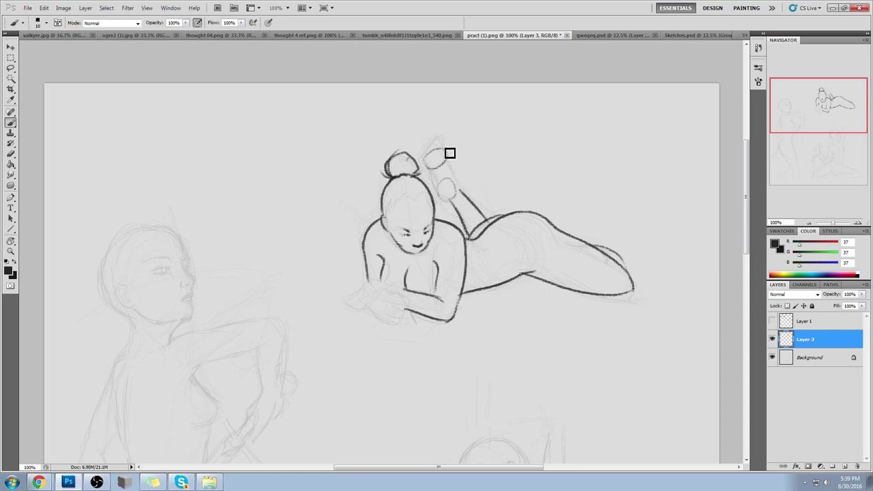
# Lighten the foot guides and draw the long side contours of the raised foot's sole.
pyautogui.press('e')
pyautogui.moveTo(444, 186)
pyautogui.mouseDown()
pyautogui.moveTo(435, 127)
pyautogui.moveTo(446, 189)
pyautogui.moveTo(470, 145)
pyautogui.moveTo(450, 148)
pyautogui.moveTo(446, 129)
pyautogui.moveTo(452, 185)
pyautogui.moveTo(433, 134)
pyautogui.moveTo(452, 188)
pyautogui.moveTo(444, 108)
pyautogui.moveTo(456, 200)
pyautogui.mouseUp()
pyautogui.hotkey('ctrl', 'z')
pyautogui.press('b')
pyautogui.hotkey('ctrl', 'z')
pyautogui.moveTo(450, 157); pyautogui.dragTo(467, 198)
pyautogui.hotkey('ctrl', 'z')
pyautogui.moveTo(450, 156); pyautogui.dragTo(460, 192)
pyautogui.hotkey('ctrl', 'z')
pyautogui.moveTo(450, 154)
pyautogui.mouseDown()
pyautogui.moveTo(466, 205)
pyautogui.moveTo(467, 168)
pyautogui.moveTo(453, 159)
pyautogui.moveTo(461, 193)
pyautogui.moveTo(425, 147)
pyautogui.moveTo(465, 194)
pyautogui.mouseUp()
pyautogui.hotkey('ctrl', 'z')
pyautogui.moveTo(430, 171); pyautogui.dragTo(442, 199)
pyautogui.hotkey('ctrl', 'z')
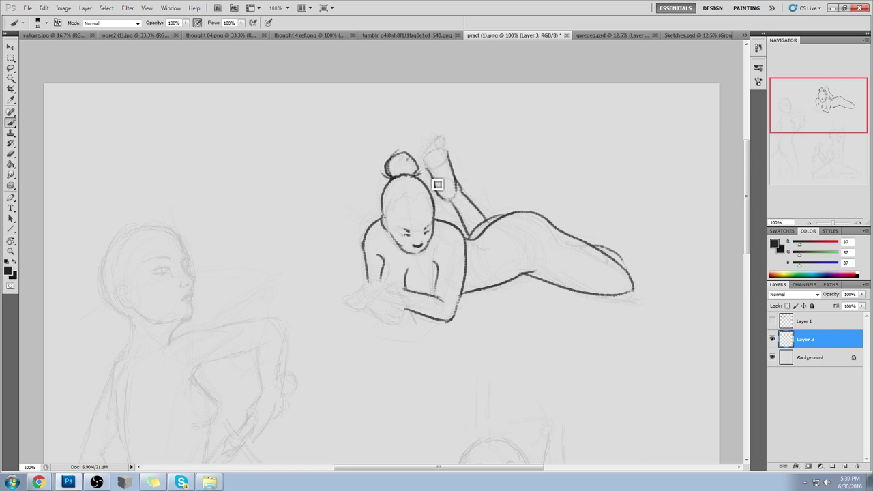
# Finish the outline of the raised foot with its toe and add a short crease mark on the lower back.
pyautogui.moveTo(437, 184)
pyautogui.mouseDown()
pyautogui.moveTo(448, 150)
pyautogui.moveTo(455, 158)
pyautogui.mouseUp()
pyautogui.press('e')
pyautogui.press('b')
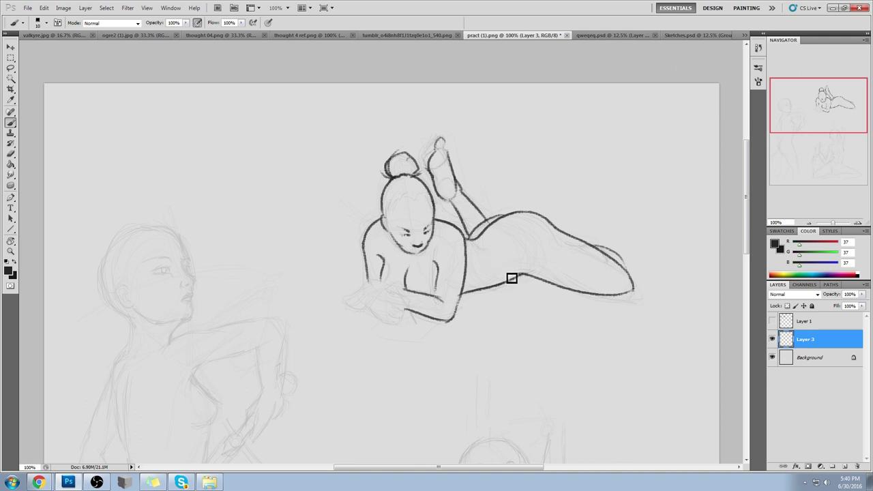
pyautogui.moveTo(485, 243); pyautogui.dragTo(486, 262)
# Rework the right side of the head outline and draw loose hair strands over the forehead.
pyautogui.press('e')
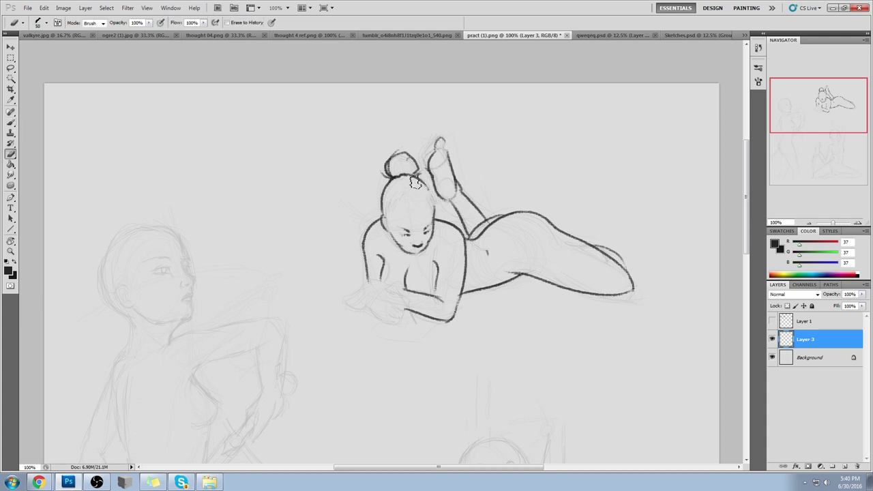
pyautogui.press('b')
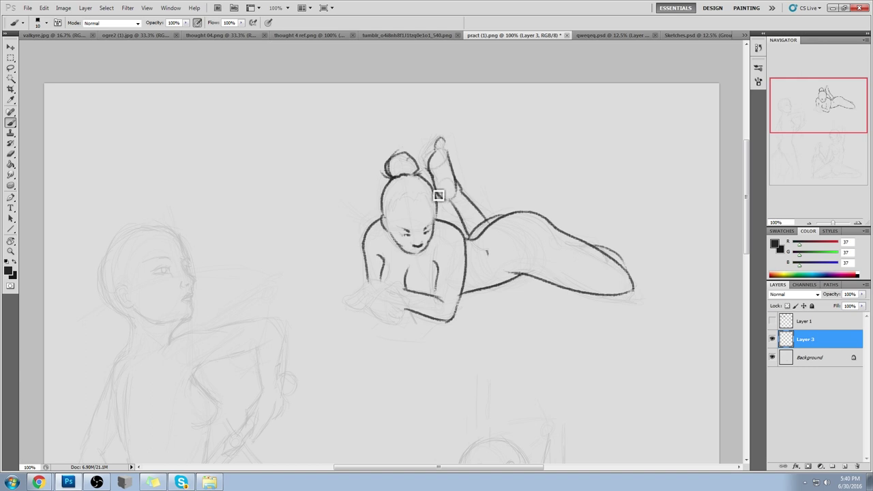
pyautogui.moveTo(411, 199)
pyautogui.mouseDown()
pyautogui.moveTo(420, 205)
pyautogui.moveTo(413, 209)
pyautogui.mouseUp()
pyautogui.moveTo(416, 176)
pyautogui.mouseDown()
pyautogui.moveTo(427, 203)
pyautogui.moveTo(409, 229)
pyautogui.mouseUp()
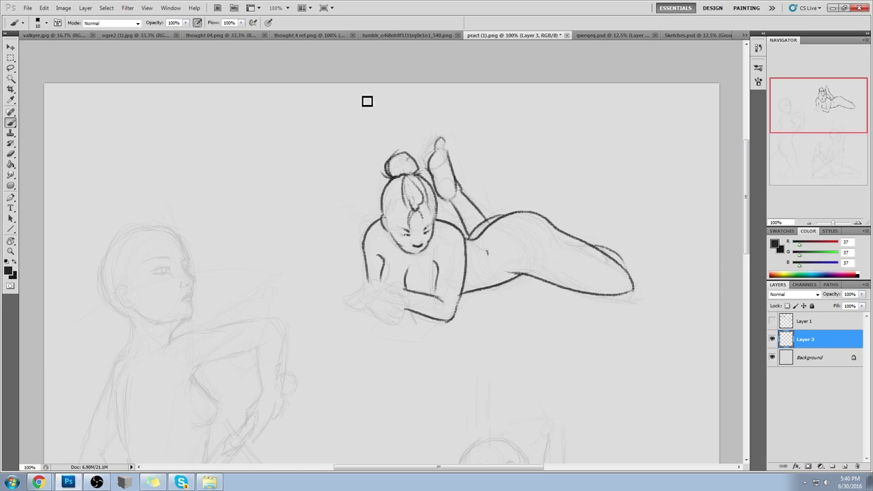
pyautogui.moveTo(402, 179); pyautogui.dragTo(392, 207)
pyautogui.hotkey('ctrl', 'alt', 'z')
pyautogui.moveTo(439, 140); pyautogui.dragTo(441, 163)
# Draw the back contour of the seated figure as one long curve from the armpit to the hip.
pyautogui.moveTo(544, 329); pyautogui.dragTo(495, 145)
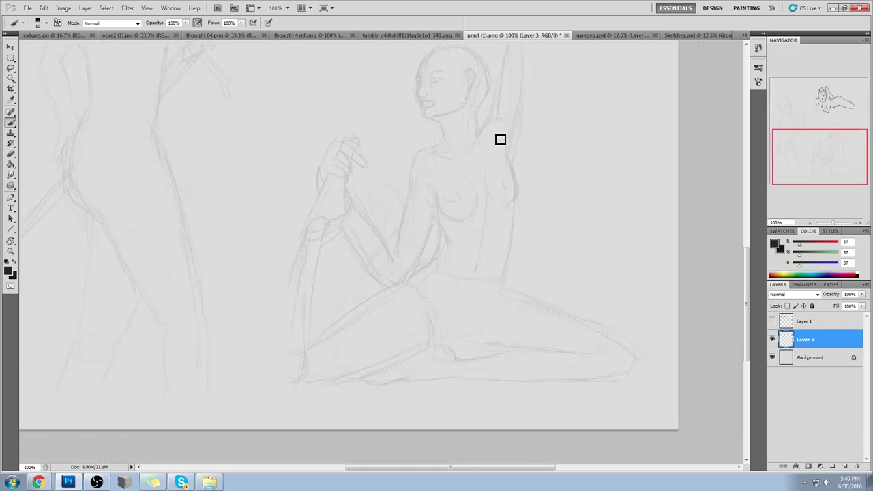
pyautogui.moveTo(516, 117); pyautogui.dragTo(507, 243)
pyautogui.hotkey('ctrl', 'z')
pyautogui.moveTo(512, 152); pyautogui.dragTo(493, 293)
pyautogui.hotkey('ctrl', 'z')
pyautogui.moveTo(520, 134); pyautogui.dragTo(513, 249)
pyautogui.hotkey('ctrl', 'z')
pyautogui.moveTo(503, 147)
pyautogui.mouseDown()
pyautogui.moveTo(518, 211)
pyautogui.moveTo(499, 283)
pyautogui.mouseUp()
pyautogui.hotkey('ctrl', 'z')
pyautogui.moveTo(518, 194)
pyautogui.mouseDown()
pyautogui.moveTo(491, 299)
pyautogui.moveTo(518, 212)
pyautogui.mouseUp()
pyautogui.moveTo(561, 112)
pyautogui.mouseDown()
pyautogui.moveTo(596, 168)
pyautogui.moveTo(569, 273)
pyautogui.mouseUp()
pyautogui.moveTo(600, 167)
pyautogui.mouseDown()
pyautogui.moveTo(588, 177)
pyautogui.moveTo(588, 148)
pyautogui.moveTo(598, 194)
pyautogui.mouseUp()
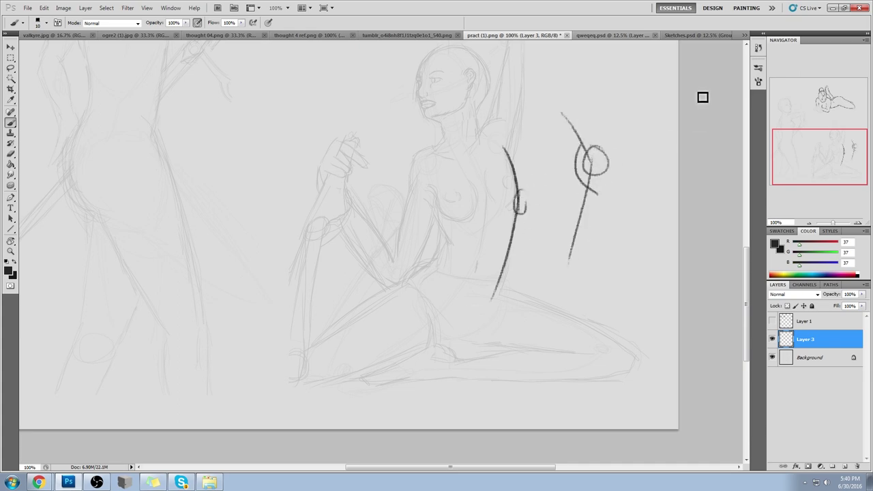
pyautogui.hotkey('ctrl', 'alt', 'z')
pyautogui.hotkey('ctrl', 'alt', 'z')
pyautogui.hotkey('ctrl', 'alt', 'z')
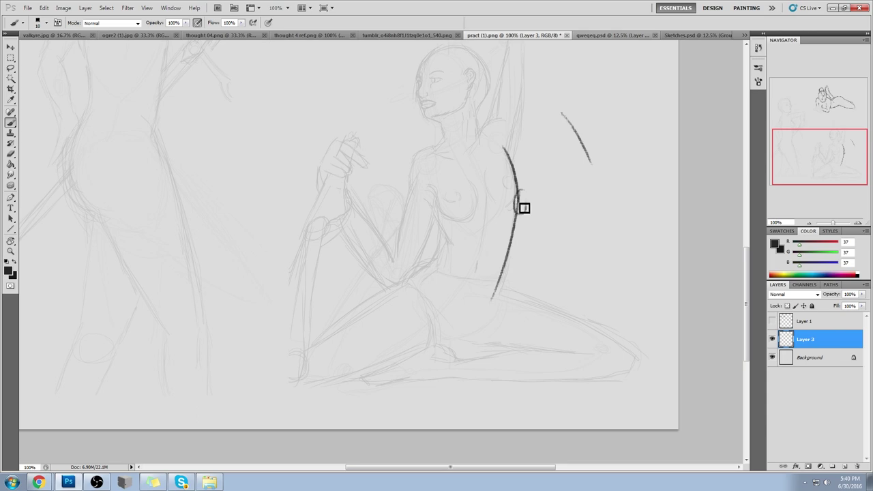
pyautogui.hotkey('ctrl', 'alt', 'z')
pyautogui.hotkey('ctrl', 'alt', 'z')
# Draw the rear contour of the seated figure's raised upper arm, curving up from the armpit.
pyautogui.moveTo(518, 179); pyautogui.dragTo(524, 96)
pyautogui.moveTo(555, 123); pyautogui.dragTo(535, 189)
pyautogui.hotkey('ctrl', 'alt', 'z')
pyautogui.moveTo(496, 237); pyautogui.dragTo(497, 139)
pyautogui.hotkey('ctrl', 'alt', 'z')
pyautogui.hotkey('ctrl', 'z')
pyautogui.hotkey('ctrl', 'z')
pyautogui.hotkey('ctrl', 'z')
pyautogui.hotkey('ctrl', 'z')
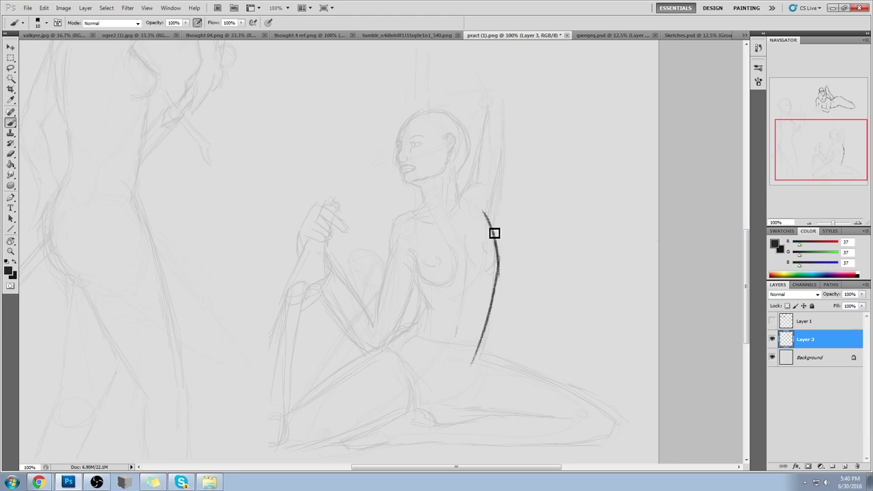
pyautogui.hotkey('ctrl', 'z')
pyautogui.hotkey('ctrl', 'z')
pyautogui.hotkey('ctrl', 'z')
pyautogui.hotkey('ctrl', 'z')
pyautogui.moveTo(494, 244); pyautogui.dragTo(504, 148)
pyautogui.hotkey('ctrl', 'z')
pyautogui.moveTo(493, 246); pyautogui.dragTo(501, 156)
pyautogui.hotkey('ctrl', 'z')
pyautogui.hotkey('ctrl', 'z')
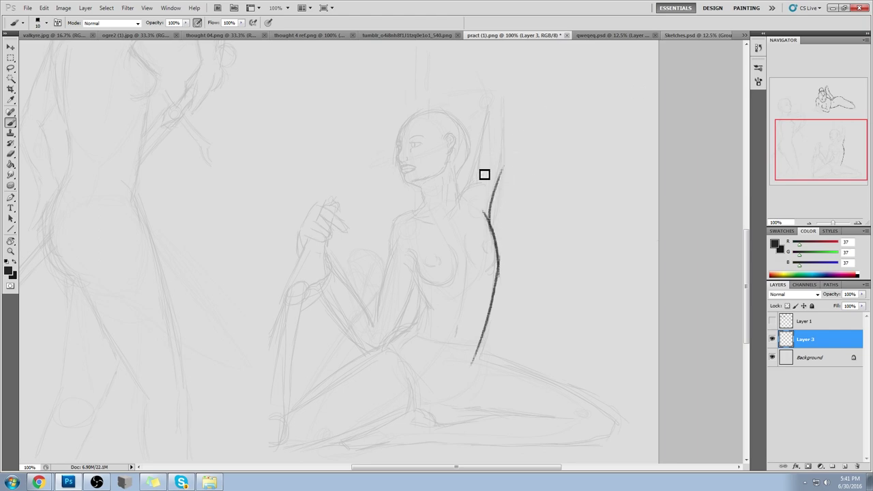
# Draw the seated figure's shoulder line and the remaining upper arm and forearm contours of the raised arm.
pyautogui.moveTo(458, 203); pyautogui.dragTo(485, 171)
pyautogui.hotkey('ctrl', 'z')
pyautogui.moveTo(458, 203); pyautogui.dragTo(477, 184)
pyautogui.hotkey('ctrl', 'z')
pyautogui.moveTo(477, 185); pyautogui.dragTo(394, 220)
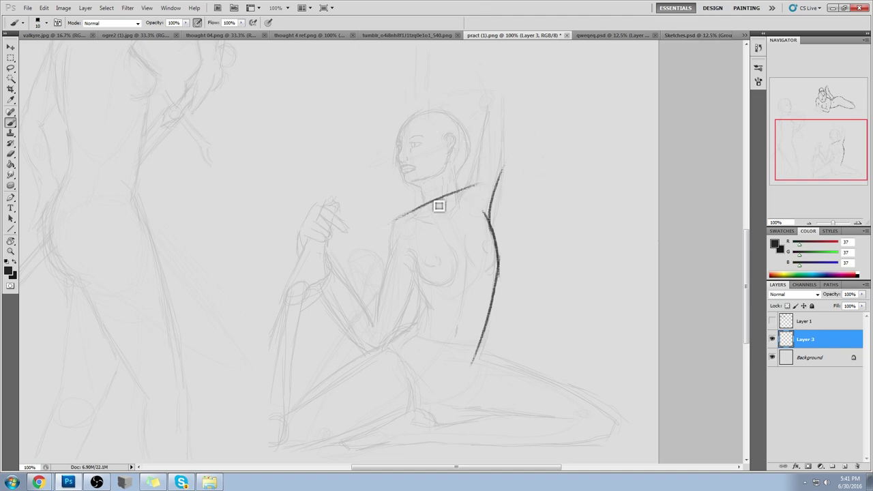
pyautogui.hotkey('ctrl', 'z')
pyautogui.moveTo(480, 176)
pyautogui.mouseDown()
pyautogui.moveTo(457, 196)
pyautogui.moveTo(492, 122)
pyautogui.mouseUp()
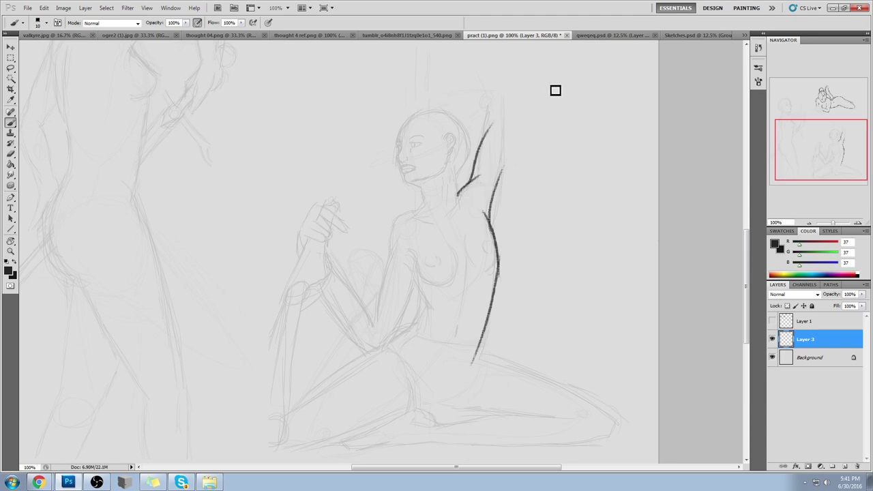
pyautogui.moveTo(519, 139)
pyautogui.mouseDown()
pyautogui.moveTo(523, 165)
pyautogui.moveTo(510, 198)
pyautogui.mouseUp()
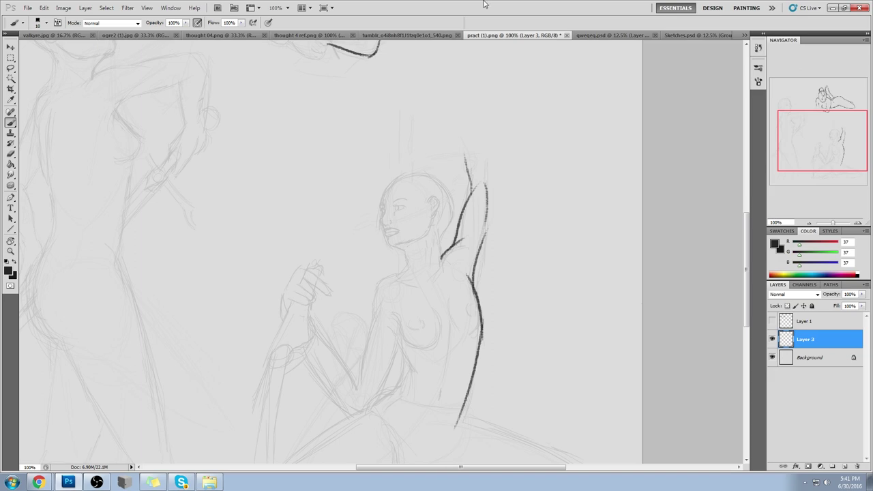
pyautogui.moveTo(523, 227); pyautogui.dragTo(533, 118)
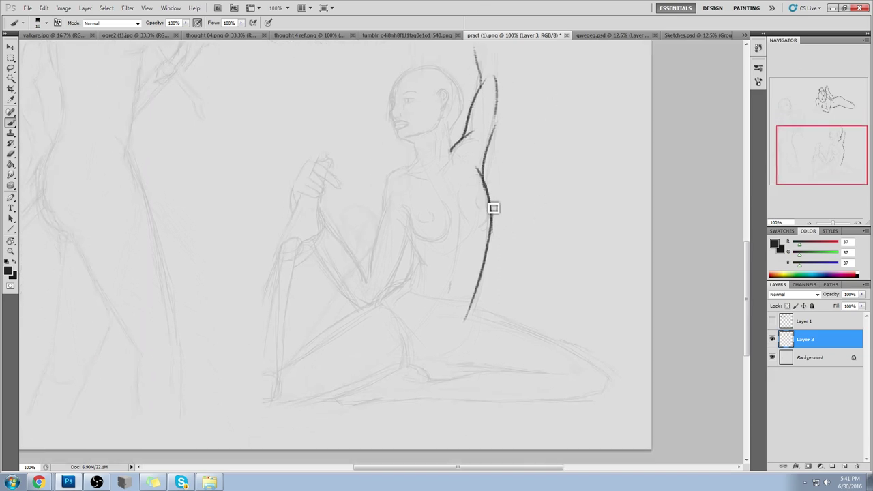
# Draw the seated figure's left-hand waist contour, angling in from the ribcage and back out to the hip.
pyautogui.moveTo(405, 227); pyautogui.dragTo(426, 254)
pyautogui.hotkey('ctrl', 'z')
pyautogui.moveTo(407, 225); pyautogui.dragTo(436, 270)
pyautogui.hotkey('ctrl', 'z')
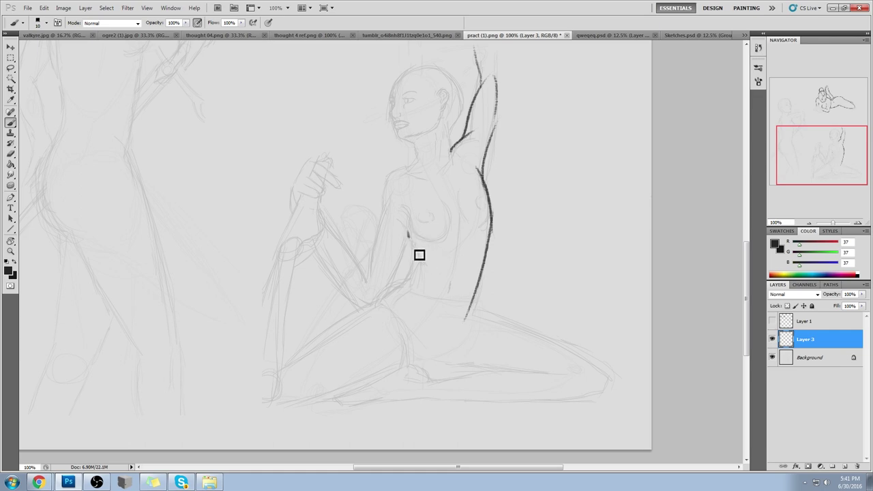
pyautogui.moveTo(424, 259); pyautogui.dragTo(386, 298)
pyautogui.hotkey('ctrl', 'z')
pyautogui.moveTo(408, 236); pyautogui.dragTo(423, 263)
pyautogui.moveTo(408, 239); pyautogui.dragTo(382, 298)
pyautogui.hotkey('ctrl', 'z')
pyautogui.moveTo(407, 239); pyautogui.dragTo(380, 300)
# Extend the seated figure's back contour down past the waist into the hip.
pyautogui.moveTo(476, 292)
pyautogui.mouseDown()
pyautogui.moveTo(453, 341)
pyautogui.moveTo(483, 275)
pyautogui.moveTo(464, 331)
pyautogui.mouseUp()
pyautogui.hotkey('ctrl', 'z')
pyautogui.press('e')
pyautogui.press('b')
pyautogui.hotkey('ctrl', 'z')
pyautogui.moveTo(487, 261); pyautogui.dragTo(464, 327)
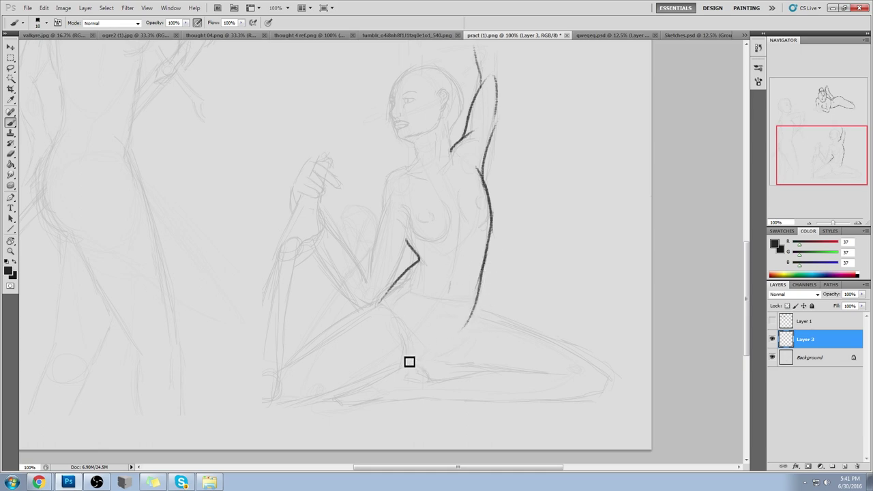
# Draw the upper and lower contours of the seated figure's right-hand thigh from the hip out to the knee.
pyautogui.moveTo(484, 297); pyautogui.dragTo(513, 326)
pyautogui.moveTo(431, 361)
pyautogui.mouseDown()
pyautogui.moveTo(518, 392)
pyautogui.moveTo(558, 386)
pyautogui.mouseUp()
pyautogui.hotkey('ctrl', 'z')
pyautogui.moveTo(426, 358); pyautogui.dragTo(558, 374)
pyautogui.moveTo(487, 306); pyautogui.dragTo(605, 366)
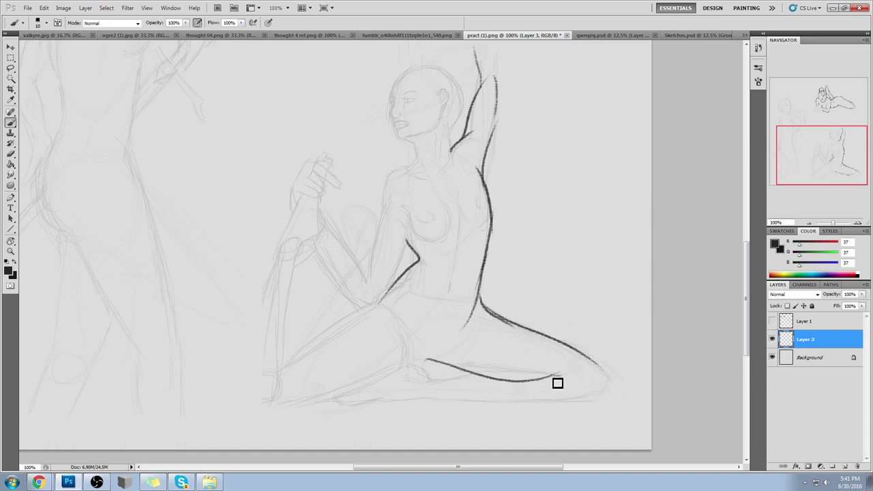
# Draw the underside of the folded lower leg and close the right-hand knee with short contour strokes.
pyautogui.moveTo(467, 391); pyautogui.dragTo(568, 392)
pyautogui.moveTo(591, 358)
pyautogui.mouseDown()
pyautogui.moveTo(614, 377)
pyautogui.moveTo(600, 397)
pyautogui.moveTo(547, 402)
pyautogui.mouseUp()
pyautogui.hotkey('ctrl', 'z')
pyautogui.hotkey('ctrl', 'z')
pyautogui.hotkey('ctrl', 'z')
pyautogui.moveTo(600, 393); pyautogui.dragTo(549, 401)
pyautogui.press('space')
pyautogui.moveTo(585, 201); pyautogui.dragTo(576, 235)
pyautogui.moveTo(402, 242); pyautogui.dragTo(420, 203)
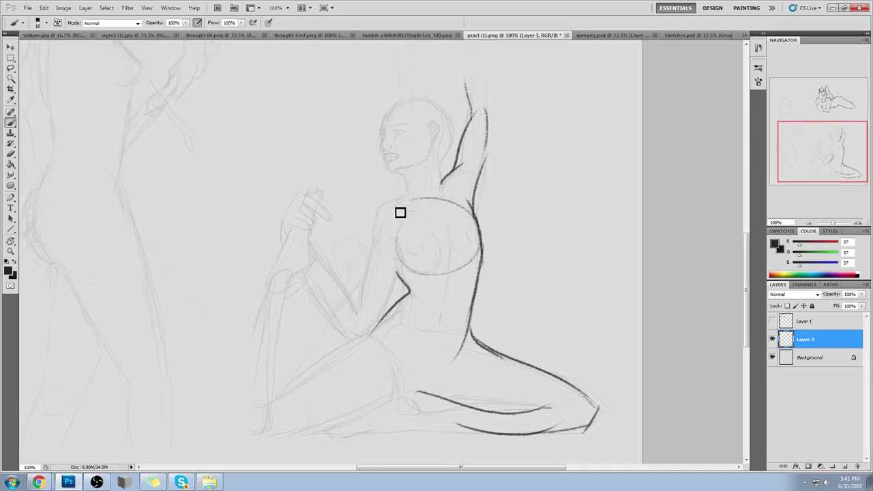
pyautogui.hotkey('ctrl', 'z')
# Add a new layer above Layer 3 and draw the outline of the seated figure's right-hand breast on it.
pyautogui.click(844, 466)
pyautogui.moveTo(467, 259); pyautogui.dragTo(487, 245)
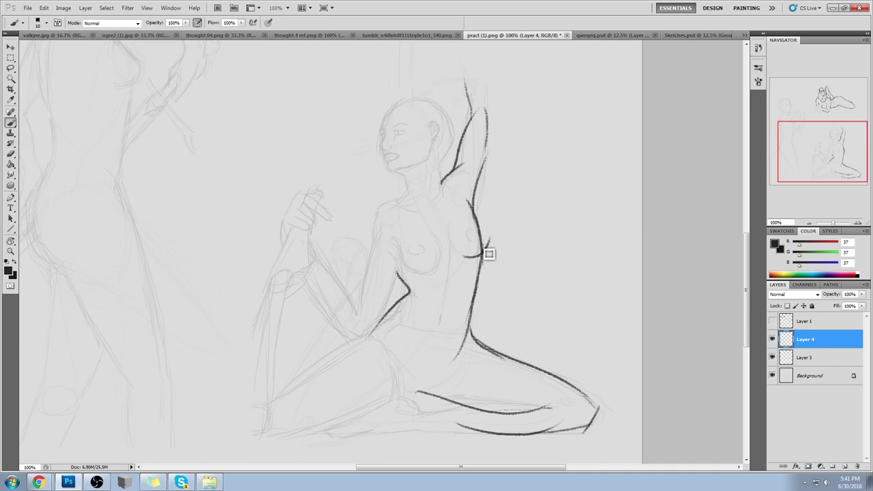
pyautogui.moveTo(459, 202); pyautogui.dragTo(489, 239)
pyautogui.hotkey('ctrl', 'z')
pyautogui.moveTo(459, 201)
pyautogui.mouseDown()
pyautogui.moveTo(490, 240)
pyautogui.moveTo(486, 252)
pyautogui.mouseUp()
pyautogui.hotkey('ctrl', 'alt', 'z')
pyautogui.hotkey('ctrl', 'alt', 'z')
pyautogui.moveTo(467, 202); pyautogui.dragTo(489, 247)
pyautogui.hotkey('ctrl', 'z')
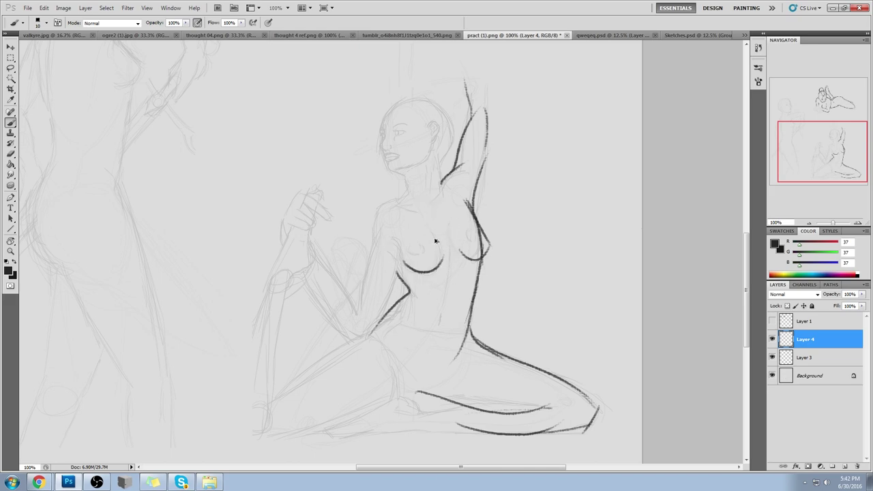
# Draw the curved underside of the seated figure's left-hand breast.
pyautogui.moveTo(413, 274)
pyautogui.mouseDown()
pyautogui.moveTo(438, 238)
pyautogui.moveTo(409, 266)
pyautogui.moveTo(445, 269)
pyautogui.moveTo(401, 243)
pyautogui.mouseUp()
pyautogui.hotkey('ctrl', 'z')
pyautogui.hotkey('ctrl', 'z')
pyautogui.moveTo(406, 265)
pyautogui.mouseDown()
pyautogui.moveTo(439, 261)
pyautogui.moveTo(423, 275)
pyautogui.moveTo(441, 259)
pyautogui.mouseUp()
pyautogui.hotkey('ctrl', 'z')
# Mark the seated figure's abdomen with a short rib stroke and a small navel stroke.
pyautogui.moveTo(442, 198); pyautogui.dragTo(453, 265)
pyautogui.hotkey('ctrl', 'z')
pyautogui.moveTo(442, 192); pyautogui.dragTo(458, 274)
pyautogui.hotkey('ctrl', 'z')
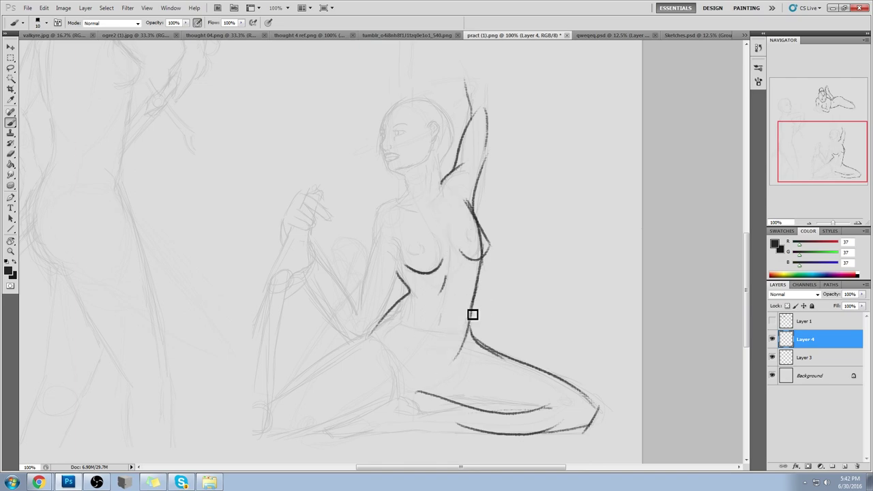
pyautogui.moveTo(451, 279)
pyautogui.mouseDown()
pyautogui.moveTo(419, 300)
pyautogui.moveTo(436, 364)
pyautogui.moveTo(475, 320)
pyautogui.moveTo(454, 317)
pyautogui.mouseUp()
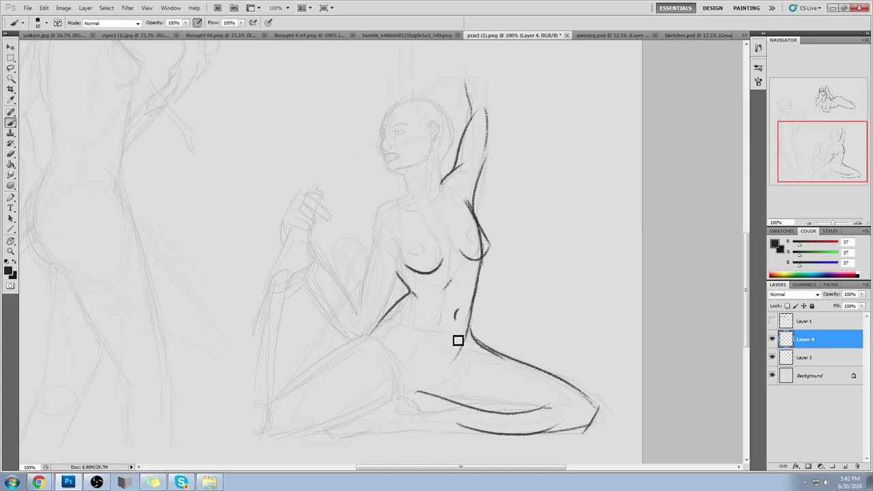
pyautogui.keyDown('shift'); pyautogui.click(501, 317); pyautogui.keyUp('shift')
pyautogui.hotkey('ctrl', 'z')
pyautogui.moveTo(448, 311)
pyautogui.mouseDown()
pyautogui.moveTo(462, 305)
pyautogui.moveTo(437, 343)
pyautogui.moveTo(461, 312)
pyautogui.mouseUp()
pyautogui.hotkey('ctrl', 'z')
pyautogui.hotkey('ctrl', 'z')
# Draw the lower pelvis curve rising from the crotch towards the right-hand hip.
pyautogui.moveTo(445, 380)
pyautogui.mouseDown()
pyautogui.moveTo(415, 392)
pyautogui.moveTo(452, 374)
pyautogui.moveTo(477, 313)
pyautogui.moveTo(444, 388)
pyautogui.moveTo(484, 296)
pyautogui.mouseUp()
pyautogui.hotkey('ctrl', 'z')
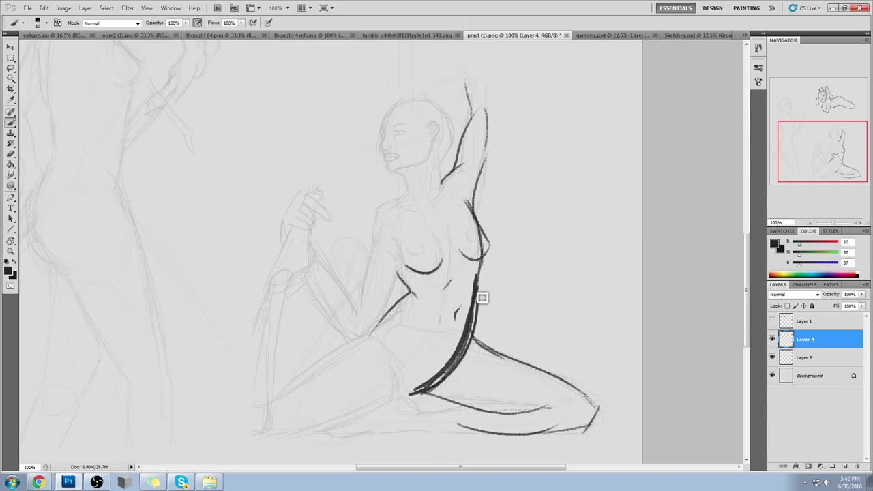
pyautogui.hotkey('ctrl', 'z')
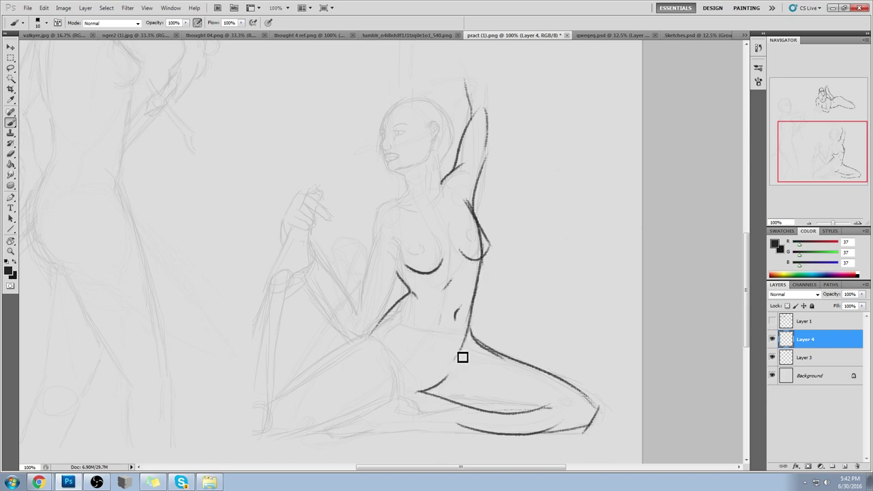
pyautogui.hotkey('ctrl', 'alt', 'z')
pyautogui.moveTo(420, 394); pyautogui.dragTo(470, 334)
pyautogui.hotkey('ctrl', 'z')
pyautogui.moveTo(422, 394); pyautogui.dragTo(449, 373)
pyautogui.hotkey('ctrl', 'z')
# Clean up the lower end of the back contour at the hip on Layer 3.
pyautogui.press('e')
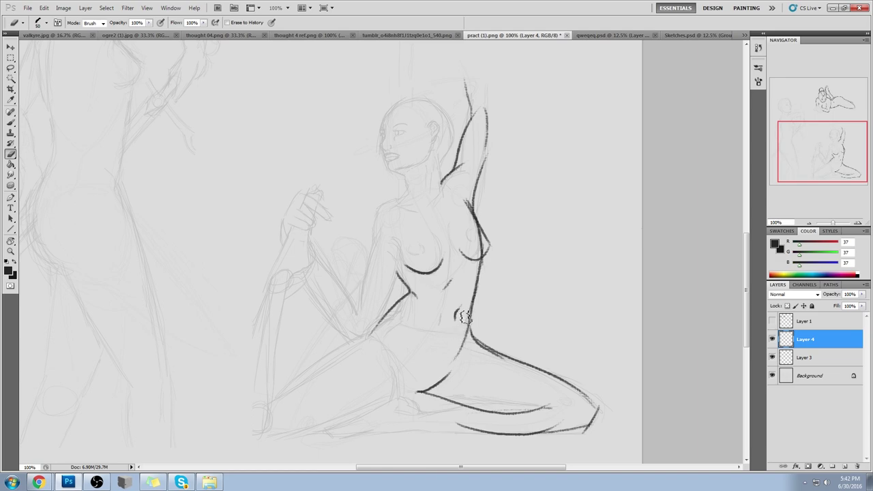
pyautogui.click(828, 359)
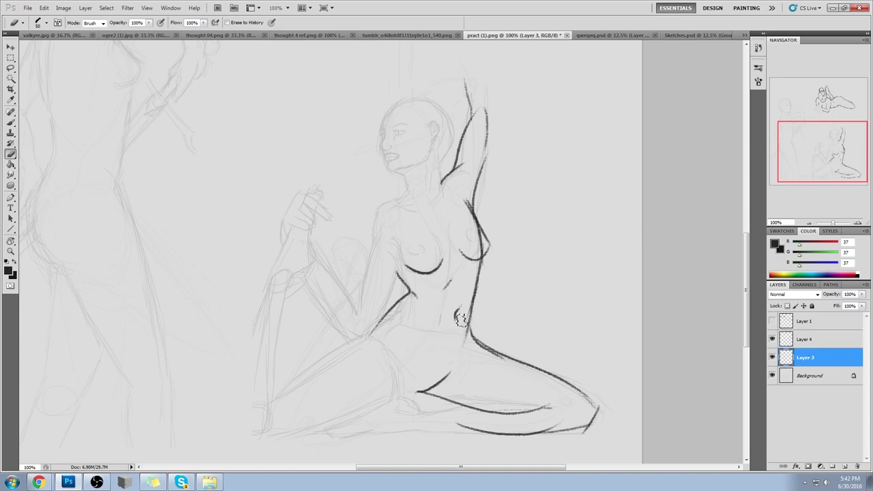
pyautogui.press('b')
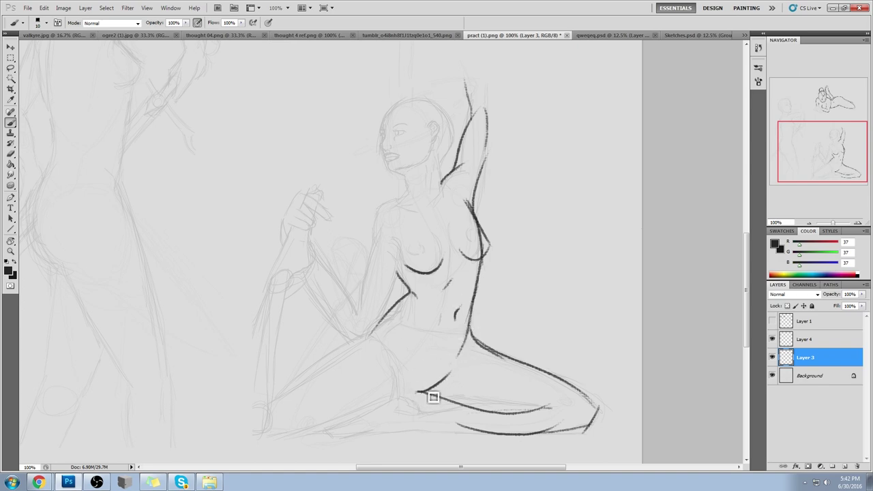
# Draw the left-hand thigh's top contour from the waist to the knee and start its underside from the crotch.
pyautogui.moveTo(424, 395); pyautogui.dragTo(336, 418)
pyautogui.moveTo(378, 333); pyautogui.dragTo(259, 404)
pyautogui.hotkey('ctrl', 'z')
pyautogui.moveTo(381, 328); pyautogui.dragTo(276, 404)
pyautogui.hotkey('ctrl', 'z')
pyautogui.moveTo(383, 336); pyautogui.dragTo(276, 401)
pyautogui.hotkey('ctrl', 'z')
pyautogui.moveTo(382, 333)
pyautogui.mouseDown()
pyautogui.moveTo(344, 353)
pyautogui.moveTo(272, 399)
pyautogui.mouseUp()
# Draw the underside of the left-hand thigh as one smooth curve out to the knee.
pyautogui.moveTo(407, 393); pyautogui.dragTo(260, 439)
pyautogui.moveTo(447, 316)
pyautogui.mouseDown()
pyautogui.moveTo(495, 255)
pyautogui.moveTo(488, 258)
pyautogui.mouseUp()
pyautogui.hotkey('ctrl', 'z')
pyautogui.moveTo(424, 339)
pyautogui.mouseDown()
pyautogui.moveTo(304, 374)
pyautogui.moveTo(297, 358)
pyautogui.mouseUp()
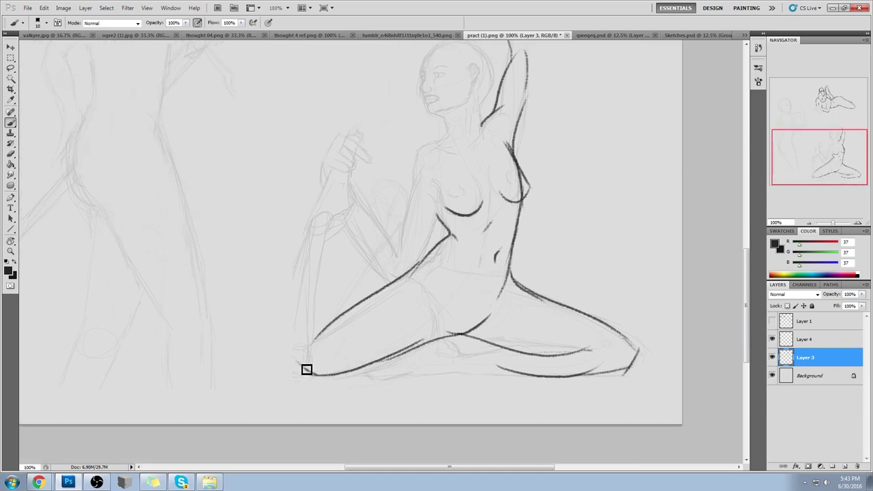
pyautogui.moveTo(570, 184); pyautogui.dragTo(516, 224)
pyautogui.hotkey('ctrl', 'alt', 'z')
pyautogui.hotkey('ctrl', 'alt', 'z')
pyautogui.moveTo(355, 393); pyautogui.dragTo(263, 412)
pyautogui.hotkey('ctrl', 'z')
pyautogui.moveTo(347, 396); pyautogui.dragTo(269, 406)
pyautogui.moveTo(525, 247); pyautogui.dragTo(524, 288)
pyautogui.moveTo(447, 187); pyautogui.dragTo(349, 251)
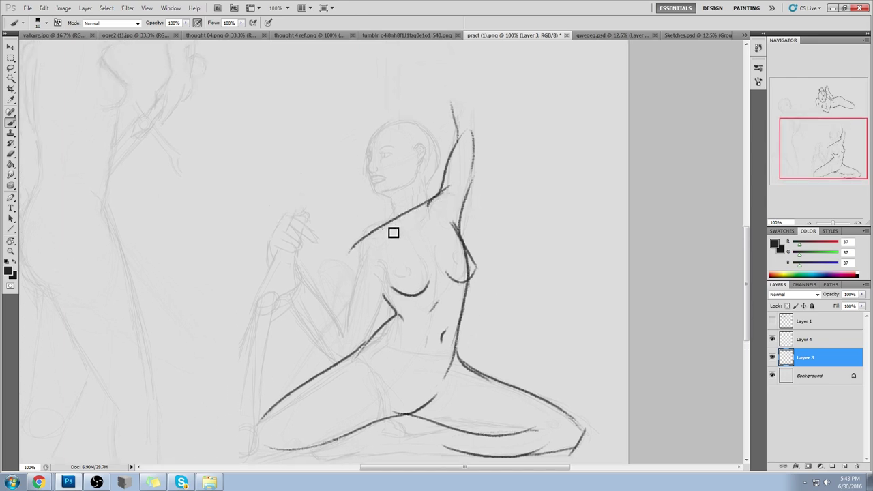
pyautogui.hotkey('ctrl', 'z')
pyautogui.moveTo(442, 203); pyautogui.dragTo(346, 264)
pyautogui.hotkey('ctrl', 'z')
# Draw the rounded left-hand shoulder contour and carry it down the side of the torso to the waist.
pyautogui.moveTo(390, 219); pyautogui.dragTo(356, 254)
pyautogui.hotkey('ctrl', 'z')
pyautogui.hotkey('ctrl', 'z')
pyautogui.hotkey('ctrl', 'z')
pyautogui.hotkey('ctrl', 'z')
pyautogui.moveTo(376, 282); pyautogui.dragTo(361, 254)
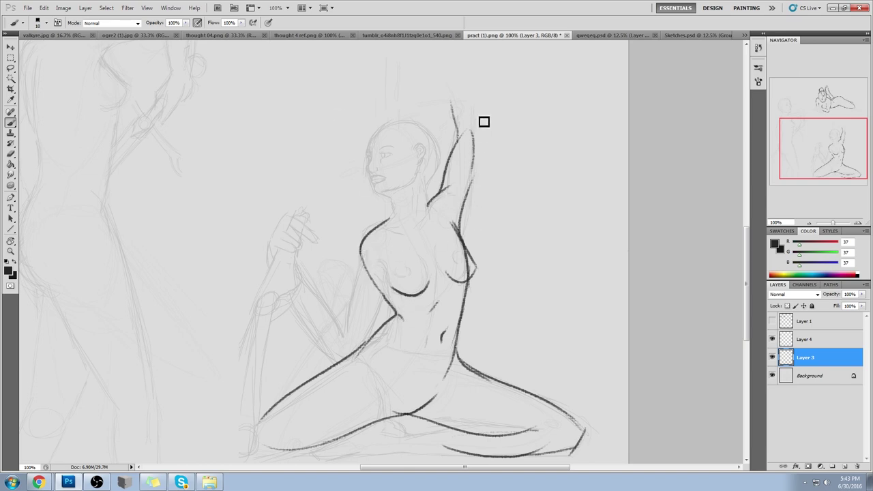
# Draw an inner thigh curve, a waistband line and construction ellipses around the thigh tops and knees.
pyautogui.moveTo(394, 404); pyautogui.dragTo(381, 362)
pyautogui.moveTo(368, 357); pyautogui.dragTo(364, 347)
pyautogui.moveTo(289, 457); pyautogui.dragTo(285, 453)
pyautogui.moveTo(368, 346)
pyautogui.mouseDown()
pyautogui.moveTo(456, 356)
pyautogui.moveTo(399, 412)
pyautogui.mouseUp()
pyautogui.moveTo(455, 356)
pyautogui.mouseDown()
pyautogui.moveTo(399, 409)
pyautogui.moveTo(522, 432)
pyautogui.moveTo(561, 416)
pyautogui.moveTo(543, 437)
pyautogui.mouseUp()
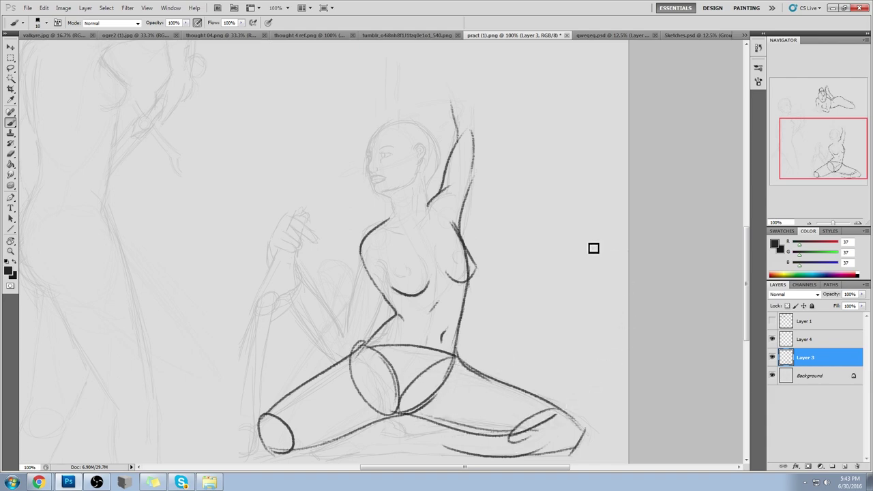
# Try a curved centre line running down the torso from the neck to the crotch.
pyautogui.moveTo(400, 192); pyautogui.dragTo(394, 413)
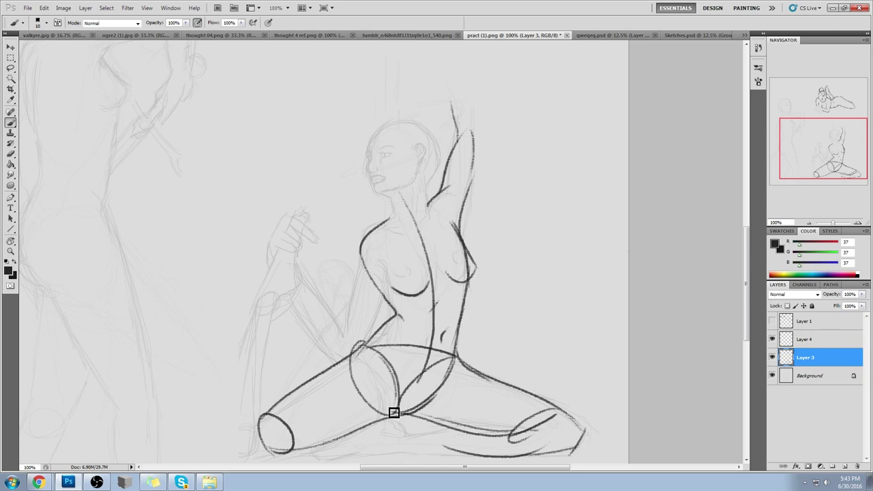
pyautogui.hotkey('ctrl', 'z')
pyautogui.moveTo(412, 177); pyautogui.dragTo(378, 411)
pyautogui.hotkey('ctrl', 'z')
pyautogui.moveTo(406, 178); pyautogui.dragTo(396, 409)
pyautogui.hotkey('ctrl', 'z')
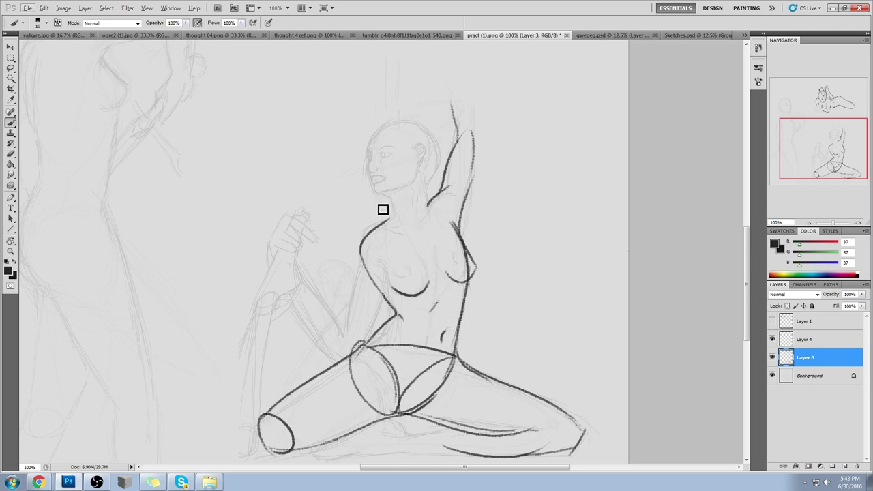
# Try several long practice arcs in the blank area between the figures, then undo them all.
pyautogui.moveTo(293, 173); pyautogui.dragTo(464, 268)
pyautogui.moveTo(415, 133); pyautogui.dragTo(392, 254)
pyautogui.moveTo(315, 275); pyautogui.dragTo(514, 211)
pyautogui.hotkey('ctrl', 'z')
pyautogui.moveTo(294, 275); pyautogui.dragTo(495, 238)
pyautogui.hotkey('ctrl', 'z')
pyautogui.moveTo(298, 276); pyautogui.dragTo(490, 253)
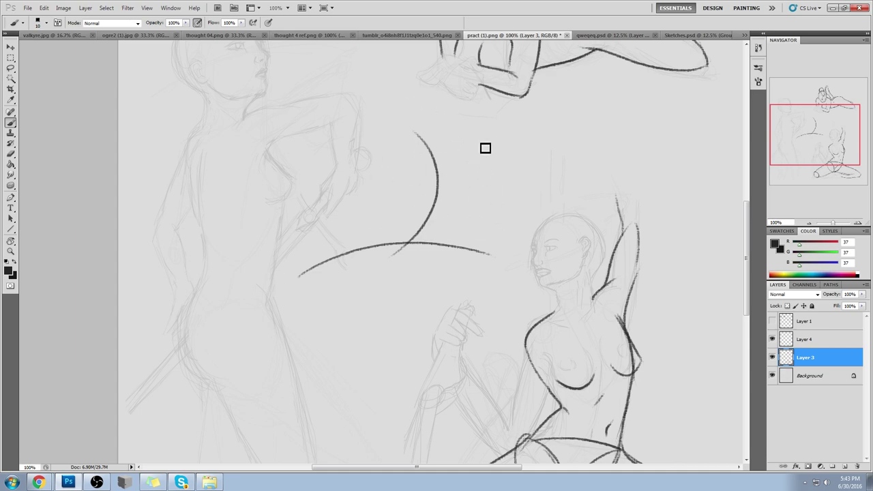
pyautogui.moveTo(422, 94); pyautogui.dragTo(358, 355)
pyautogui.moveTo(259, 352); pyautogui.dragTo(646, 210)
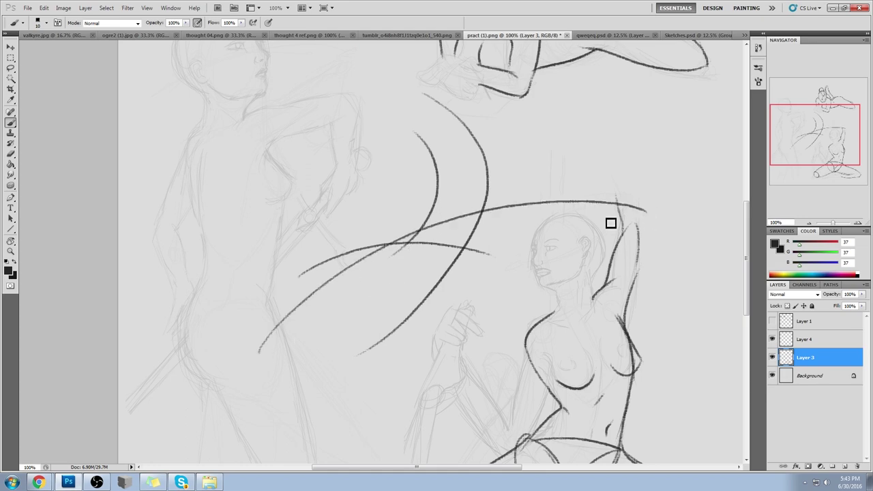
pyautogui.hotkey('ctrl', 'z')
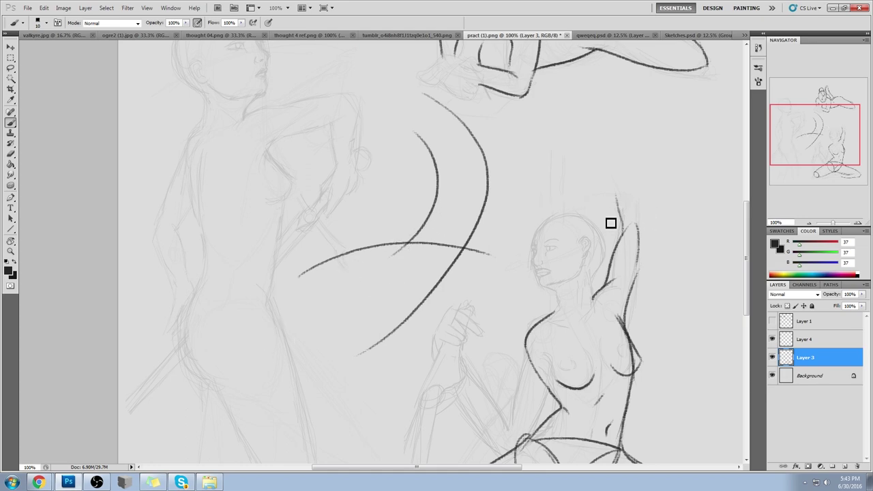
pyautogui.hotkey('ctrl', 'alt', 'z')
pyautogui.hotkey('ctrl', 'alt', 'z')
pyautogui.hotkey('ctrl', 'alt', 'z')
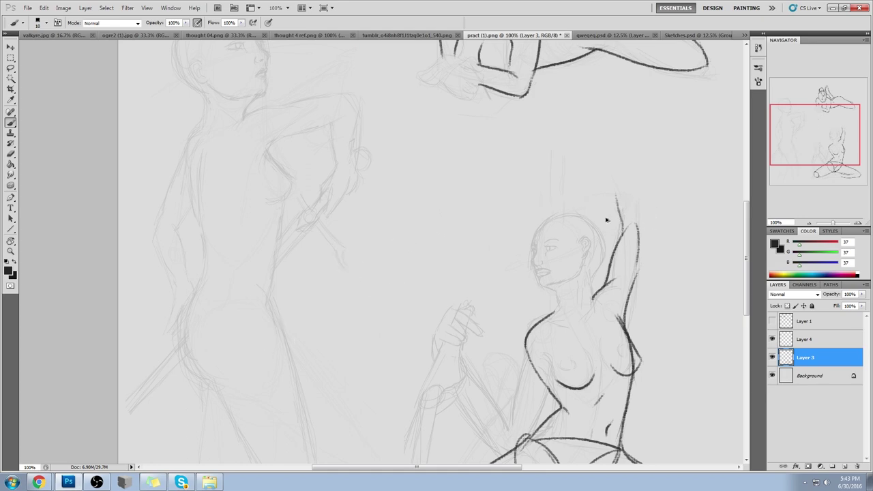
# Undo the waistband line and construction ellipses on the seated figure, keeping the inner thigh curve.
pyautogui.moveTo(675, 220); pyautogui.dragTo(542, 148)
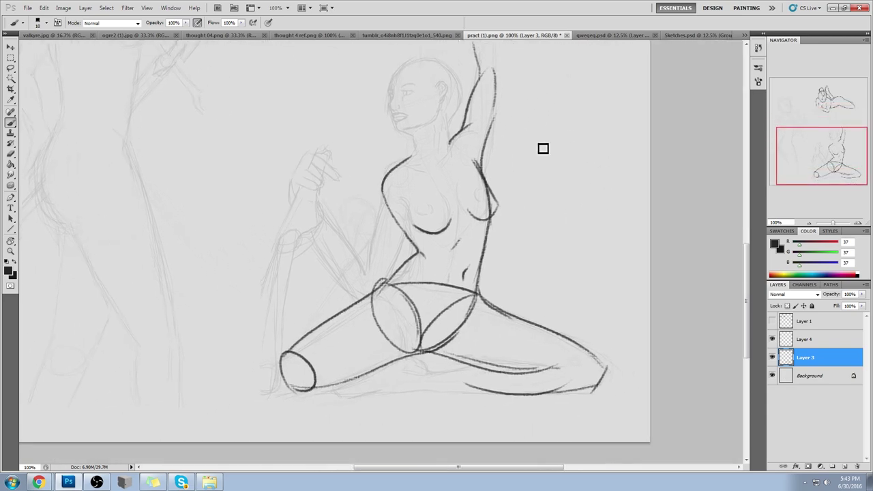
pyautogui.hotkey('ctrl', 'alt', 'z')
pyautogui.hotkey('ctrl', 'alt', 'z')
pyautogui.hotkey('ctrl', 'alt', 'z')
pyautogui.hotkey('ctrl', 'alt', 'z')
pyautogui.hotkey('ctrl', 'alt', 'z')
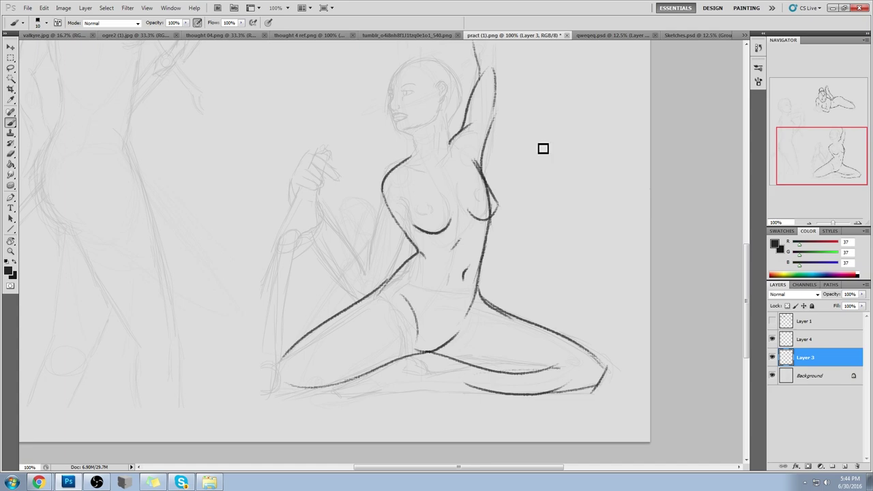
# Erase and smooth the contour where the left-hand thigh meets the waist.
pyautogui.press('e')
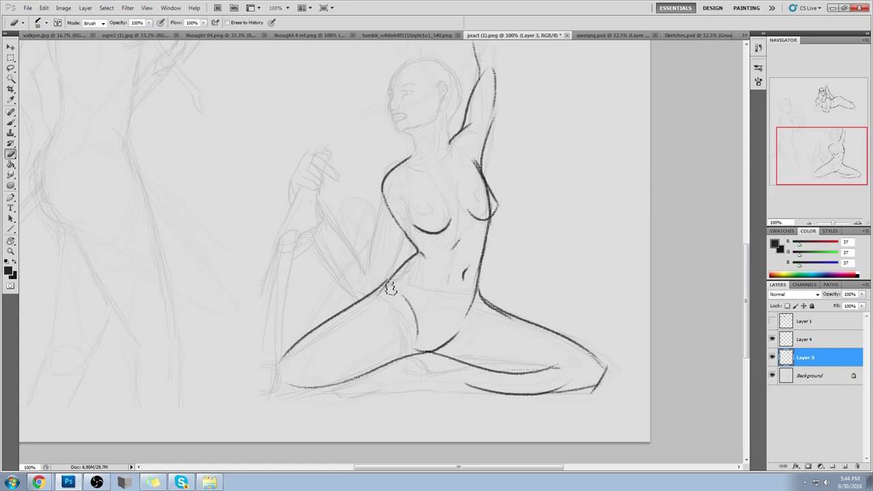
pyautogui.moveTo(387, 287); pyautogui.dragTo(372, 292)
pyautogui.press('b')
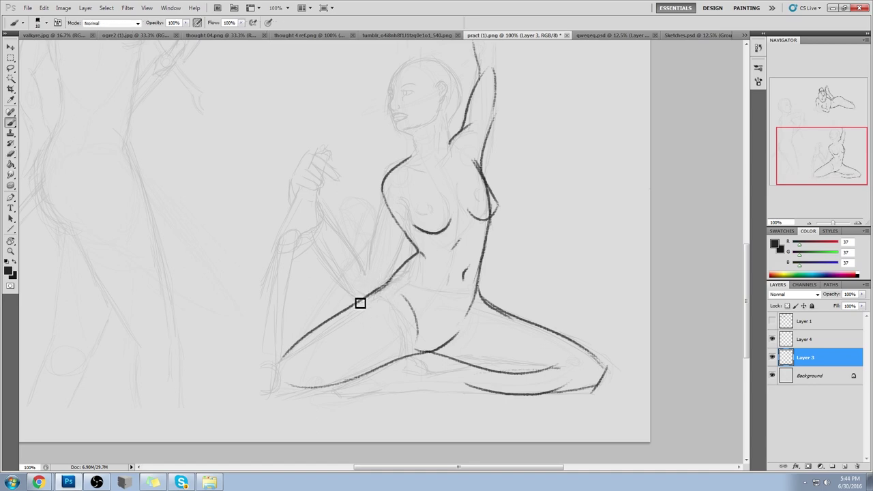
# Draw a curved arm-joint line inside the left-hand shoulder, from the shoulder down to the armpit.
pyautogui.moveTo(386, 180); pyautogui.dragTo(417, 225)
pyautogui.hotkey('ctrl', 'alt', 'z')
pyautogui.moveTo(386, 176); pyautogui.dragTo(404, 219)
# Erase the breast outlines on Layer 4.
pyautogui.click(783, 345)
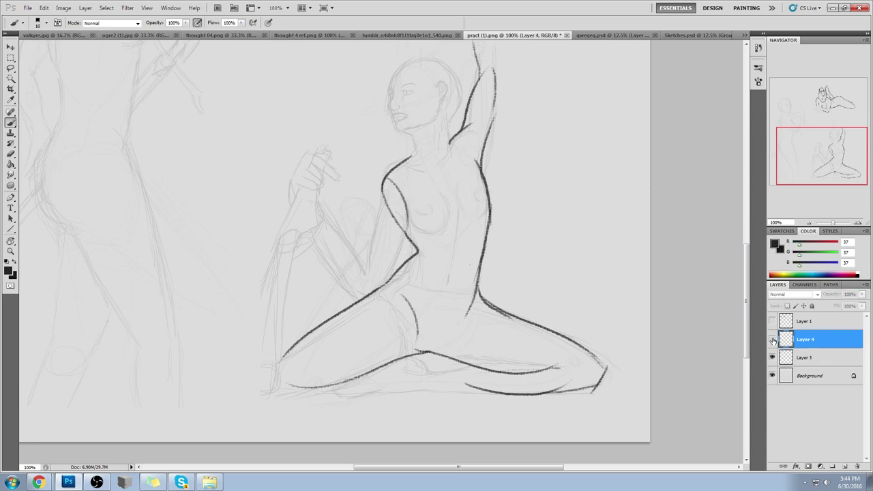
pyautogui.press('e')
pyautogui.moveTo(455, 223)
pyautogui.mouseDown()
pyautogui.moveTo(416, 230)
pyautogui.moveTo(437, 229)
pyautogui.mouseUp()
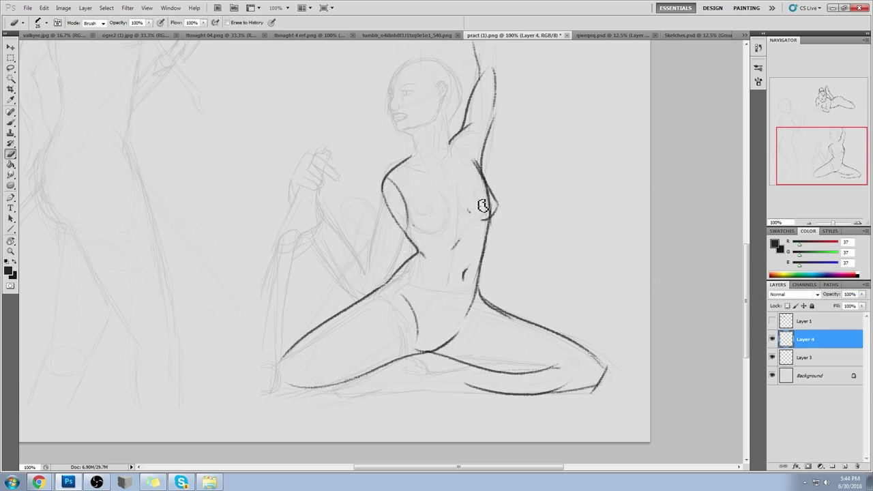
pyautogui.moveTo(499, 213); pyautogui.dragTo(502, 216)
# Redraw the seated figure's breast contours on Layer 4 with rounder curves.
pyautogui.press('b')
pyautogui.moveTo(470, 159)
pyautogui.mouseDown()
pyautogui.moveTo(508, 198)
pyautogui.moveTo(494, 219)
pyautogui.moveTo(498, 183)
pyautogui.mouseUp()
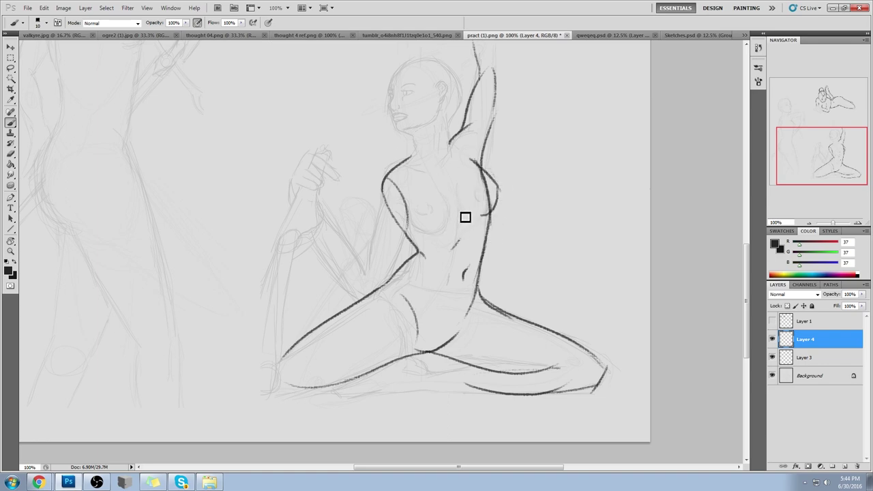
pyautogui.moveTo(414, 229)
pyautogui.mouseDown()
pyautogui.moveTo(452, 234)
pyautogui.moveTo(453, 225)
pyautogui.moveTo(432, 233)
pyautogui.mouseUp()
pyautogui.hotkey('ctrl', 'z')
pyautogui.hotkey('ctrl', 'z')
pyautogui.hotkey('ctrl', 'z')
pyautogui.hotkey('ctrl', 'z')
pyautogui.moveTo(418, 219); pyautogui.dragTo(461, 211)
# Place the reference image Captura de Tela (84) into pract (1).png as a new layer above Layer 4.
pyautogui.doubleClick(443, 12)
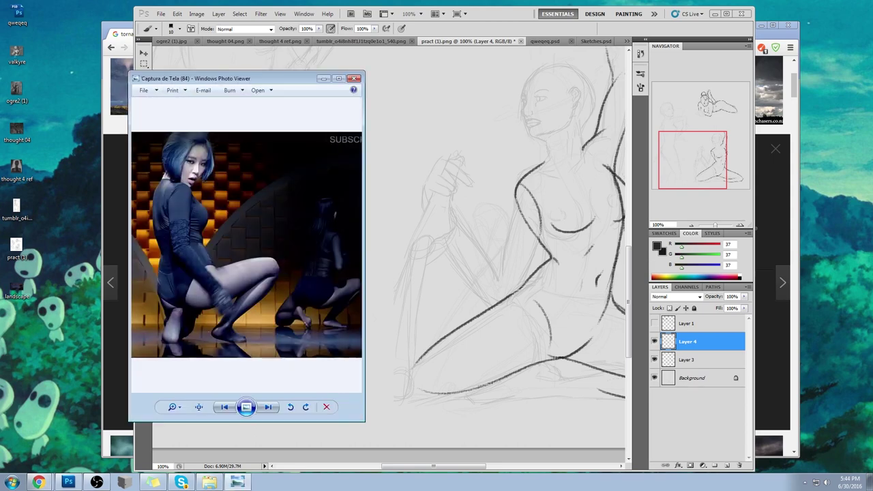
pyautogui.click(354, 79)
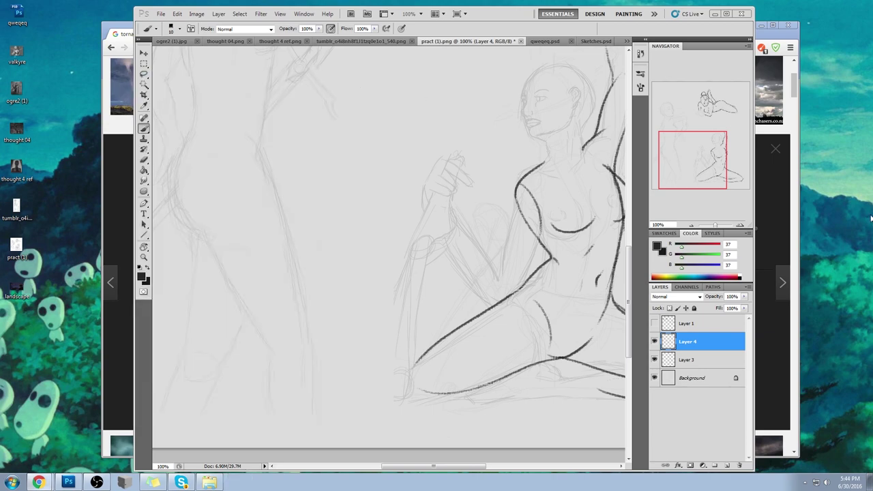
pyautogui.moveTo(870, 218); pyautogui.dragTo(575, 213)
pyautogui.click(728, 15)
pyautogui.doubleClick(729, 19)
pyautogui.hotkey('ctrl', '0')
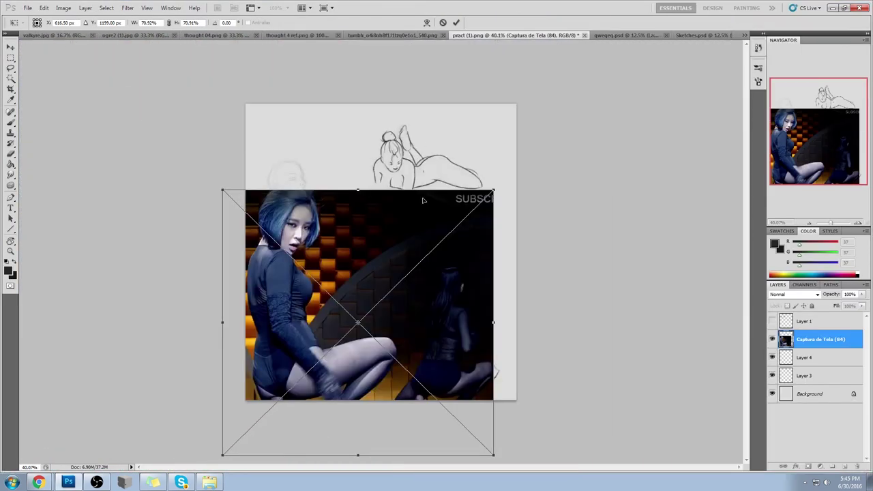
# Scale the placed reference image to about half its size, move it up beside the figures and commit the placement.
pyautogui.moveTo(494, 191); pyautogui.dragTo(370, 312)
pyautogui.moveTo(307, 354); pyautogui.dragTo(357, 203)
pyautogui.click(457, 22)
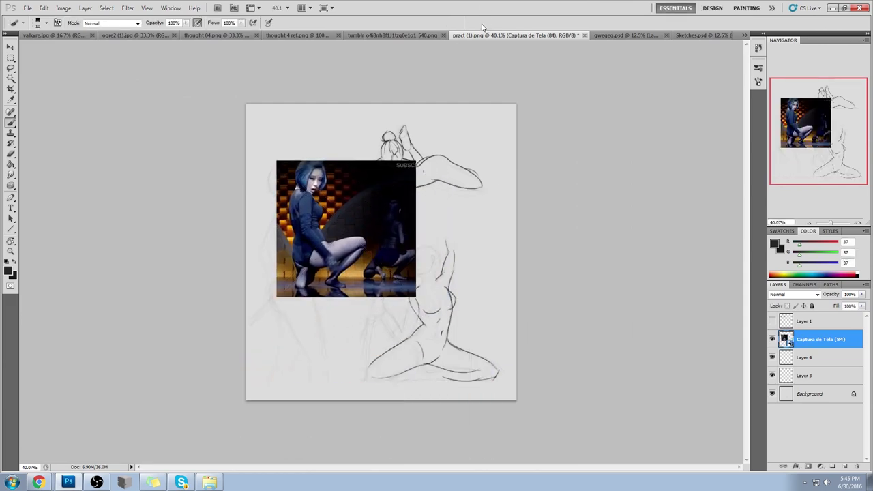
pyautogui.hotkey('ctrl', '+')
pyautogui.hotkey('ctrl', '+')
pyautogui.moveTo(375, 199); pyautogui.dragTo(436, 230)
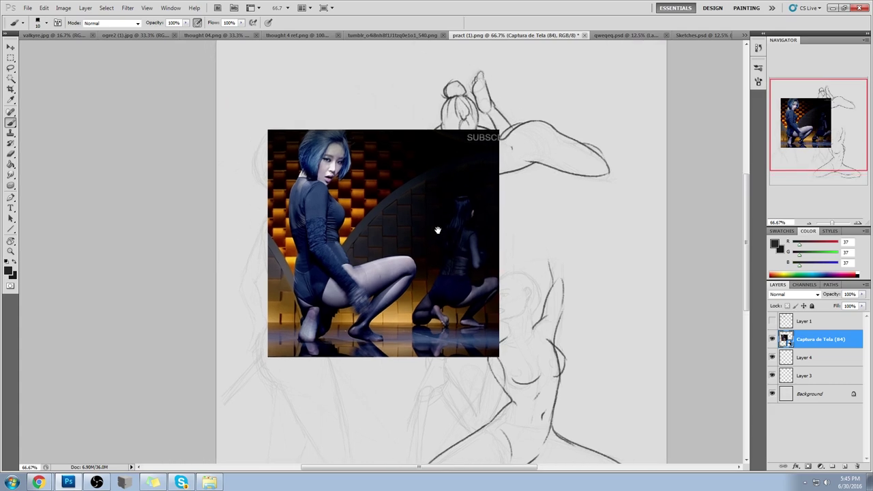
# Add a new layer above the reference image and set the foreground colour to pure red, ff0000.
pyautogui.rightClick(814, 341)
pyautogui.click(816, 194)
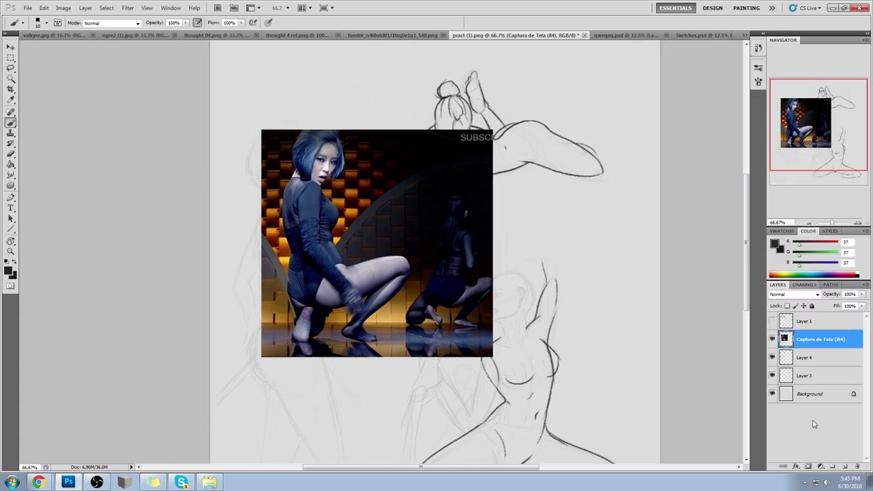
pyautogui.click(845, 466)
pyautogui.click(774, 244)
pyautogui.click(657, 279)
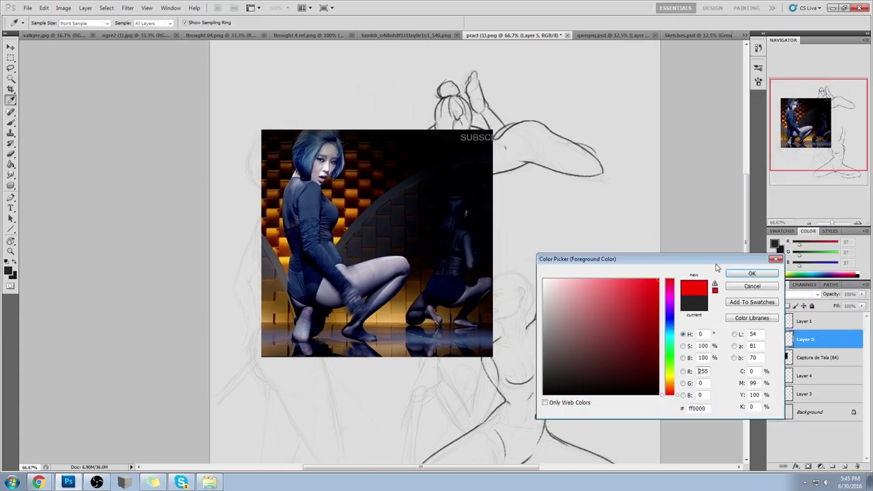
pyautogui.click(751, 274)
pyautogui.press('b')
pyautogui.moveTo(296, 214); pyautogui.dragTo(320, 290)
pyautogui.hotkey('ctrl', 'z')
pyautogui.moveTo(296, 186); pyautogui.dragTo(293, 244)
pyautogui.moveTo(297, 184); pyautogui.dragTo(302, 269)
pyautogui.hotkey('ctrl', 'z')
pyautogui.moveTo(300, 179)
pyautogui.mouseDown()
pyautogui.moveTo(311, 272)
pyautogui.moveTo(305, 251)
pyautogui.mouseUp()
pyautogui.hotkey('ctrl', 'z')
pyautogui.press('z')
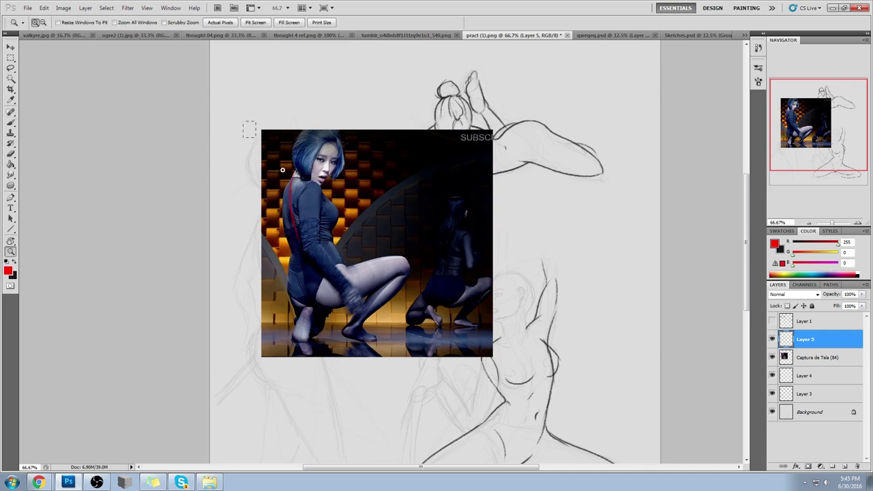
pyautogui.moveTo(249, 121); pyautogui.dragTo(380, 317)
pyautogui.press('b')
pyautogui.hotkey('ctrl', 'z')
# Trace the front figure's back outline in red on Layer 5, from the neck down to the raised heel.
pyautogui.moveTo(333, 160); pyautogui.dragTo(341, 309)
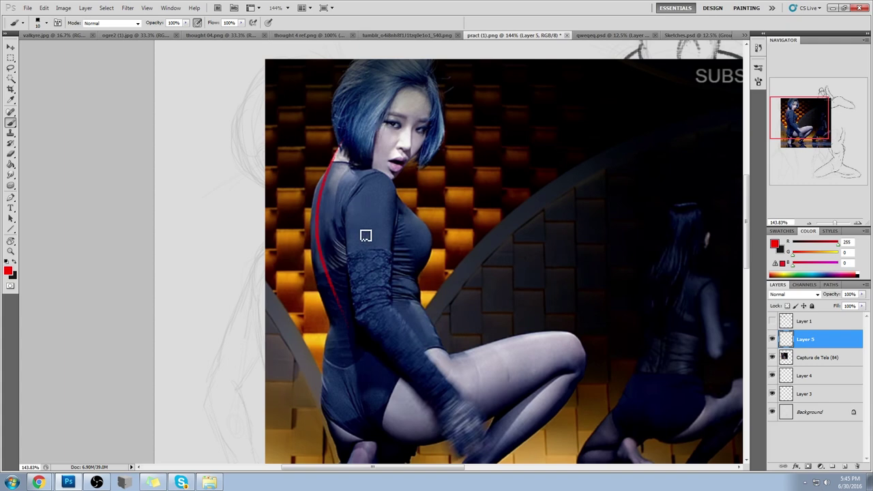
pyautogui.moveTo(340, 305); pyautogui.dragTo(350, 415)
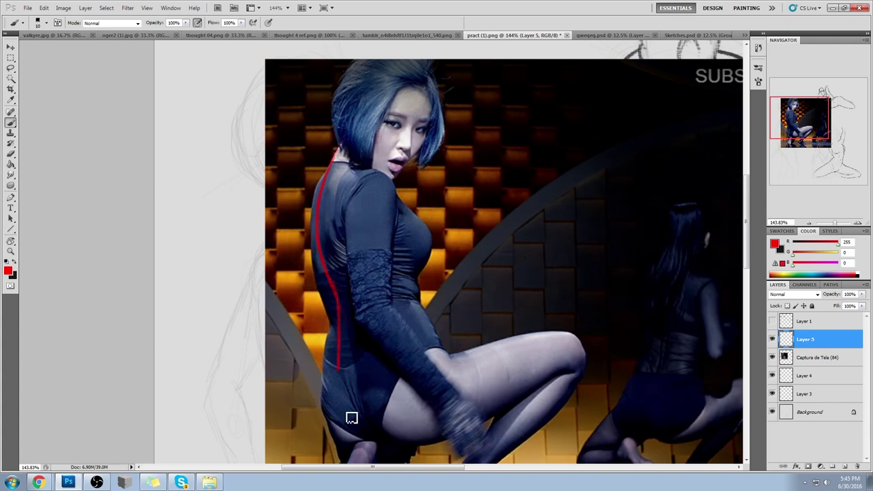
pyautogui.hotkey('ctrl', 'z')
pyautogui.moveTo(339, 307)
pyautogui.mouseDown()
pyautogui.moveTo(353, 396)
pyautogui.moveTo(371, 443)
pyautogui.mouseUp()
pyautogui.moveTo(429, 335); pyautogui.dragTo(396, 297)
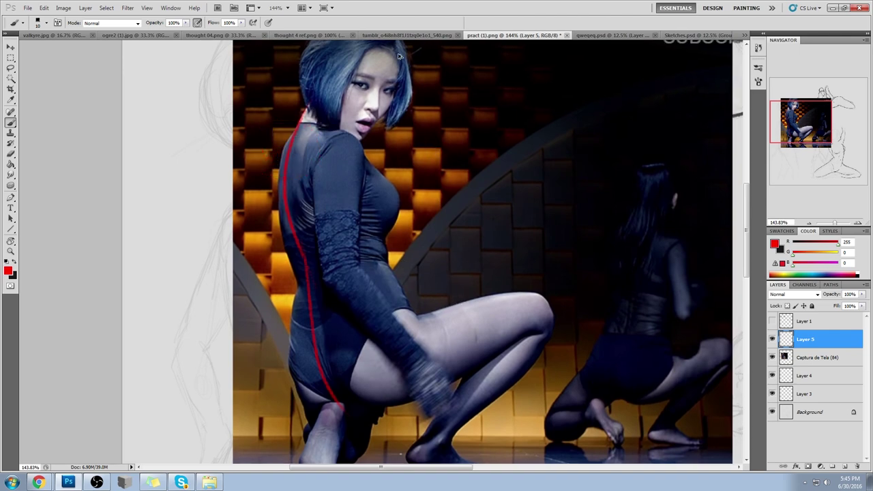
# Replace the red back line on the front figure with one smooth curve from the neck to the thigh.
pyautogui.hotkey('ctrl', 'z')
pyautogui.hotkey('ctrl', 'z')
pyautogui.hotkey('ctrl', 'z')
pyautogui.hotkey('ctrl', 'z')
pyautogui.hotkey('ctrl', 'z')
pyautogui.hotkey('ctrl', 'z')
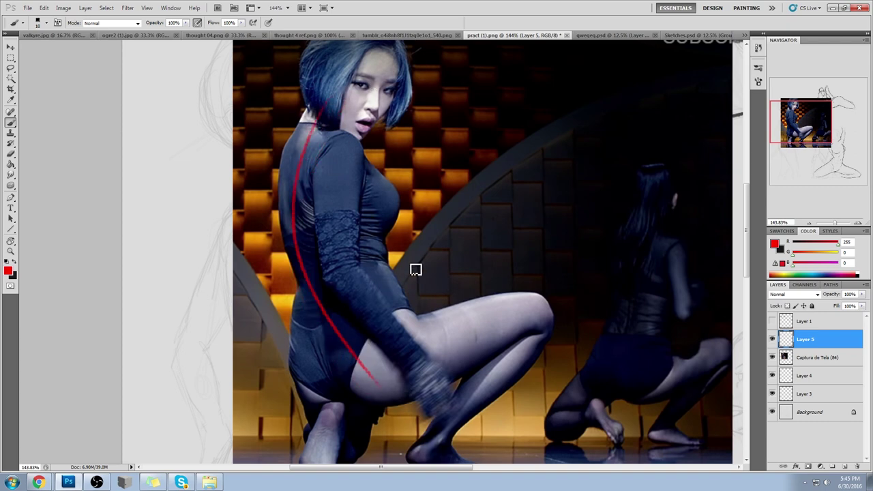
# Mark the front figure's hips with red circles and draw guide lines along the bent leg's thigh and shin.
pyautogui.moveTo(360, 374); pyautogui.dragTo(364, 384)
pyautogui.moveTo(294, 360); pyautogui.dragTo(300, 349)
pyautogui.hotkey('ctrl', 'z')
pyautogui.hotkey('ctrl', 'z')
pyautogui.moveTo(365, 373); pyautogui.dragTo(535, 305)
pyautogui.hotkey('ctrl', 'z')
pyautogui.moveTo(359, 376)
pyautogui.mouseDown()
pyautogui.moveTo(551, 304)
pyautogui.moveTo(441, 444)
pyautogui.mouseUp()
# Draw red guide lines along the front figure's upper arm and forearm, crossing at the elbow.
pyautogui.moveTo(343, 140)
pyautogui.mouseDown()
pyautogui.moveTo(321, 269)
pyautogui.moveTo(464, 380)
pyautogui.mouseUp()
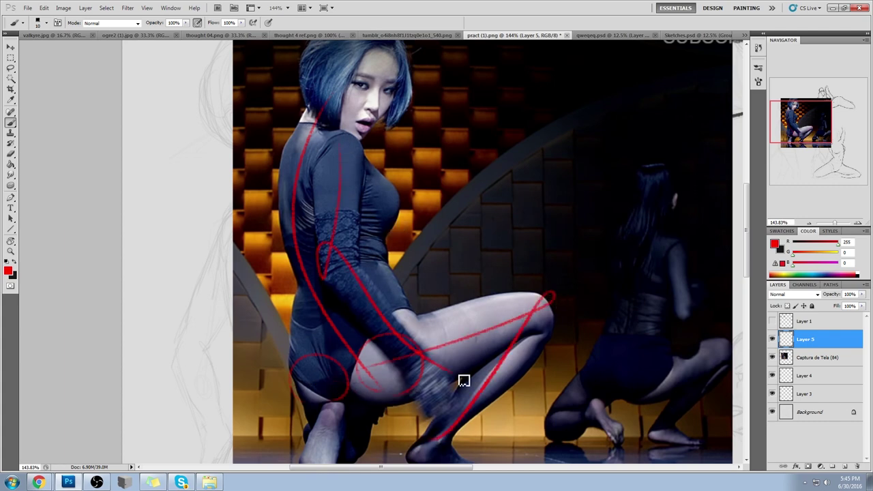
pyautogui.hotkey('ctrl', 'z')
pyautogui.moveTo(338, 142)
pyautogui.mouseDown()
pyautogui.moveTo(343, 242)
pyautogui.moveTo(455, 395)
pyautogui.mouseUp()
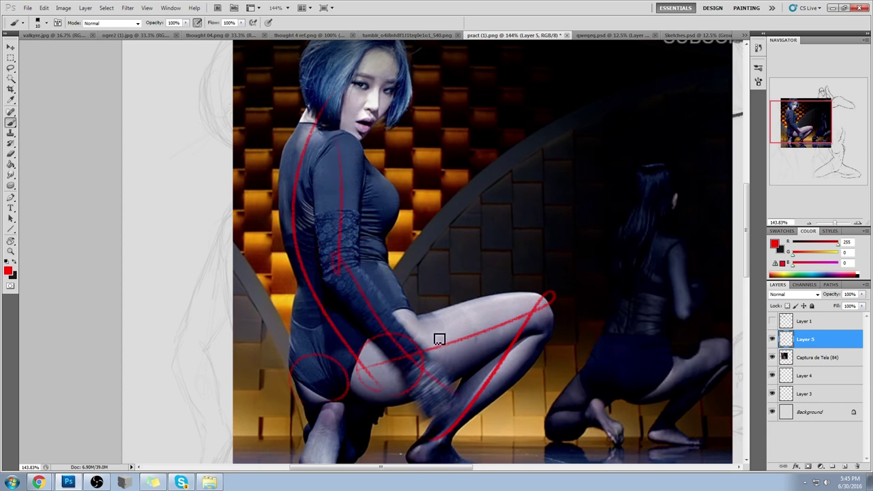
# Outline the front figure's ribcage and shoulder in red, and join the two hip circles into a cylinder.
pyautogui.moveTo(470, 210); pyautogui.dragTo(475, 224)
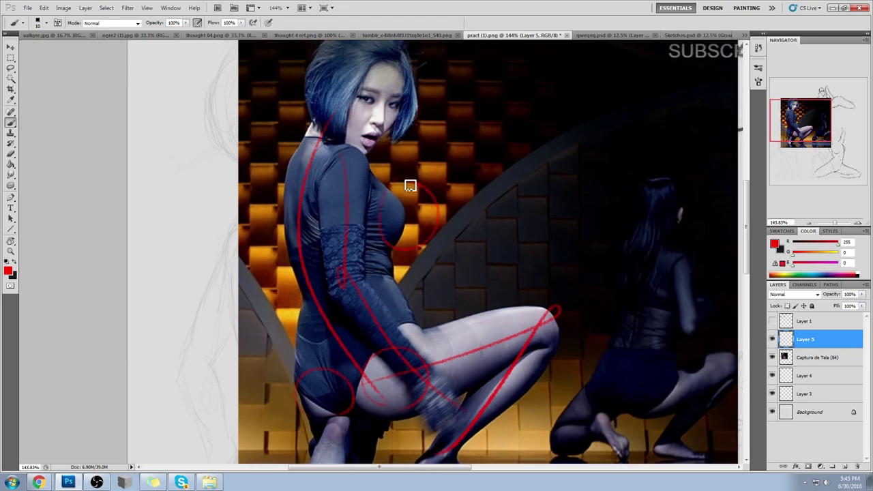
pyautogui.moveTo(328, 141)
pyautogui.mouseDown()
pyautogui.moveTo(382, 209)
pyautogui.moveTo(389, 270)
pyautogui.moveTo(293, 175)
pyautogui.moveTo(298, 270)
pyautogui.mouseUp()
pyautogui.hotkey('ctrl', 'z')
pyautogui.moveTo(311, 216)
pyautogui.mouseDown()
pyautogui.moveTo(335, 167)
pyautogui.moveTo(335, 225)
pyautogui.mouseUp()
pyautogui.moveTo(300, 284)
pyautogui.mouseDown()
pyautogui.moveTo(339, 296)
pyautogui.moveTo(344, 275)
pyautogui.moveTo(385, 263)
pyautogui.moveTo(335, 300)
pyautogui.moveTo(448, 291)
pyautogui.moveTo(452, 248)
pyautogui.moveTo(421, 253)
pyautogui.mouseUp()
pyautogui.scroll(-3, 453, 216)
pyautogui.moveTo(372, 285)
pyautogui.mouseDown()
pyautogui.moveTo(378, 304)
pyautogui.moveTo(348, 265)
pyautogui.mouseUp()
pyautogui.press('space')
pyautogui.moveTo(445, 137); pyautogui.dragTo(377, 236)
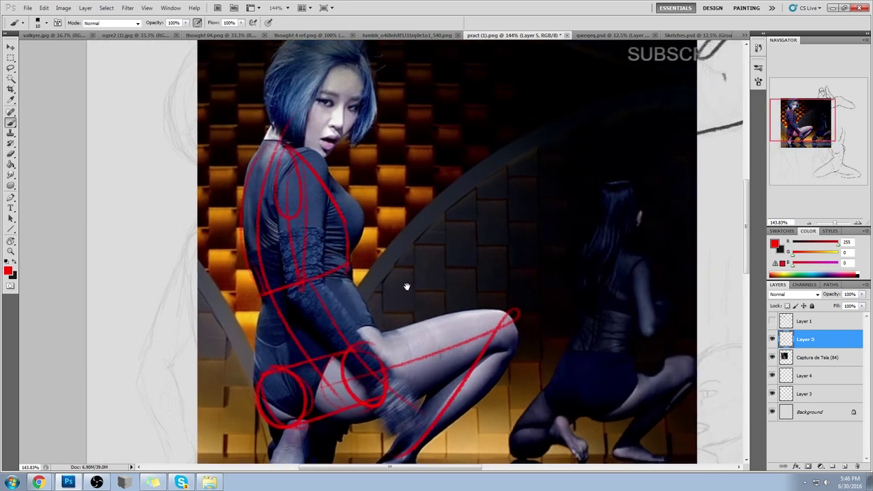
pyautogui.moveTo(608, 257); pyautogui.dragTo(587, 368)
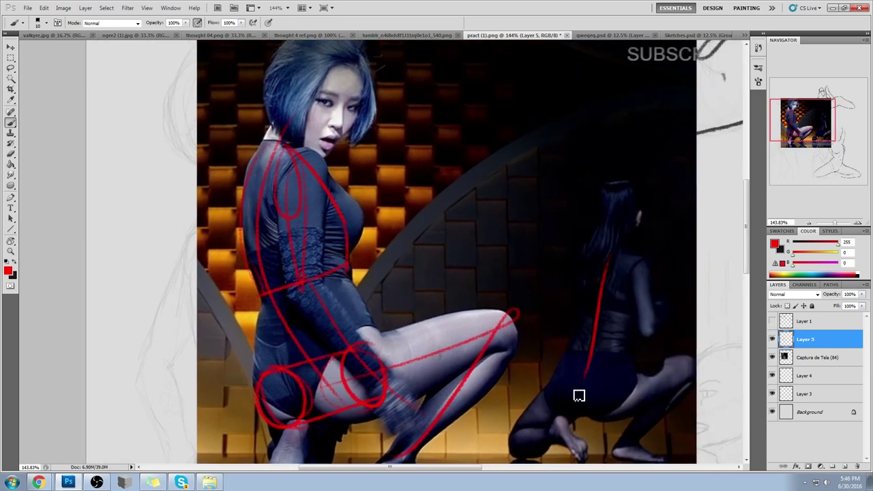
pyautogui.hotkey('ctrl', 'z')
pyautogui.moveTo(564, 63); pyautogui.dragTo(525, 251)
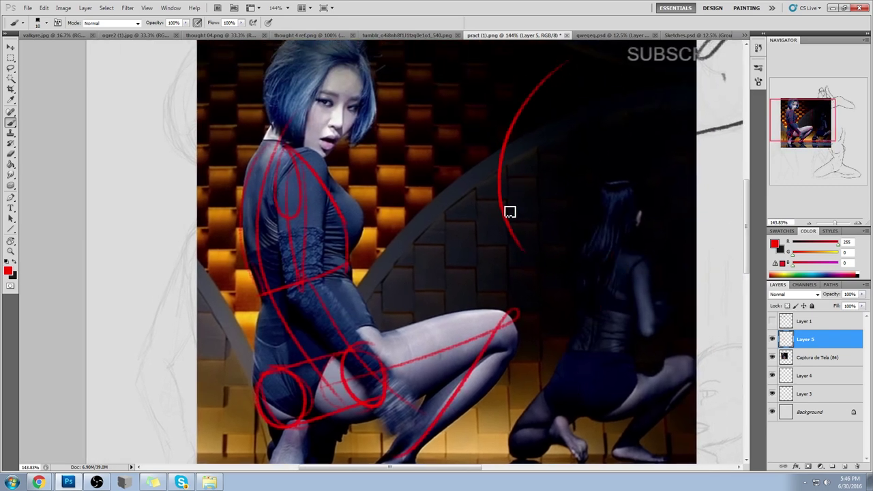
pyautogui.moveTo(455, 88); pyautogui.dragTo(440, 269)
pyautogui.moveTo(574, 83)
pyautogui.mouseDown()
pyautogui.moveTo(564, 248)
pyautogui.moveTo(546, 253)
pyautogui.moveTo(588, 387)
pyautogui.mouseUp()
pyautogui.hotkey('ctrl', 'alt', 'z')
pyautogui.hotkey('ctrl', 'alt', 'z')
pyautogui.hotkey('ctrl', 'alt', 'z')
pyautogui.hotkey('ctrl', 'alt', 'z')
# Draw the rear figure's spine as a red curve from the neck down to the pelvis.
pyautogui.moveTo(603, 257); pyautogui.dragTo(582, 375)
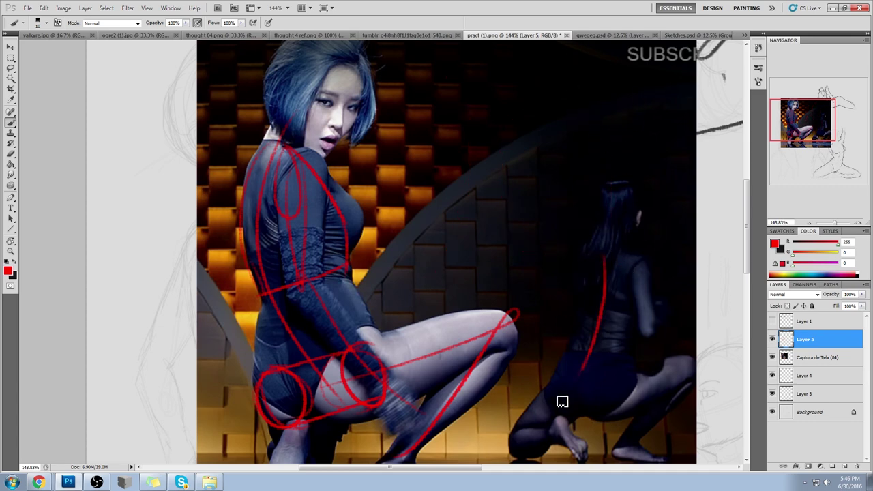
pyautogui.hotkey('ctrl', 'alt', 'z')
pyautogui.moveTo(604, 257); pyautogui.dragTo(583, 370)
pyautogui.hotkey('ctrl', 'alt', 'z')
pyautogui.moveTo(604, 256); pyautogui.dragTo(570, 375)
pyautogui.moveTo(635, 349); pyautogui.dragTo(668, 221)
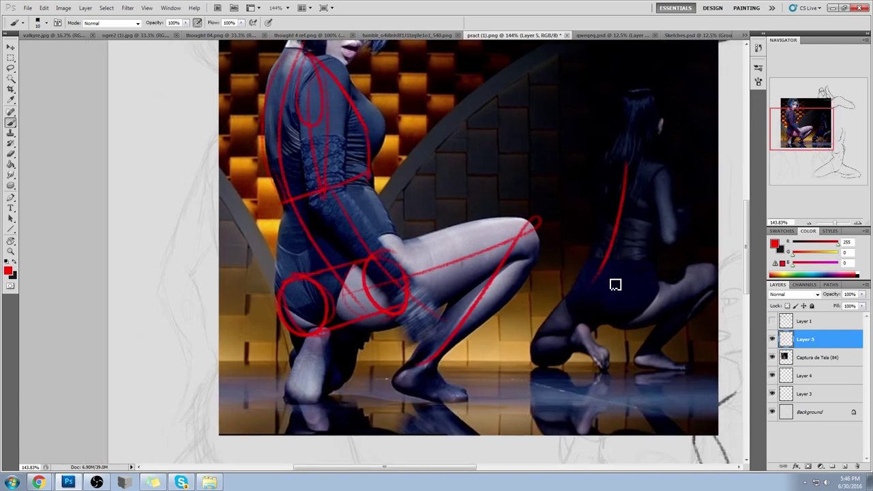
# Sketch red curves around the rear figure's pelvis, continuing from the spine line.
pyautogui.moveTo(623, 261); pyautogui.dragTo(624, 322)
pyautogui.hotkey('ctrl', 'alt', 'z')
pyautogui.moveTo(648, 275); pyautogui.dragTo(656, 291)
pyautogui.moveTo(590, 272); pyautogui.dragTo(591, 311)
pyautogui.hotkey('ctrl', 'alt', 'z')
pyautogui.hotkey('ctrl', 'alt', 'z')
pyautogui.hotkey('ctrl', 'alt', 'z')
pyautogui.hotkey('ctrl', 'alt', 'z')
pyautogui.hotkey('ctrl', 'alt', 'z')
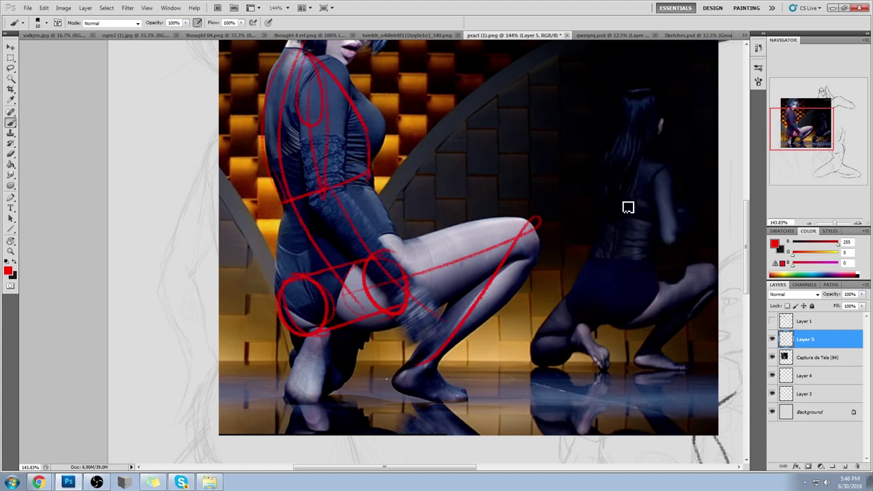
pyautogui.hotkey('ctrl', 'shift', 'z')
pyautogui.hotkey('ctrl', 'shift', 'z')
pyautogui.hotkey('ctrl', 'shift', 'z')
# Draw red guide lines along the rear figure's legs and curl marks at both hip joints.
pyautogui.moveTo(603, 312)
pyautogui.mouseDown()
pyautogui.moveTo(584, 323)
pyautogui.moveTo(590, 334)
pyautogui.moveTo(540, 364)
pyautogui.mouseUp()
pyautogui.moveTo(640, 334); pyautogui.dragTo(722, 263)
pyautogui.moveTo(663, 298); pyautogui.dragTo(639, 300)
pyautogui.moveTo(572, 279)
pyautogui.mouseDown()
pyautogui.moveTo(587, 300)
pyautogui.moveTo(577, 299)
pyautogui.mouseUp()
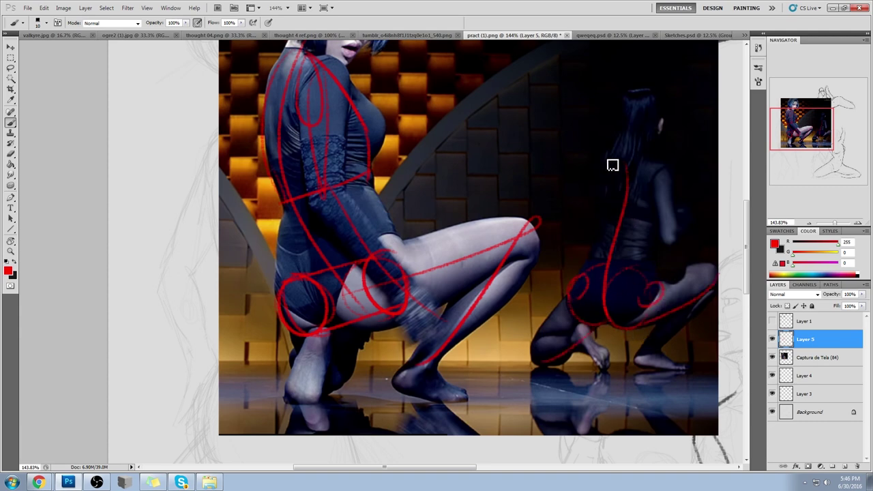
# Circle the rear figure's shoulders, join them with a red line and add arrows pointing at both.
pyautogui.moveTo(659, 185); pyautogui.dragTo(662, 175)
pyautogui.moveTo(607, 173); pyautogui.dragTo(631, 156)
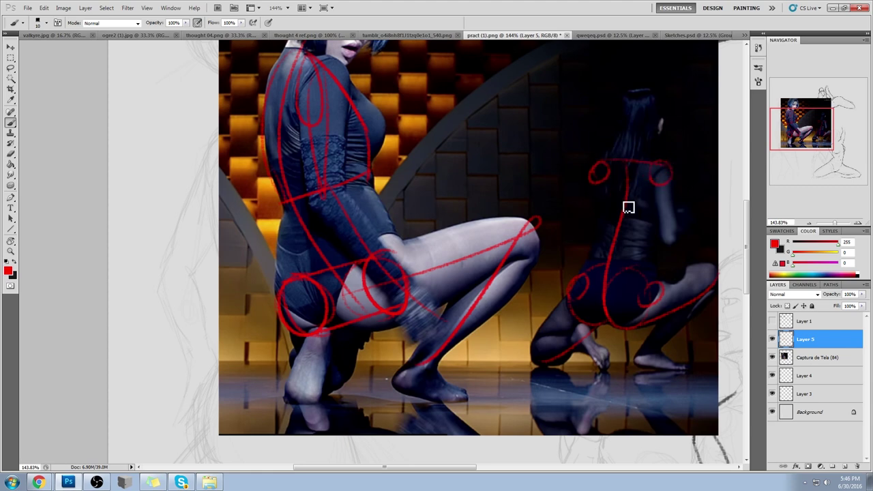
pyautogui.moveTo(687, 145); pyautogui.dragTo(671, 145)
pyautogui.moveTo(595, 155); pyautogui.dragTo(609, 141)
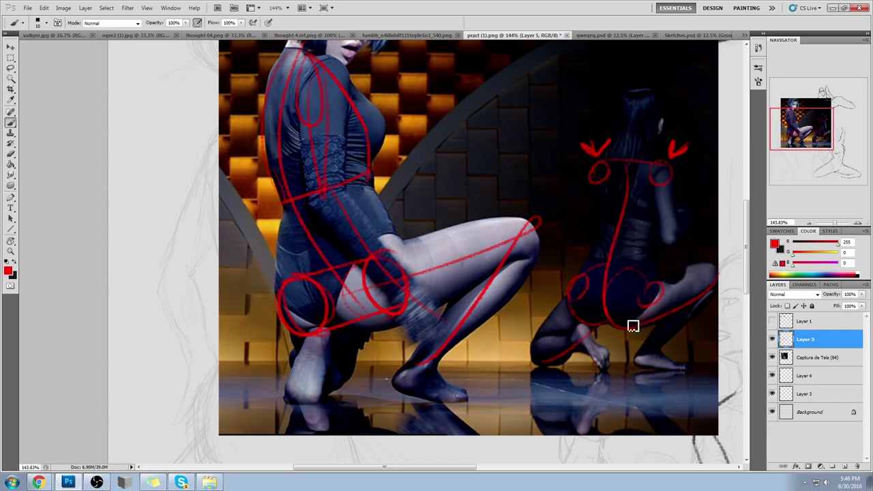
# Draw the rear figure's ribcage curve and both side contours from the shoulders to the hips in red.
pyautogui.moveTo(592, 178)
pyautogui.mouseDown()
pyautogui.moveTo(602, 208)
pyautogui.moveTo(657, 197)
pyautogui.mouseUp()
pyautogui.moveTo(592, 181)
pyautogui.mouseDown()
pyautogui.moveTo(594, 250)
pyautogui.moveTo(574, 271)
pyautogui.mouseUp()
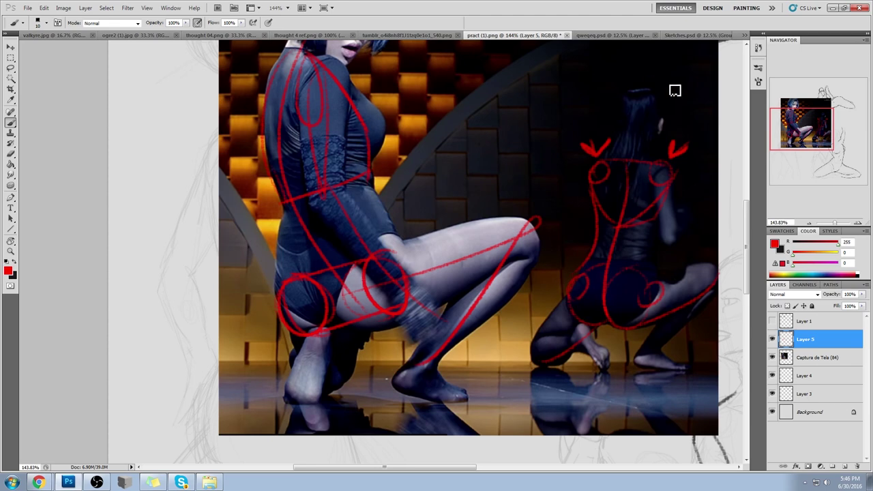
pyautogui.moveTo(665, 223); pyautogui.dragTo(655, 268)
pyautogui.moveTo(618, 321); pyautogui.dragTo(644, 326)
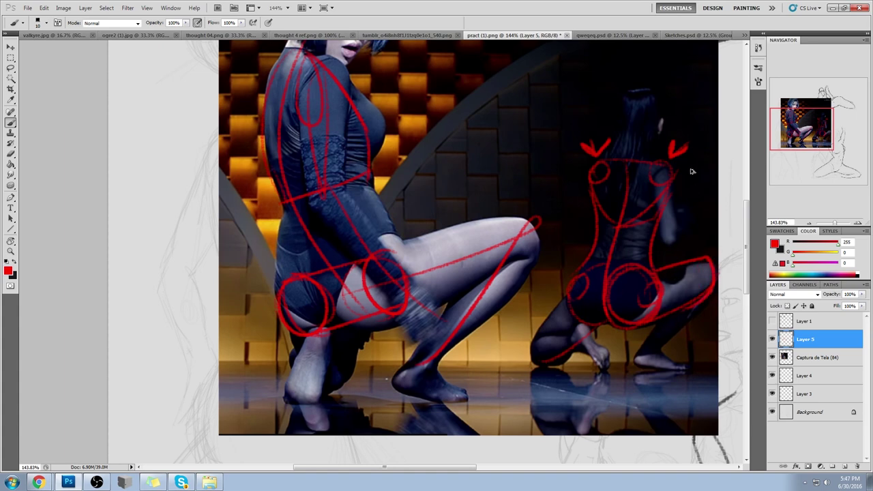
pyautogui.hotkey('ctrl', 'z')
pyautogui.moveTo(652, 264); pyautogui.dragTo(651, 318)
pyautogui.hotkey('ctrl', 'z')
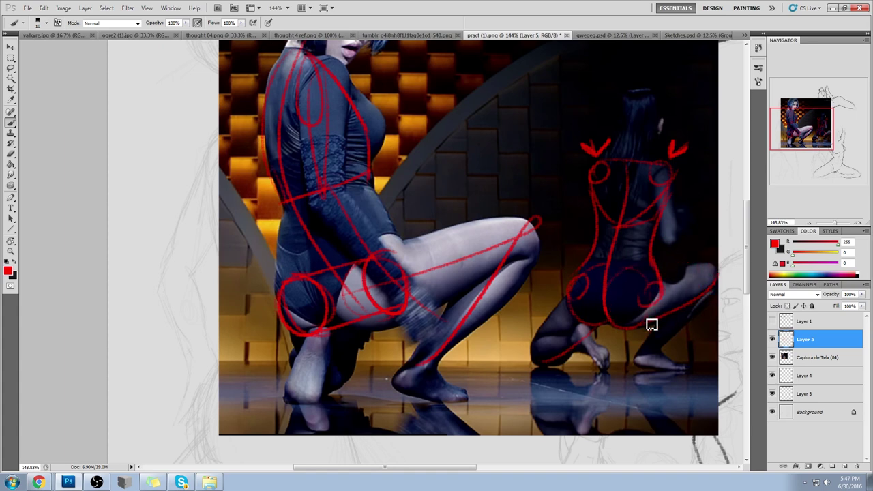
# Draw the rear figure's upper thigh contour and a large red V-shaped mark across its head.
pyautogui.moveTo(658, 272); pyautogui.dragTo(715, 261)
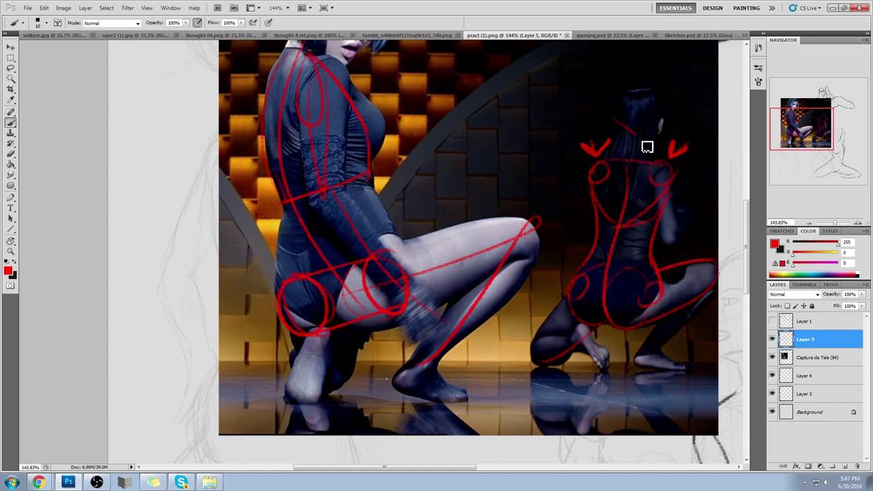
pyautogui.moveTo(593, 111)
pyautogui.mouseDown()
pyautogui.moveTo(629, 149)
pyautogui.moveTo(703, 80)
pyautogui.mouseUp()
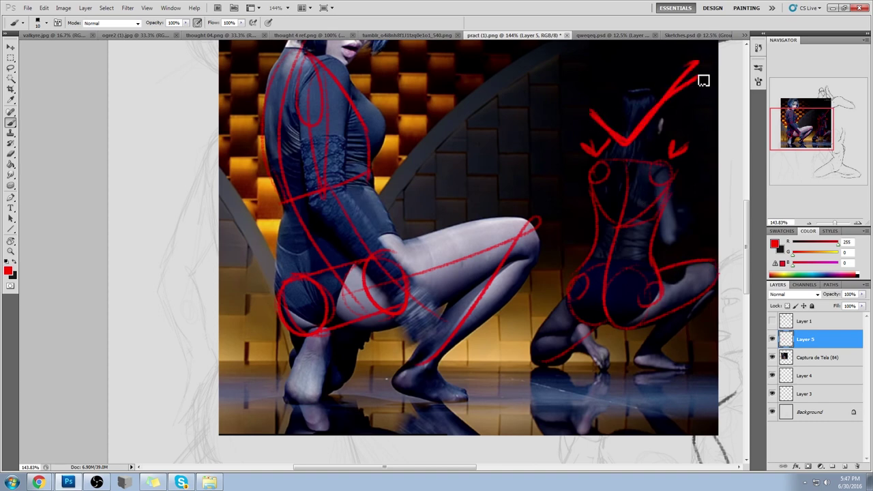
pyautogui.moveTo(591, 119); pyautogui.dragTo(482, 157)
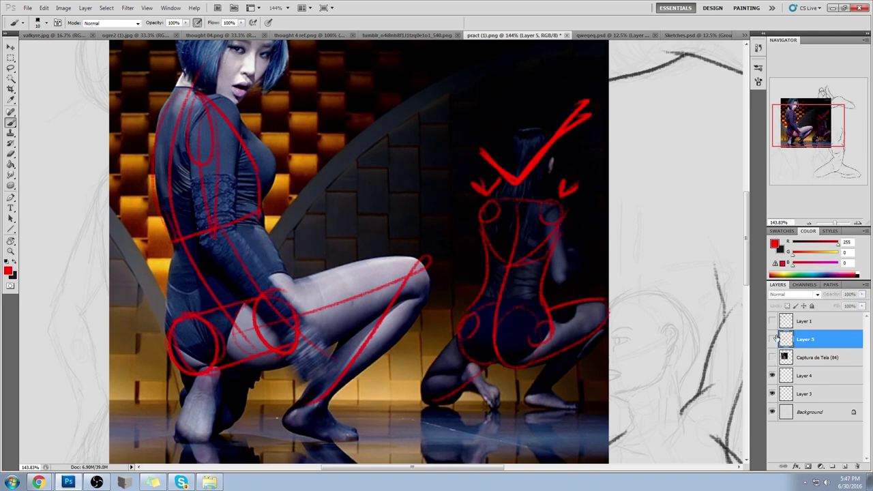
# Hide Layer 5 and the reference image layer, and add a new layer above Layer 4.
pyautogui.moveTo(775, 338); pyautogui.dragTo(773, 359)
pyautogui.moveTo(321, 250); pyautogui.dragTo(423, 358)
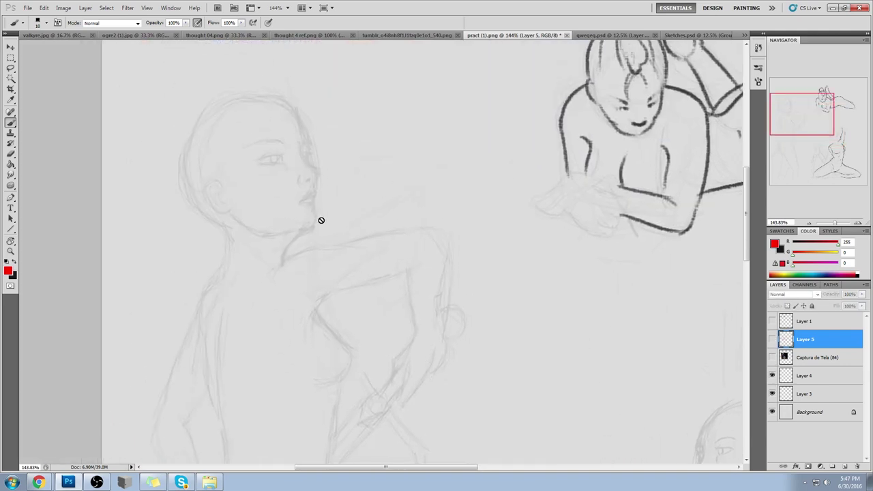
pyautogui.click(838, 375)
pyautogui.click(844, 467)
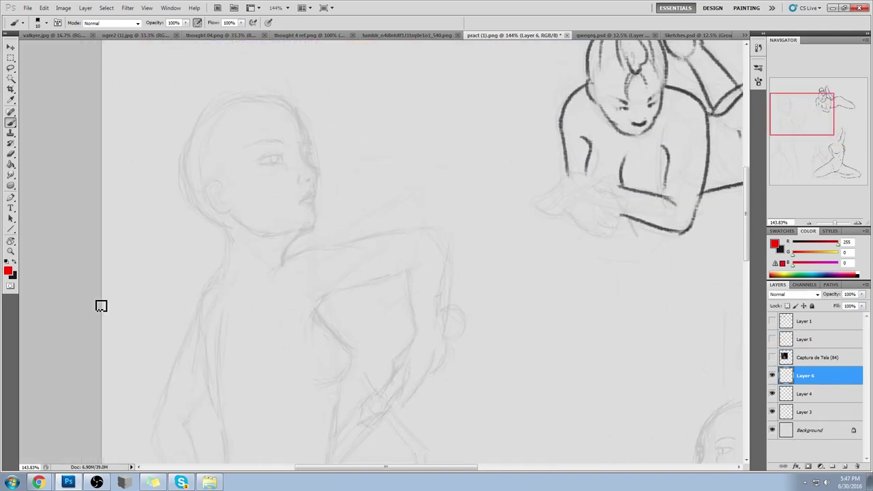
# Cross out the face of the faint standing figure with thick red strokes on Layer 6.
pyautogui.moveTo(243, 130); pyautogui.dragTo(325, 173)
pyautogui.moveTo(307, 97); pyautogui.dragTo(261, 202)
pyautogui.moveTo(225, 110); pyautogui.dragTo(347, 185)
pyautogui.moveTo(327, 80); pyautogui.dragTo(254, 219)
pyautogui.moveTo(590, 166)
pyautogui.mouseDown()
pyautogui.moveTo(306, 302)
pyautogui.moveTo(607, 160)
pyautogui.moveTo(567, 130)
pyautogui.moveTo(494, 137)
pyautogui.mouseUp()
# Draw the standing figure's red spine curve from the neck to the hip, and circle both shoulders.
pyautogui.moveTo(334, 210); pyautogui.dragTo(290, 251)
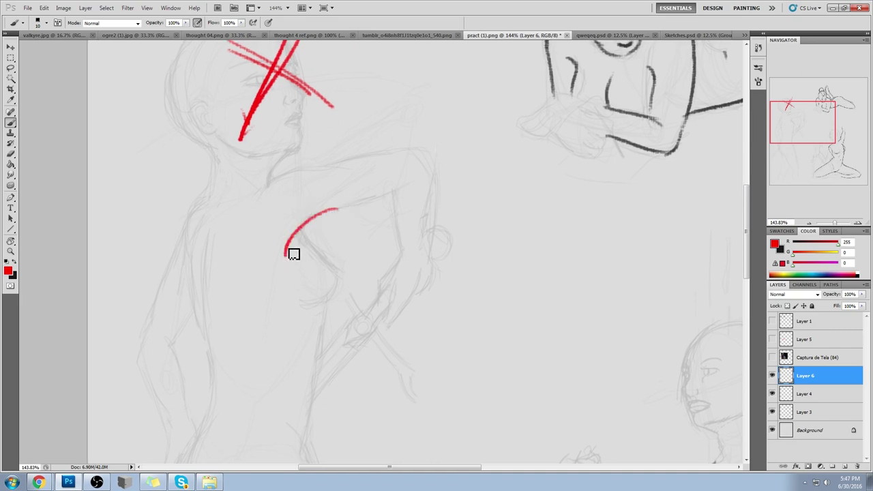
pyautogui.hotkey('ctrl', 'z')
pyautogui.moveTo(217, 161)
pyautogui.mouseDown()
pyautogui.moveTo(212, 176)
pyautogui.moveTo(271, 422)
pyautogui.mouseUp()
pyautogui.moveTo(254, 205); pyautogui.dragTo(241, 218)
pyautogui.moveTo(203, 198); pyautogui.dragTo(178, 243)
pyautogui.moveTo(396, 287)
pyautogui.mouseDown()
pyautogui.moveTo(436, 128)
pyautogui.moveTo(399, 298)
pyautogui.mouseUp()
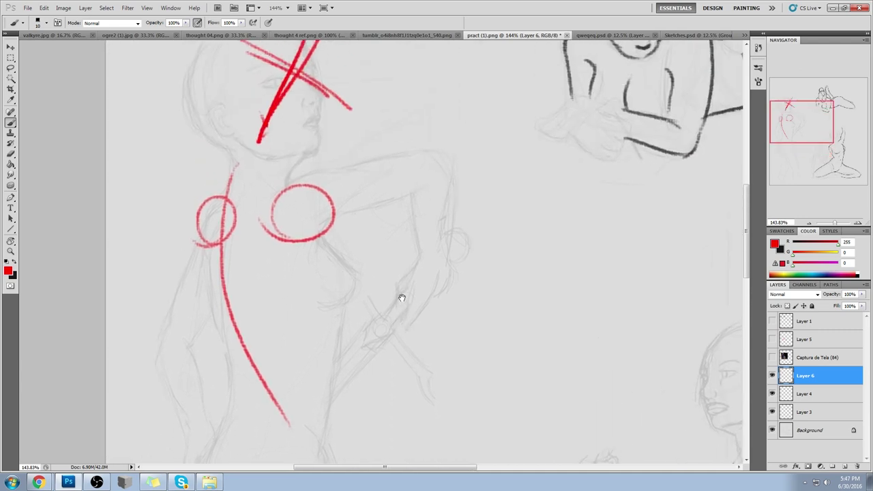
pyautogui.moveTo(551, 223); pyautogui.dragTo(200, 393)
pyautogui.moveTo(546, 196); pyautogui.dragTo(721, 111)
pyautogui.moveTo(284, 337); pyautogui.dragTo(526, 225)
pyautogui.moveTo(546, 190)
pyautogui.mouseDown()
pyautogui.moveTo(555, 226)
pyautogui.moveTo(510, 176)
pyautogui.mouseUp()
pyautogui.hotkey('ctrl', 'z')
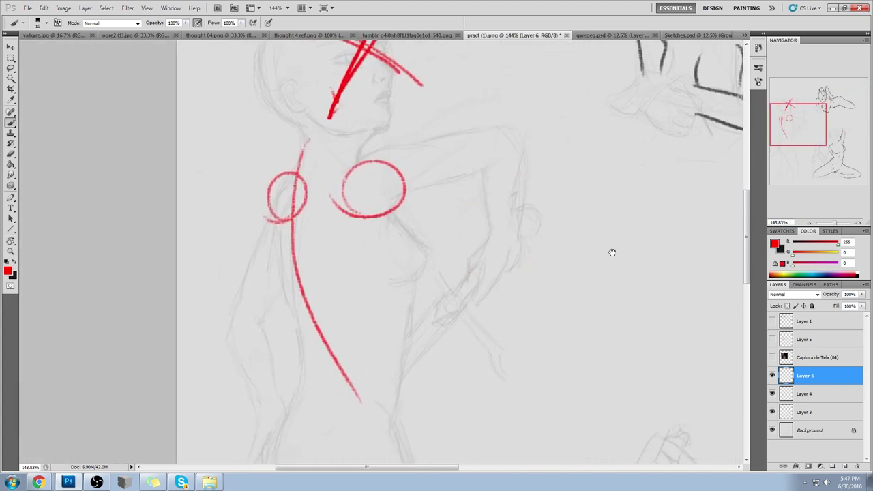
pyautogui.moveTo(611, 253); pyautogui.dragTo(555, 174)
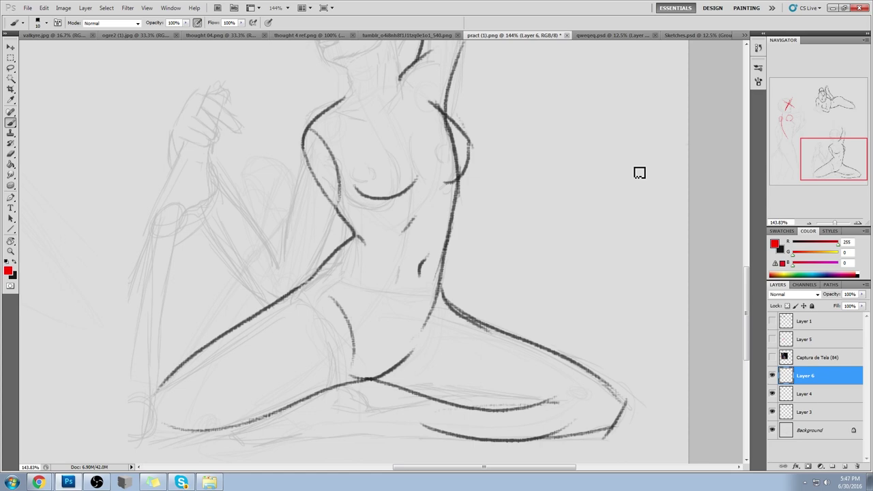
pyautogui.moveTo(614, 79); pyautogui.dragTo(552, 294)
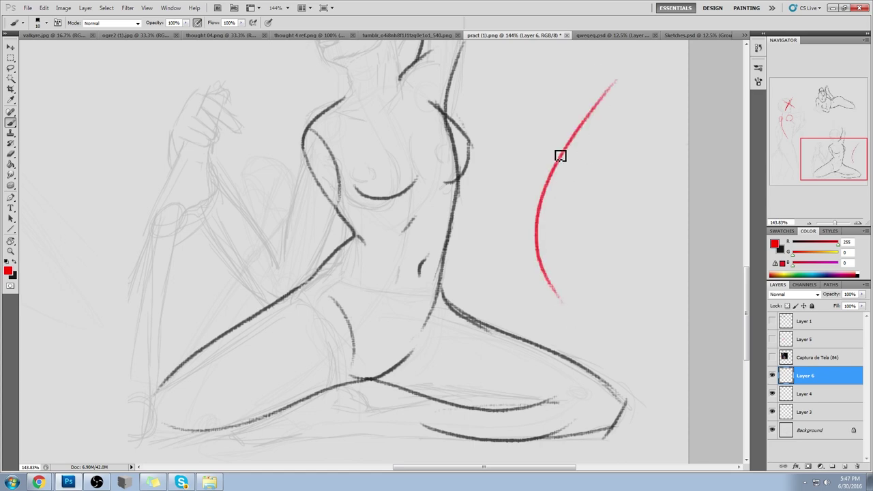
pyautogui.hotkey('ctrl', 'z')
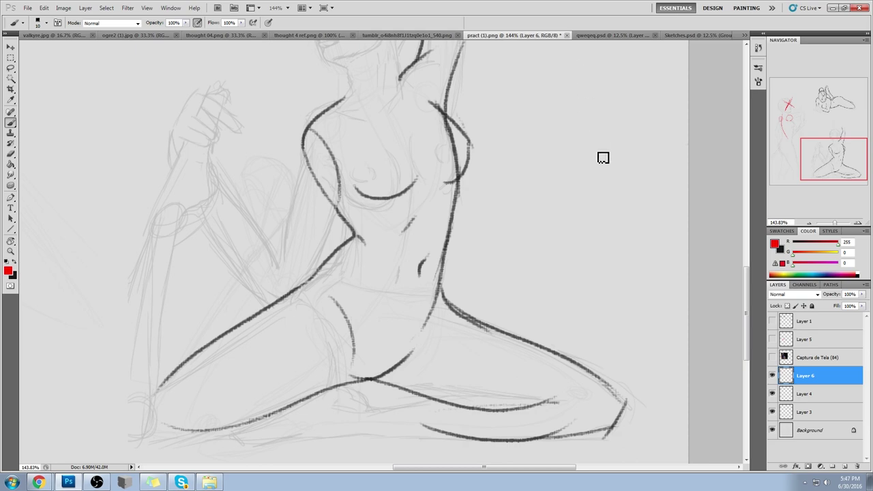
# Draw a red wavy body contour with a short inner mark beside the seated figure, and enclose it in a tall oval.
pyautogui.moveTo(596, 113); pyautogui.dragTo(580, 144)
pyautogui.moveTo(580, 221)
pyautogui.mouseDown()
pyautogui.moveTo(627, 348)
pyautogui.moveTo(647, 351)
pyautogui.mouseUp()
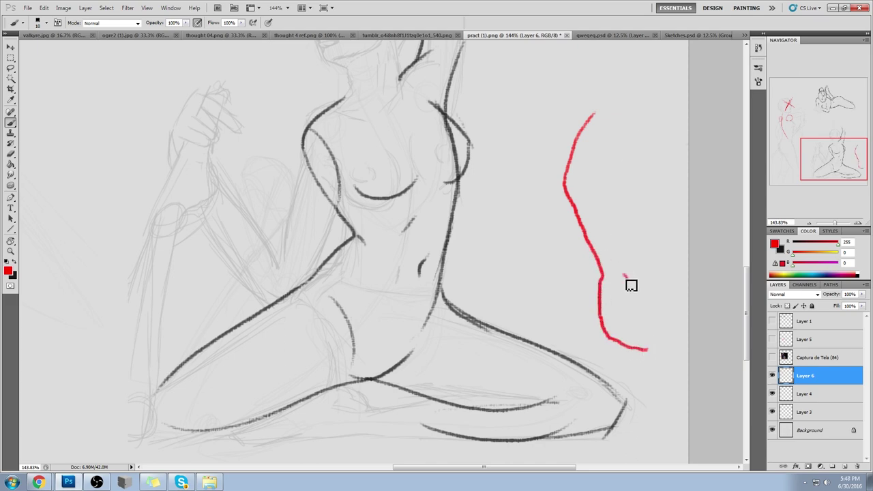
pyautogui.moveTo(617, 263); pyautogui.dragTo(622, 272)
pyautogui.moveTo(597, 120)
pyautogui.mouseDown()
pyautogui.moveTo(588, 347)
pyautogui.moveTo(588, 139)
pyautogui.mouseUp()
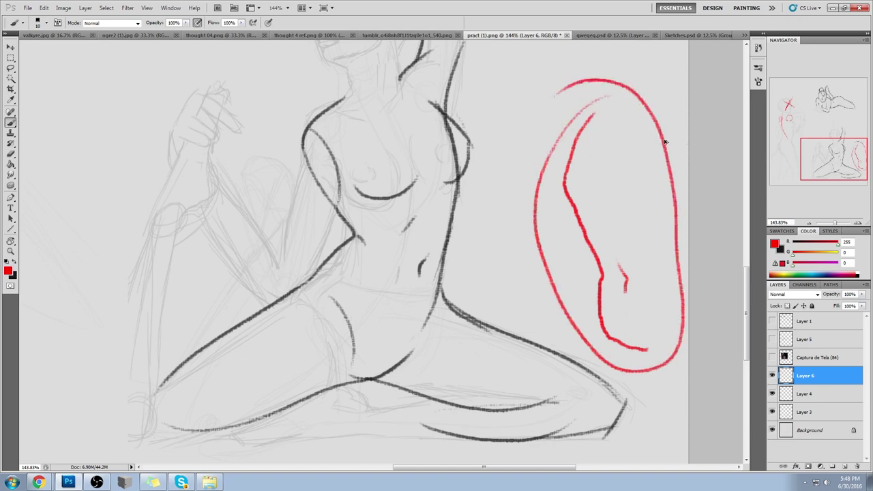
# Undo the red contour and oval beside the seated figure, and draw a torso construction with ribcage, spine, pelvis, shoulder and hip circles.
pyautogui.hotkey('ctrl', 'alt', 'z')
pyautogui.hotkey('ctrl', 'alt', 'z')
pyautogui.hotkey('ctrl', 'alt', 'z')
pyautogui.hotkey('ctrl', 'alt', 'z')
pyautogui.hotkey('ctrl', 'alt', 'z')
pyautogui.moveTo(642, 116)
pyautogui.mouseDown()
pyautogui.moveTo(621, 139)
pyautogui.moveTo(552, 129)
pyautogui.moveTo(670, 164)
pyautogui.moveTo(660, 96)
pyautogui.mouseUp()
pyautogui.moveTo(537, 143)
pyautogui.mouseDown()
pyautogui.moveTo(578, 218)
pyautogui.moveTo(671, 140)
pyautogui.mouseUp()
pyautogui.moveTo(617, 200); pyautogui.dragTo(617, 380)
pyautogui.moveTo(557, 331)
pyautogui.mouseDown()
pyautogui.moveTo(530, 345)
pyautogui.moveTo(570, 355)
pyautogui.mouseUp()
pyautogui.moveTo(668, 329); pyautogui.dragTo(654, 333)
# Add a new layer above Layer 6 and draw red outer contours along both sides of the torso construction.
pyautogui.click(843, 466)
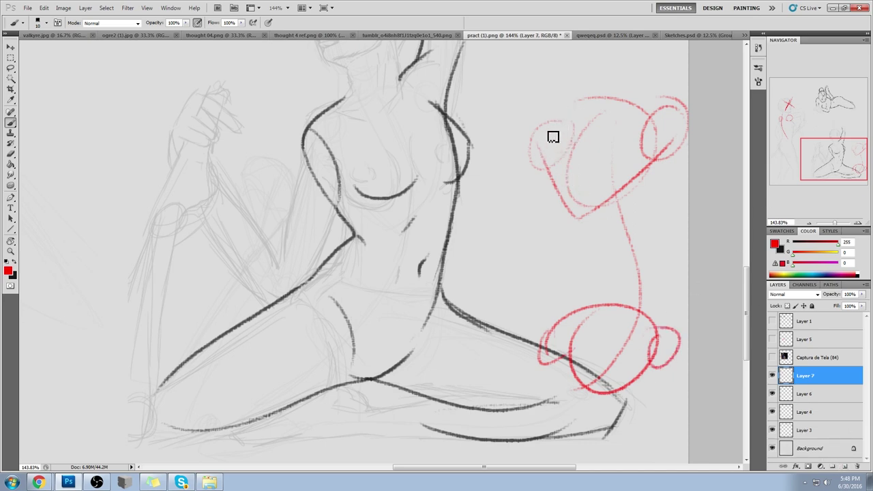
pyautogui.moveTo(541, 133); pyautogui.dragTo(581, 223)
pyautogui.hotkey('ctrl', 'z')
pyautogui.moveTo(540, 124)
pyautogui.mouseDown()
pyautogui.moveTo(553, 198)
pyautogui.moveTo(573, 222)
pyautogui.mouseUp()
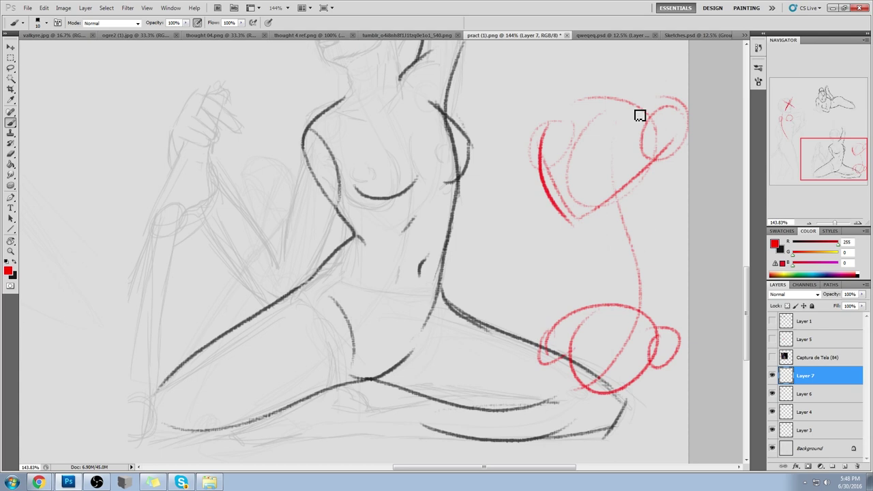
pyautogui.moveTo(674, 155); pyautogui.dragTo(648, 239)
pyautogui.hotkey('ctrl', 'z')
pyautogui.moveTo(674, 157); pyautogui.dragTo(651, 247)
pyautogui.hotkey('ctrl', 'z')
pyautogui.moveTo(660, 213); pyautogui.dragTo(678, 361)
pyautogui.moveTo(556, 208); pyautogui.dragTo(565, 232)
pyautogui.hotkey('ctrl', 'z')
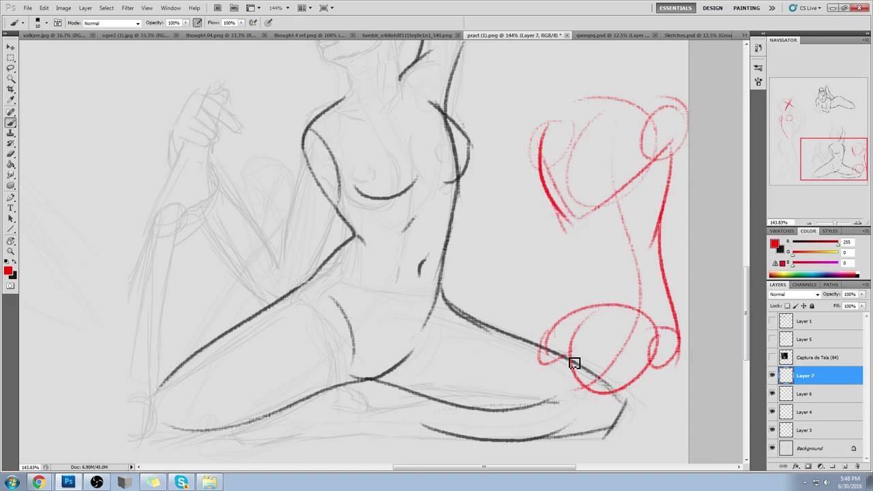
# Draw the waist, hip and inner groin contours of the red torso, with a short curved mark on the belly.
pyautogui.moveTo(568, 236); pyautogui.dragTo(550, 351)
pyautogui.hotkey('ctrl', 'z')
pyautogui.moveTo(552, 280); pyautogui.dragTo(542, 345)
pyautogui.moveTo(562, 217); pyautogui.dragTo(555, 304)
pyautogui.hotkey('ctrl', 'z')
pyautogui.hotkey('ctrl', 'z')
pyautogui.hotkey('ctrl', 'z')
pyautogui.hotkey('ctrl', 'z')
pyautogui.hotkey('ctrl', 'z')
pyautogui.moveTo(559, 223)
pyautogui.mouseDown()
pyautogui.moveTo(552, 292)
pyautogui.moveTo(574, 295)
pyautogui.mouseUp()
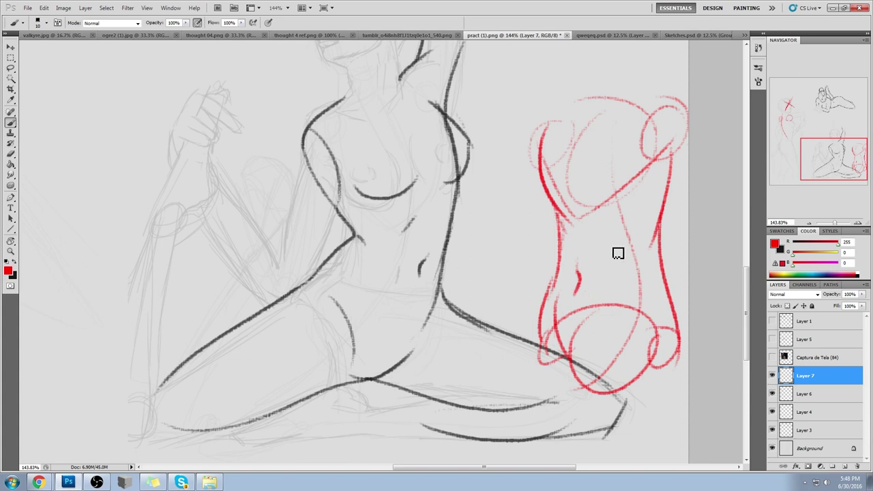
# Draw thick red breast contours over the ribcage of the torso construction.
pyautogui.moveTo(554, 126)
pyautogui.mouseDown()
pyautogui.moveTo(528, 186)
pyautogui.moveTo(539, 201)
pyautogui.moveTo(561, 204)
pyautogui.mouseUp()
pyautogui.hotkey('ctrl', 'z')
pyautogui.moveTo(529, 180); pyautogui.dragTo(547, 124)
pyautogui.moveTo(583, 190); pyautogui.dragTo(617, 203)
pyautogui.moveTo(570, 196); pyautogui.dragTo(625, 192)
pyautogui.hotkey('ctrl', 'z')
pyautogui.moveTo(570, 195); pyautogui.dragTo(623, 192)
pyautogui.moveTo(589, 156); pyautogui.dragTo(608, 144)
pyautogui.hotkey('ctrl', 'z')
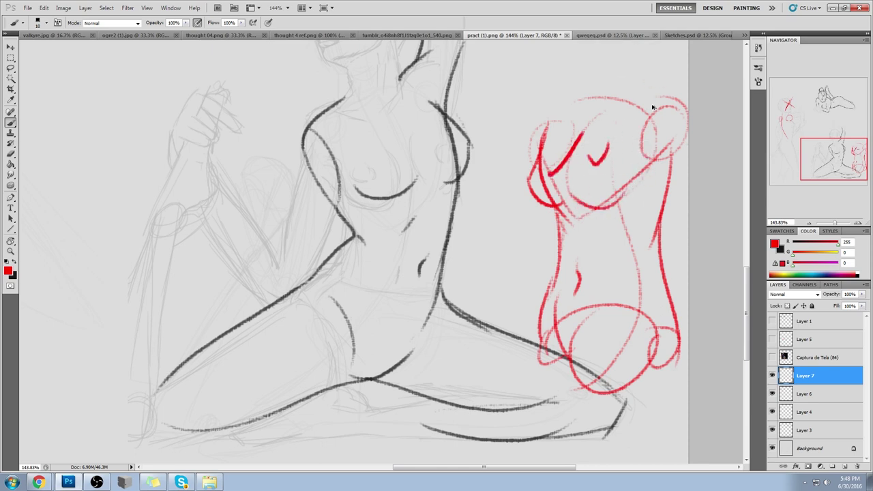
# Try red shoulder strokes across the upper edge of the torso construction.
pyautogui.moveTo(531, 125); pyautogui.dragTo(686, 102)
pyautogui.hotkey('ctrl', 'z')
pyautogui.moveTo(569, 111); pyautogui.dragTo(530, 151)
pyautogui.moveTo(619, 103)
pyautogui.mouseDown()
pyautogui.moveTo(643, 113)
pyautogui.moveTo(671, 155)
pyautogui.mouseUp()
pyautogui.hotkey('ctrl', 'z')
pyautogui.moveTo(627, 107); pyautogui.dragTo(671, 161)
pyautogui.hotkey('ctrl', 'z')
pyautogui.moveTo(619, 104)
pyautogui.mouseDown()
pyautogui.moveTo(688, 130)
pyautogui.moveTo(665, 166)
pyautogui.mouseUp()
pyautogui.hotkey('ctrl', 'z')
# Hide Layers 7, 6 and 4 to compare the sketches on the whole page, and show Layer 4 again.
pyautogui.hotkey('ctrl', '-')
pyautogui.hotkey('ctrl', '-')
pyautogui.hotkey('ctrl', '-')
pyautogui.hotkey('ctrl', '-')
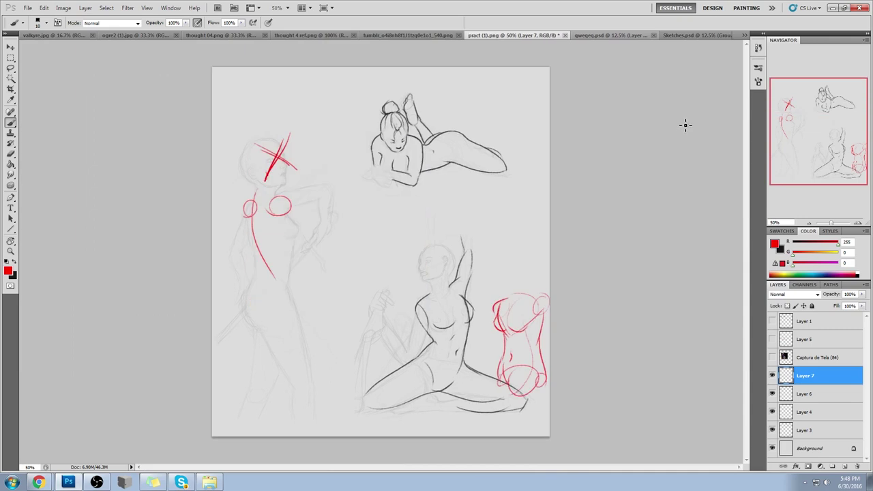
pyautogui.click(772, 376)
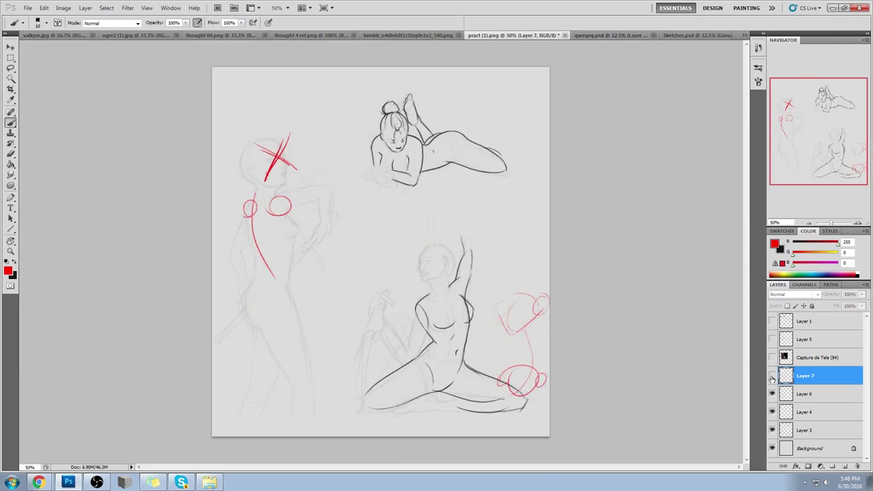
pyautogui.click(772, 393)
pyautogui.click(772, 412)
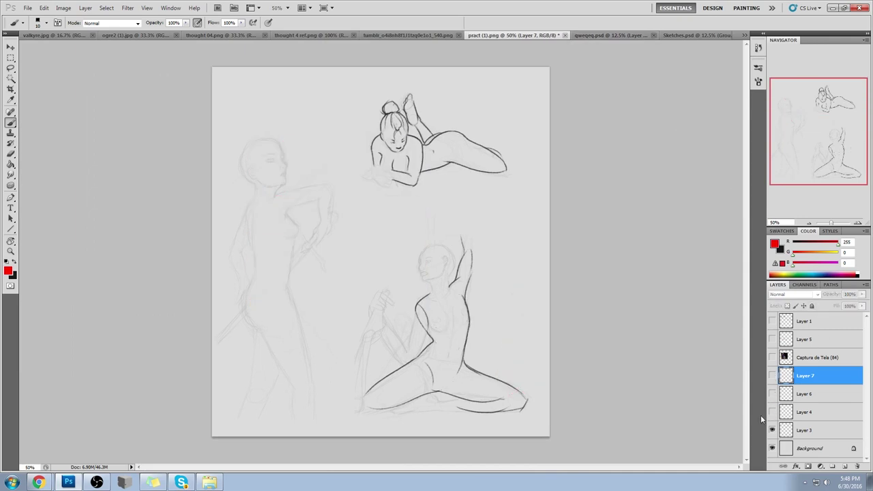
pyautogui.click(772, 412)
# Restore the document to its original opened state from the history.
pyautogui.click(757, 48)
pyautogui.moveTo(746, 320)
pyautogui.mouseDown()
pyautogui.moveTo(764, 114)
pyautogui.moveTo(745, 58)
pyautogui.mouseUp()
pyautogui.click(717, 59)
pyautogui.click(732, 45)
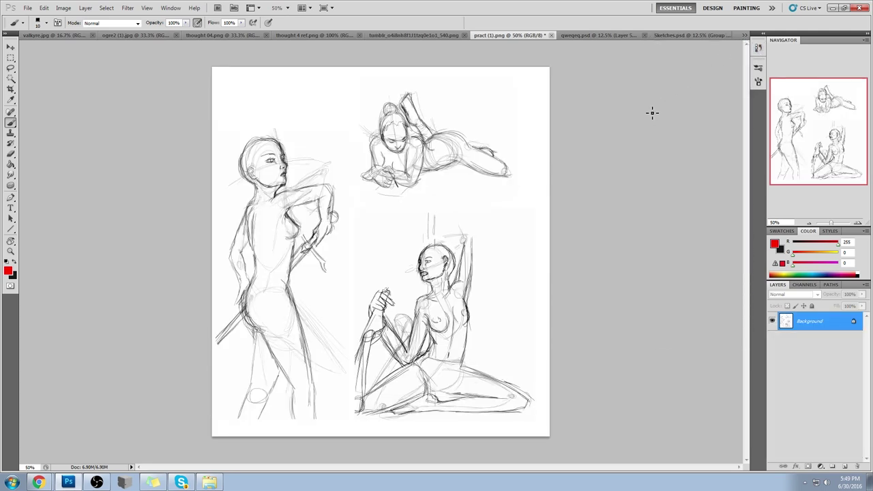
# Circle the upper part of the standing figure's head in red and cross it with three long strokes.
pyautogui.press('z')
pyautogui.click(224, 138)
pyautogui.press('b')
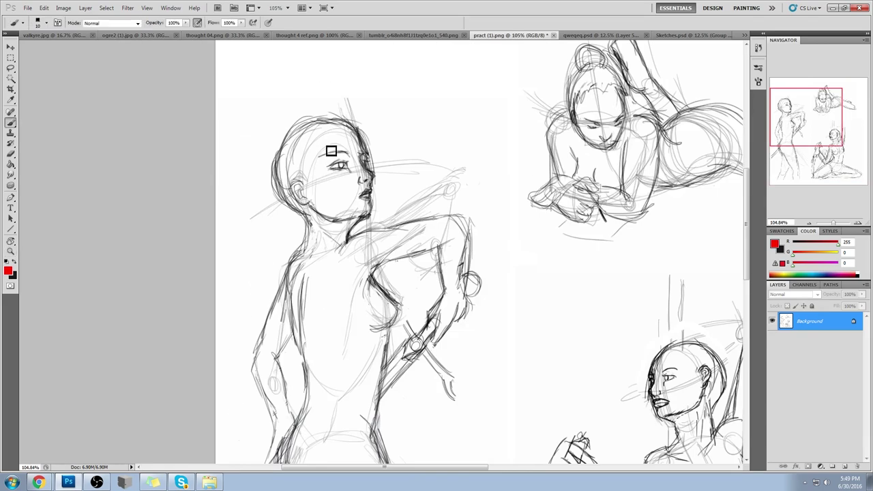
pyautogui.moveTo(339, 106)
pyautogui.mouseDown()
pyautogui.moveTo(267, 157)
pyautogui.moveTo(315, 181)
pyautogui.moveTo(381, 165)
pyautogui.moveTo(312, 113)
pyautogui.moveTo(377, 124)
pyautogui.mouseUp()
pyautogui.moveTo(367, 77); pyautogui.dragTo(330, 145)
pyautogui.moveTo(251, 87); pyautogui.dragTo(341, 116)
pyautogui.moveTo(295, 71); pyautogui.dragTo(274, 145)
# Write "WHY!" in red beside the standing figure's head and underline it with dense hatching.
pyautogui.moveTo(376, 108)
pyautogui.mouseDown()
pyautogui.moveTo(432, 117)
pyautogui.moveTo(429, 80)
pyautogui.moveTo(445, 95)
pyautogui.mouseUp()
pyautogui.click(450, 100)
pyautogui.moveTo(425, 135)
pyautogui.mouseDown()
pyautogui.moveTo(467, 126)
pyautogui.moveTo(432, 146)
pyautogui.moveTo(464, 148)
pyautogui.moveTo(458, 131)
pyautogui.mouseUp()
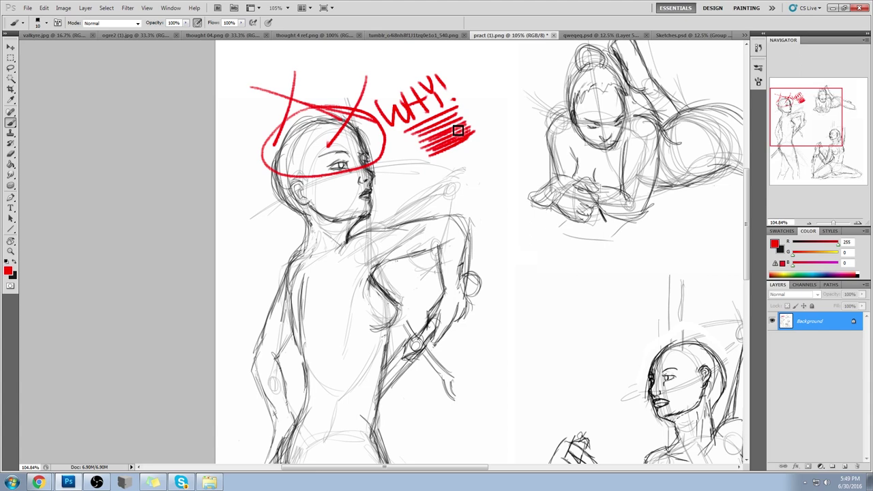
# Trace the lying figure in red, circling its shoulders, elbow and hip and outlining its legs, arms, head and facial features.
pyautogui.moveTo(623, 212); pyautogui.dragTo(418, 252)
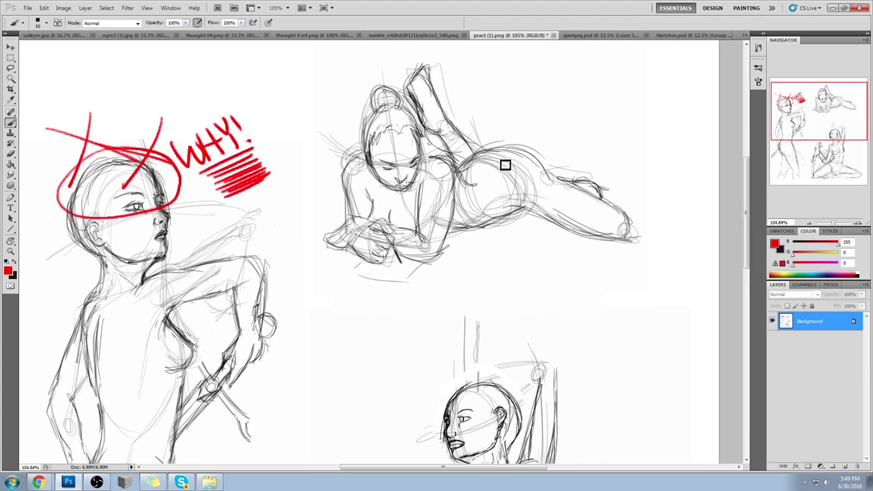
pyautogui.moveTo(477, 162)
pyautogui.mouseDown()
pyautogui.moveTo(481, 155)
pyautogui.moveTo(471, 161)
pyautogui.mouseUp()
pyautogui.moveTo(455, 166)
pyautogui.mouseDown()
pyautogui.moveTo(462, 171)
pyautogui.moveTo(431, 154)
pyautogui.mouseUp()
pyautogui.moveTo(370, 165); pyautogui.dragTo(344, 162)
pyautogui.moveTo(433, 242)
pyautogui.mouseDown()
pyautogui.moveTo(447, 261)
pyautogui.moveTo(417, 250)
pyautogui.mouseUp()
pyautogui.moveTo(479, 199)
pyautogui.mouseDown()
pyautogui.moveTo(557, 226)
pyautogui.moveTo(629, 227)
pyautogui.mouseUp()
pyautogui.moveTo(518, 144); pyautogui.dragTo(637, 228)
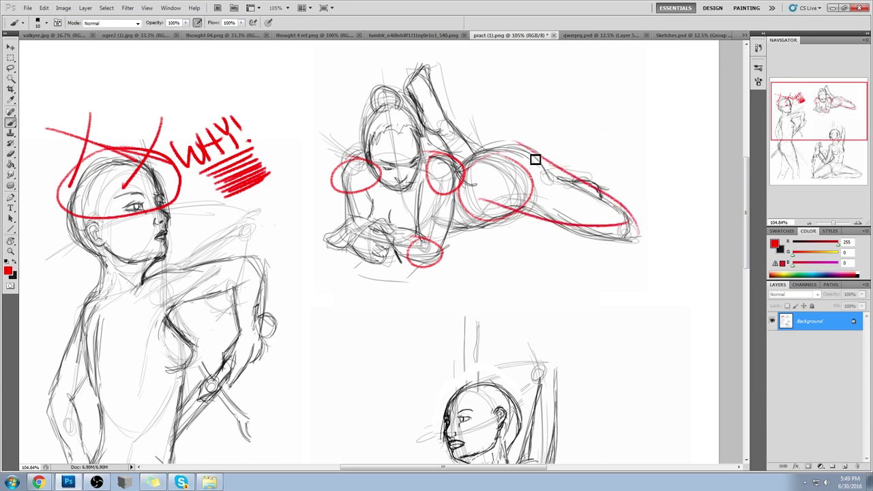
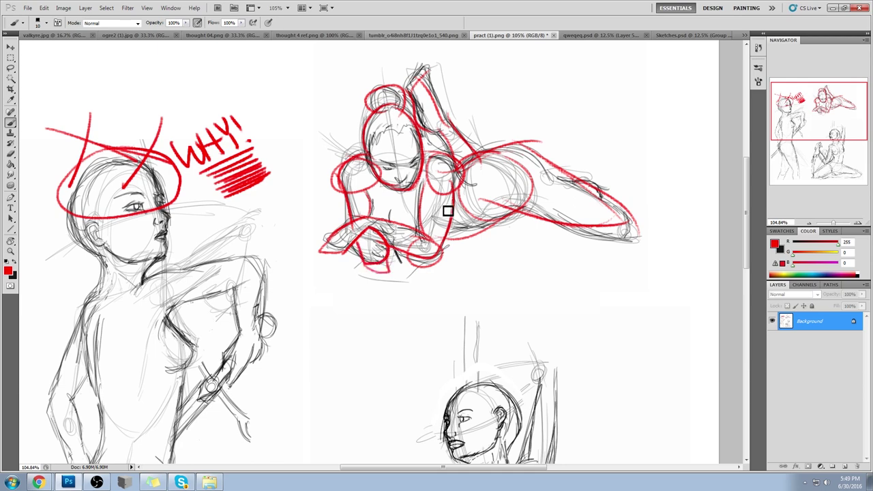
pyautogui.moveTo(210, 264); pyautogui.dragTo(267, 278)
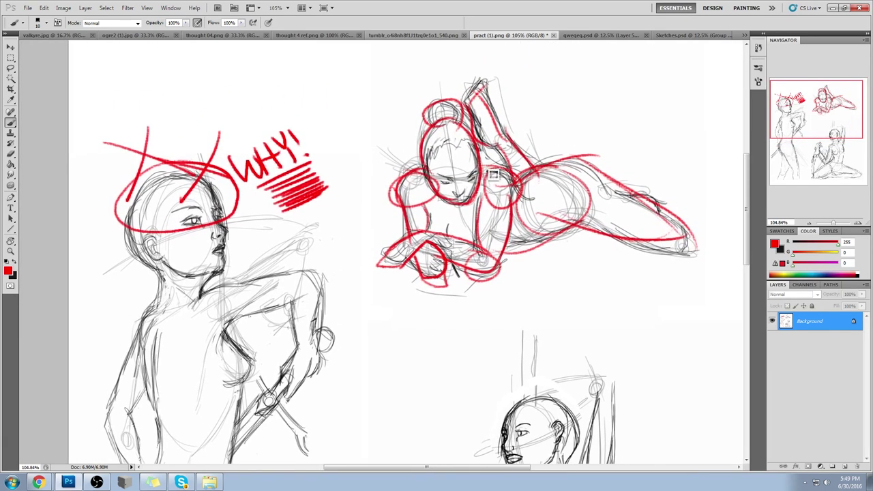
pyautogui.moveTo(454, 183); pyautogui.dragTo(441, 180)
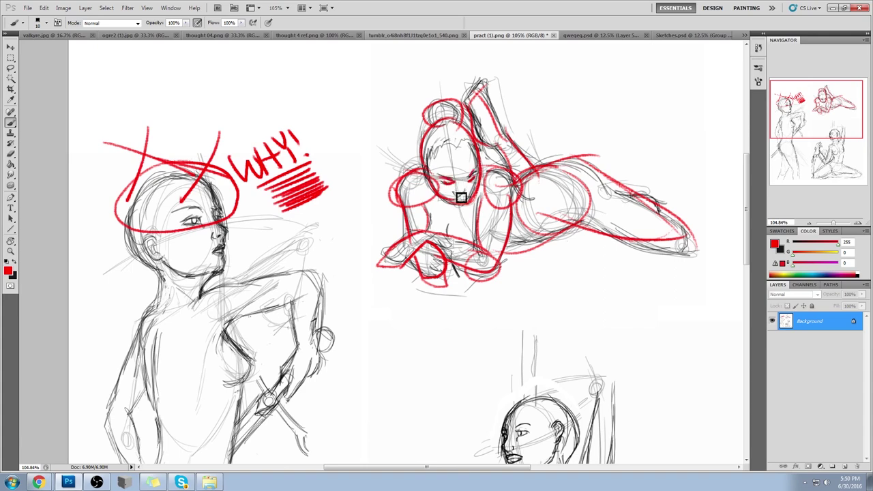
# Brush red strokes over the back of the standing figure's head, from the crown down behind the ear.
pyautogui.moveTo(286, 216); pyautogui.dragTo(439, 243)
pyautogui.hotkey('ctrl', 'space')
pyautogui.moveTo(222, 154)
pyautogui.mouseDown()
pyautogui.moveTo(327, 213)
pyautogui.moveTo(450, 339)
pyautogui.mouseUp()
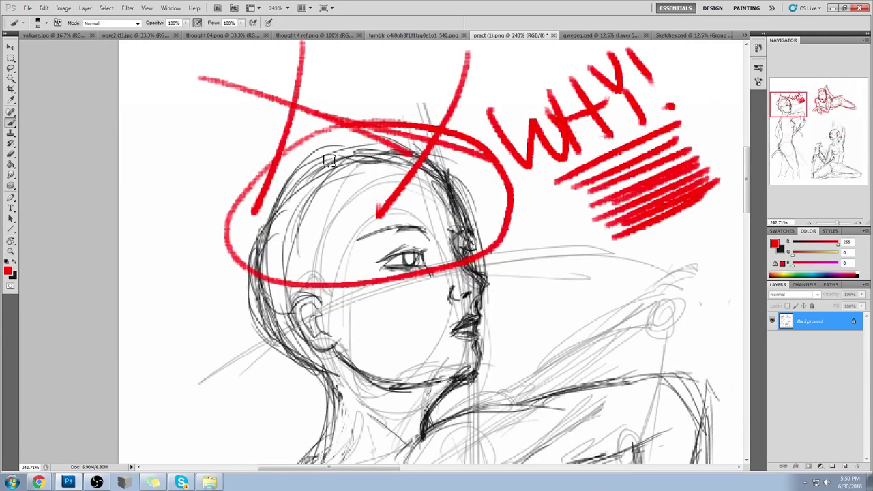
pyautogui.moveTo(328, 161)
pyautogui.mouseDown()
pyautogui.moveTo(360, 179)
pyautogui.moveTo(335, 176)
pyautogui.moveTo(320, 198)
pyautogui.moveTo(287, 212)
pyautogui.moveTo(312, 195)
pyautogui.moveTo(294, 214)
pyautogui.moveTo(285, 204)
pyautogui.moveTo(317, 165)
pyautogui.moveTo(275, 228)
pyautogui.moveTo(288, 238)
pyautogui.moveTo(265, 228)
pyautogui.moveTo(262, 238)
pyautogui.moveTo(273, 299)
pyautogui.moveTo(258, 290)
pyautogui.moveTo(293, 327)
pyautogui.mouseUp()
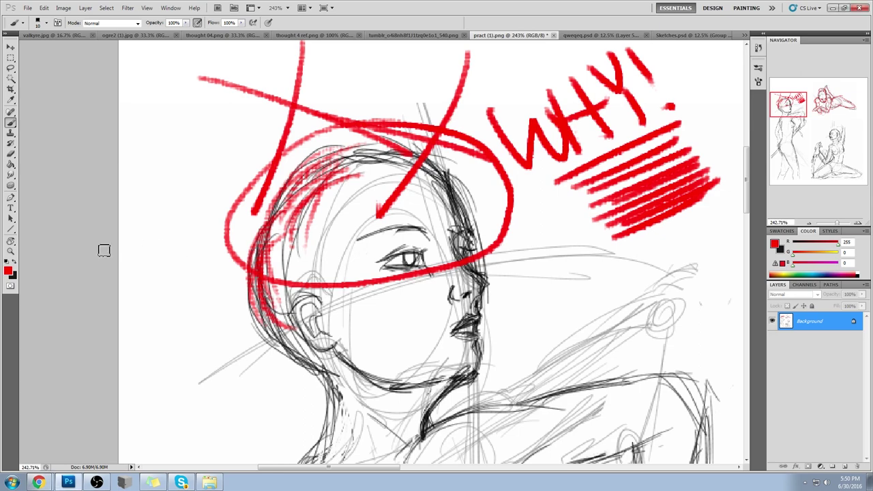
# Remove all the red annotations by restoring the document's opened state from the history.
pyautogui.hotkey('ctrl', '-')
pyautogui.hotkey('ctrl', '-')
pyautogui.hotkey('ctrl', '-')
pyautogui.hotkey('ctrl', '-')
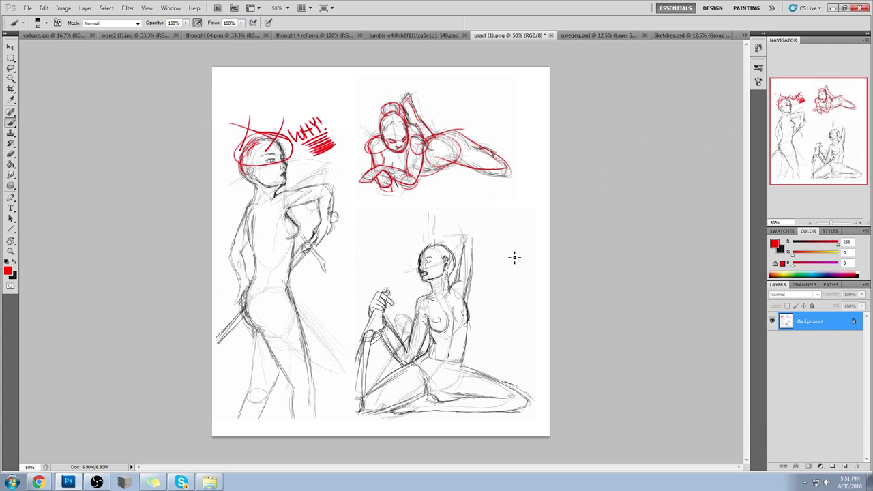
pyautogui.moveTo(463, 240)
pyautogui.mouseDown()
pyautogui.moveTo(429, 375)
pyautogui.moveTo(407, 372)
pyautogui.moveTo(375, 334)
pyautogui.moveTo(504, 348)
pyautogui.mouseUp()
pyautogui.hotkey('ctrl', 'z')
pyautogui.click(757, 48)
pyautogui.moveTo(746, 286); pyautogui.dragTo(756, 69)
pyautogui.click(716, 59)
pyautogui.click(733, 45)
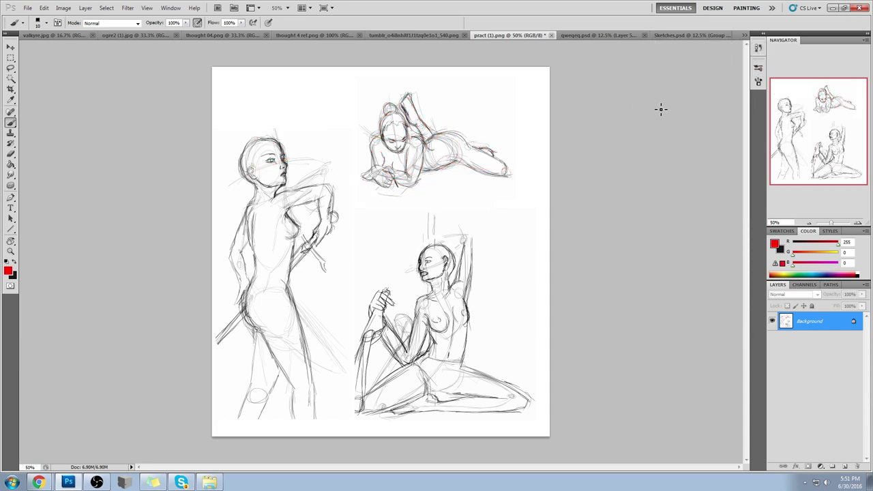
pyautogui.moveTo(298, 135)
pyautogui.mouseDown()
pyautogui.moveTo(255, 131)
pyautogui.moveTo(310, 140)
pyautogui.mouseUp()
pyautogui.hotkey('ctrl', 'z')
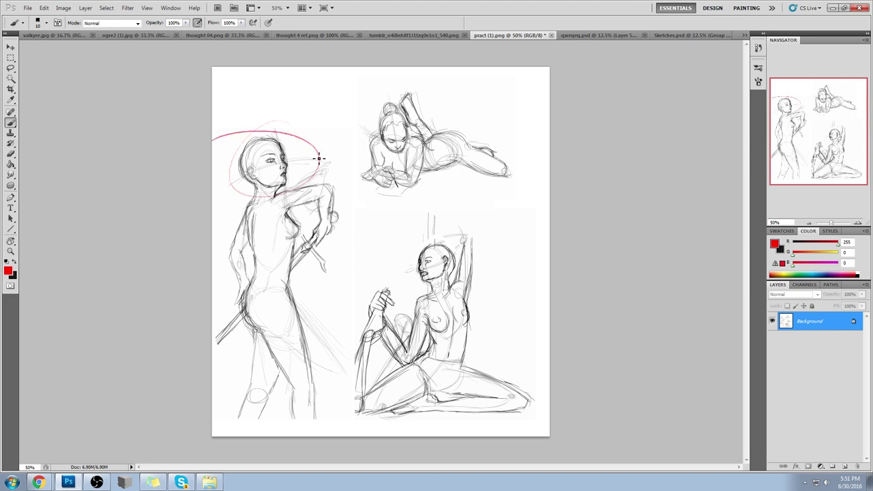
pyautogui.hotkey('ctrl', 'z')
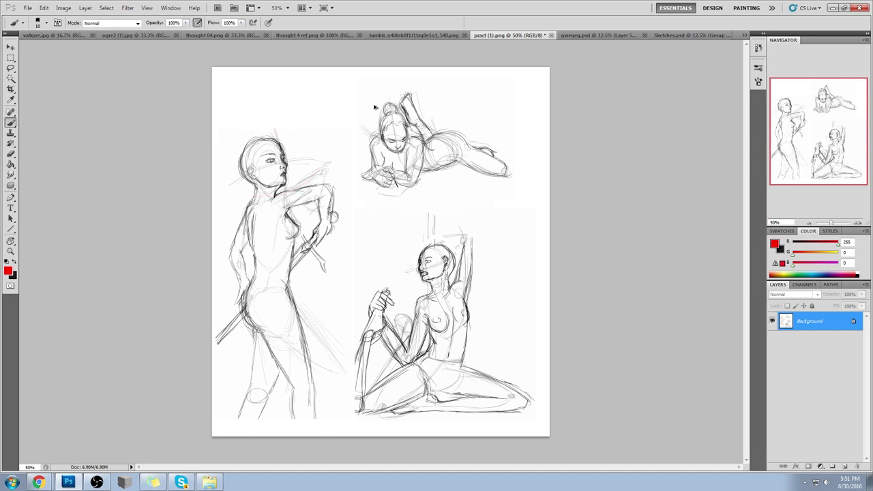
pyautogui.moveTo(291, 141)
pyautogui.mouseDown()
pyautogui.moveTo(307, 137)
pyautogui.moveTo(232, 129)
pyautogui.mouseUp()
pyautogui.hotkey('ctrl', 'z')
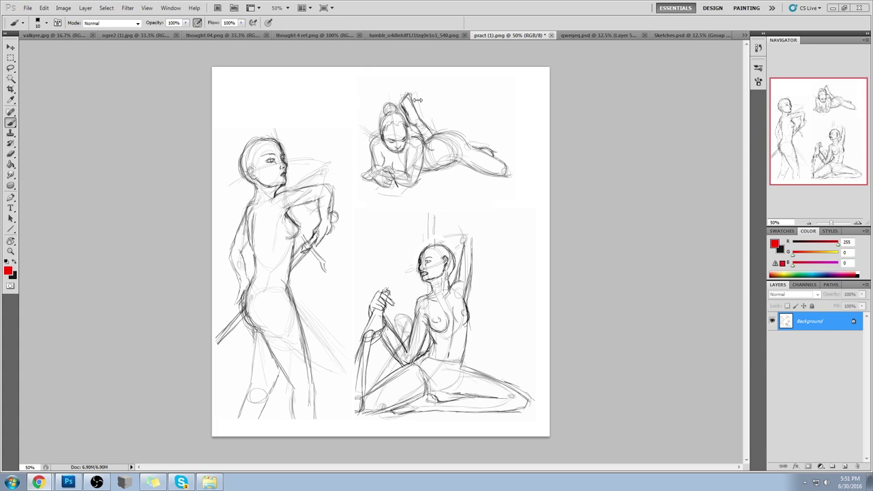
# Add a new layer above the background and circle the whole lying figure with a large red oval.
pyautogui.click(833, 466)
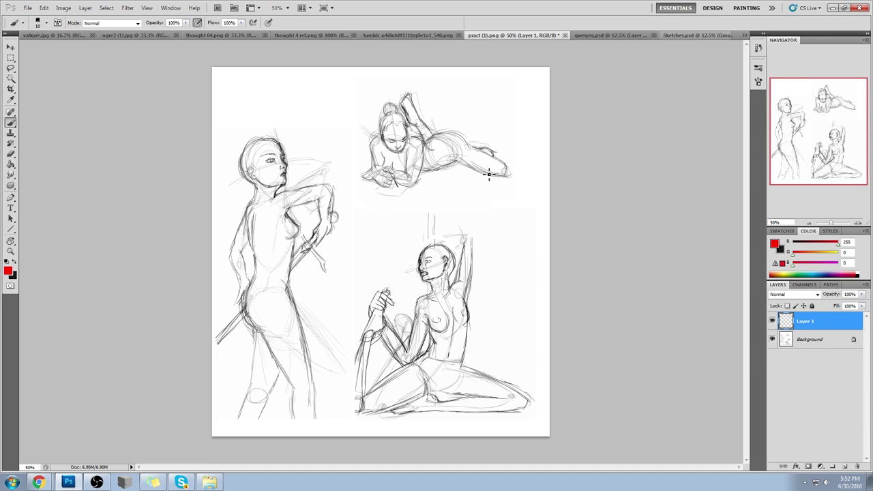
pyautogui.moveTo(442, 87)
pyautogui.mouseDown()
pyautogui.moveTo(389, 97)
pyautogui.moveTo(352, 121)
pyautogui.moveTo(360, 107)
pyautogui.mouseUp()
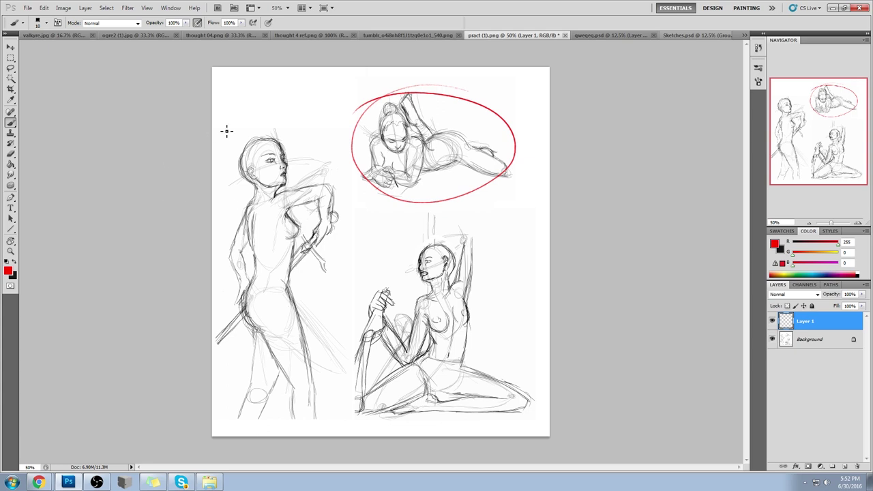
# Circle the standing figure's face with an arrow pointing at it, and draw red lines along the shoulder and bent arm.
pyautogui.moveTo(272, 141); pyautogui.dragTo(289, 158)
pyautogui.moveTo(309, 126)
pyautogui.mouseDown()
pyautogui.moveTo(290, 144)
pyautogui.moveTo(309, 143)
pyautogui.mouseUp()
pyautogui.moveTo(257, 198)
pyautogui.mouseDown()
pyautogui.moveTo(303, 196)
pyautogui.moveTo(320, 232)
pyautogui.mouseUp()
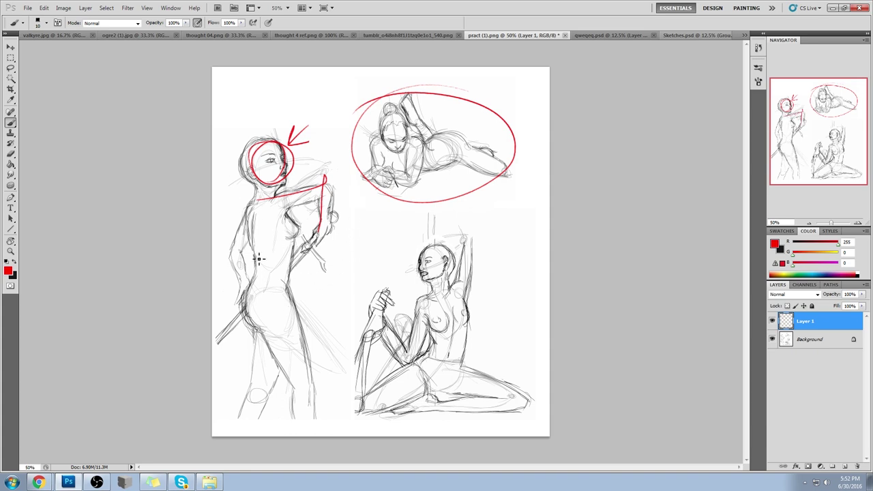
pyautogui.moveTo(250, 317); pyautogui.dragTo(219, 406)
pyautogui.moveTo(280, 352); pyautogui.dragTo(236, 426)
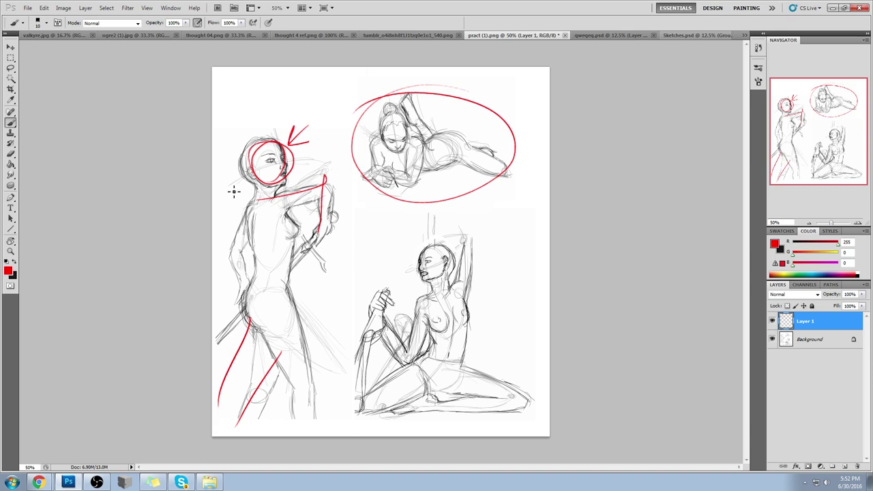
pyautogui.hotkey('ctrl', 'alt', 'z')
pyautogui.hotkey('ctrl', 'alt', 'z')
pyautogui.moveTo(267, 345); pyautogui.dragTo(212, 360)
pyautogui.moveTo(223, 339)
pyautogui.mouseDown()
pyautogui.moveTo(212, 352)
pyautogui.moveTo(245, 370)
pyautogui.mouseUp()
pyautogui.hotkey('ctrl', 'alt', 'z')
pyautogui.hotkey('ctrl', 'alt', 'z')
pyautogui.hotkey('ctrl', 'alt', 'z')
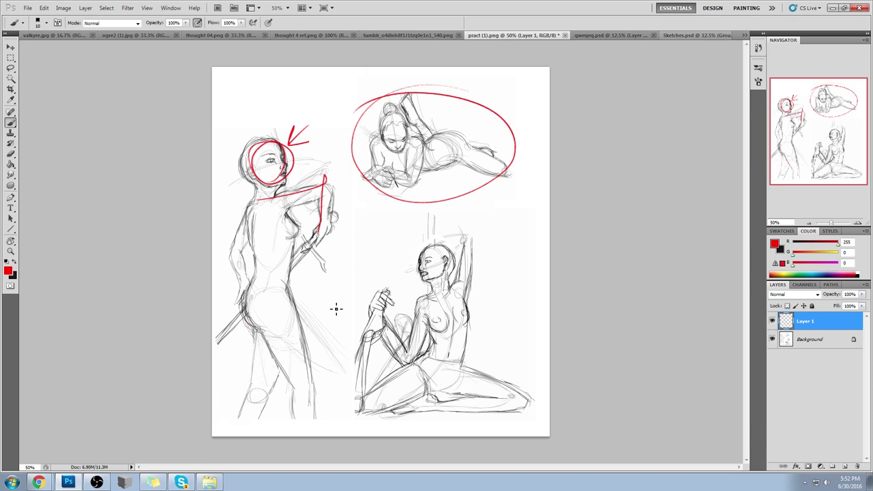
# Draw two red curves for the standing figure's leg, from the buttock and the front of the hip down to the knee.
pyautogui.moveTo(253, 318); pyautogui.dragTo(212, 412)
pyautogui.moveTo(285, 365); pyautogui.dragTo(240, 413)
pyautogui.hotkey('ctrl', 'alt', 'z')
pyautogui.moveTo(292, 326); pyautogui.dragTo(224, 411)
pyautogui.hotkey('ctrl', 'alt', 'z')
pyautogui.moveTo(292, 307); pyautogui.dragTo(250, 396)
pyautogui.hotkey('ctrl', 'alt', 'z')
pyautogui.hotkey('ctrl', 'alt', 'z')
pyautogui.moveTo(244, 318); pyautogui.dragTo(236, 388)
pyautogui.moveTo(293, 308); pyautogui.dragTo(255, 398)
pyautogui.hotkey('ctrl', 'alt', 'z')
pyautogui.moveTo(289, 286)
pyautogui.mouseDown()
pyautogui.moveTo(272, 374)
pyautogui.moveTo(257, 399)
pyautogui.mouseUp()
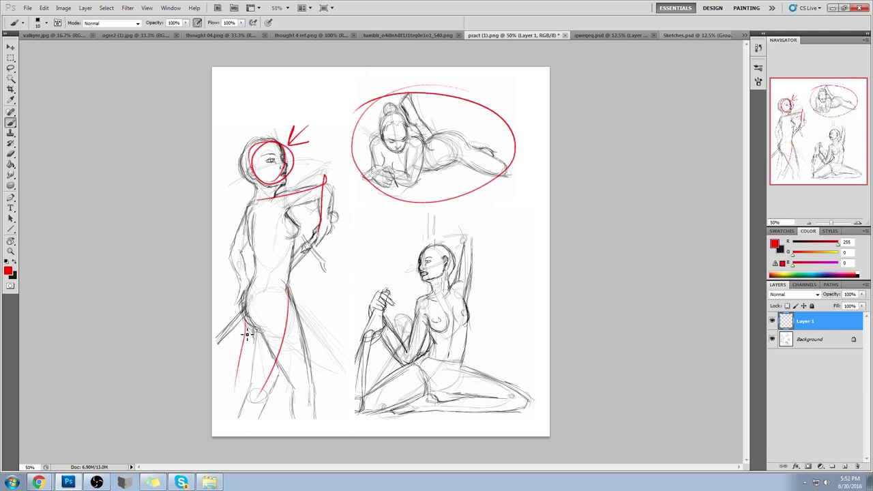
# Mark the standing figure's buttock with a red arrow and curved contour lines.
pyautogui.moveTo(241, 329)
pyautogui.mouseDown()
pyautogui.moveTo(249, 285)
pyautogui.moveTo(247, 329)
pyautogui.mouseUp()
pyautogui.hotkey('ctrl', 'alt', 'z')
pyautogui.moveTo(238, 275); pyautogui.dragTo(239, 289)
pyautogui.moveTo(231, 281)
pyautogui.mouseDown()
pyautogui.moveTo(241, 290)
pyautogui.moveTo(245, 281)
pyautogui.moveTo(271, 335)
pyautogui.mouseUp()
pyautogui.hotkey('ctrl', 'alt', 'z')
pyautogui.moveTo(248, 288); pyautogui.dragTo(275, 333)
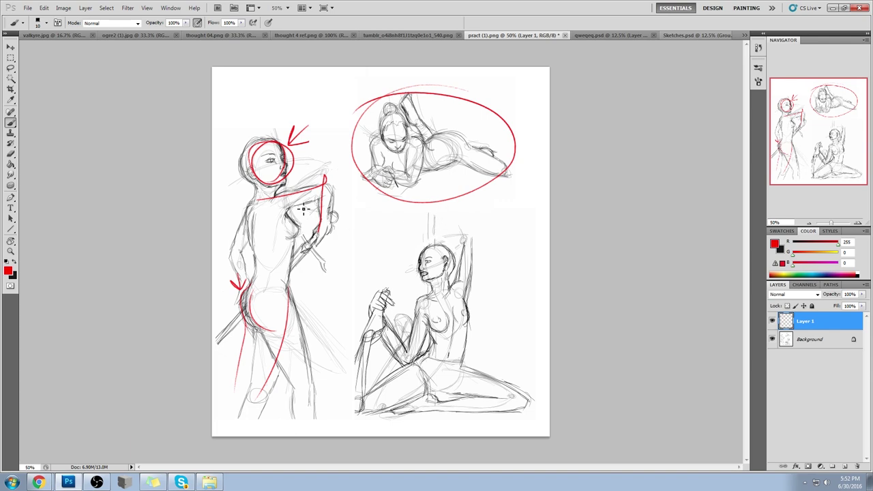
pyautogui.moveTo(232, 246)
pyautogui.mouseDown()
pyautogui.moveTo(264, 343)
pyautogui.moveTo(324, 434)
pyautogui.mouseUp()
pyautogui.hotkey('ctrl', 'z')
# Circle the seated figure's forehead, mouth, outer chest, elbow and both legs in red.
pyautogui.moveTo(432, 237); pyautogui.dragTo(413, 239)
pyautogui.moveTo(427, 270); pyautogui.dragTo(431, 268)
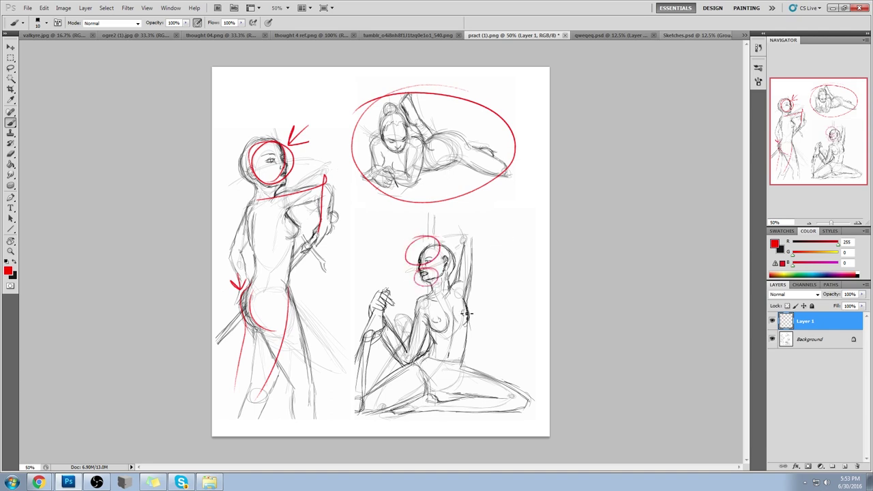
pyautogui.moveTo(467, 303); pyautogui.dragTo(465, 305)
pyautogui.moveTo(431, 341)
pyautogui.mouseDown()
pyautogui.moveTo(418, 356)
pyautogui.moveTo(429, 340)
pyautogui.mouseUp()
pyautogui.moveTo(390, 382); pyautogui.dragTo(386, 373)
pyautogui.moveTo(466, 389)
pyautogui.mouseDown()
pyautogui.moveTo(467, 403)
pyautogui.moveTo(468, 386)
pyautogui.mouseUp()
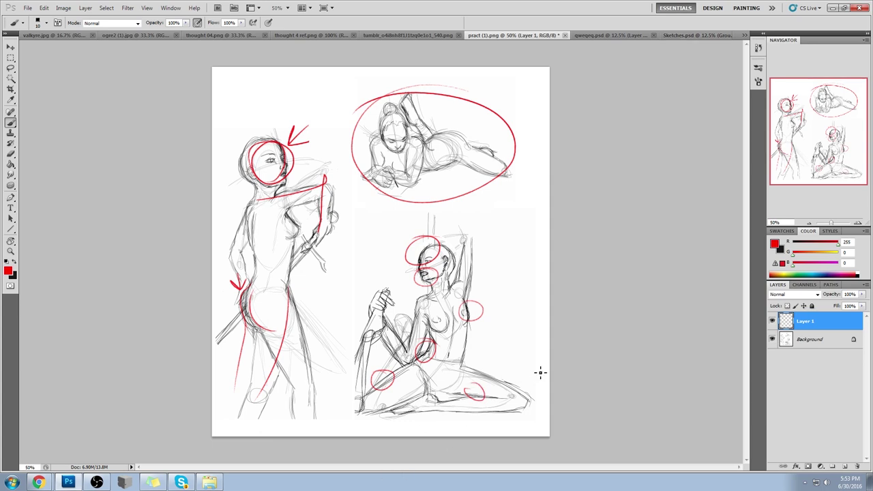
# Undo the red circles on the seated figure and the arrow and buttock curves on the standing figure.
pyautogui.hotkey('ctrl', 'alt', 'z')
pyautogui.hotkey('ctrl', 'alt', 'z')
pyautogui.hotkey('ctrl', 'alt', 'z')
pyautogui.hotkey('ctrl', 'alt', 'z')
pyautogui.hotkey('ctrl', 'alt', 'z')
pyautogui.hotkey('ctrl', 'alt', 'z')
pyautogui.hotkey('ctrl', 'alt', 'z')
pyautogui.hotkey('ctrl', 'alt', 'z')
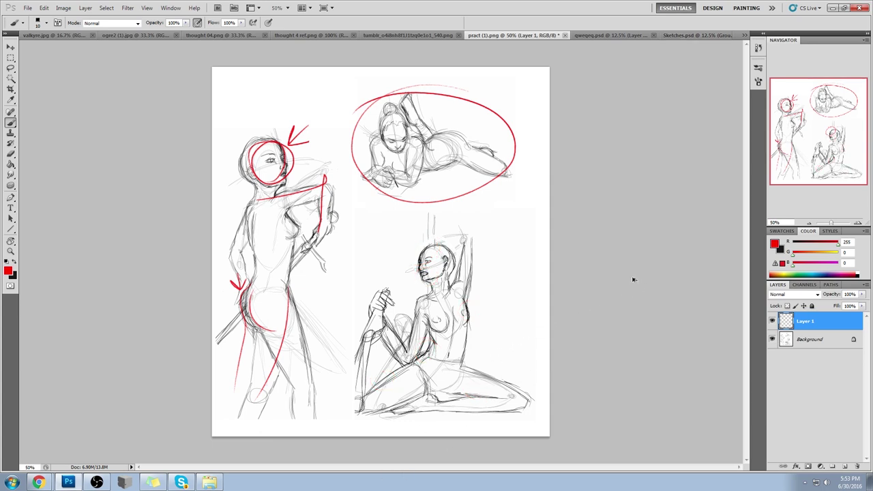
pyautogui.hotkey('ctrl', 'alt', 'z')
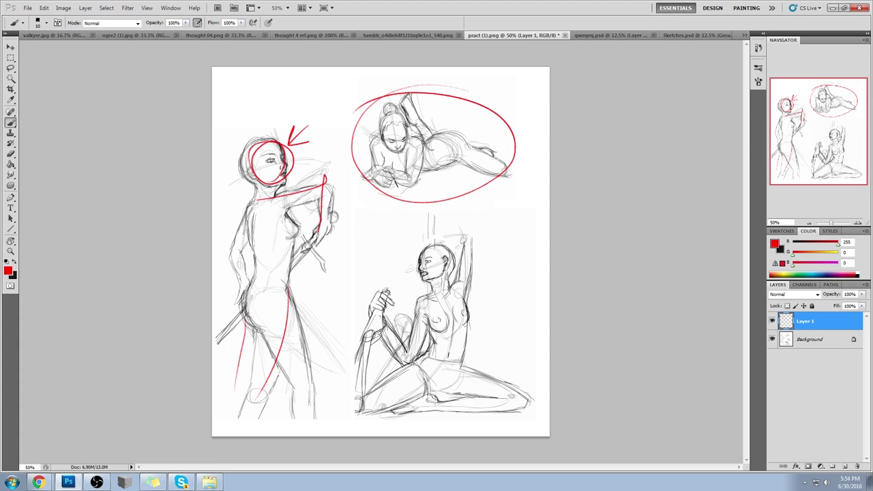
# Switch to a Google Chrome window with a new tab, placed over the drawing.
pyautogui.moveTo(872, 5); pyautogui.dragTo(131, 33)
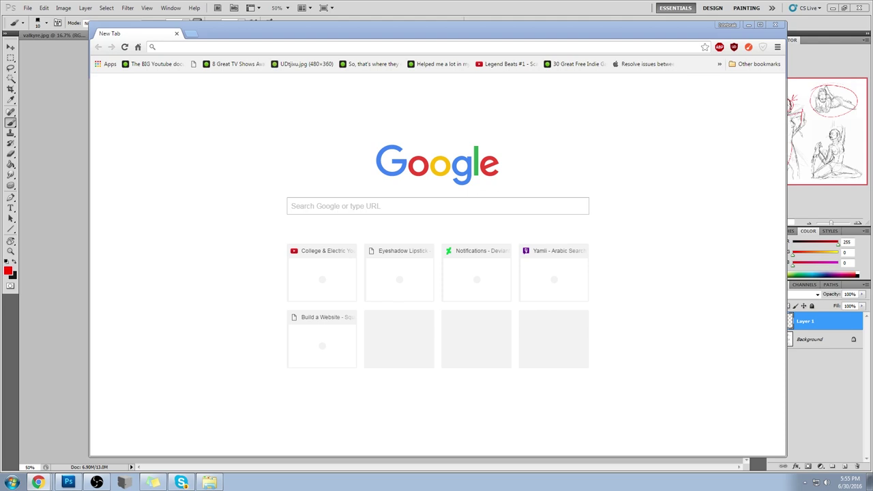
# Open Istebrak's Art Class and Critique Community page on Google+.
pyautogui.click(324, 46)
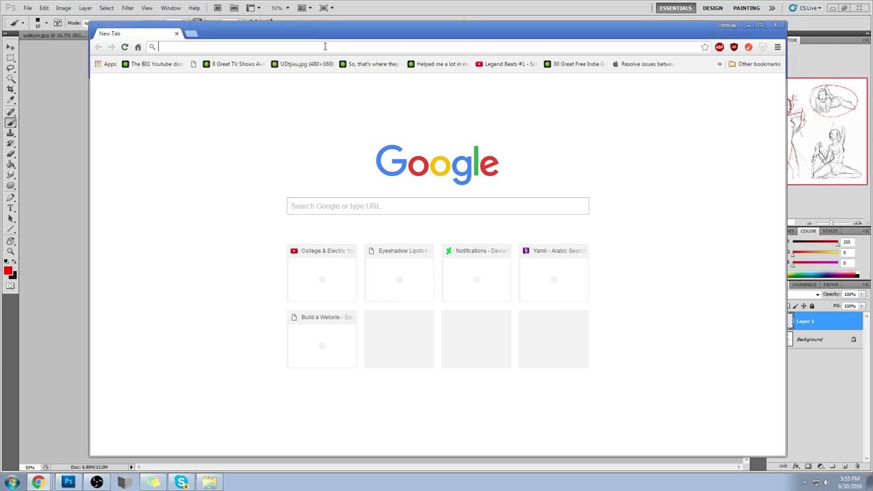
pyautogui.write('comm')
pyautogui.press('Down')
pyautogui.press('Return')
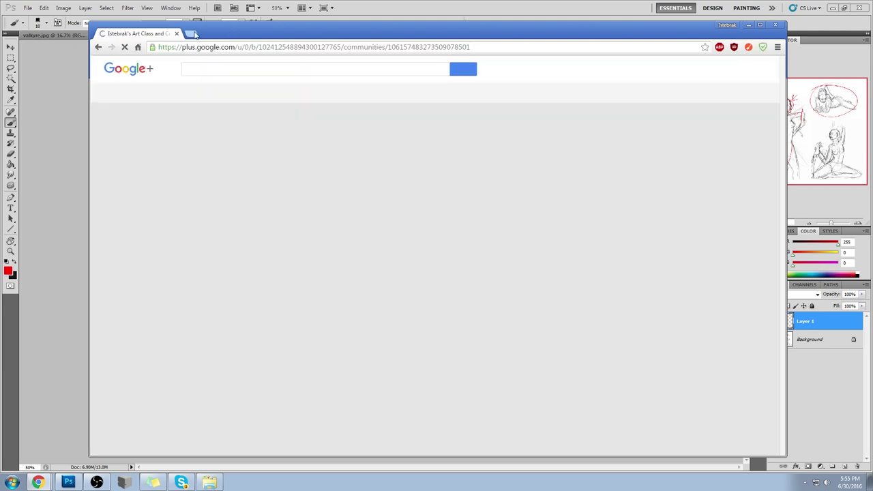
# Open istebrak.com in a new tab and follow its Google+ link to the community.
pyautogui.click(190, 34)
pyautogui.write('istebrak.com')
pyautogui.press('Return')
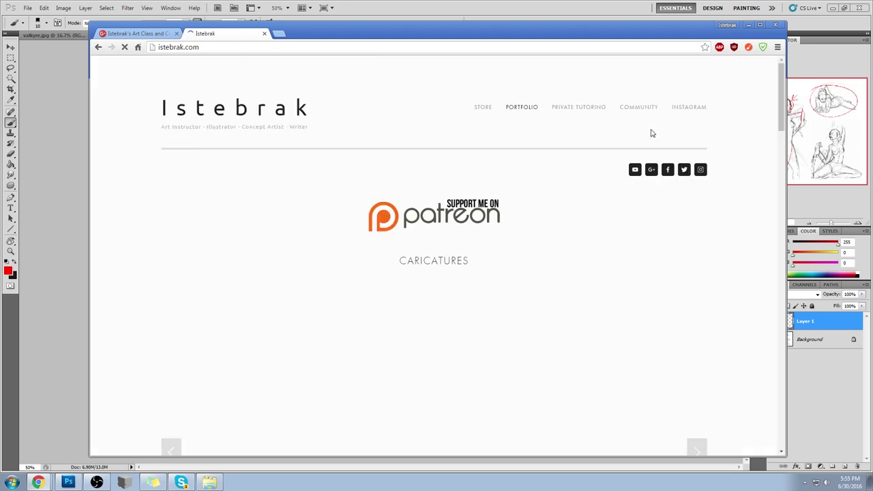
pyautogui.click(650, 170)
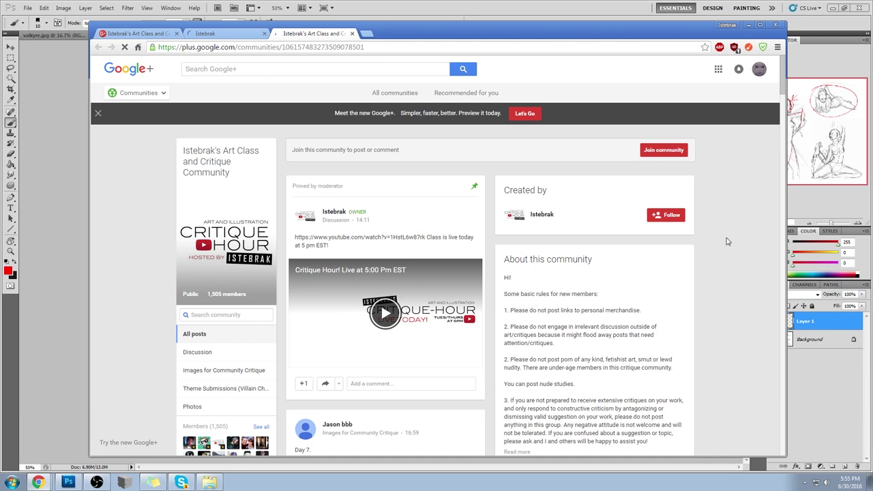
# Look through the community's recent posts and return to the community page opened first.
pyautogui.scroll(-1, 729, 231)
pyautogui.scroll(-5, 729, 230)
pyautogui.scroll(3, 729, 230)
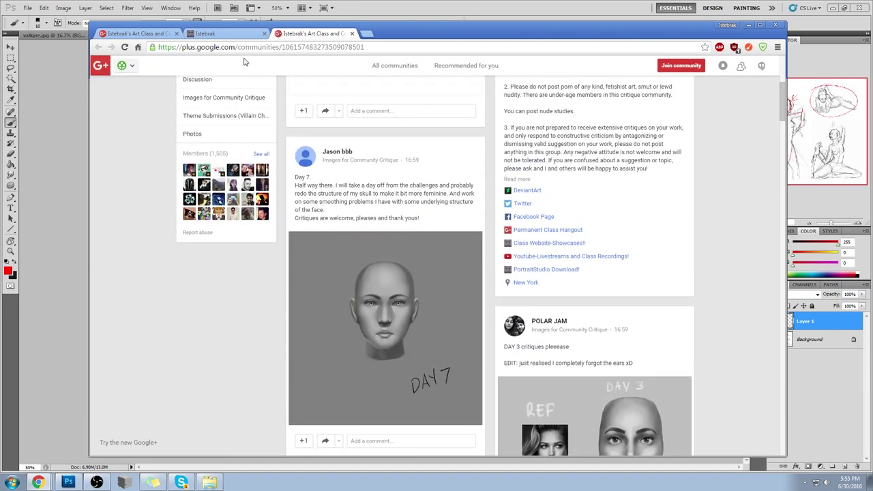
pyautogui.click(136, 34)
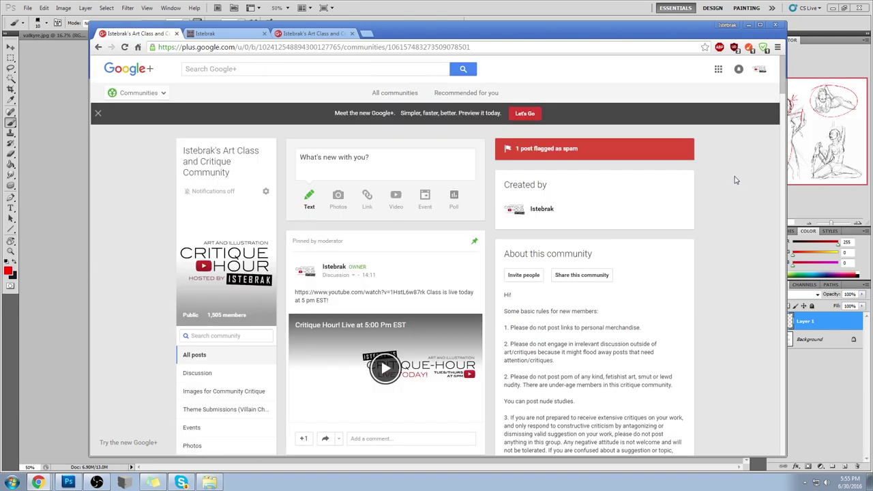
# Switch back to Photoshop and bring up the tumblr PNG with the crouching figure sketch.
pyautogui.click(551, 5)
pyautogui.click(611, 37)
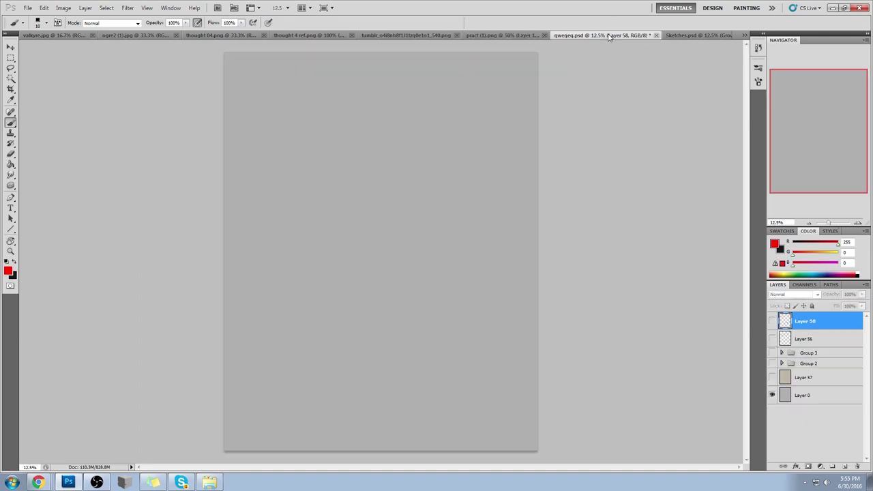
pyautogui.click(663, 36)
pyautogui.click(567, 37)
pyautogui.click(365, 38)
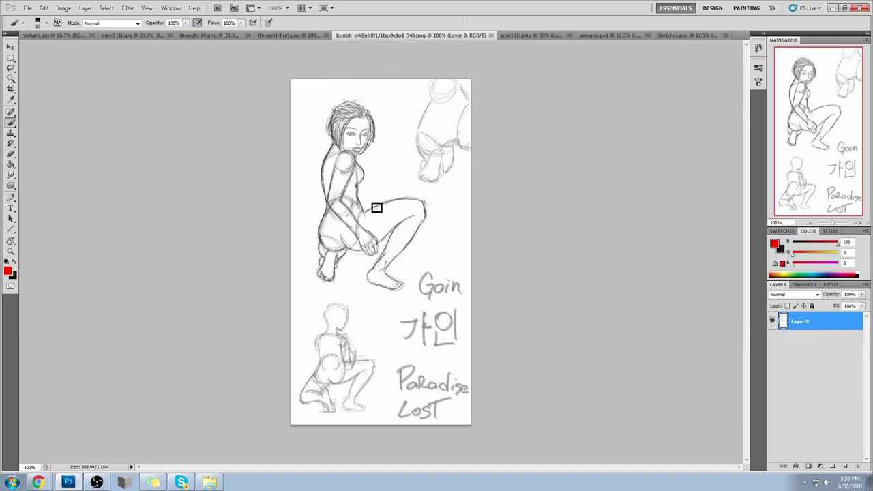
pyautogui.moveTo(372, 103)
pyautogui.mouseDown()
pyautogui.moveTo(351, 150)
pyautogui.moveTo(379, 109)
pyautogui.mouseUp()
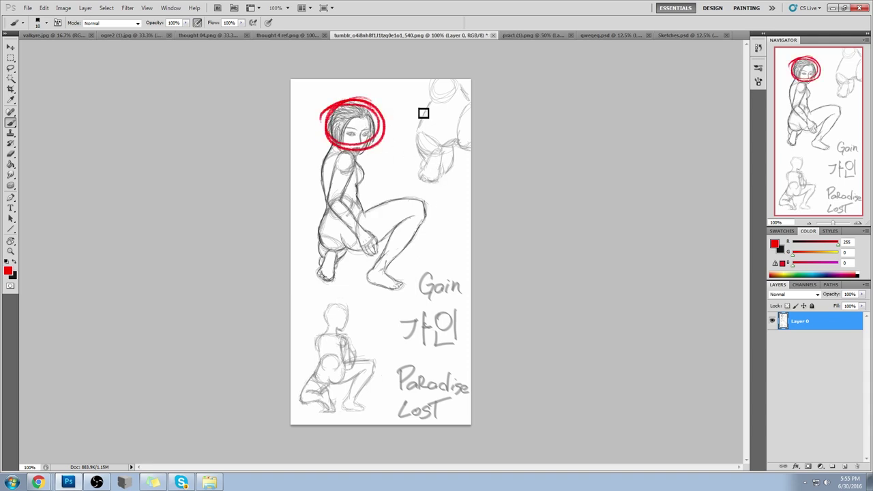
pyautogui.hotkey('ctrl', 'alt', 'z')
pyautogui.hotkey('ctrl', 'alt', 'z')
# Draw a red spine curve down the crouching figure's back and a red circle with jaw guides over its head.
pyautogui.moveTo(331, 143); pyautogui.dragTo(350, 235)
pyautogui.hotkey('ctrl', 'alt', 'z')
pyautogui.moveTo(340, 143); pyautogui.dragTo(350, 237)
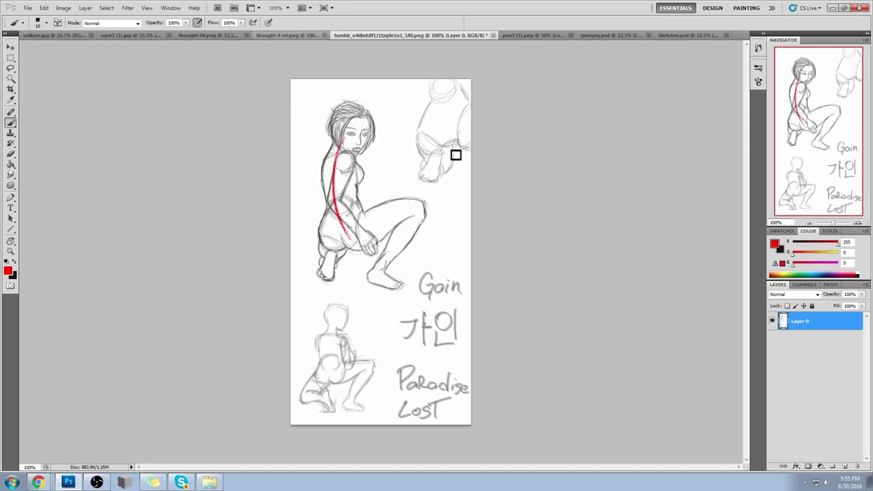
pyautogui.moveTo(370, 129); pyautogui.dragTo(363, 148)
pyautogui.hotkey('ctrl', 'alt', 'z')
pyautogui.hotkey('ctrl', 'alt', 'z')
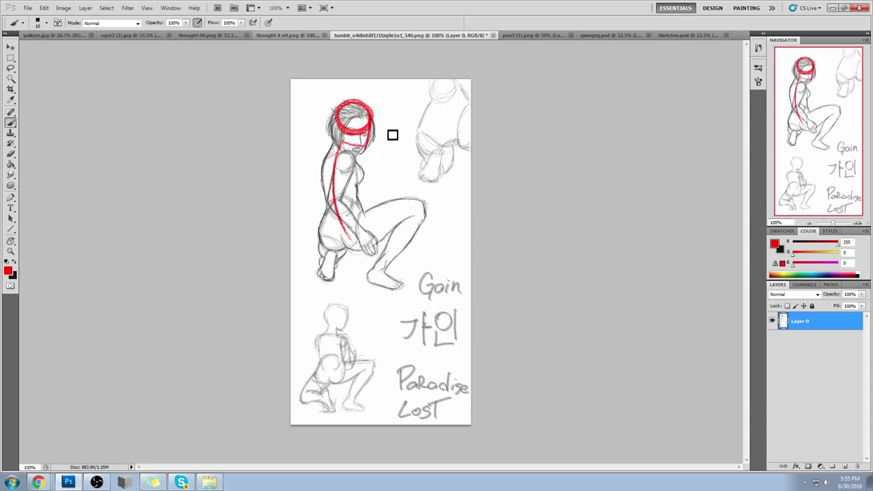
# Sketch a red stick figure with a round head, spine, legs and one arm beside the crouching figure.
pyautogui.hotkey('ctrl', 'space')
pyautogui.moveTo(312, 94); pyautogui.dragTo(501, 253)
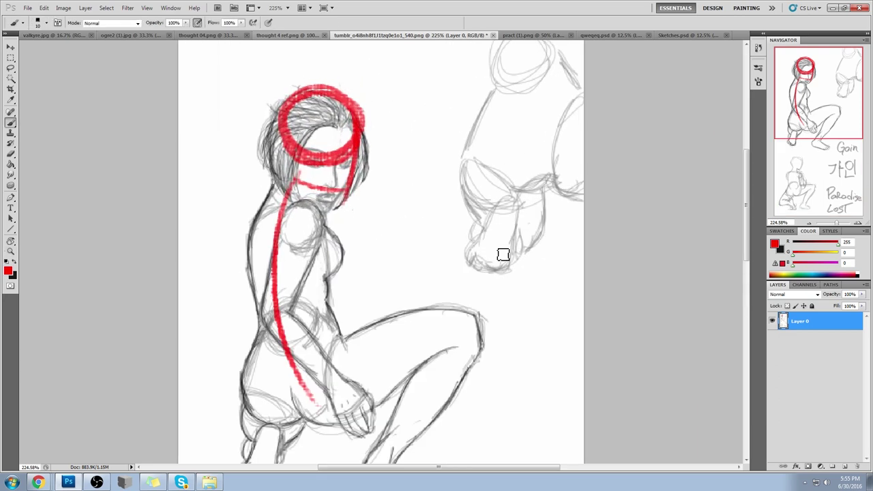
pyautogui.moveTo(572, 197); pyautogui.dragTo(527, 259)
pyautogui.moveTo(405, 170)
pyautogui.mouseDown()
pyautogui.moveTo(491, 154)
pyautogui.moveTo(407, 174)
pyautogui.mouseUp()
pyautogui.moveTo(452, 213)
pyautogui.mouseDown()
pyautogui.moveTo(471, 318)
pyautogui.moveTo(433, 395)
pyautogui.mouseUp()
pyautogui.moveTo(470, 329); pyautogui.dragTo(498, 371)
pyautogui.moveTo(464, 273); pyautogui.dragTo(399, 262)
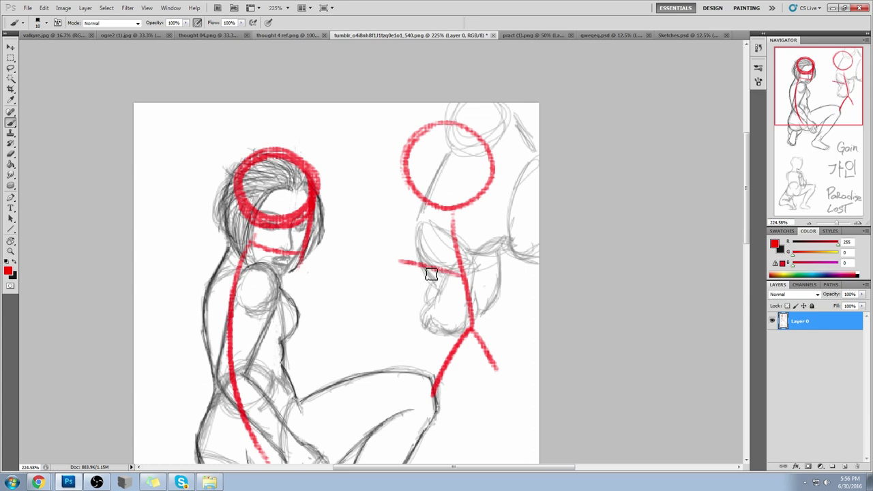
# Undo the stick figure's body strokes and redraw it leaning, with a curved spine, spread arms and bent legs.
pyautogui.hotkey('ctrl', 'alt', 'z')
pyautogui.hotkey('ctrl', 'alt', 'z')
pyautogui.hotkey('ctrl', 'alt', 'z')
pyautogui.moveTo(459, 211); pyautogui.dragTo(379, 433)
pyautogui.moveTo(358, 276); pyautogui.dragTo(521, 236)
pyautogui.moveTo(430, 339)
pyautogui.mouseDown()
pyautogui.moveTo(304, 378)
pyautogui.moveTo(348, 431)
pyautogui.mouseUp()
pyautogui.moveTo(407, 349); pyautogui.dragTo(507, 403)
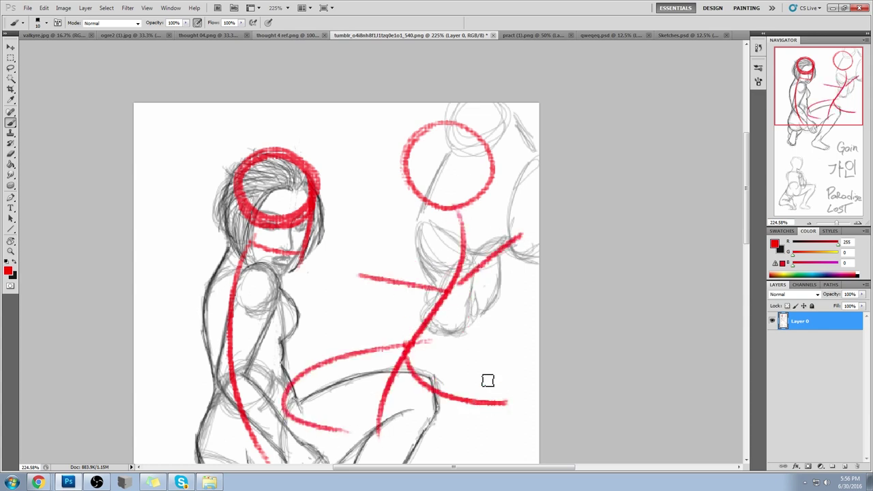
# Redraw the stick figure's head as a smaller, thicker red circle with a tapered jaw below it.
pyautogui.moveTo(464, 134)
pyautogui.mouseDown()
pyautogui.moveTo(416, 137)
pyautogui.moveTo(464, 131)
pyautogui.moveTo(474, 170)
pyautogui.moveTo(465, 186)
pyautogui.moveTo(427, 183)
pyautogui.moveTo(409, 165)
pyautogui.moveTo(427, 131)
pyautogui.moveTo(475, 123)
pyautogui.moveTo(450, 168)
pyautogui.moveTo(394, 189)
pyautogui.moveTo(454, 212)
pyautogui.moveTo(468, 209)
pyautogui.moveTo(494, 158)
pyautogui.moveTo(492, 196)
pyautogui.mouseUp()
pyautogui.keyDown('alt'); pyautogui.click(434, 180); pyautogui.keyUp('alt')
pyautogui.keyDown('alt'); pyautogui.click(409, 140); pyautogui.keyUp('alt')
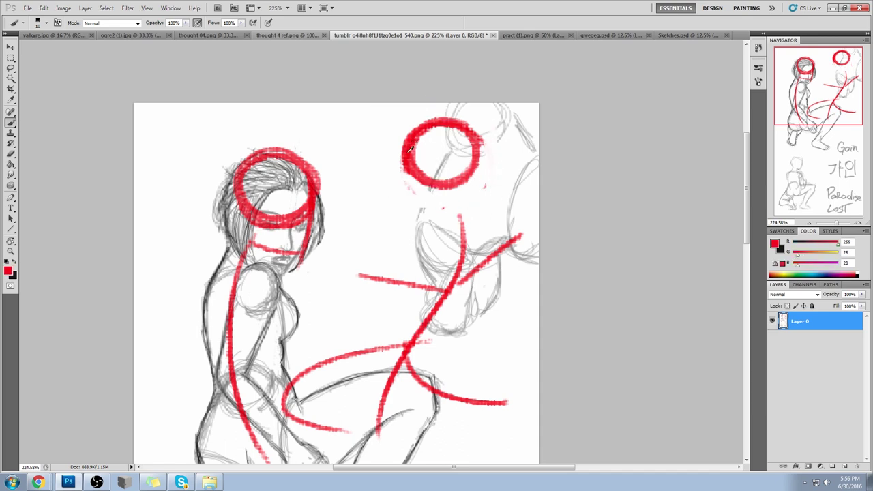
pyautogui.moveTo(414, 142)
pyautogui.mouseDown()
pyautogui.moveTo(424, 203)
pyautogui.moveTo(446, 231)
pyautogui.moveTo(438, 217)
pyautogui.moveTo(454, 222)
pyautogui.moveTo(475, 204)
pyautogui.moveTo(475, 161)
pyautogui.mouseUp()
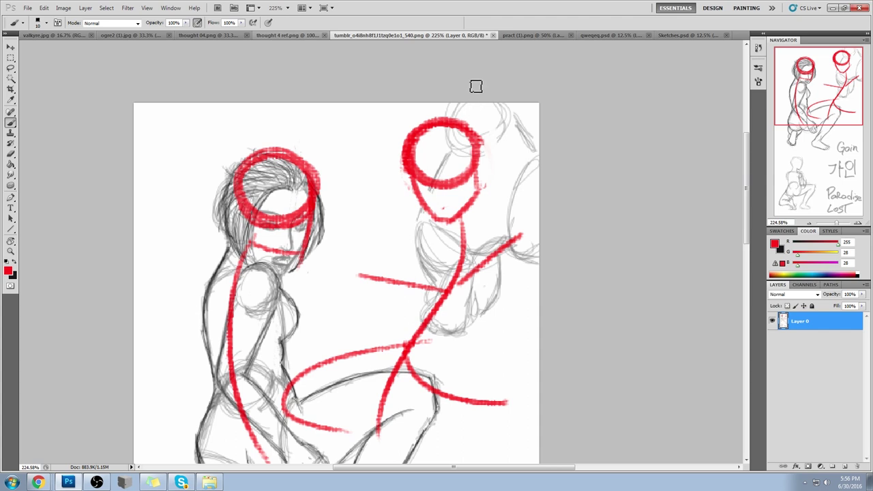
pyautogui.moveTo(418, 129)
pyautogui.mouseDown()
pyautogui.moveTo(479, 154)
pyautogui.moveTo(458, 147)
pyautogui.mouseUp()
# Undo all the red stick figure strokes beside the crouching figure.
pyautogui.hotkey('ctrl', 'alt', 'z')
pyautogui.hotkey('ctrl', 'alt', 'z')
pyautogui.hotkey('ctrl', 'alt', 'z')
pyautogui.hotkey('ctrl', 'alt', 'z')
pyautogui.hotkey('ctrl', 'alt', 'z')
pyautogui.hotkey('ctrl', 'alt', 'z')
pyautogui.hotkey('ctrl', 'alt', 'z')
pyautogui.hotkey('ctrl', 'alt', 'z')
pyautogui.hotkey('ctrl', 'alt', 'z')
pyautogui.hotkey('ctrl', 'alt', 'z')
pyautogui.hotkey('ctrl', 'alt', 'z')
pyautogui.hotkey('ctrl', 'alt', 'z')
pyautogui.hotkey('ctrl', 'alt', 'z')
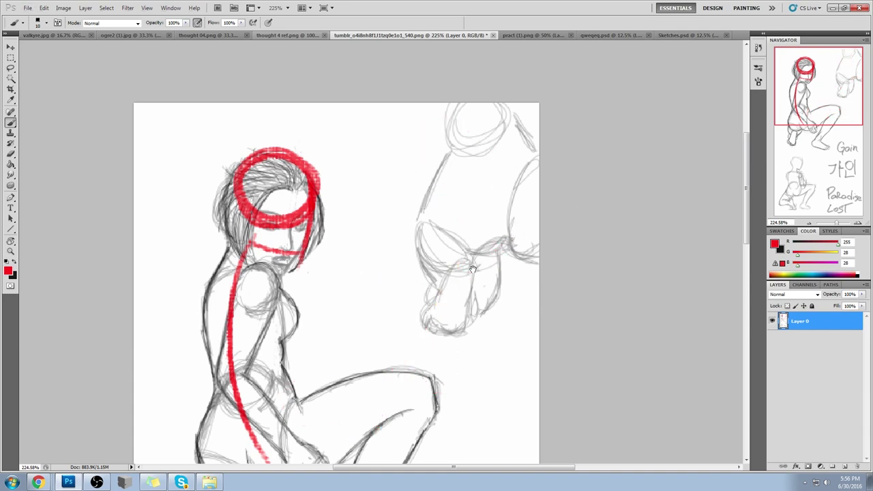
# Check the marked-up figures in pract (1).png and return to the crouching figure drawing.
pyautogui.moveTo(473, 269); pyautogui.dragTo(514, 198)
pyautogui.click(535, 35)
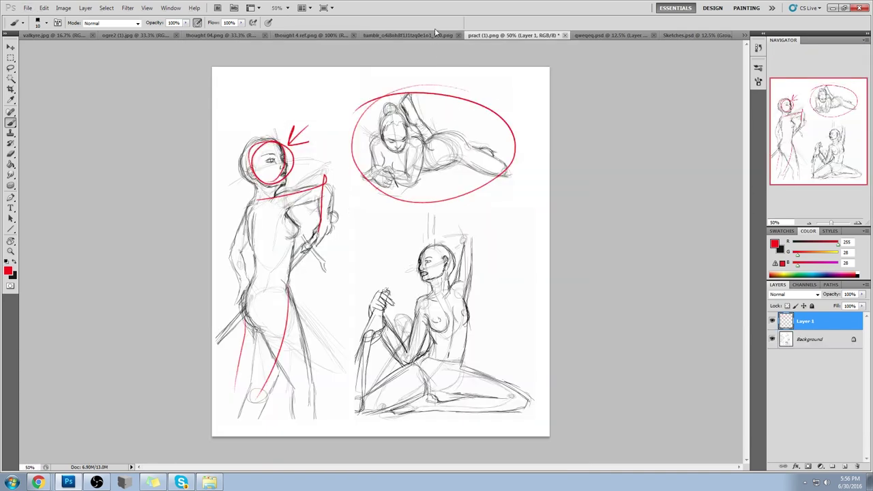
pyautogui.click(434, 34)
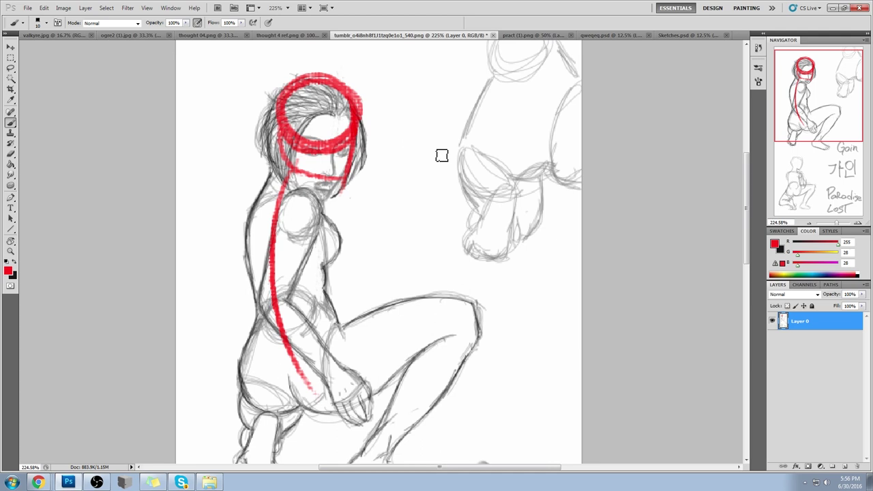
# Sketch a new red stick figure beside the crouching figure with an oval head, curved spine, bent legs and arms.
pyautogui.moveTo(507, 77); pyautogui.dragTo(492, 68)
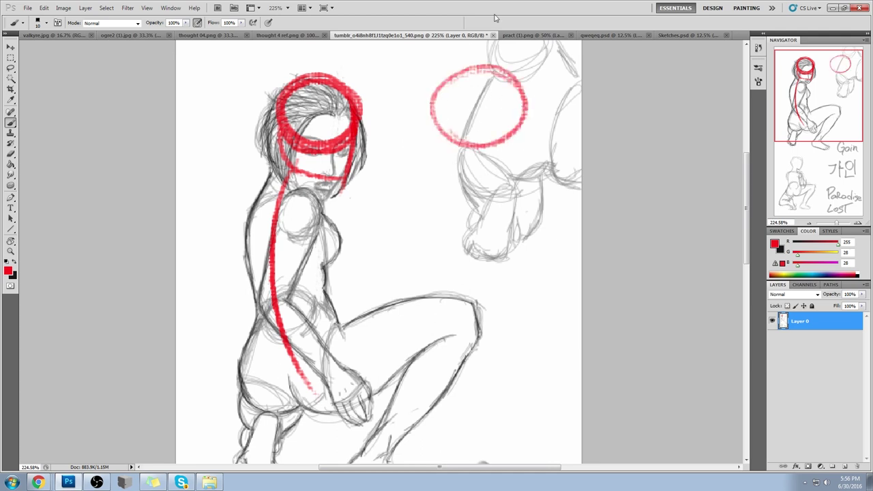
pyautogui.moveTo(466, 142)
pyautogui.mouseDown()
pyautogui.moveTo(464, 314)
pyautogui.moveTo(468, 300)
pyautogui.moveTo(546, 335)
pyautogui.mouseUp()
pyautogui.moveTo(467, 300)
pyautogui.mouseDown()
pyautogui.moveTo(462, 353)
pyautogui.moveTo(392, 353)
pyautogui.mouseUp()
pyautogui.moveTo(446, 203)
pyautogui.mouseDown()
pyautogui.moveTo(493, 182)
pyautogui.moveTo(524, 225)
pyautogui.moveTo(474, 230)
pyautogui.moveTo(516, 236)
pyautogui.mouseUp()
pyautogui.hotkey('ctrl', 'z')
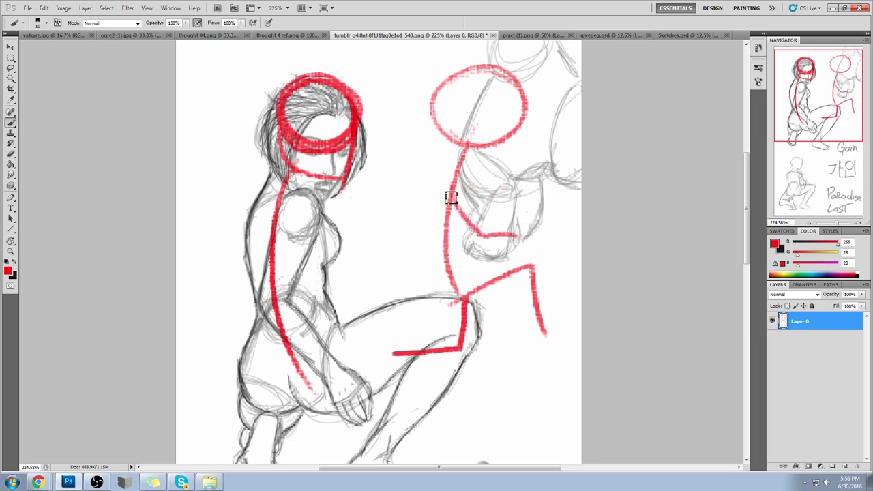
pyautogui.moveTo(450, 195)
pyautogui.mouseDown()
pyautogui.moveTo(484, 205)
pyautogui.moveTo(509, 196)
pyautogui.mouseUp()
# Erase the area around the stick figure's head and redraw the head as a red circle with a smaller jaw circle.
pyautogui.moveTo(535, 47)
pyautogui.mouseDown()
pyautogui.moveTo(561, 92)
pyautogui.moveTo(454, 72)
pyautogui.mouseUp()
pyautogui.moveTo(527, 120)
pyautogui.mouseDown()
pyautogui.moveTo(573, 114)
pyautogui.moveTo(477, 147)
pyautogui.moveTo(424, 77)
pyautogui.moveTo(452, 67)
pyautogui.mouseUp()
pyautogui.moveTo(512, 66)
pyautogui.mouseDown()
pyautogui.moveTo(532, 82)
pyautogui.moveTo(533, 74)
pyautogui.mouseUp()
pyautogui.hotkey('ctrl', 'z')
pyautogui.moveTo(474, 121)
pyautogui.mouseDown()
pyautogui.moveTo(454, 117)
pyautogui.moveTo(469, 60)
pyautogui.mouseUp()
pyautogui.moveTo(518, 121)
pyautogui.mouseDown()
pyautogui.moveTo(497, 148)
pyautogui.moveTo(505, 114)
pyautogui.mouseUp()
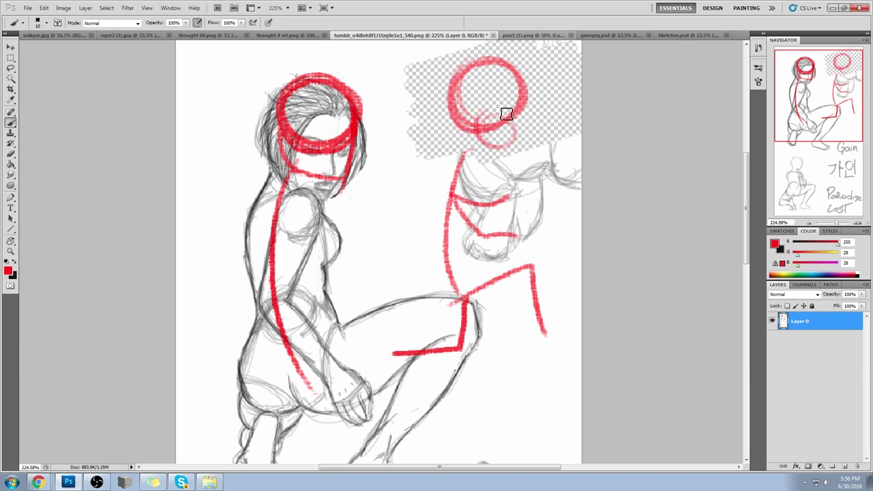
# Add red checkmarks on both sides of the stick figure's head and a red arrow pointing at the crouching figure's jaw.
pyautogui.moveTo(532, 100); pyautogui.dragTo(573, 80)
pyautogui.moveTo(414, 77)
pyautogui.mouseDown()
pyautogui.moveTo(441, 74)
pyautogui.moveTo(451, 59)
pyautogui.mouseUp()
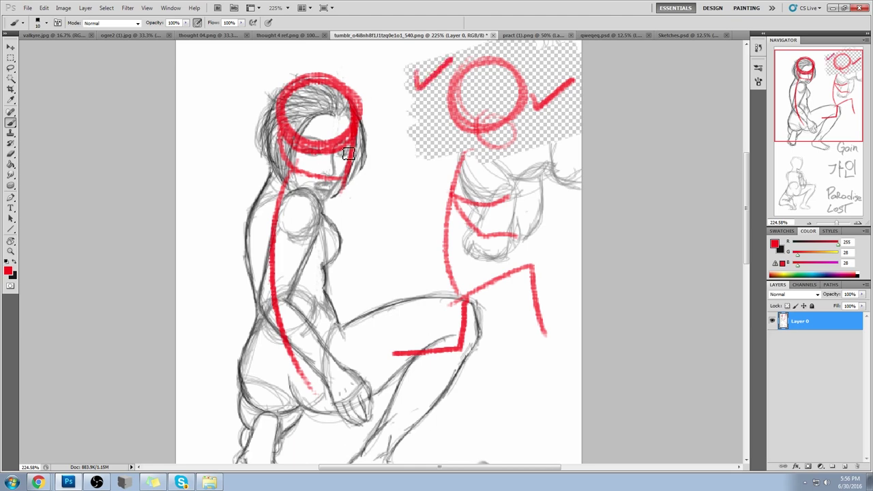
pyautogui.moveTo(353, 181); pyautogui.dragTo(359, 201)
pyautogui.moveTo(354, 180)
pyautogui.mouseDown()
pyautogui.moveTo(381, 188)
pyautogui.moveTo(385, 205)
pyautogui.mouseUp()
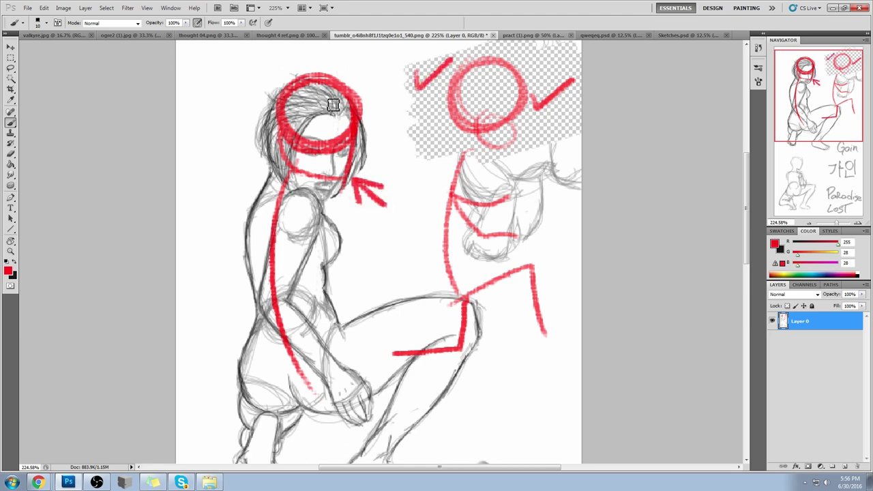
# Try scaling the crouching figure's head down to 90.26% within a lasso selection.
pyautogui.press('l')
pyautogui.moveTo(335, 60); pyautogui.dragTo(242, 148)
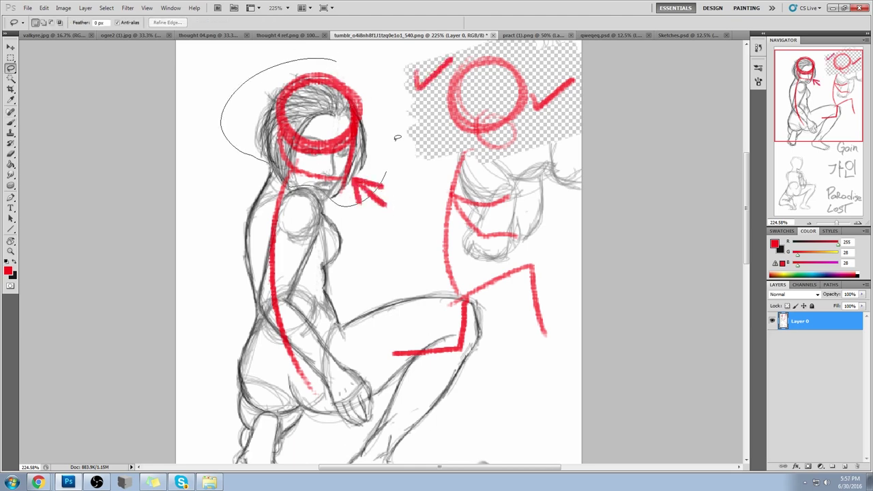
pyautogui.moveTo(397, 138); pyautogui.dragTo(371, 65)
pyautogui.hotkey('ctrl', 't')
pyautogui.moveTo(399, 208); pyautogui.dragTo(382, 186)
pyautogui.moveTo(357, 156); pyautogui.dragTo(355, 168)
pyautogui.hotkey('ctrl', '-')
pyautogui.hotkey('ctrl', '-')
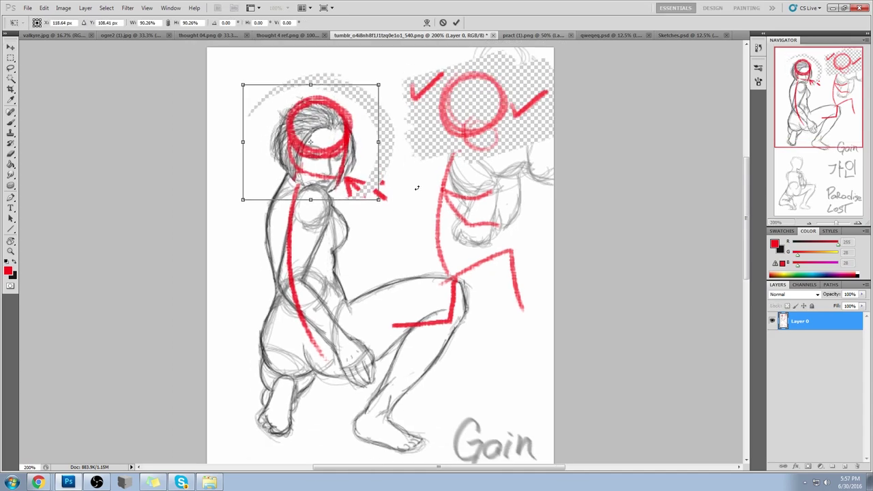
pyautogui.hotkey('ctrl', '+')
pyautogui.moveTo(387, 125); pyautogui.dragTo(407, 223)
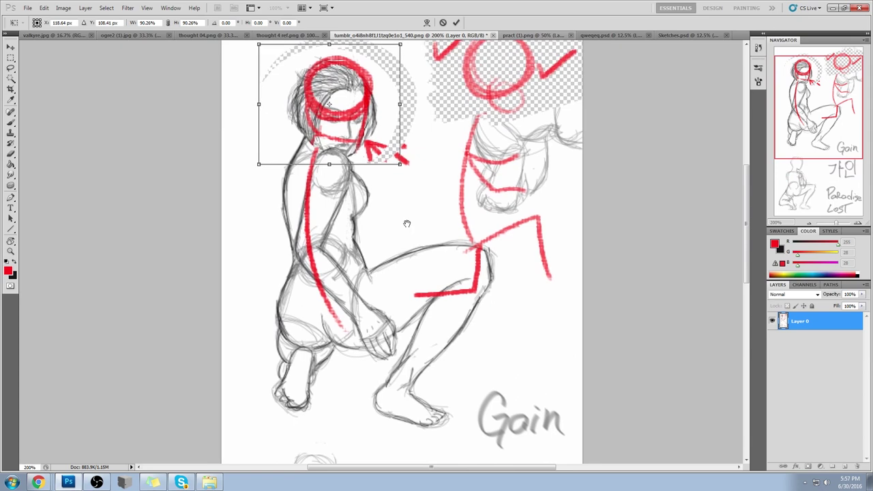
pyautogui.click(442, 22)
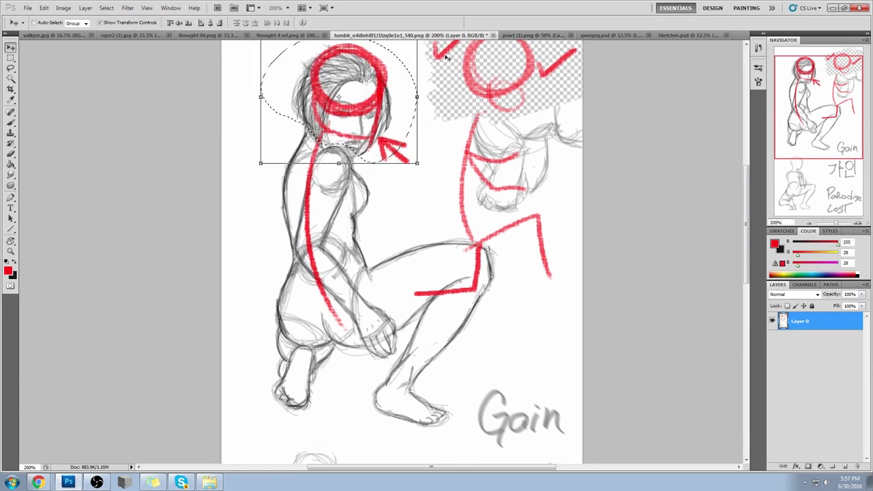
# Clear the selection around the crouching figure's head.
pyautogui.moveTo(515, 92); pyautogui.dragTo(478, 164)
pyautogui.press('m')
pyautogui.rightClick(478, 163)
pyautogui.click(501, 170)
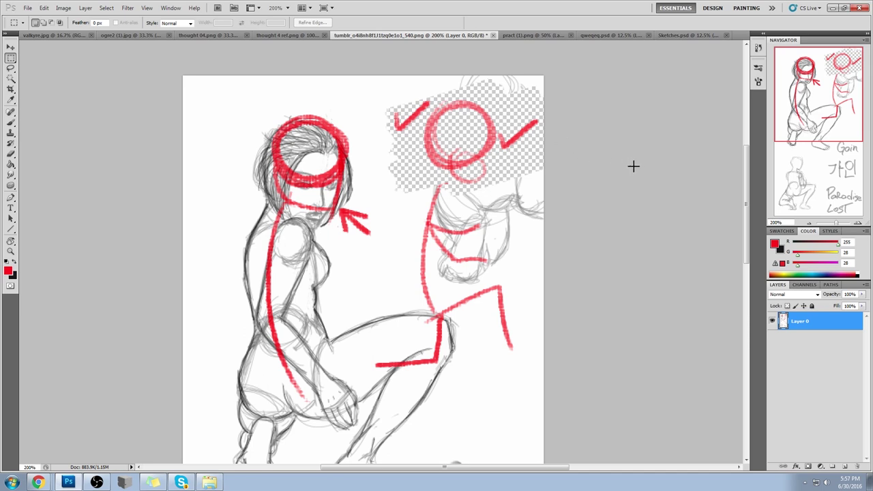
# Draw red ovals over the stick figure's chest, shoulders, hips and lower leg to build up its volumes.
pyautogui.press('b')
pyautogui.moveTo(452, 108); pyautogui.dragTo(475, 103)
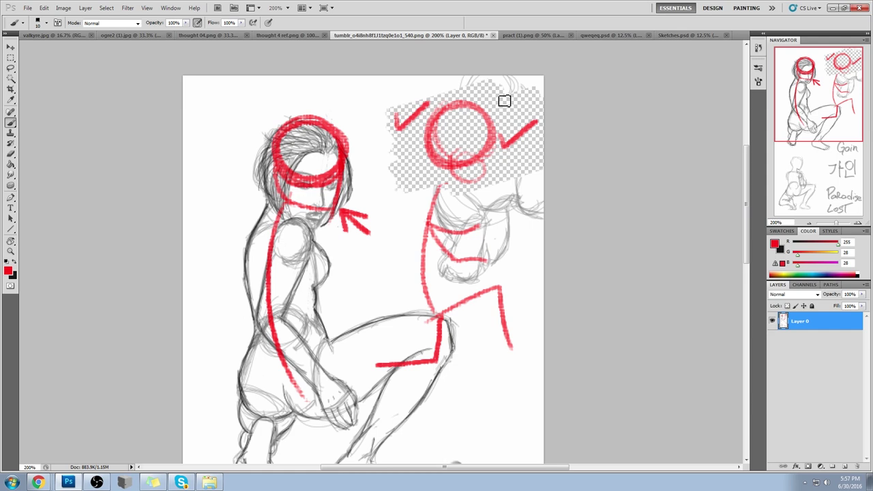
pyautogui.moveTo(458, 108); pyautogui.dragTo(467, 113)
pyautogui.hotkey('ctrl', 'z')
pyautogui.moveTo(442, 213); pyautogui.dragTo(414, 218)
pyautogui.moveTo(436, 310)
pyautogui.mouseDown()
pyautogui.moveTo(425, 321)
pyautogui.moveTo(431, 287)
pyautogui.mouseUp()
pyautogui.moveTo(495, 302)
pyautogui.mouseDown()
pyautogui.moveTo(499, 323)
pyautogui.moveTo(494, 307)
pyautogui.mouseUp()
pyautogui.moveTo(436, 229); pyautogui.dragTo(458, 227)
pyautogui.moveTo(498, 299); pyautogui.dragTo(519, 332)
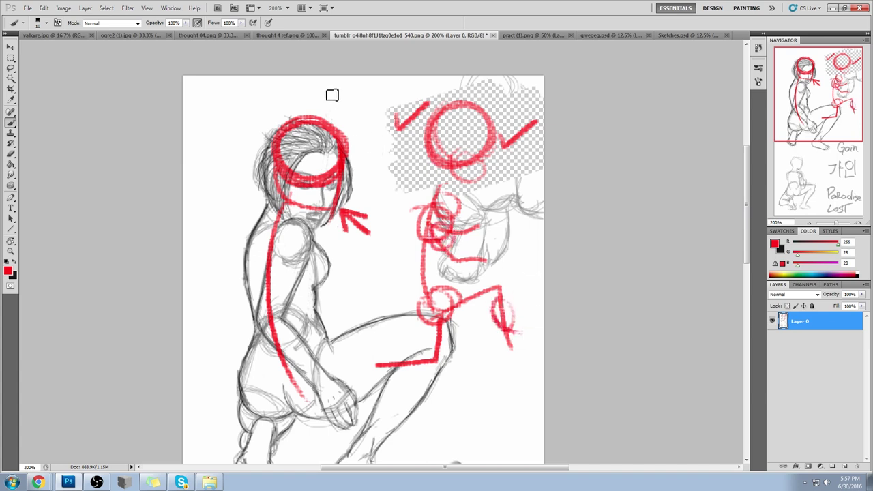
# Draw a red head circle with an angular jaw between the two figures and surround it with a large red oval.
pyautogui.moveTo(229, 84)
pyautogui.mouseDown()
pyautogui.moveTo(219, 86)
pyautogui.moveTo(262, 94)
pyautogui.mouseUp()
pyautogui.hotkey('ctrl', 'z')
pyautogui.moveTo(383, 235)
pyautogui.mouseDown()
pyautogui.moveTo(399, 268)
pyautogui.moveTo(401, 323)
pyautogui.moveTo(354, 302)
pyautogui.mouseUp()
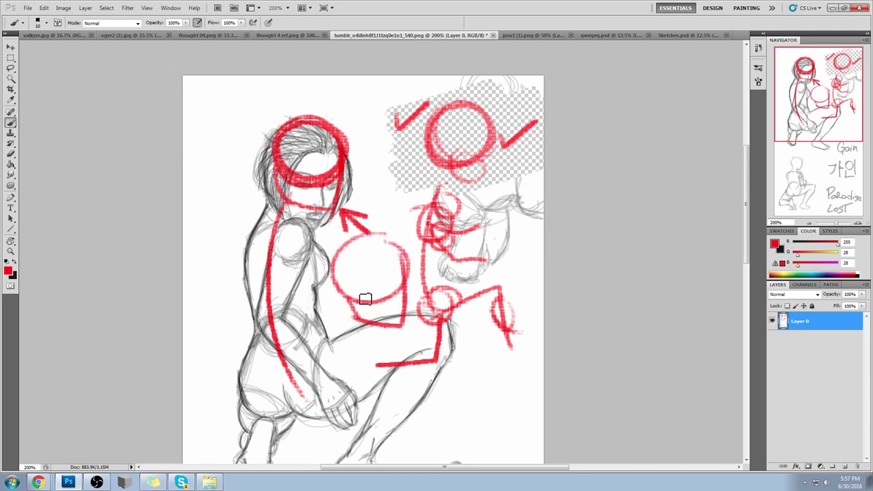
pyautogui.moveTo(409, 225)
pyautogui.mouseDown()
pyautogui.moveTo(447, 310)
pyautogui.moveTo(429, 229)
pyautogui.mouseUp()
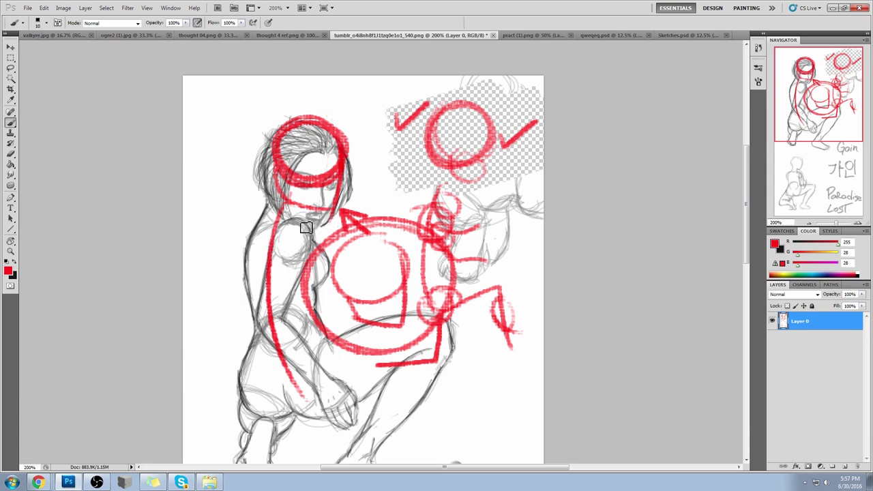
pyautogui.hotkey('ctrl', 'z')
# Erase the lower front corner of the new head's jaw.
pyautogui.keyDown('alt'); pyautogui.click(413, 332); pyautogui.keyUp('alt')
pyautogui.press('e')
pyautogui.moveTo(409, 325); pyautogui.dragTo(407, 328)
# Set the brush's foreground color to pure red (255, 0, 0).
pyautogui.press('b')
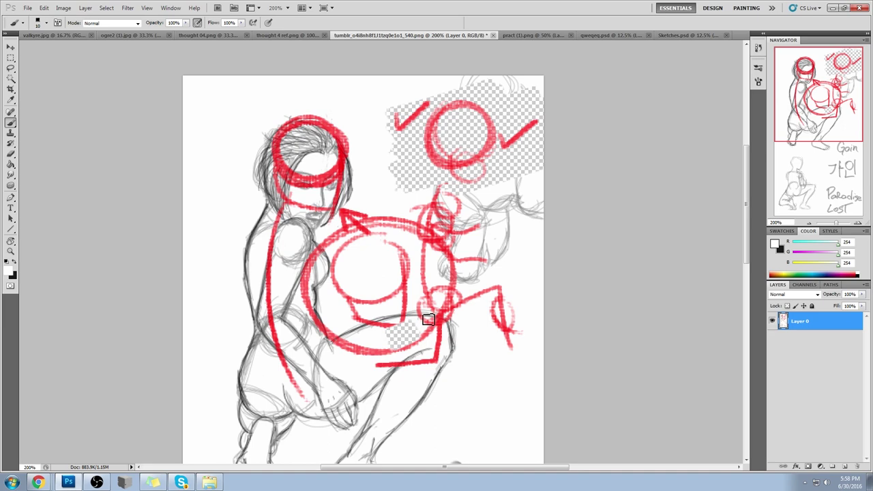
pyautogui.click(775, 243)
pyautogui.click(657, 280)
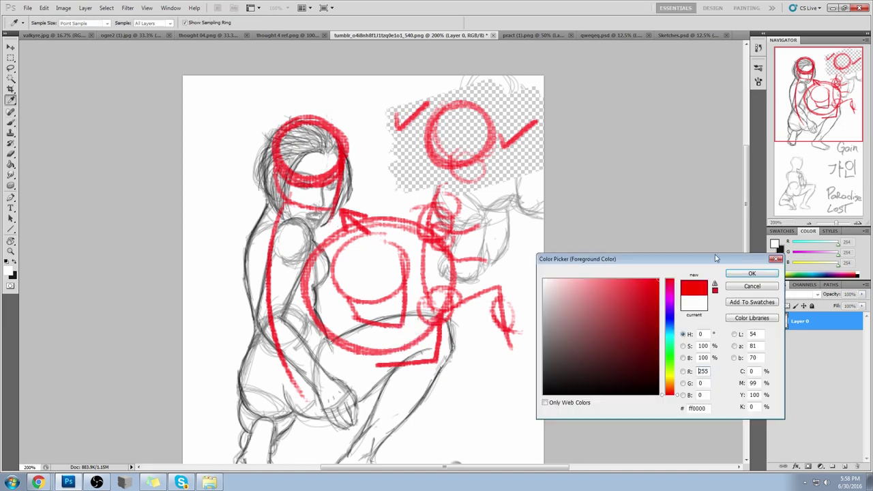
pyautogui.click(754, 272)
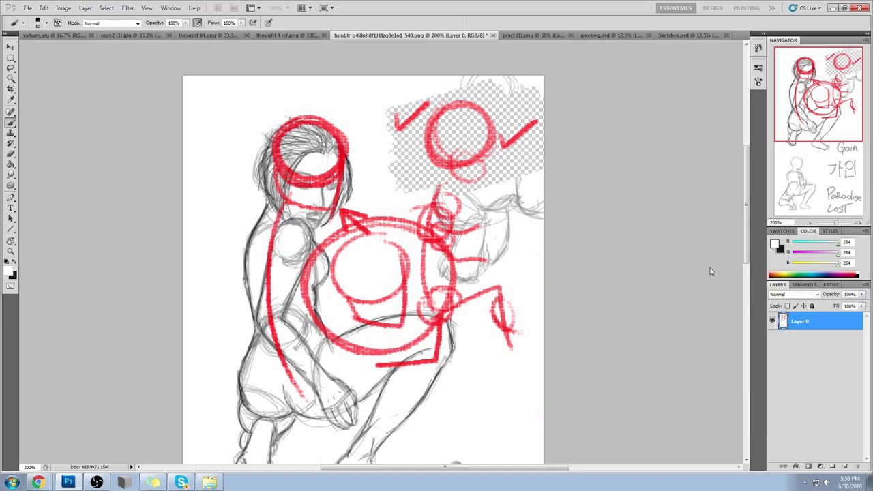
pyautogui.click(775, 244)
pyautogui.click(622, 283)
pyautogui.click(745, 274)
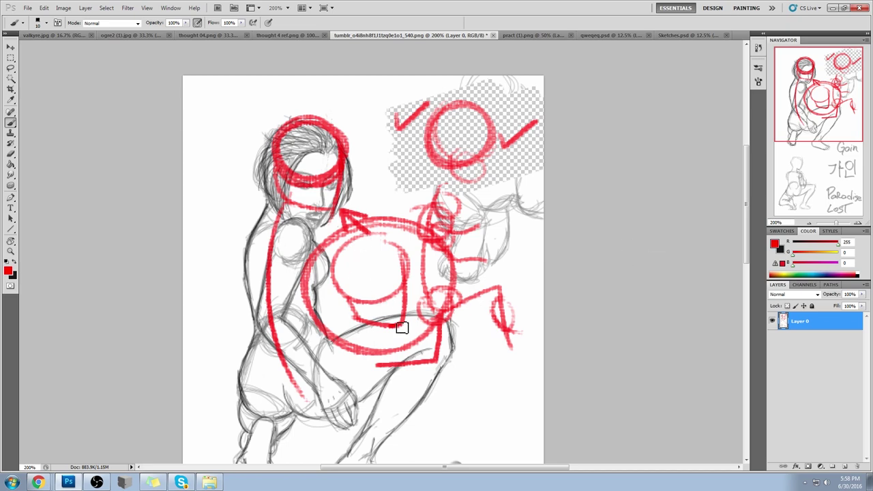
# Draw a large red head circle beside the crouching figure's front leg, adding a front face line, chin and curved jaw below it.
pyautogui.moveTo(476, 345); pyautogui.dragTo(477, 224)
pyautogui.moveTo(374, 351)
pyautogui.mouseDown()
pyautogui.moveTo(389, 276)
pyautogui.moveTo(460, 380)
pyautogui.moveTo(407, 372)
pyautogui.mouseUp()
pyautogui.moveTo(508, 280)
pyautogui.mouseDown()
pyautogui.moveTo(500, 153)
pyautogui.moveTo(495, 298)
pyautogui.mouseUp()
pyautogui.hotkey('ctrl', 'z')
pyautogui.moveTo(489, 177)
pyautogui.mouseDown()
pyautogui.moveTo(459, 332)
pyautogui.moveTo(430, 328)
pyautogui.mouseUp()
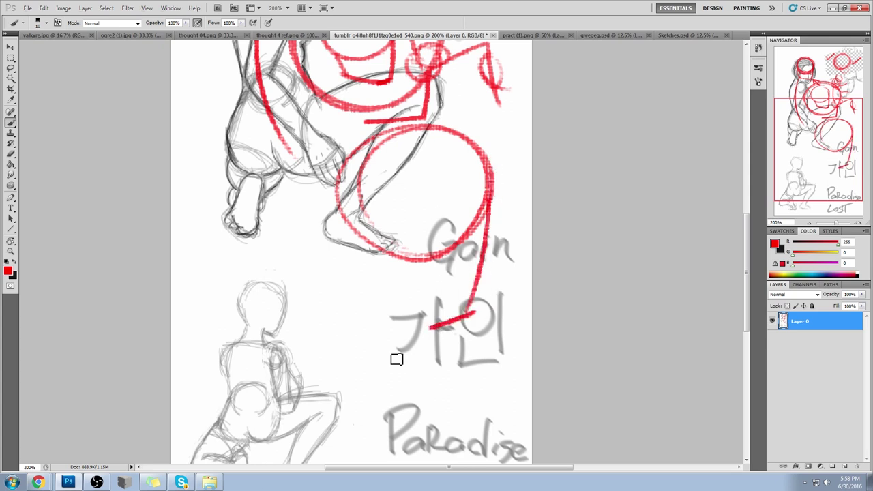
pyautogui.moveTo(432, 325)
pyautogui.mouseDown()
pyautogui.moveTo(397, 312)
pyautogui.moveTo(352, 263)
pyautogui.moveTo(395, 291)
pyautogui.moveTo(379, 295)
pyautogui.moveTo(345, 248)
pyautogui.mouseUp()
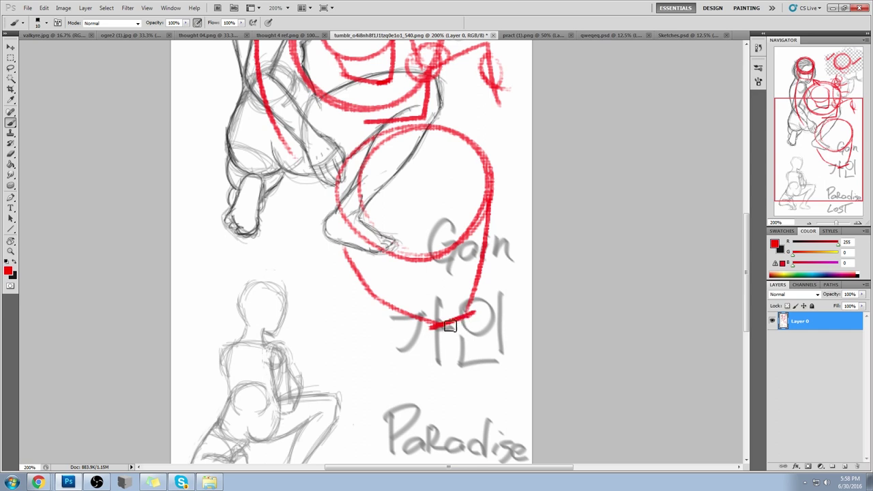
# Draw stacked red guide strokes across the front of the new head between the circle and the chin.
pyautogui.moveTo(474, 272)
pyautogui.mouseDown()
pyautogui.moveTo(434, 283)
pyautogui.moveTo(430, 301)
pyautogui.mouseUp()
pyautogui.hotkey('ctrl', 'z')
pyautogui.moveTo(479, 256); pyautogui.dragTo(427, 272)
pyautogui.moveTo(495, 221)
pyautogui.mouseDown()
pyautogui.moveTo(408, 242)
pyautogui.moveTo(362, 219)
pyautogui.mouseUp()
# Try continuing the face guide strokes as curves wrapping around the side of the head and jaw.
pyautogui.moveTo(428, 273); pyautogui.dragTo(308, 226)
pyautogui.moveTo(441, 299); pyautogui.dragTo(348, 266)
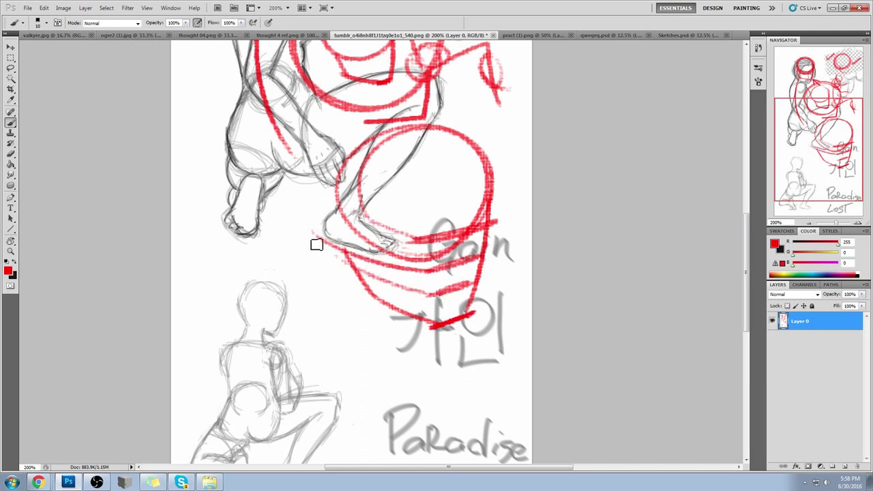
pyautogui.moveTo(434, 325); pyautogui.dragTo(355, 297)
pyautogui.hotkey('ctrl', 'alt', 'z')
pyautogui.hotkey('ctrl', 'alt', 'z')
pyautogui.hotkey('ctrl', 'alt', 'z')
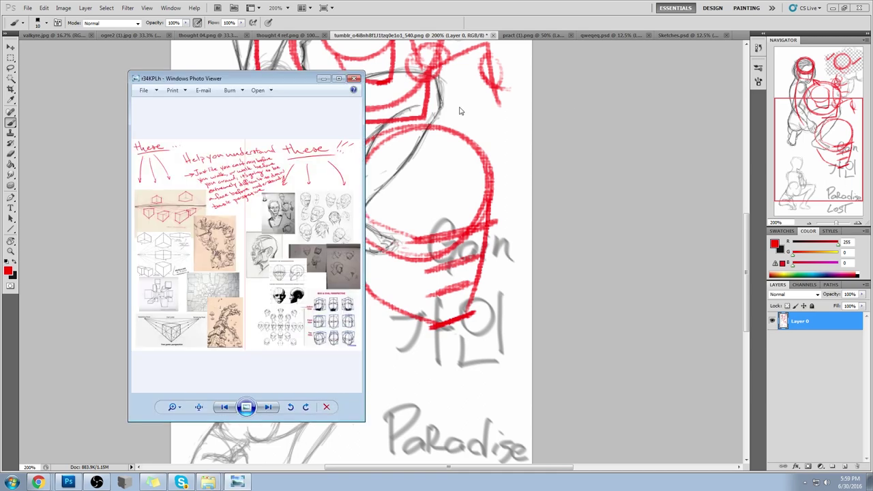
# Examine the box perspective and head construction examples on the r34KPLh reference sheet at full size and close the sheet.
pyautogui.click(339, 78)
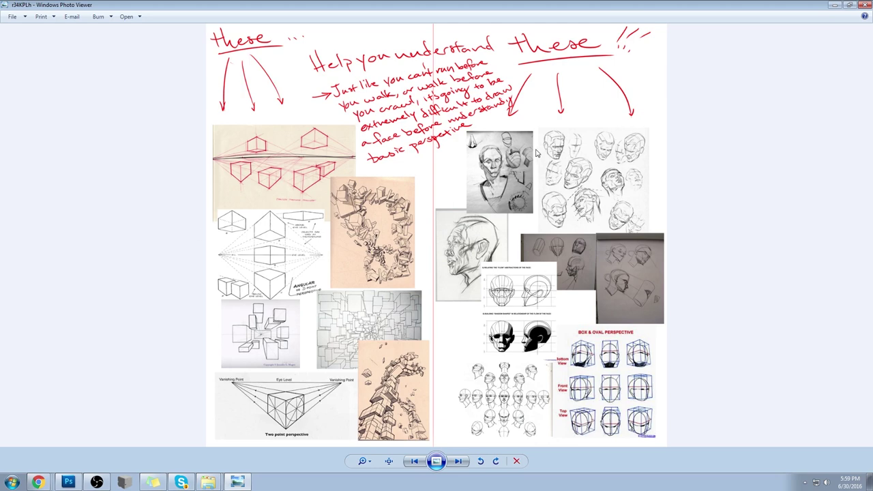
pyautogui.scroll(5, 516, 218)
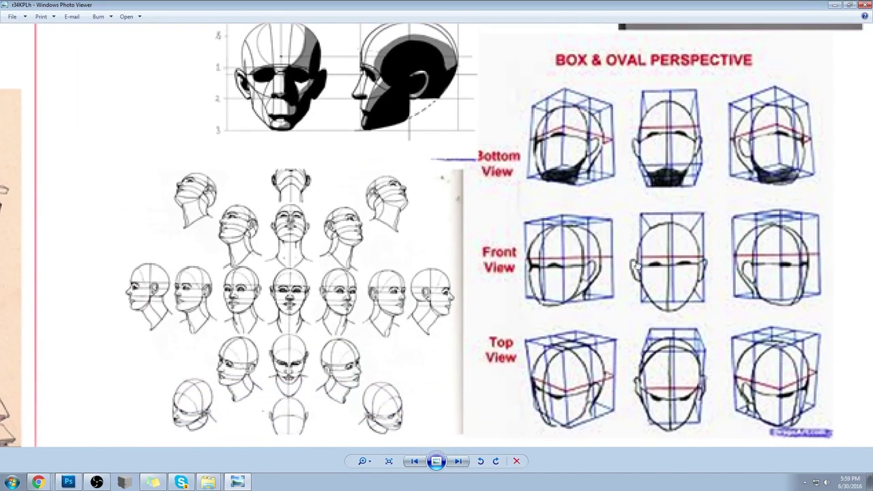
pyautogui.moveTo(636, 264); pyautogui.dragTo(461, 282)
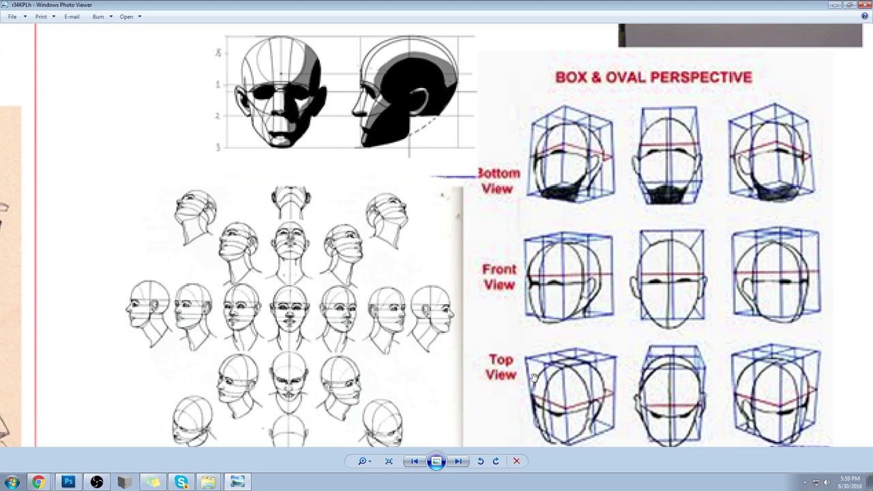
pyautogui.scroll(-4, 405, 217)
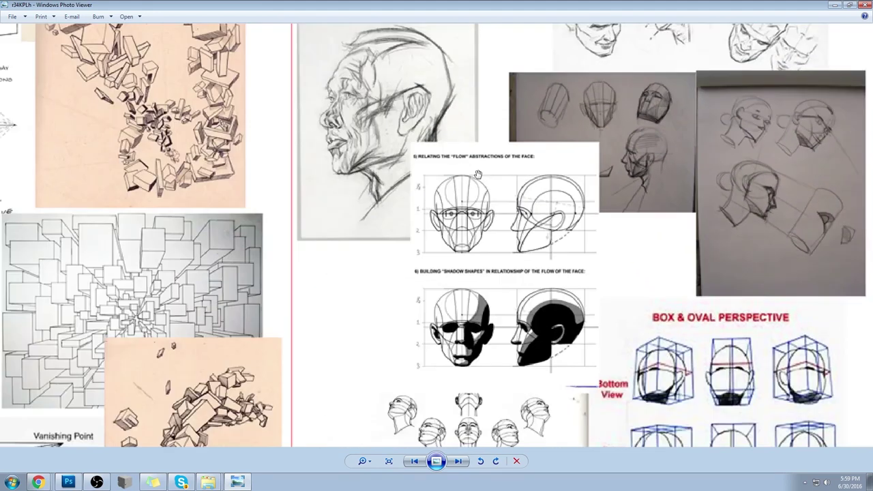
pyautogui.scroll(-2, 478, 175)
pyautogui.moveTo(693, 116); pyautogui.dragTo(618, 254)
pyautogui.moveTo(660, 147); pyautogui.dragTo(664, 225)
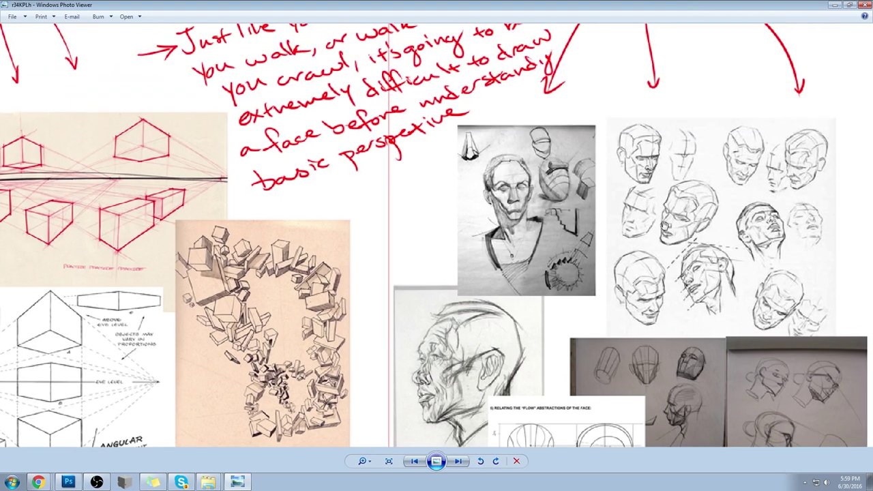
pyautogui.doubleClick(679, 5)
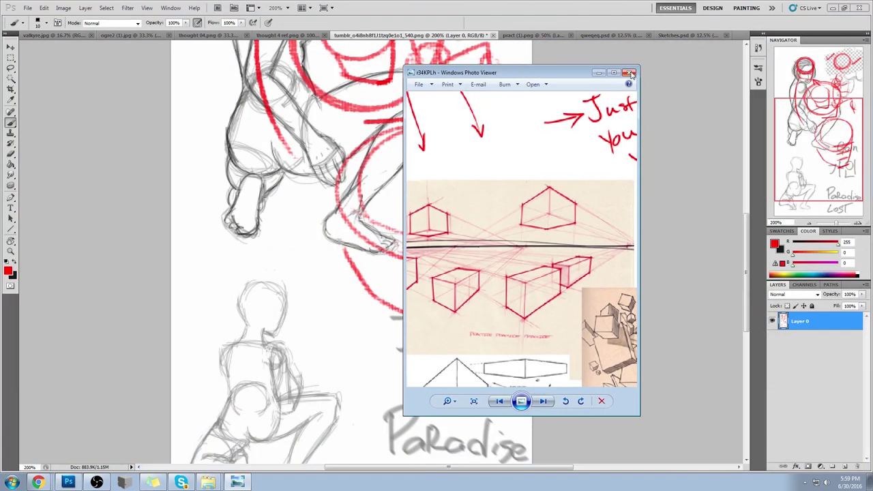
pyautogui.click(630, 72)
pyautogui.moveTo(457, 312)
pyautogui.mouseDown()
pyautogui.moveTo(442, 219)
pyautogui.moveTo(451, 187)
pyautogui.mouseUp()
pyautogui.moveTo(435, 234)
pyautogui.mouseDown()
pyautogui.moveTo(454, 188)
pyautogui.moveTo(480, 208)
pyautogui.mouseUp()
pyautogui.hotkey('ctrl', 'alt', 'z')
pyautogui.hotkey('ctrl', 'alt', 'z')
# Try a curved red line of action through the lower crouching sketch, running from the head down to the front foot.
pyautogui.moveTo(444, 325); pyautogui.dragTo(474, 314)
pyautogui.moveTo(486, 265); pyautogui.dragTo(531, 457)
pyautogui.moveTo(478, 305); pyautogui.dragTo(508, 173)
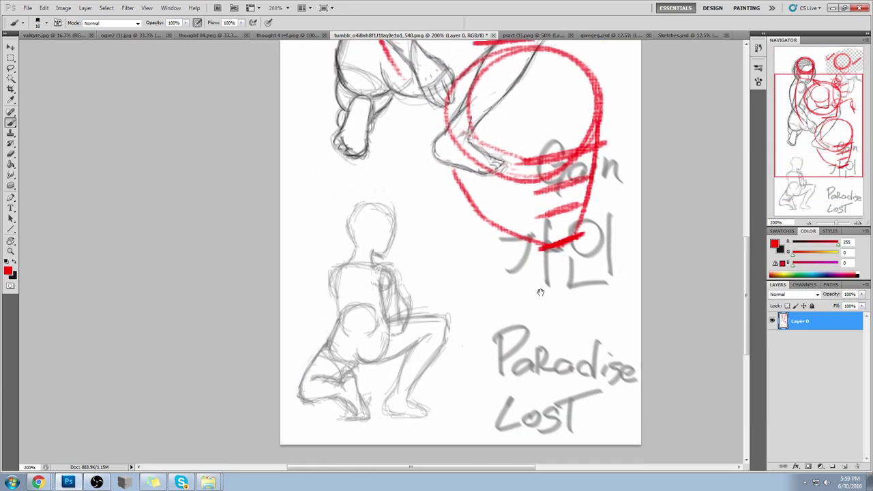
pyautogui.moveTo(362, 225); pyautogui.dragTo(378, 336)
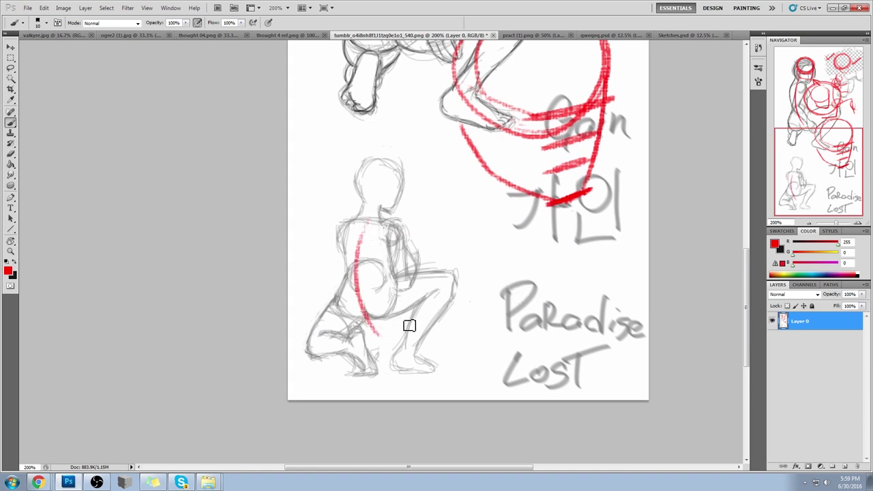
pyautogui.hotkey('ctrl', 'z')
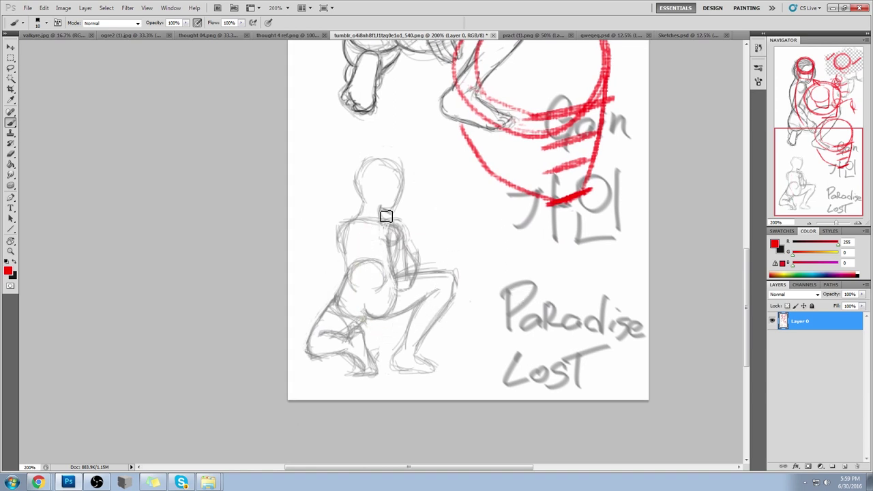
pyautogui.moveTo(396, 176); pyautogui.dragTo(401, 329)
pyautogui.hotkey('ctrl', 'z')
pyautogui.moveTo(398, 176); pyautogui.dragTo(406, 344)
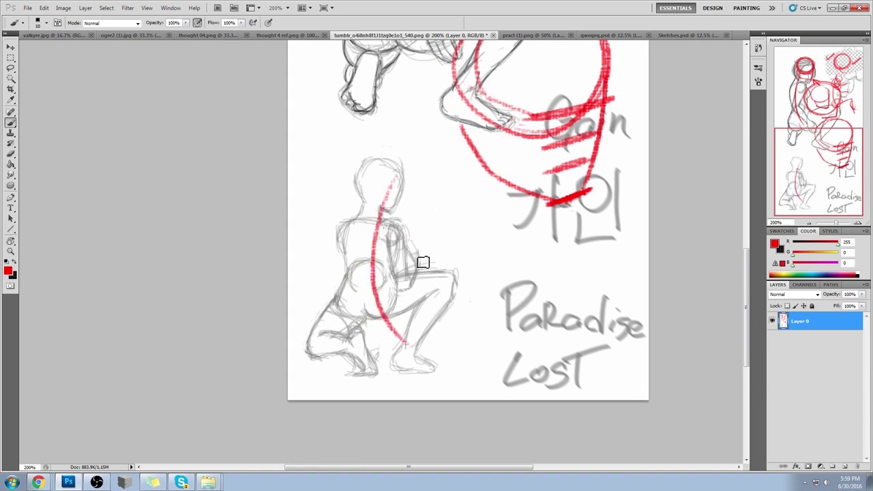
# Open the crouching dancers reference photo, enlarge the background dancer, and place the photo beside the reduced drawing window.
pyautogui.doubleClick(442, 5)
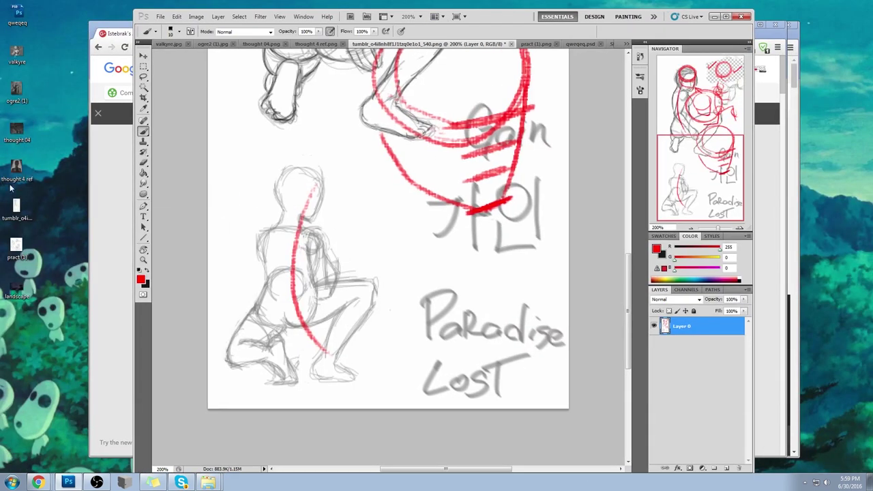
pyautogui.click(16, 288)
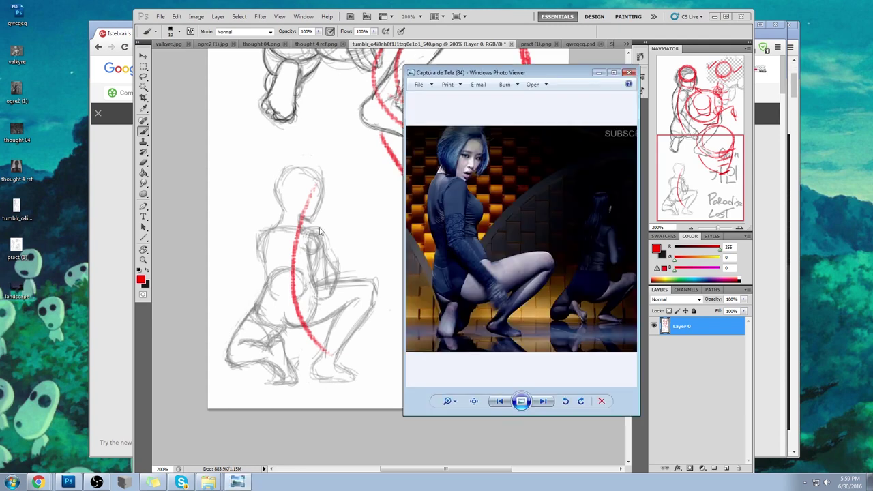
pyautogui.scroll(1, 629, 263)
pyautogui.scroll(2, 620, 265)
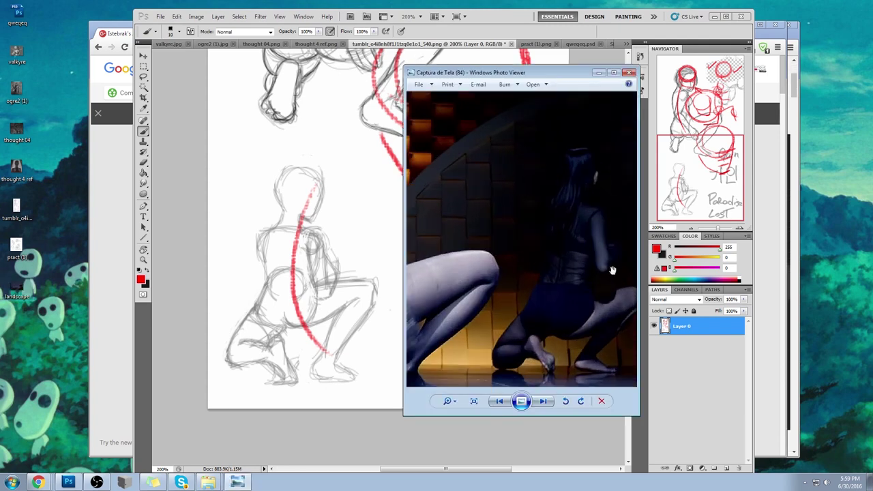
pyautogui.moveTo(523, 79); pyautogui.dragTo(757, 93)
pyautogui.moveTo(510, 24); pyautogui.dragTo(389, 21)
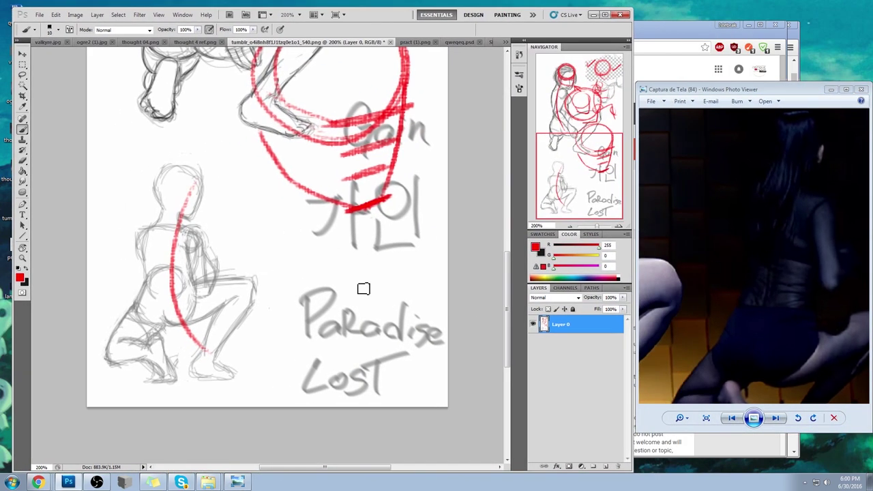
# Replace the line of action with a red spine line from the lower figure's neck to the pelvis, and close the reference photo.
pyautogui.hotkey('ctrl', 'z')
pyautogui.moveTo(170, 208); pyautogui.dragTo(175, 325)
pyautogui.hotkey('ctrl', 'z')
pyautogui.moveTo(169, 206); pyautogui.dragTo(175, 323)
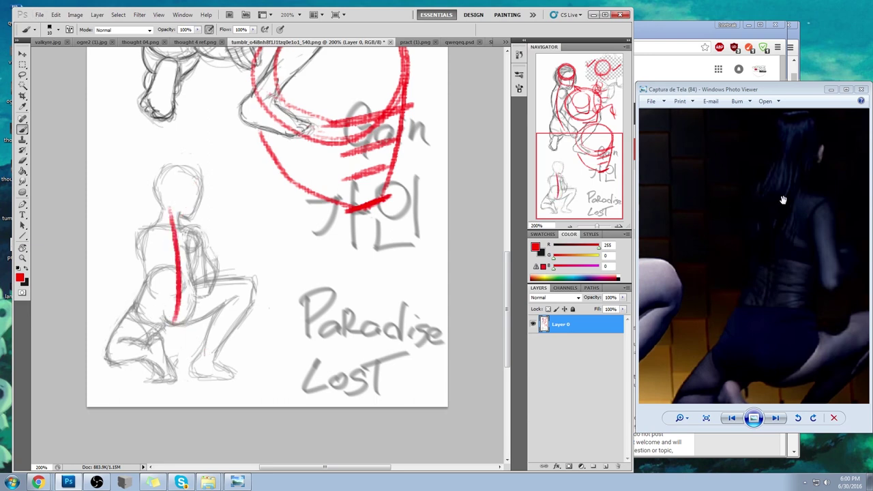
pyautogui.click(860, 89)
pyautogui.moveTo(386, 18); pyautogui.dragTo(413, 16)
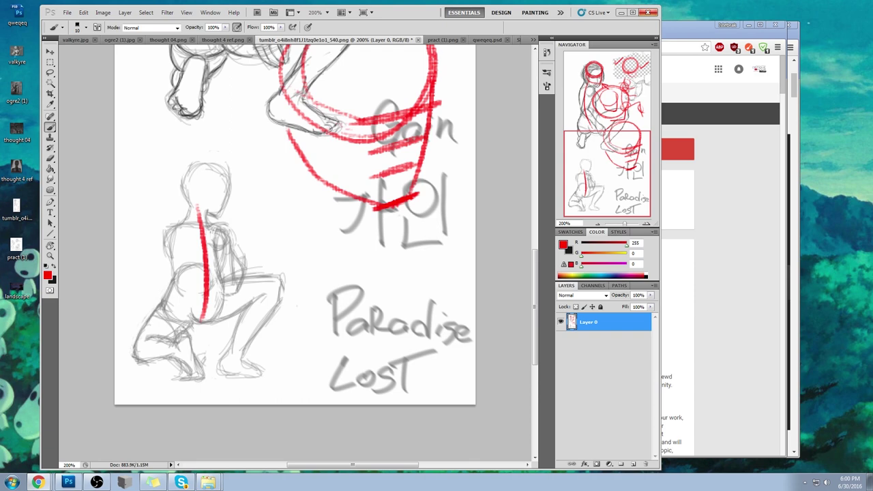
# Show the r34KPLh.jpg perspective and heads sheet in a separate browser window, review it, and close that window.
pyautogui.moveTo(872, 41); pyautogui.dragTo(293, 34)
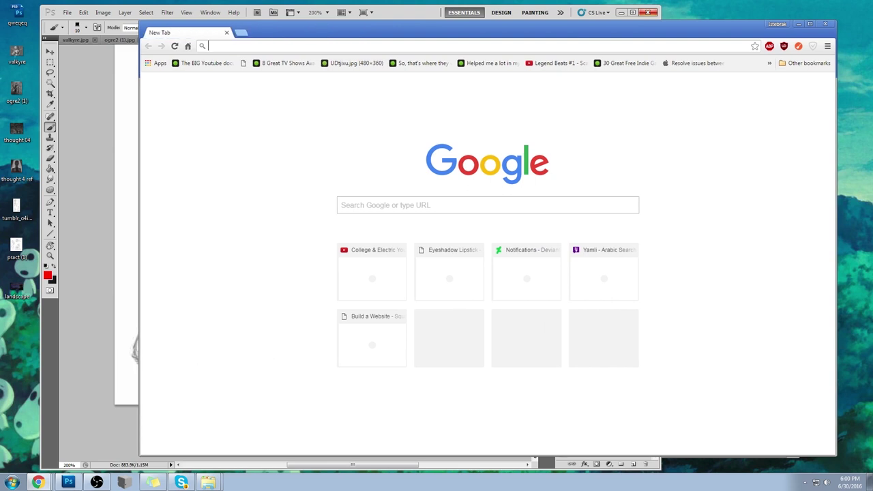
pyautogui.click(208, 481)
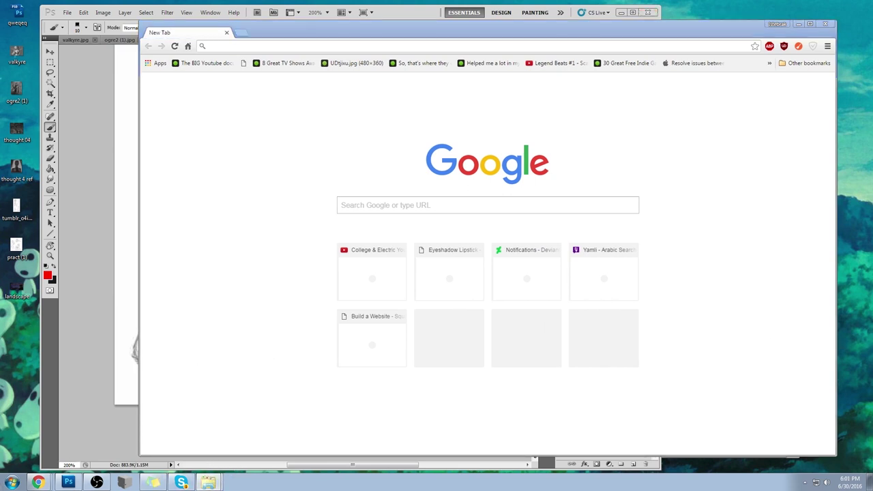
pyautogui.click(416, 213)
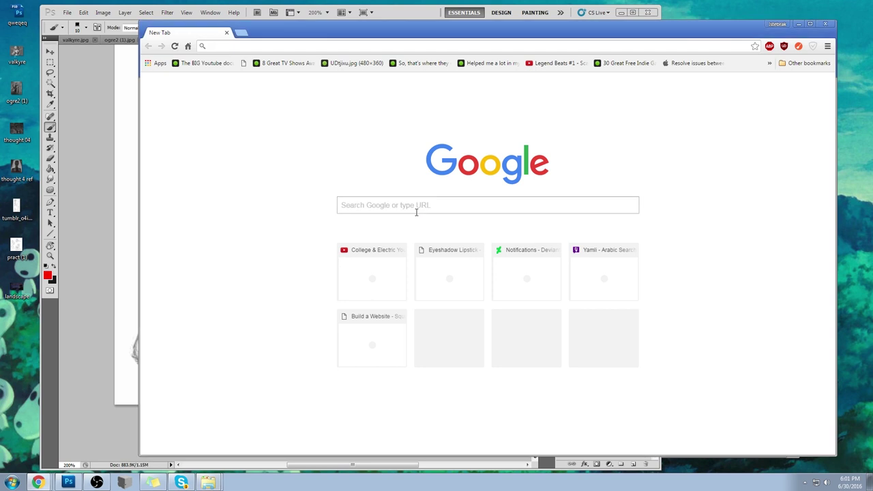
pyautogui.click(436, 204)
pyautogui.write('reverse image search')
pyautogui.press('Return')
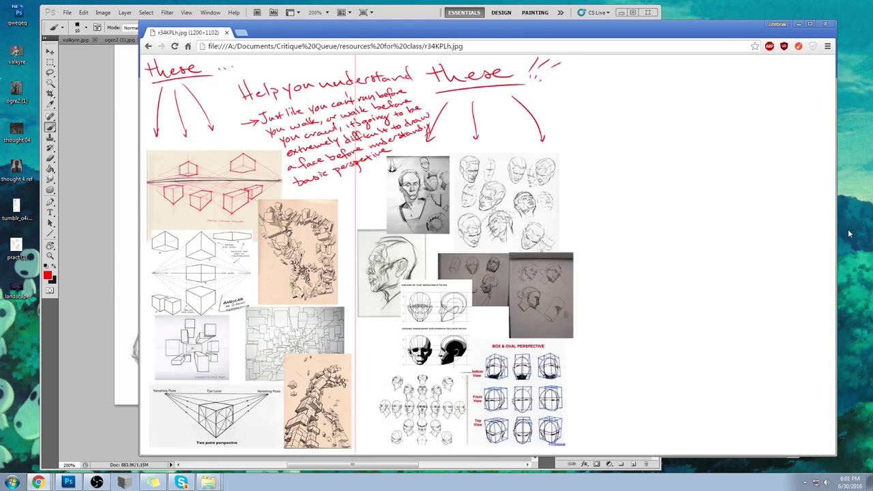
pyautogui.click(855, 240)
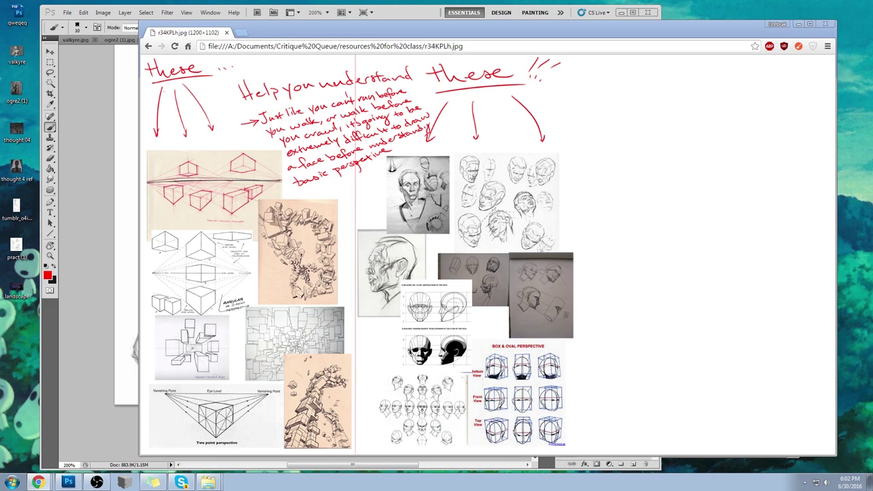
pyautogui.click(825, 24)
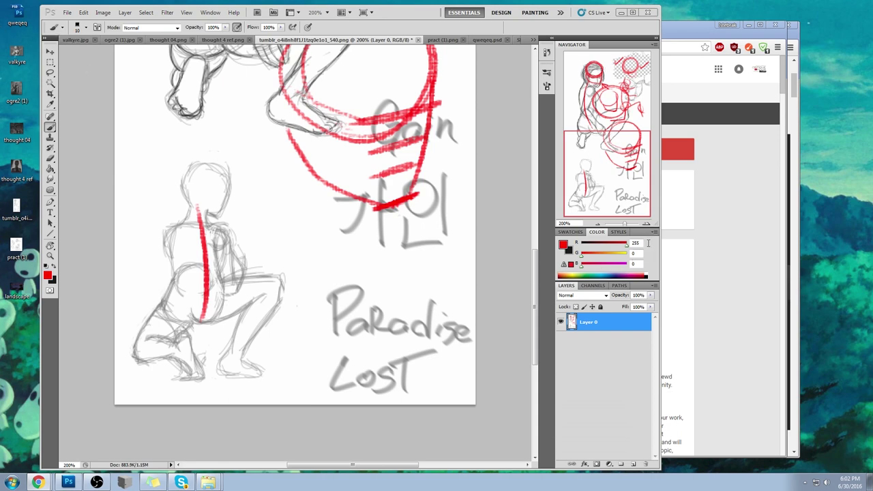
pyautogui.moveTo(536, 272); pyautogui.dragTo(531, 223)
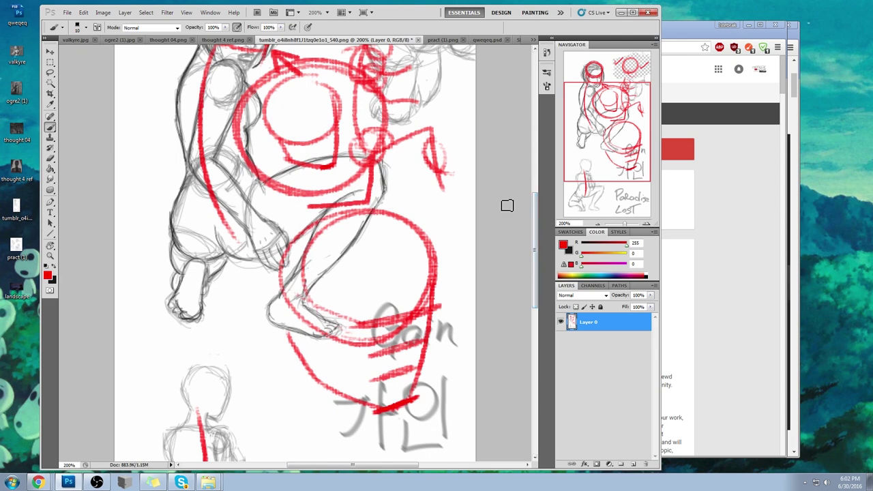
pyautogui.moveTo(413, 13); pyautogui.dragTo(423, 13)
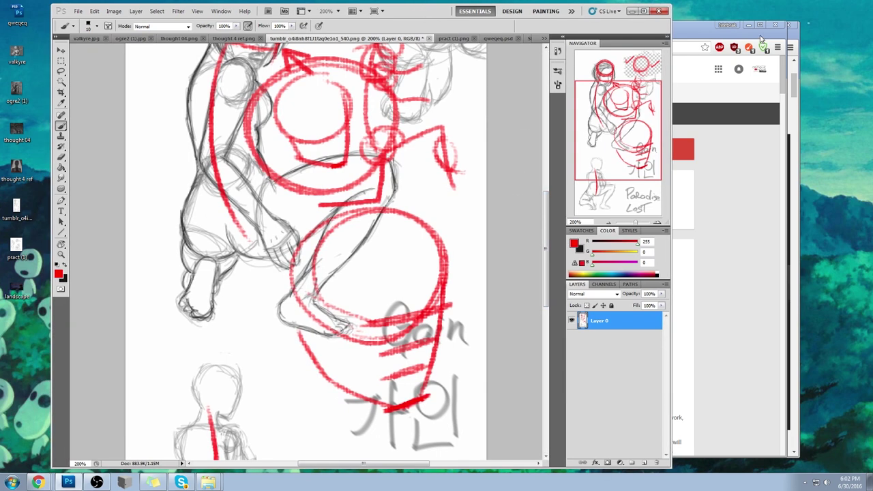
# Switch to the Google+ community in the browser and approve the post flagged as spam.
pyautogui.click(675, 33)
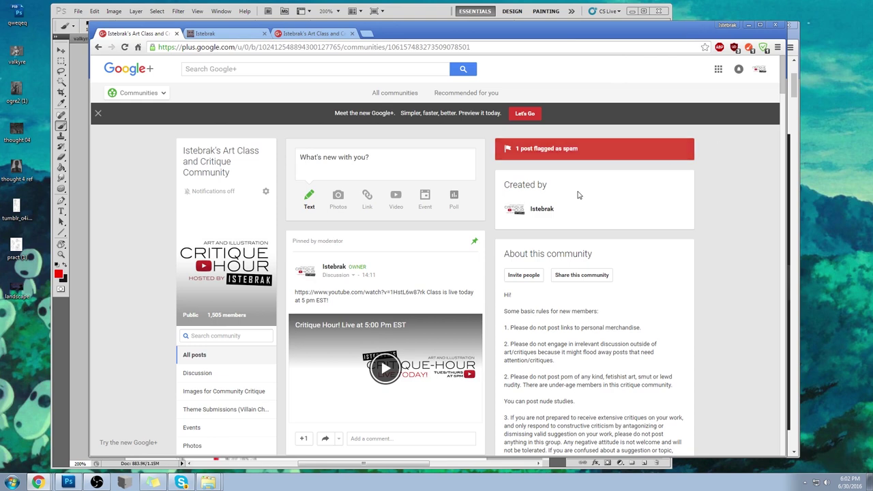
pyautogui.click(556, 149)
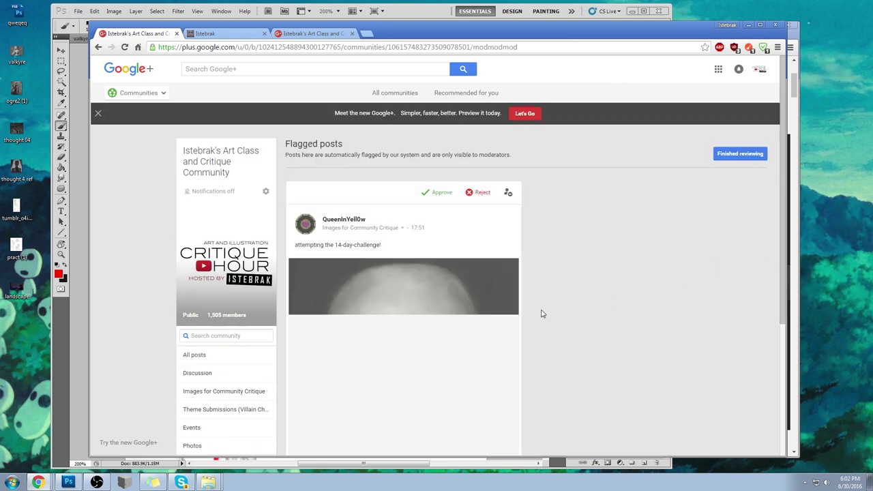
pyautogui.scroll(-1, 526, 250)
pyautogui.click(442, 147)
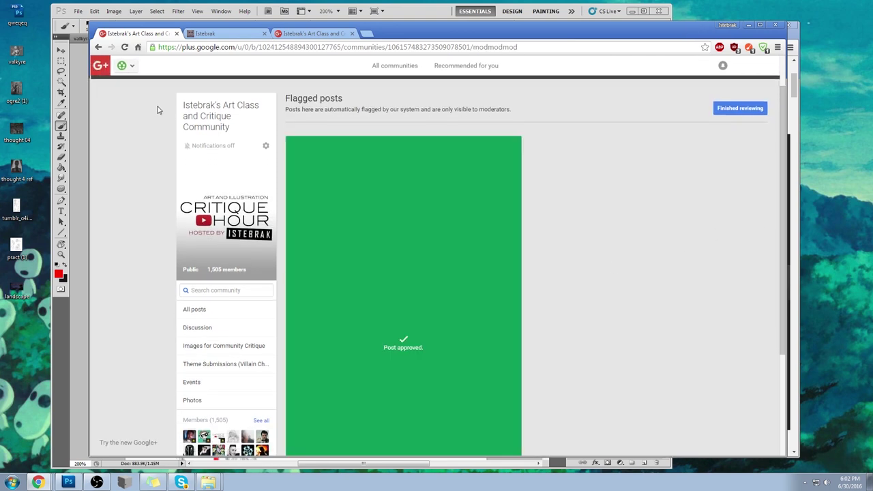
# Switch to Photoshop, try a red rounded torso outline and neck strokes over the lower crouching figure, and undo them.
pyautogui.click(422, 11)
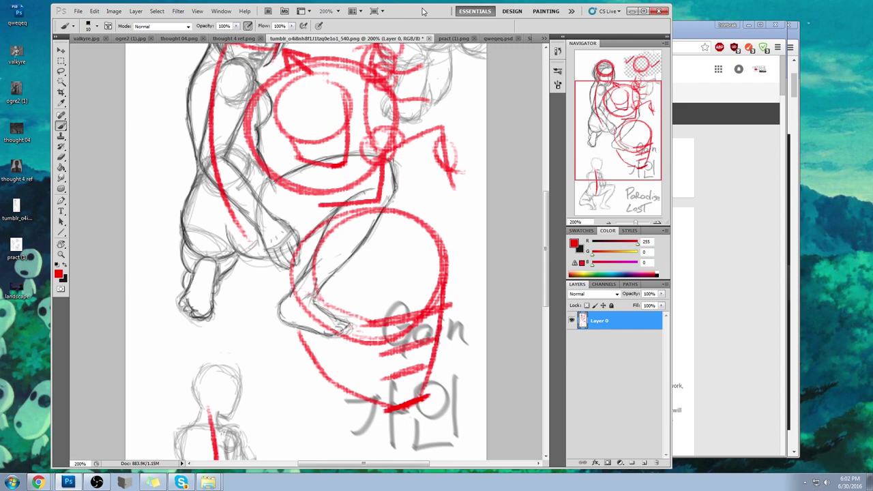
pyautogui.moveTo(234, 434)
pyautogui.mouseDown()
pyautogui.moveTo(277, 359)
pyautogui.moveTo(315, 224)
pyautogui.moveTo(265, 246)
pyautogui.moveTo(353, 245)
pyautogui.moveTo(338, 206)
pyautogui.mouseUp()
pyautogui.moveTo(278, 183); pyautogui.dragTo(331, 229)
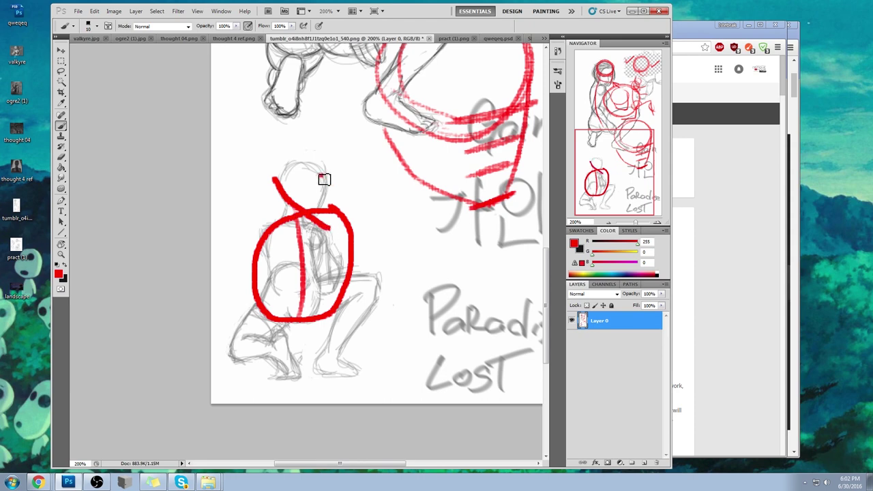
pyautogui.moveTo(326, 177); pyautogui.dragTo(288, 243)
pyautogui.hotkey('ctrl', 'z')
pyautogui.hotkey('ctrl', 'alt', 'z')
pyautogui.hotkey('ctrl', 'alt', 'z')
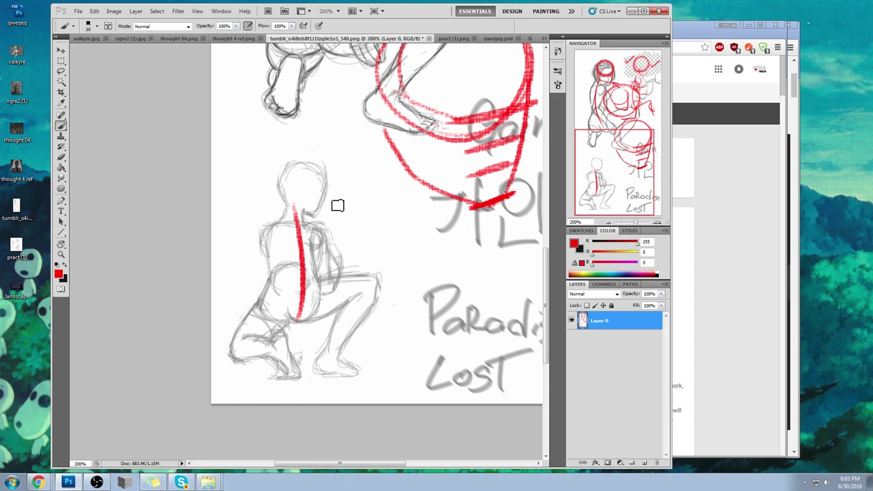
# Open the Sketches.psd document, show Group 12 with the leaning woman, and add a new layer above it.
pyautogui.click(506, 38)
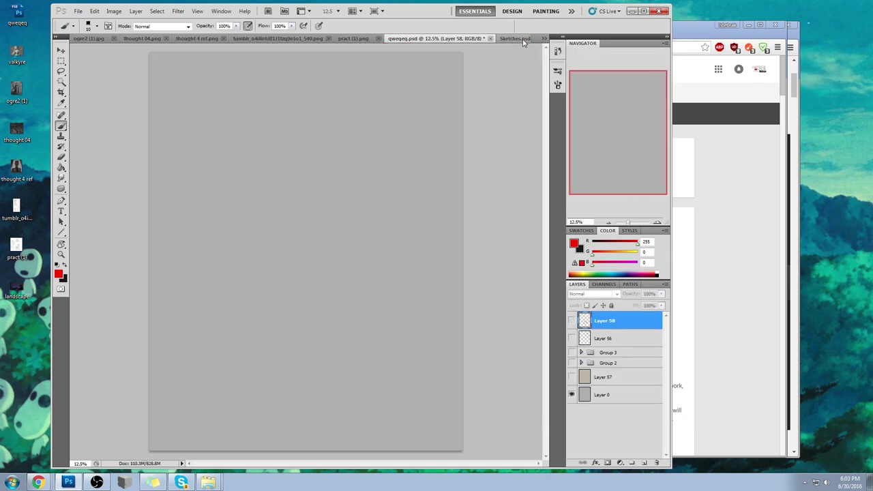
pyautogui.click(524, 39)
pyautogui.click(571, 338)
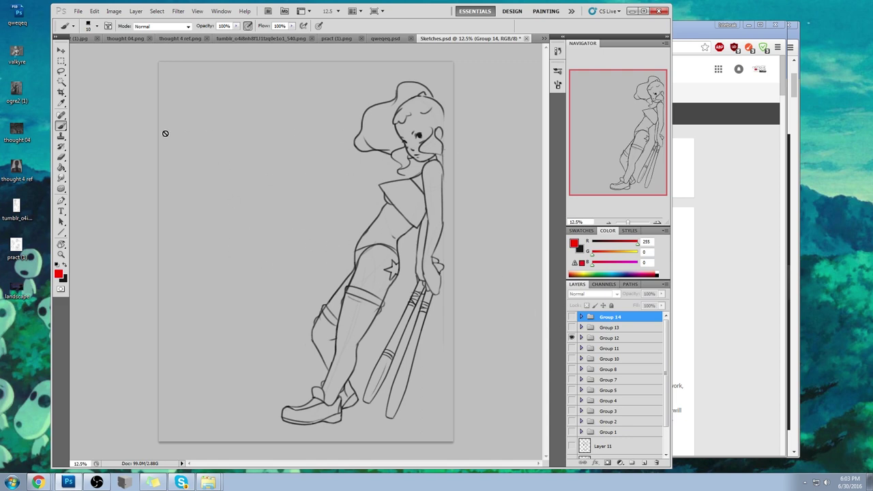
pyautogui.click(626, 339)
pyautogui.click(643, 462)
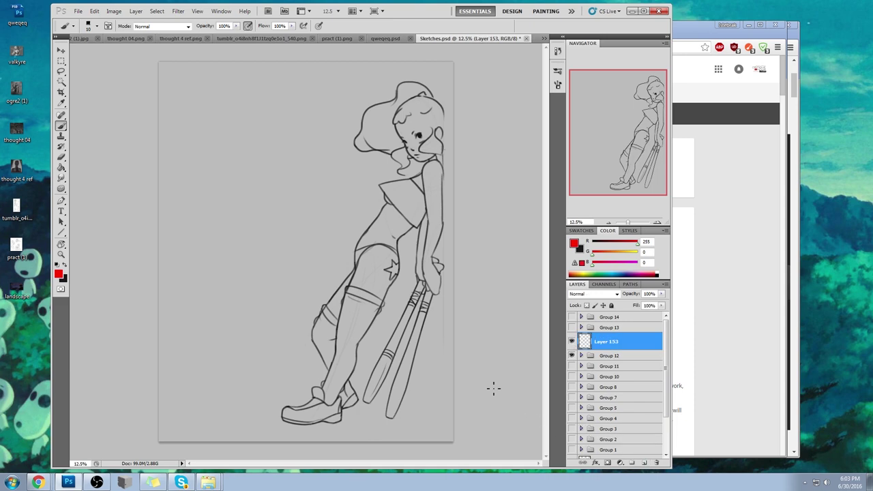
# Enlarge the brush to 125 and draw a red stick figure with head, body, arms and feet beside the leaning woman.
pyautogui.press(']')
pyautogui.press(']')
pyautogui.press(']')
pyautogui.press(']')
pyautogui.press(']')
pyautogui.press(']')
pyautogui.press(']')
pyautogui.press(']')
pyautogui.press(']')
pyautogui.press(']')
pyautogui.moveTo(228, 170); pyautogui.dragTo(203, 91)
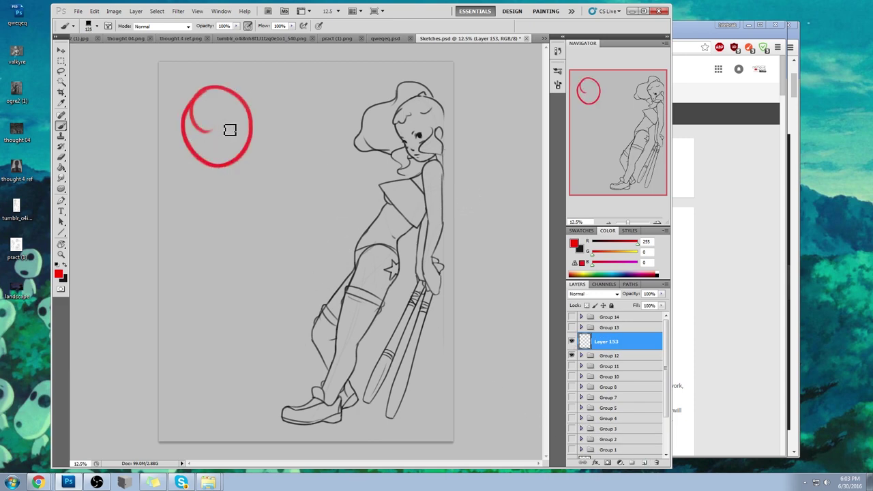
pyautogui.moveTo(226, 122)
pyautogui.mouseDown()
pyautogui.moveTo(204, 389)
pyautogui.moveTo(194, 414)
pyautogui.moveTo(224, 412)
pyautogui.mouseUp()
pyautogui.moveTo(201, 195)
pyautogui.mouseDown()
pyautogui.moveTo(225, 201)
pyautogui.moveTo(248, 185)
pyautogui.mouseUp()
# Erase the stray lines inside the stick figure's head with an enlarged eraser, and draw round eyes, a nose and a smile.
pyautogui.press('e')
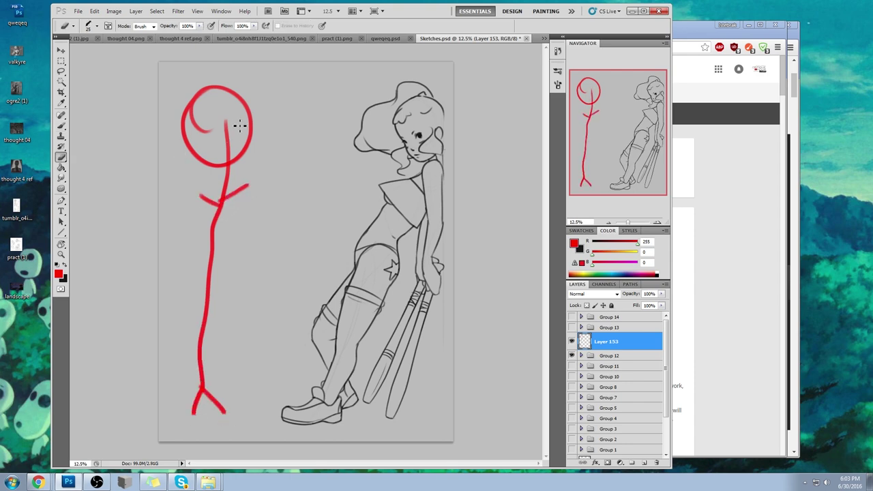
pyautogui.press(']')
pyautogui.press(']')
pyautogui.press(']')
pyautogui.press(']')
pyautogui.moveTo(236, 131); pyautogui.dragTo(226, 157)
pyautogui.press('b')
pyautogui.moveTo(237, 121)
pyautogui.mouseDown()
pyautogui.moveTo(204, 123)
pyautogui.moveTo(199, 135)
pyautogui.moveTo(241, 127)
pyautogui.moveTo(221, 168)
pyautogui.moveTo(210, 148)
pyautogui.moveTo(222, 158)
pyautogui.moveTo(240, 143)
pyautogui.mouseUp()
pyautogui.hotkey('ctrl', 'z')
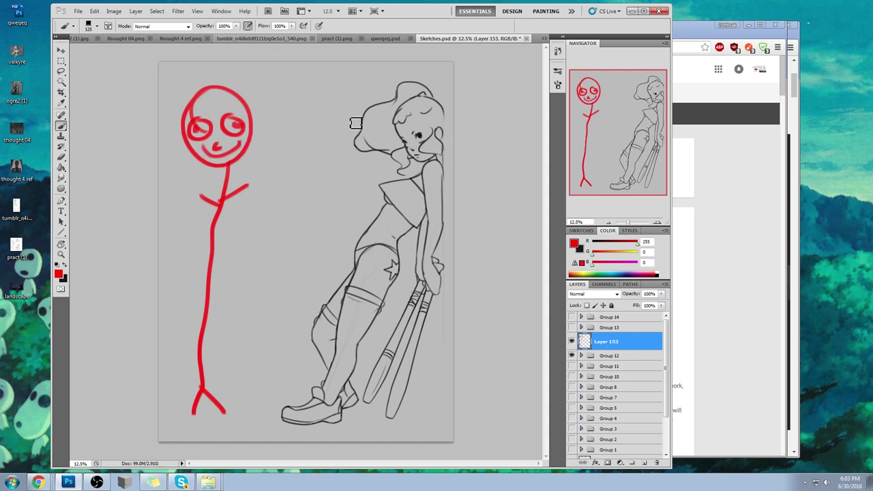
# Try several red flow curves from the leaning woman's head and shoulder down across her torso, undoing each one.
pyautogui.moveTo(452, 97); pyautogui.dragTo(450, 126)
pyautogui.hotkey('ctrl', 'z')
pyautogui.moveTo(430, 175); pyautogui.dragTo(302, 282)
pyautogui.hotkey('ctrl', 'z')
pyautogui.moveTo(432, 165); pyautogui.dragTo(365, 261)
pyautogui.hotkey('ctrl', 'z')
pyautogui.moveTo(430, 167); pyautogui.dragTo(368, 249)
pyautogui.hotkey('ctrl', 'z')
pyautogui.moveTo(429, 167)
pyautogui.mouseDown()
pyautogui.moveTo(355, 251)
pyautogui.moveTo(244, 264)
pyautogui.mouseUp()
pyautogui.hotkey('ctrl', 'z')
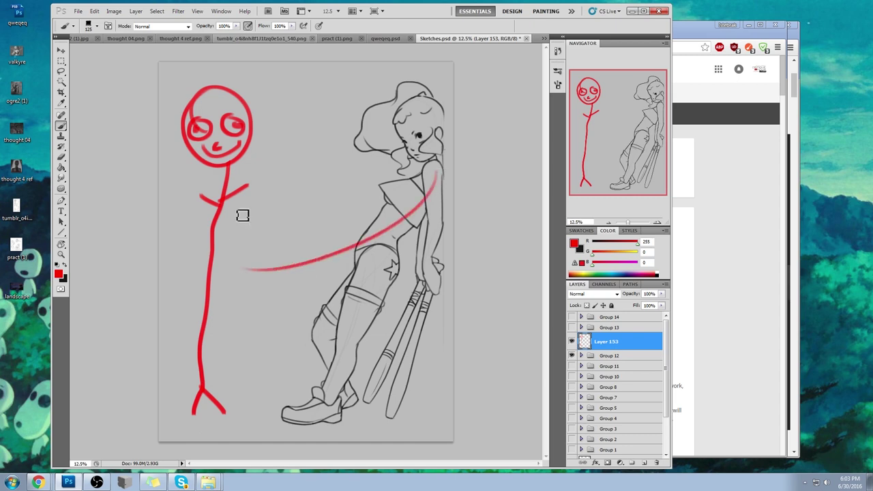
pyautogui.hotkey('ctrl', 'z')
pyautogui.moveTo(433, 177); pyautogui.dragTo(237, 262)
pyautogui.hotkey('ctrl', 'z')
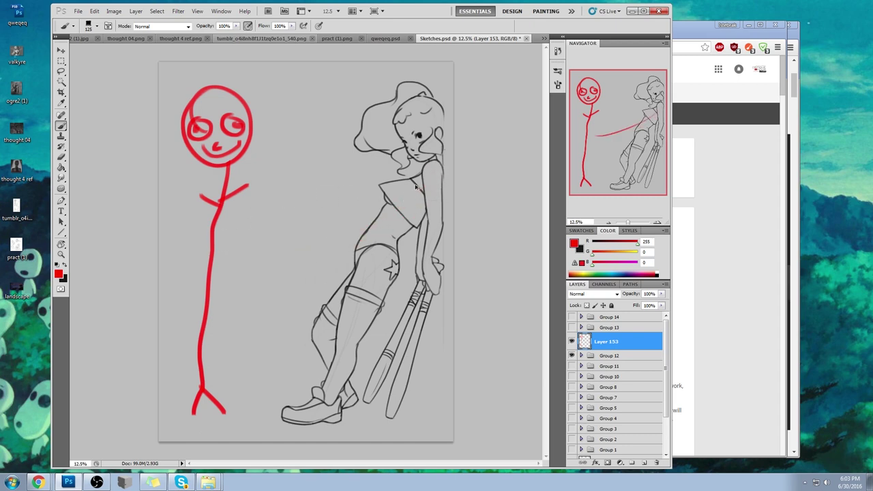
# Try two crossing red strokes between the stick figure and the leaning woman, and undo both.
pyautogui.moveTo(263, 128); pyautogui.dragTo(347, 180)
pyautogui.moveTo(314, 123); pyautogui.dragTo(267, 204)
pyautogui.hotkey('ctrl', 'alt', 'z')
pyautogui.hotkey('ctrl', 'alt', 'z')
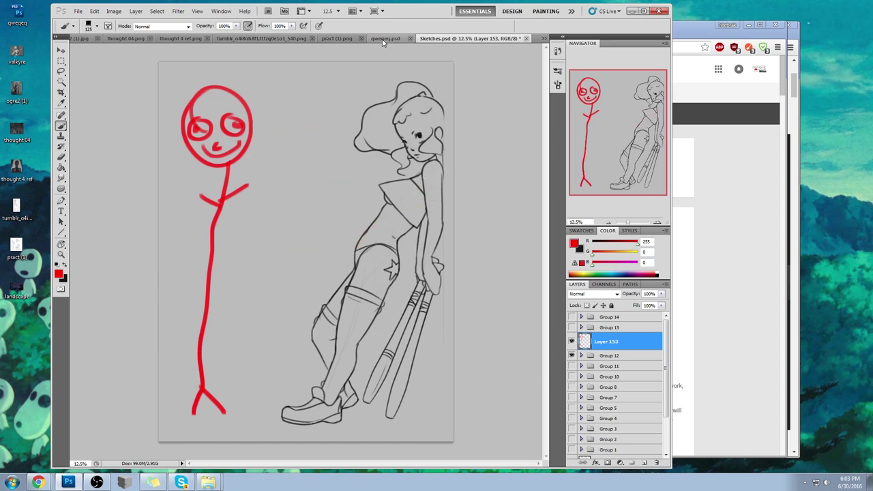
# Return to the tumblr figure drawing, try circling the lower crouching figure with the large red brush, and undo it.
pyautogui.click(331, 39)
pyautogui.click(304, 39)
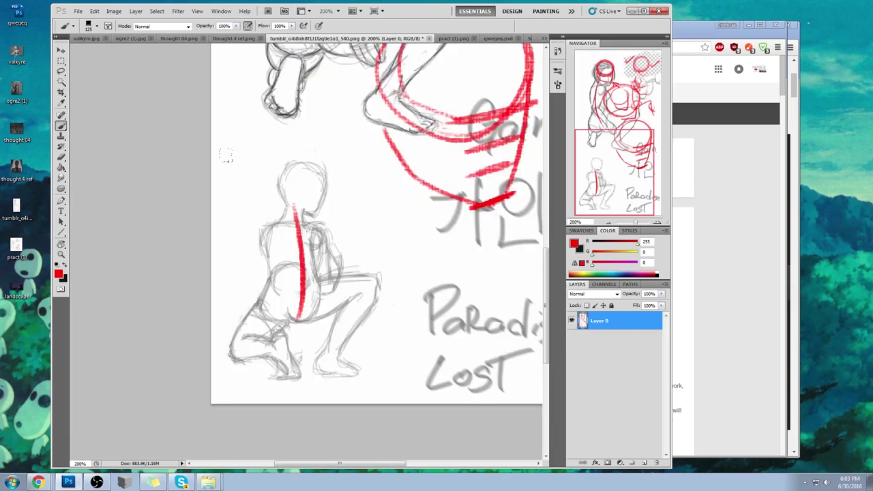
pyautogui.moveTo(362, 136); pyautogui.dragTo(389, 341)
pyautogui.hotkey('ctrl', 'z')
pyautogui.moveTo(279, 178)
pyautogui.mouseDown()
pyautogui.moveTo(235, 286)
pyautogui.moveTo(192, 248)
pyautogui.moveTo(399, 273)
pyautogui.mouseUp()
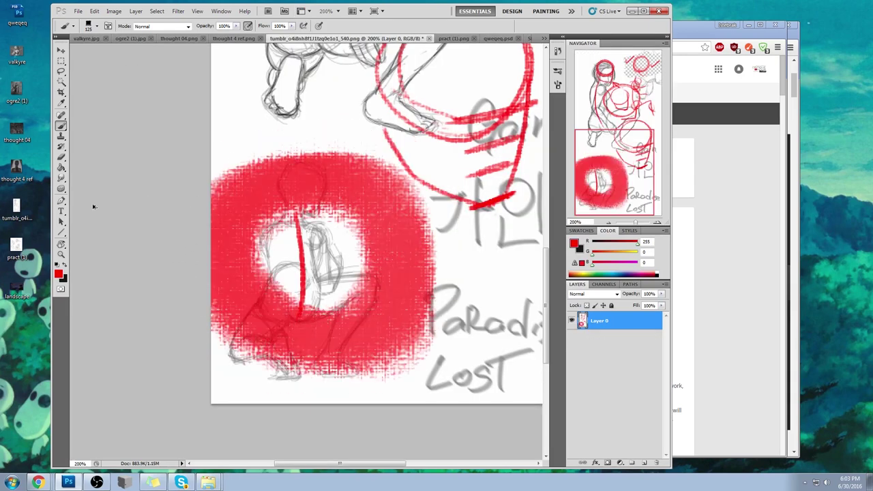
pyautogui.hotkey('ctrl', 'z')
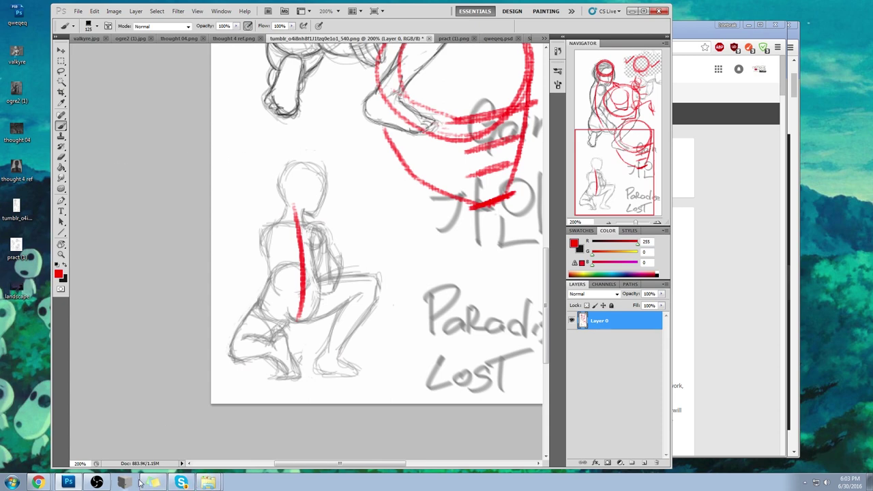
# Reopen the crouching dancers photo Captura de Tela (84) and keep it visible beside the lower crouching figure's sketch.
pyautogui.click(213, 482)
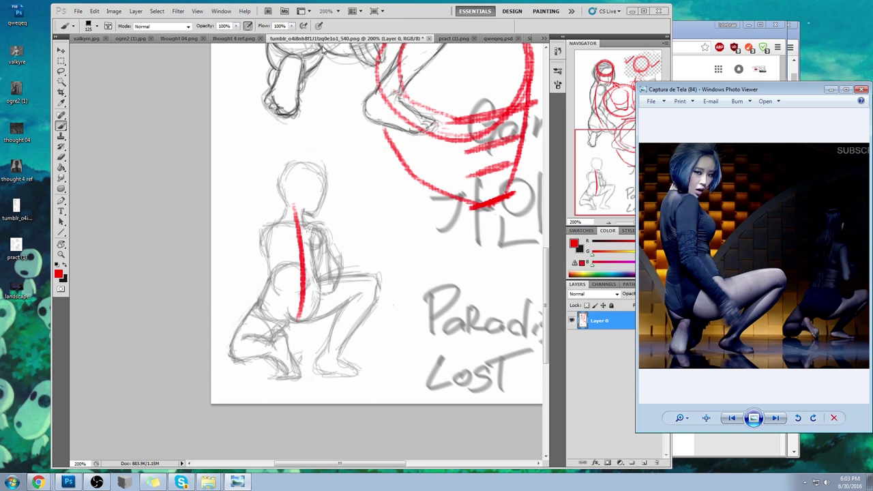
pyautogui.click(339, 178)
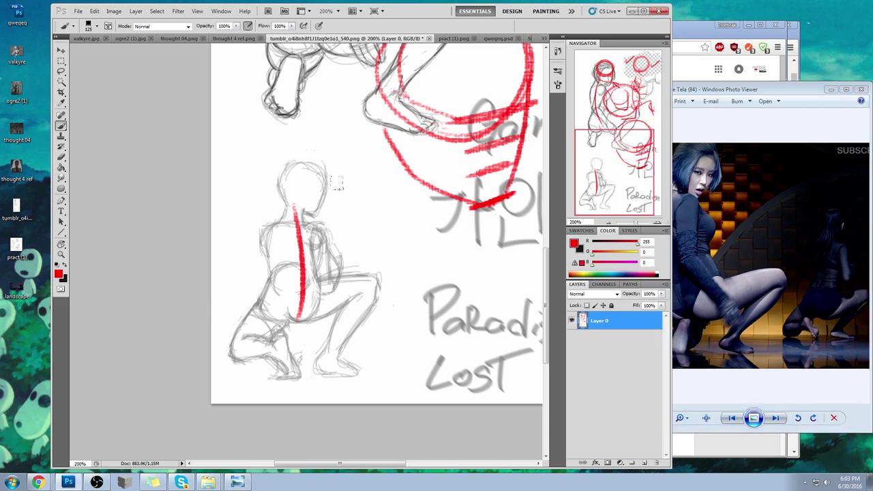
pyautogui.moveTo(404, 149); pyautogui.dragTo(315, 145)
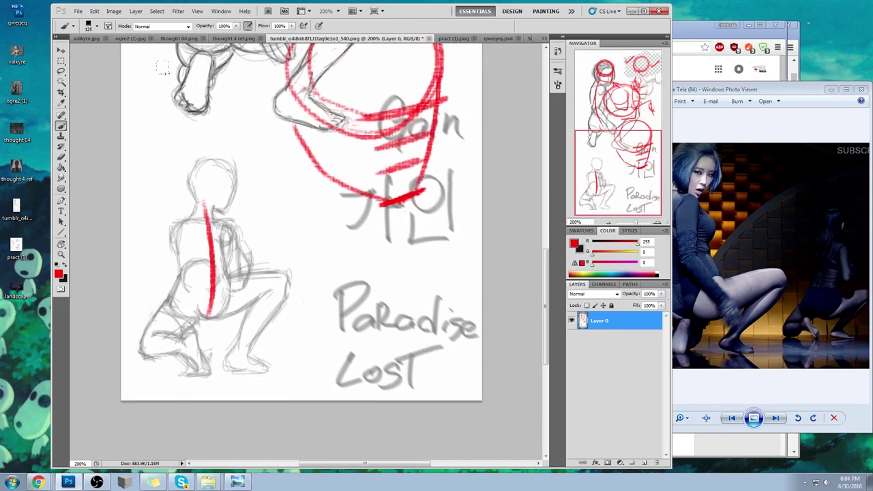
# Show Sketches.psd, switch to pract (1).png, try a red stroke over the reclining figure, and undo it.
pyautogui.click(529, 38)
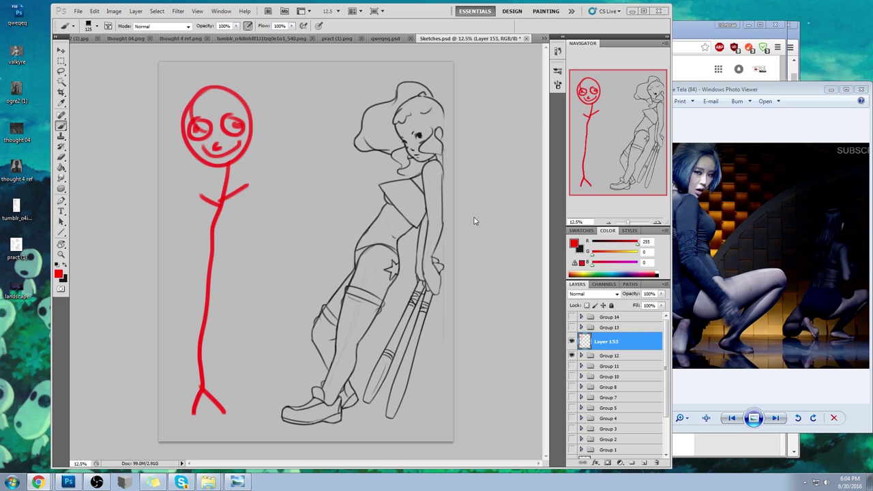
pyautogui.click(346, 39)
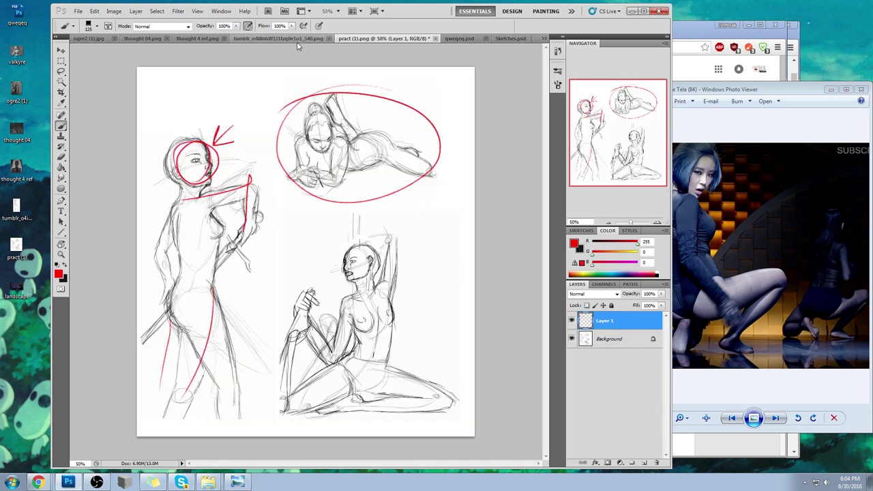
pyautogui.moveTo(341, 105)
pyautogui.mouseDown()
pyautogui.moveTo(349, 194)
pyautogui.moveTo(399, 129)
pyautogui.moveTo(316, 116)
pyautogui.moveTo(309, 183)
pyautogui.moveTo(405, 176)
pyautogui.mouseUp()
pyautogui.hotkey('ctrl', 'z')
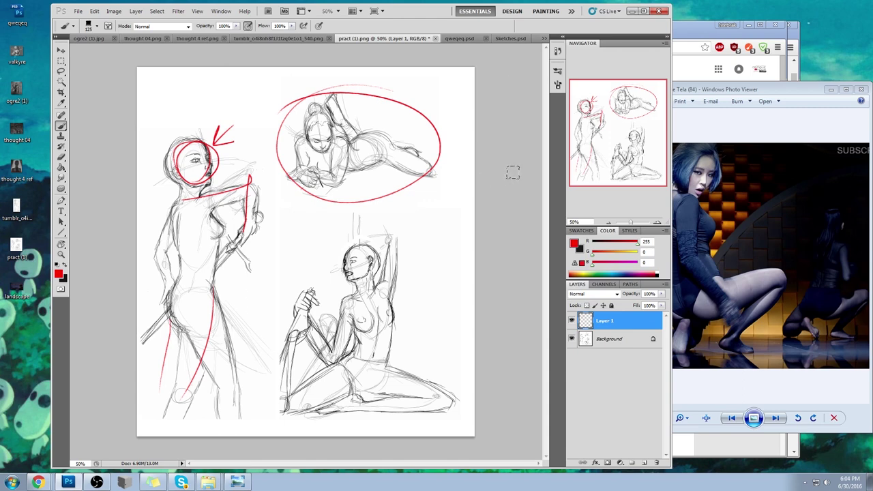
# Reduce the brush to 15, try red curves beside the seated figure, and undo them.
pyautogui.press('[')
pyautogui.moveTo(438, 267); pyautogui.dragTo(457, 180)
pyautogui.hotkey('ctrl', 'z')
pyautogui.moveTo(431, 282)
pyautogui.mouseDown()
pyautogui.moveTo(458, 165)
pyautogui.moveTo(446, 306)
pyautogui.mouseUp()
pyautogui.hotkey('ctrl', 'z')
pyautogui.hotkey('ctrl', 'z')
pyautogui.moveTo(461, 147); pyautogui.dragTo(457, 309)
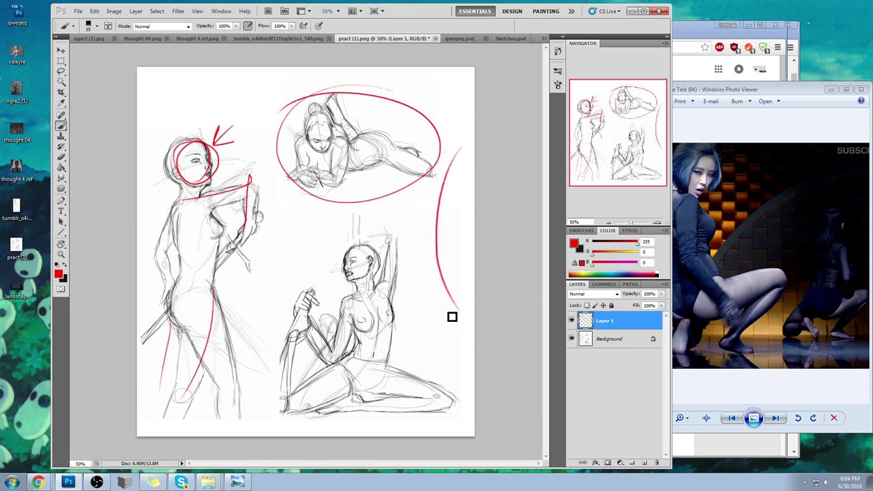
pyautogui.hotkey('ctrl', 'z')
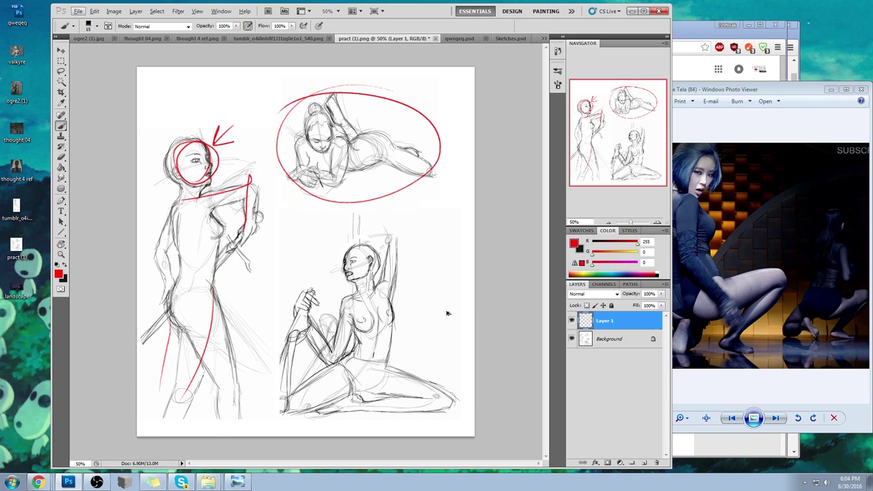
# Draw bold red curves beside the seated figure's raised arm and a thin curve around the reclining figure's head side.
pyautogui.moveTo(410, 236)
pyautogui.mouseDown()
pyautogui.moveTo(438, 185)
pyautogui.moveTo(416, 246)
pyautogui.moveTo(418, 304)
pyautogui.mouseUp()
pyautogui.moveTo(437, 185); pyautogui.dragTo(435, 330)
pyautogui.moveTo(260, 98)
pyautogui.mouseDown()
pyautogui.moveTo(250, 145)
pyautogui.moveTo(257, 181)
pyautogui.moveTo(300, 220)
pyautogui.mouseUp()
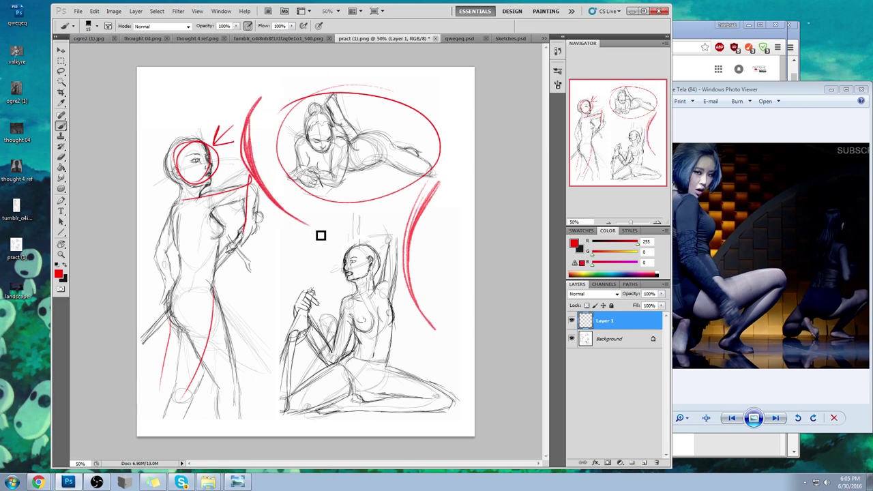
pyautogui.hotkey('ctrl', 'z')
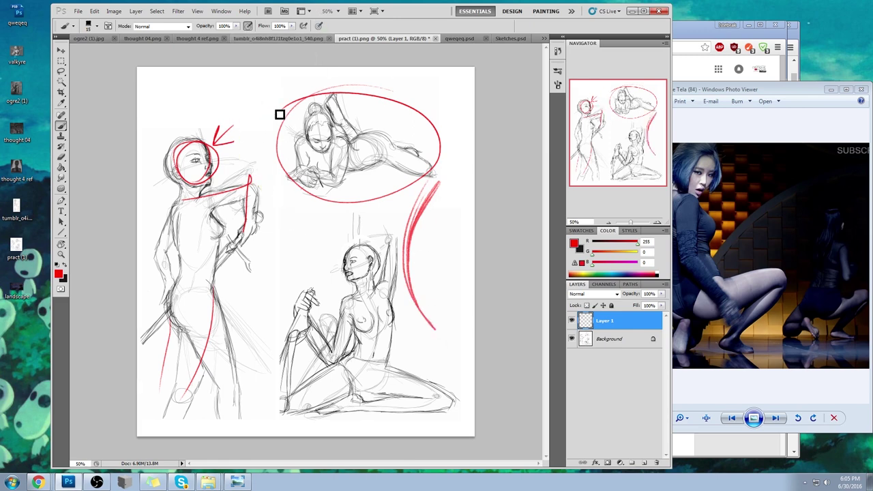
pyautogui.hotkey('ctrl', 'z')
pyautogui.hotkey('ctrl', 'z')
pyautogui.moveTo(300, 86); pyautogui.dragTo(268, 189)
pyautogui.hotkey('ctrl', 'z')
pyautogui.moveTo(298, 82); pyautogui.dragTo(268, 184)
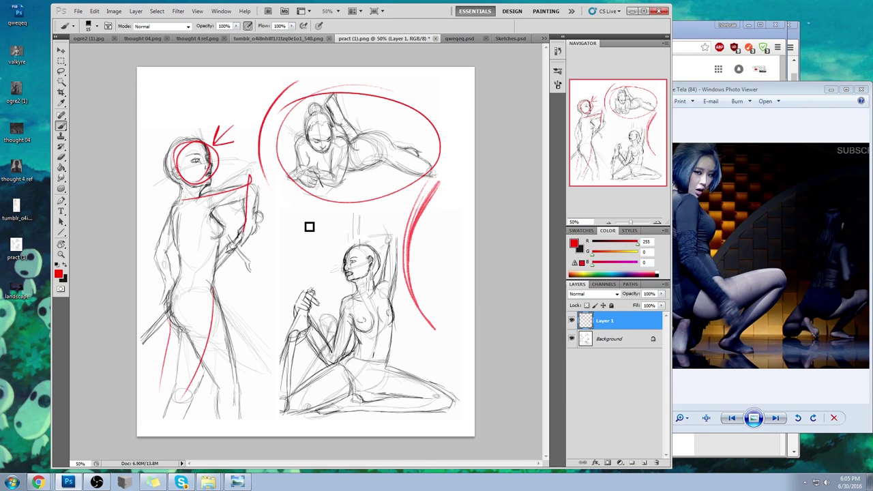
# Try a short red curve between the seated figure's head and the standing figure several times, undoing each attempt.
pyautogui.moveTo(329, 198); pyautogui.dragTo(306, 264)
pyautogui.hotkey('ctrl', 'z')
pyautogui.moveTo(331, 205); pyautogui.dragTo(306, 290)
pyautogui.hotkey('ctrl', 'z')
pyautogui.moveTo(332, 203); pyautogui.dragTo(308, 280)
pyautogui.hotkey('ctrl', 'z')
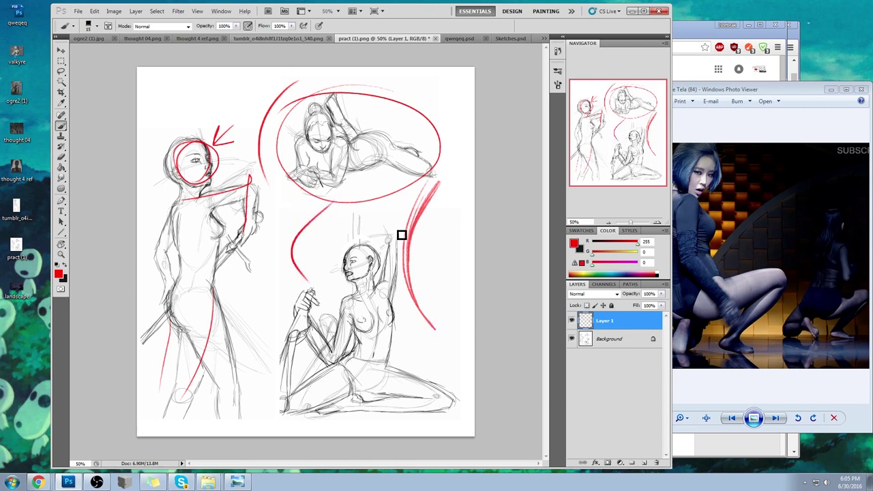
pyautogui.hotkey('ctrl', 'z')
# Try a closed red outline around the seated figure's upper body, undo it, and sketch loose red strokes around that figure.
pyautogui.moveTo(338, 193)
pyautogui.mouseDown()
pyautogui.moveTo(325, 286)
pyautogui.moveTo(374, 350)
pyautogui.moveTo(421, 367)
pyautogui.moveTo(450, 349)
pyautogui.moveTo(454, 300)
pyautogui.moveTo(427, 205)
pyautogui.moveTo(356, 193)
pyautogui.moveTo(435, 175)
pyautogui.mouseUp()
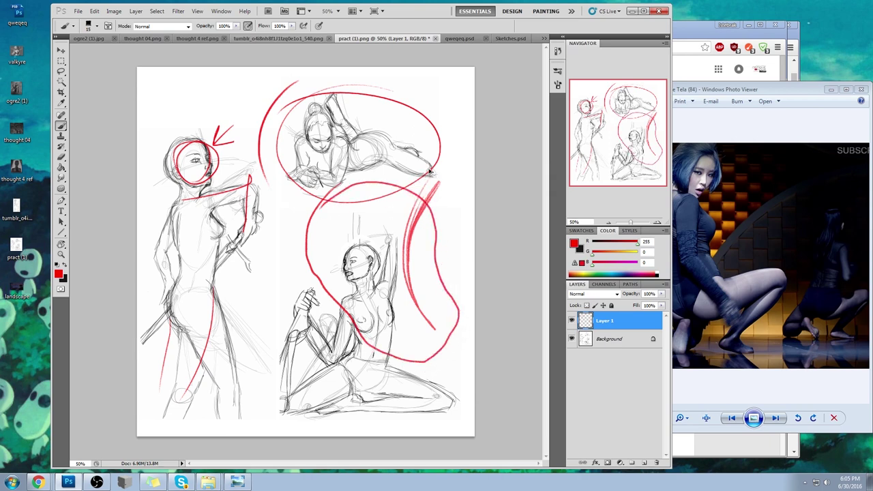
pyautogui.hotkey('ctrl', 'z')
pyautogui.moveTo(370, 186)
pyautogui.mouseDown()
pyautogui.moveTo(378, 356)
pyautogui.moveTo(430, 266)
pyautogui.moveTo(320, 202)
pyautogui.mouseUp()
pyautogui.moveTo(371, 187); pyautogui.dragTo(432, 215)
pyautogui.moveTo(411, 171); pyautogui.dragTo(379, 230)
pyautogui.moveTo(264, 263); pyautogui.dragTo(340, 283)
pyautogui.moveTo(309, 243); pyautogui.dragTo(285, 315)
# Undo all red critique marks in pract (1).png back to the unmarked figure sketches.
pyautogui.hotkey('ctrl', 'alt', 'z')
pyautogui.hotkey('ctrl', 'alt', 'z')
pyautogui.hotkey('ctrl', 'alt', 'z')
pyautogui.hotkey('ctrl', 'alt', 'z')
pyautogui.hotkey('ctrl', 'alt', 'z')
pyautogui.hotkey('ctrl', 'alt', 'z')
pyautogui.hotkey('ctrl', 'alt', 'z')
pyautogui.hotkey('ctrl', 'alt', 'z')
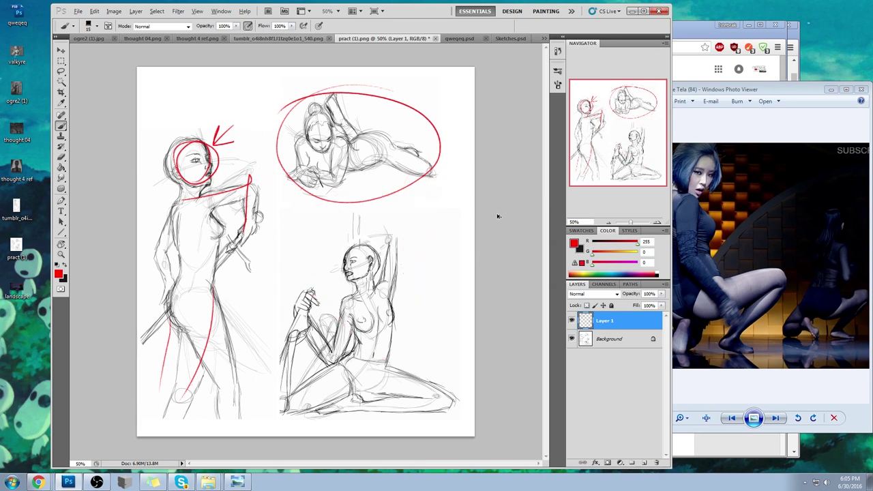
pyautogui.hotkey('ctrl', 'alt', 'z')
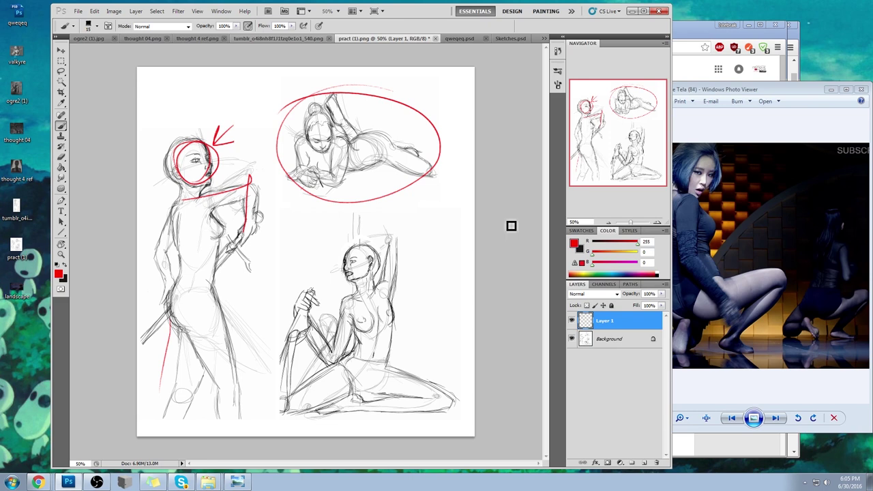
pyautogui.hotkey('ctrl', 'alt', 'z')
pyautogui.hotkey('ctrl', 'alt', 'z')
pyautogui.hotkey('ctrl', 'alt', 'z')
pyautogui.hotkey('ctrl', 'alt', 'z')
pyautogui.hotkey('ctrl', 'alt', 'z')
pyautogui.hotkey('ctrl', 'alt', 'z')
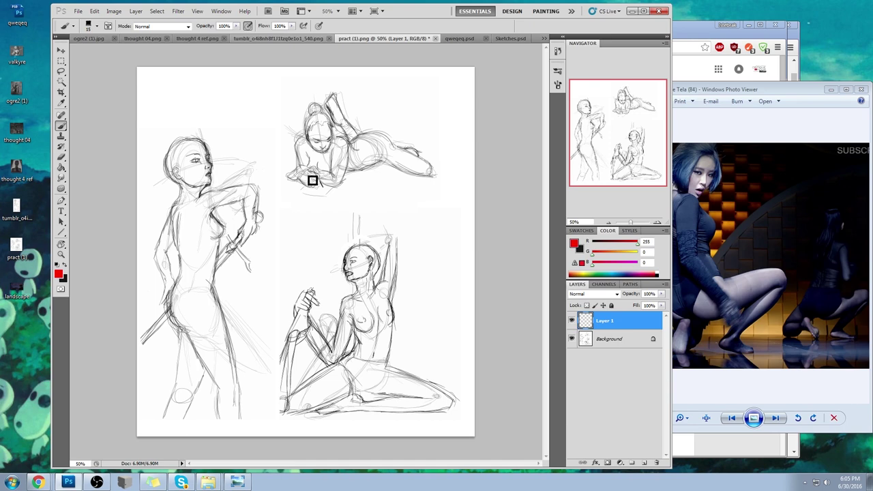
# Switch to the browser and go to the Sketches gallery of the istebrak.com portfolio.
pyautogui.click(509, 39)
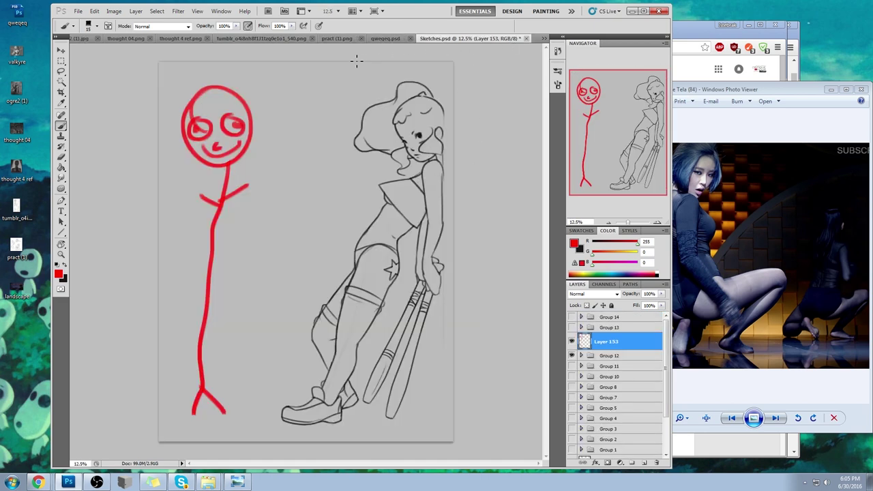
pyautogui.click(345, 39)
pyautogui.click(677, 29)
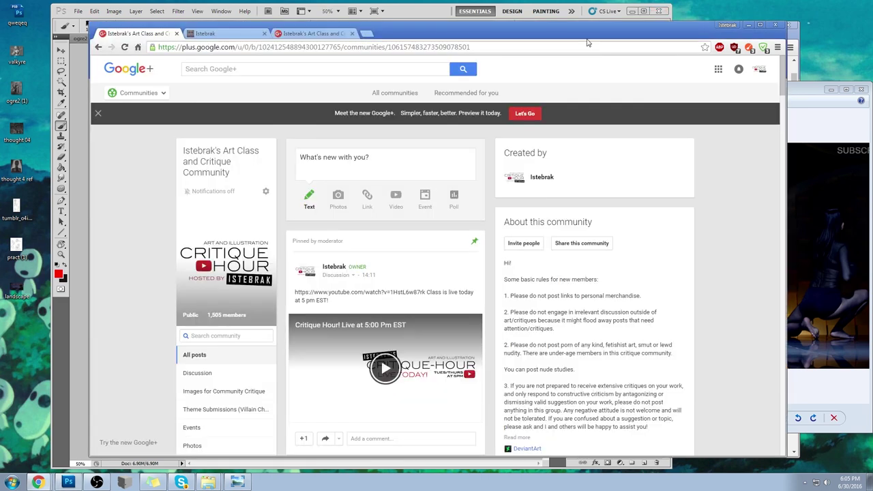
pyautogui.click(235, 35)
pyautogui.scroll(-8, 421, 254)
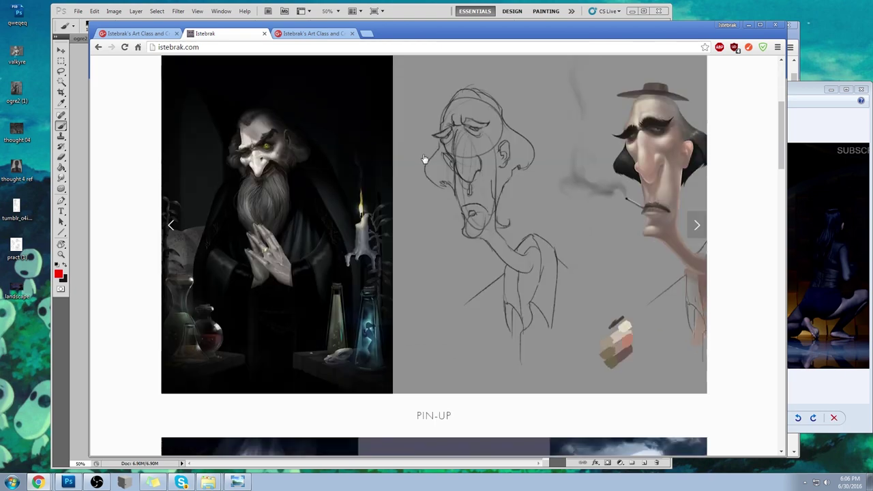
pyautogui.scroll(-3, 421, 253)
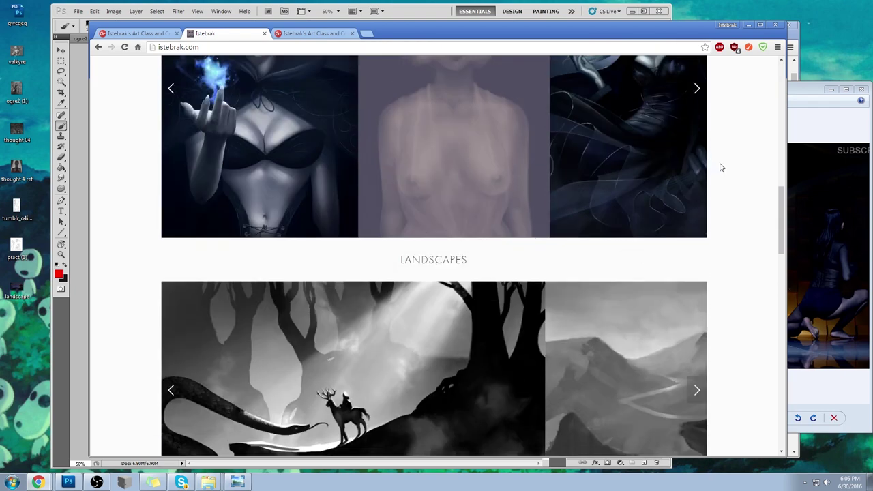
pyautogui.scroll(-6, 721, 169)
pyautogui.scroll(1, 726, 202)
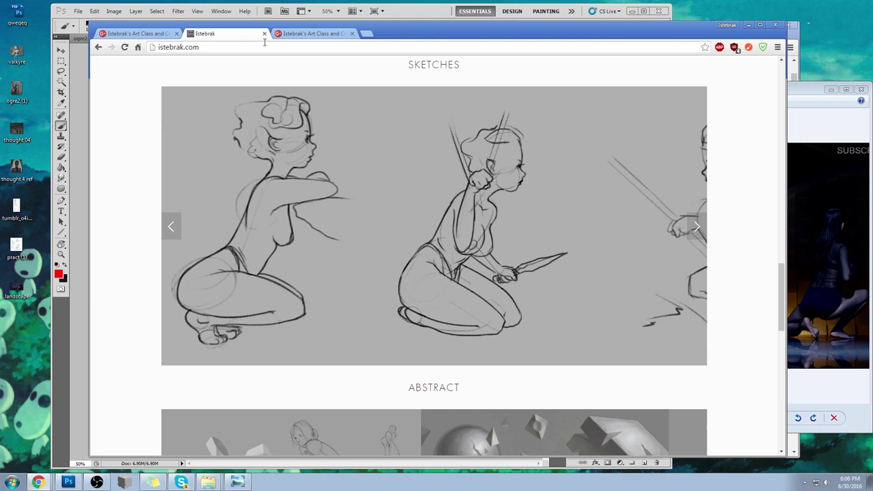
# Show Sketches.psd in Photoshop, then switch back to the portfolio page in the browser.
pyautogui.click(402, 15)
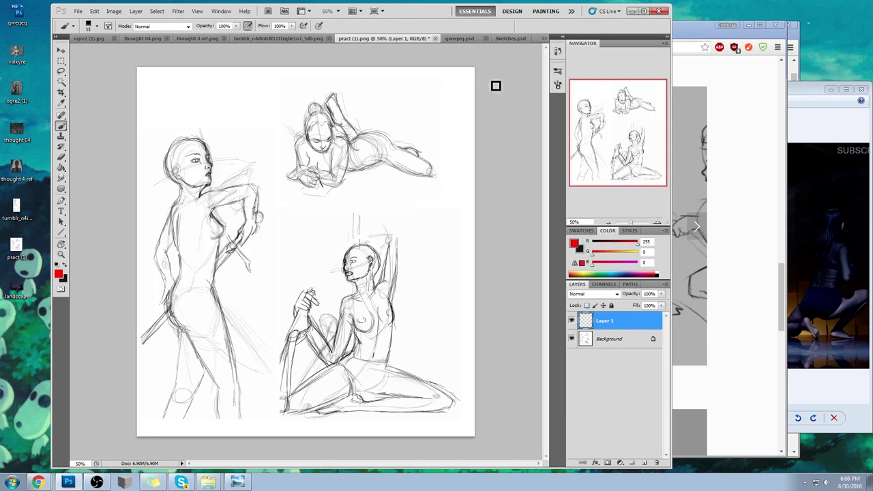
pyautogui.click(512, 39)
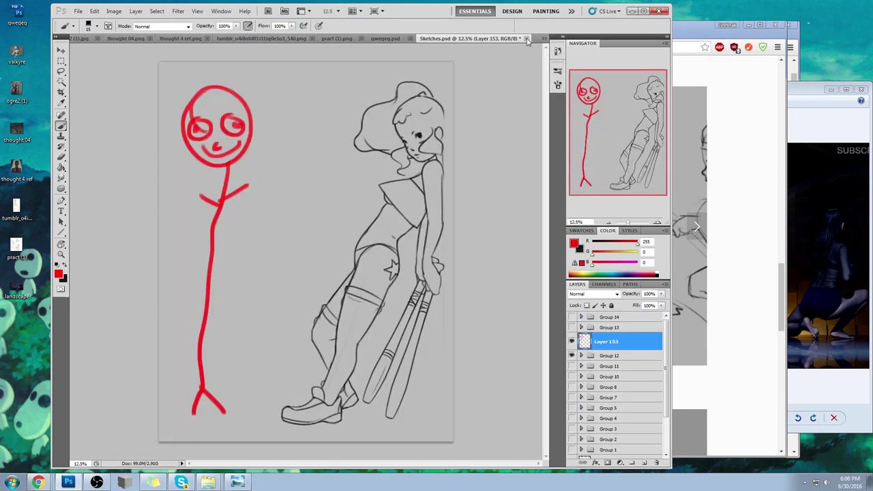
pyautogui.click(698, 36)
# Browse forward through the Sketches gallery to the winged woman and the man with the large moustache.
pyautogui.click(697, 226)
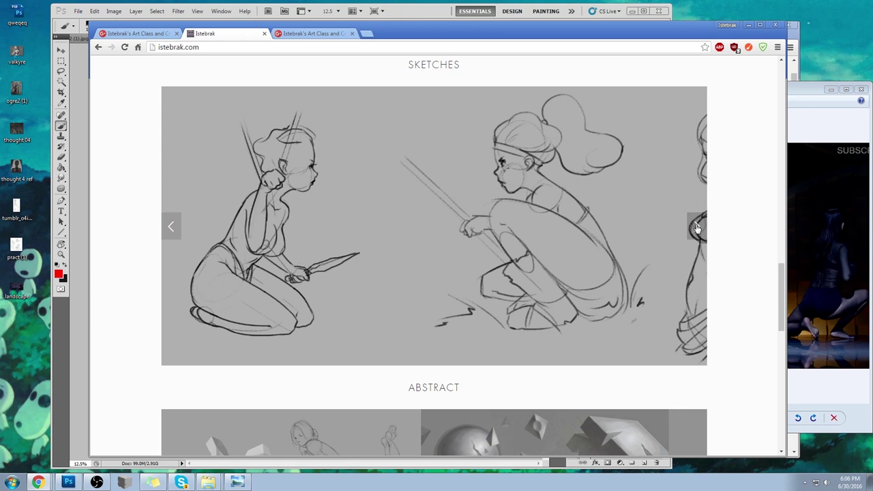
pyautogui.click(696, 226)
pyautogui.click(697, 226)
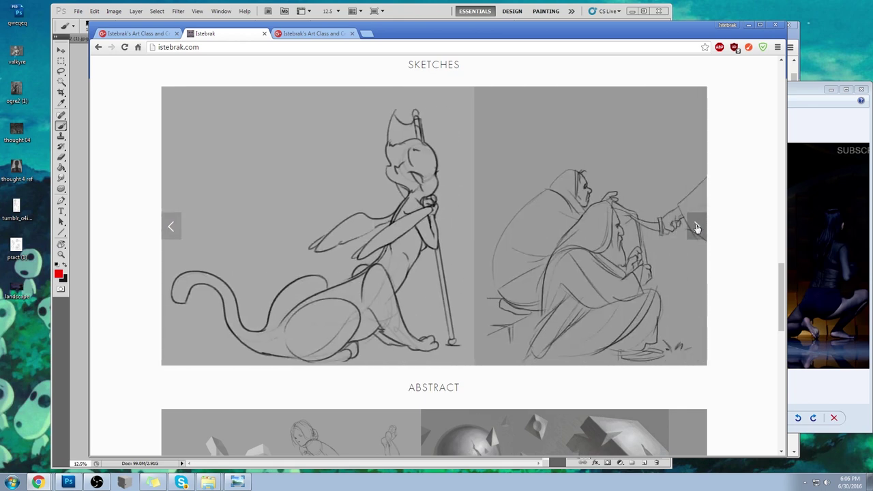
pyautogui.click(697, 227)
pyautogui.click(696, 226)
pyautogui.click(696, 227)
pyautogui.click(696, 226)
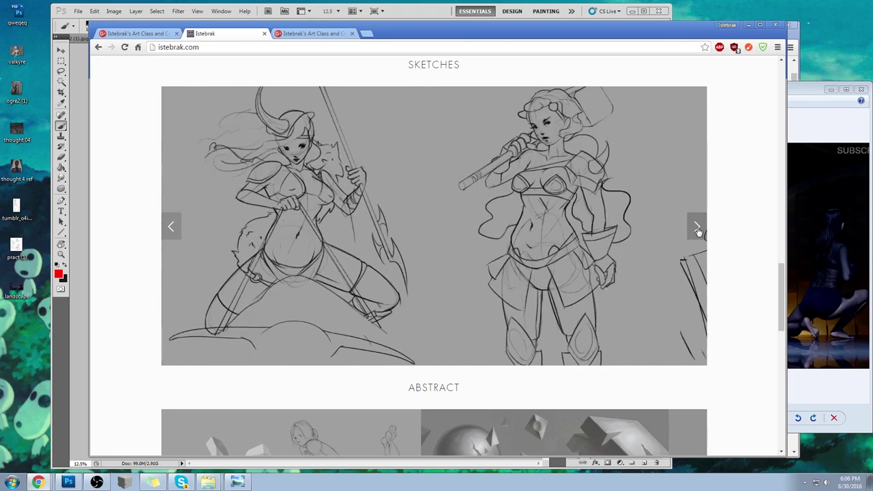
pyautogui.click(696, 229)
pyautogui.click(696, 228)
pyautogui.click(696, 227)
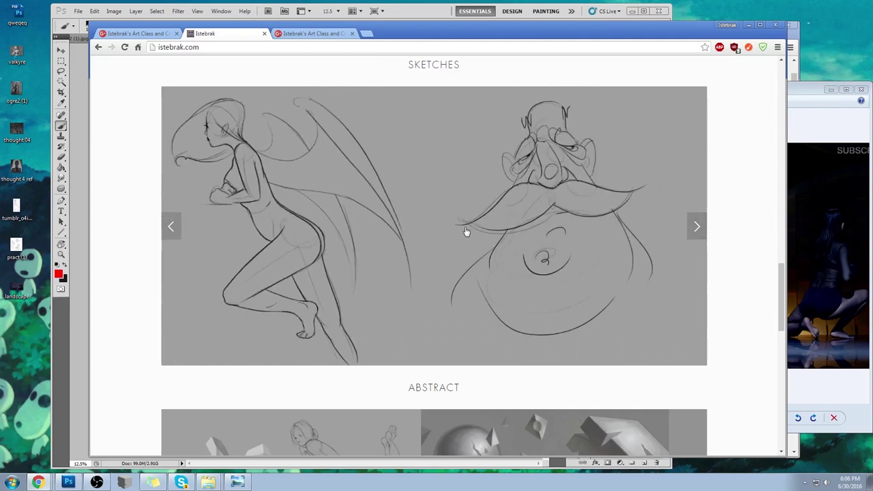
# Go back to the bearded man sketch, then browse forward to the seated back-view woman and the cat-bodied archer figure.
pyautogui.click(170, 227)
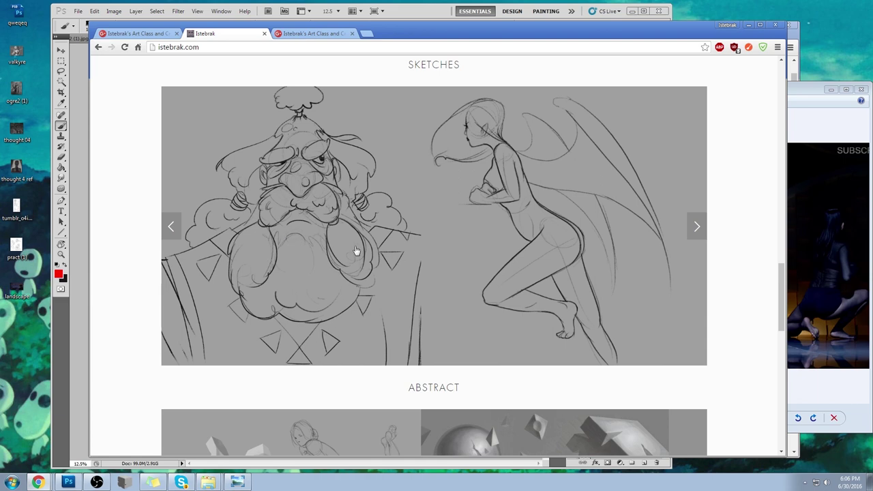
pyautogui.click(697, 225)
pyautogui.click(697, 226)
pyautogui.click(697, 225)
pyautogui.click(697, 226)
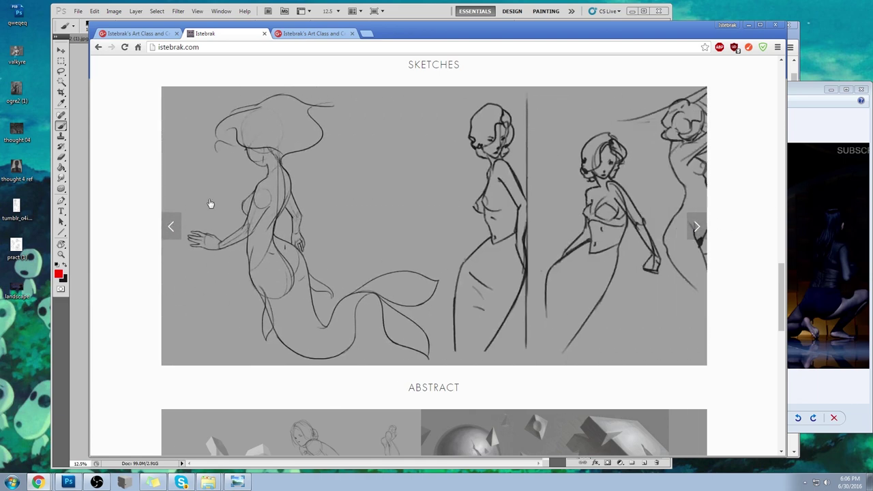
pyautogui.click(697, 227)
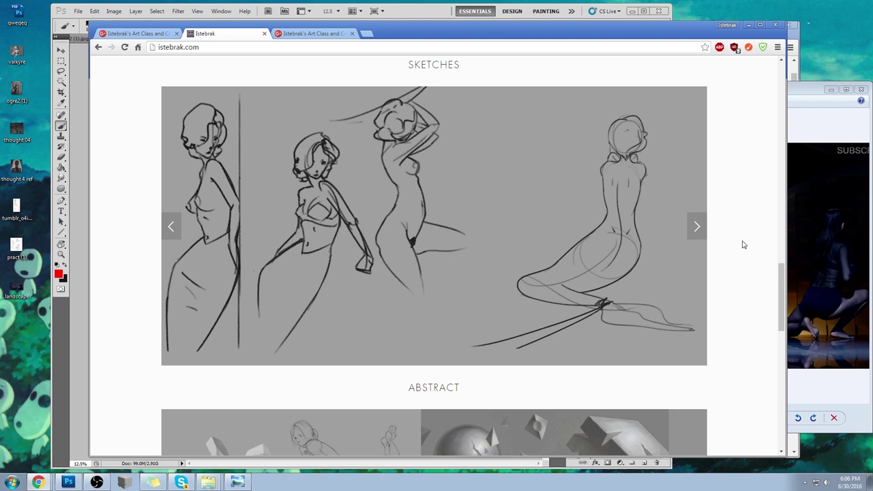
pyautogui.click(696, 227)
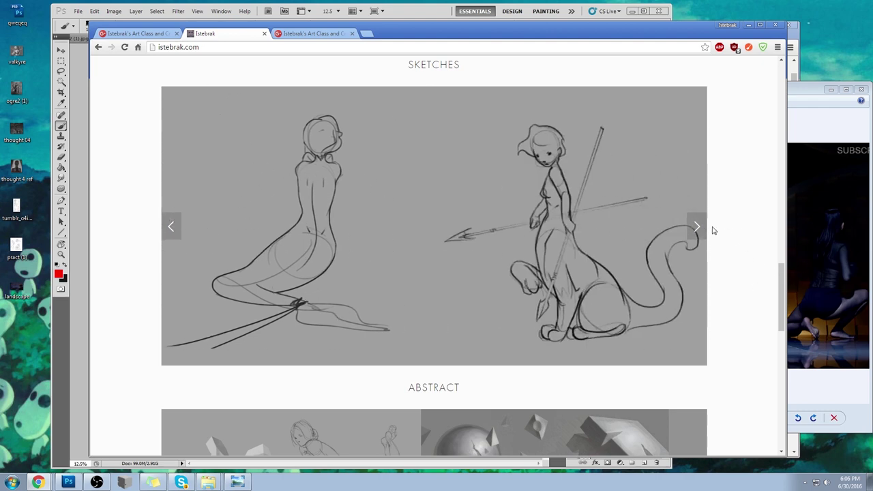
# Examine the animal character sketches in the gallery, from the dressed cat figures to the fox in a bow tie.
pyautogui.click(697, 227)
pyautogui.click(698, 227)
pyautogui.click(698, 227)
pyautogui.click(698, 227)
pyautogui.click(698, 227)
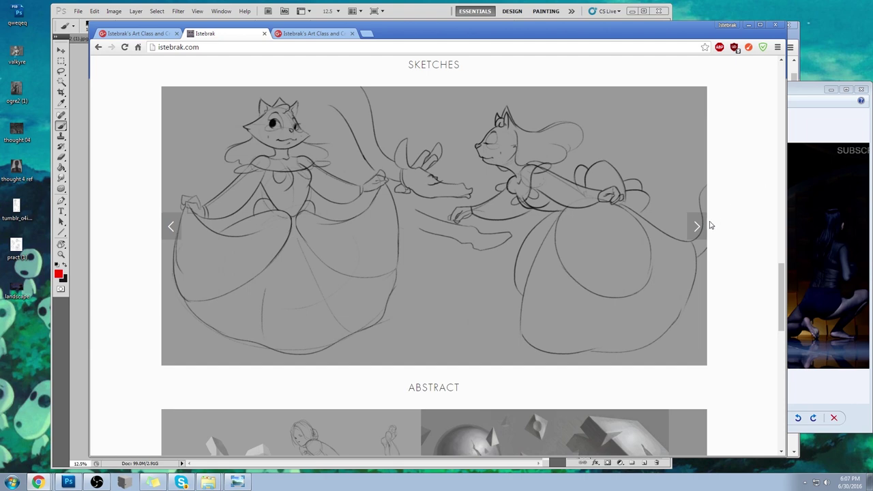
pyautogui.click(696, 226)
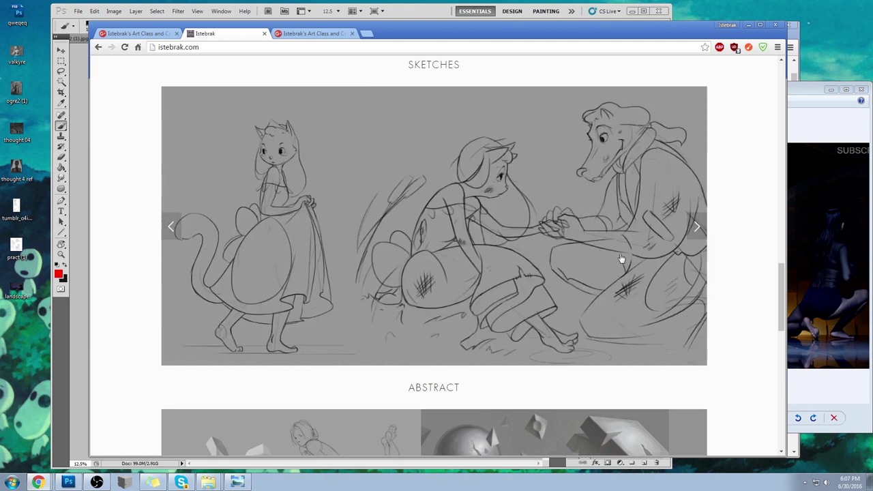
pyautogui.click(696, 226)
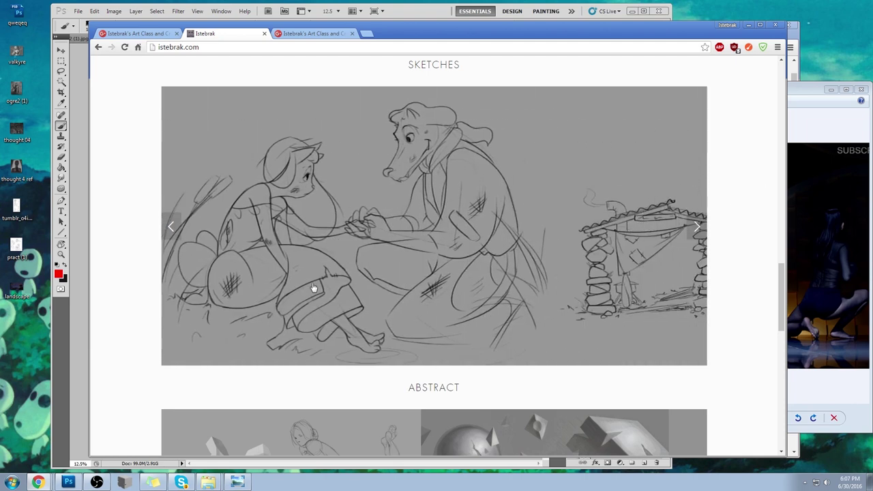
pyautogui.click(696, 226)
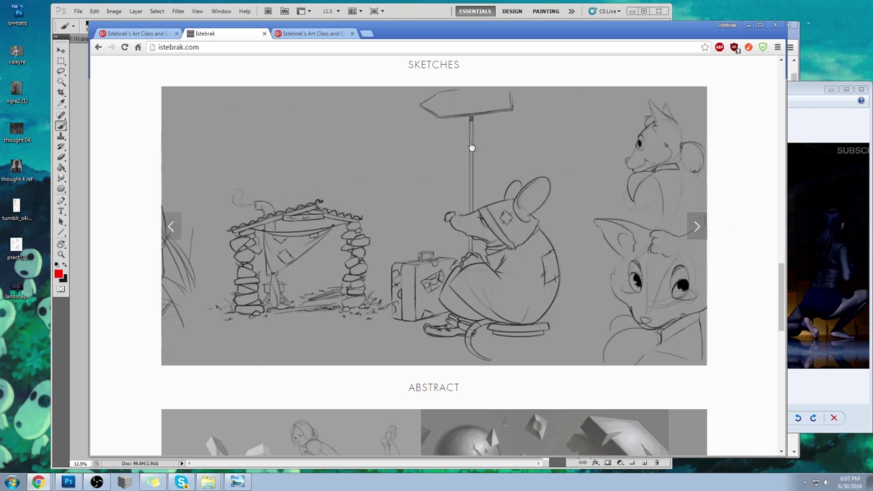
pyautogui.click(696, 226)
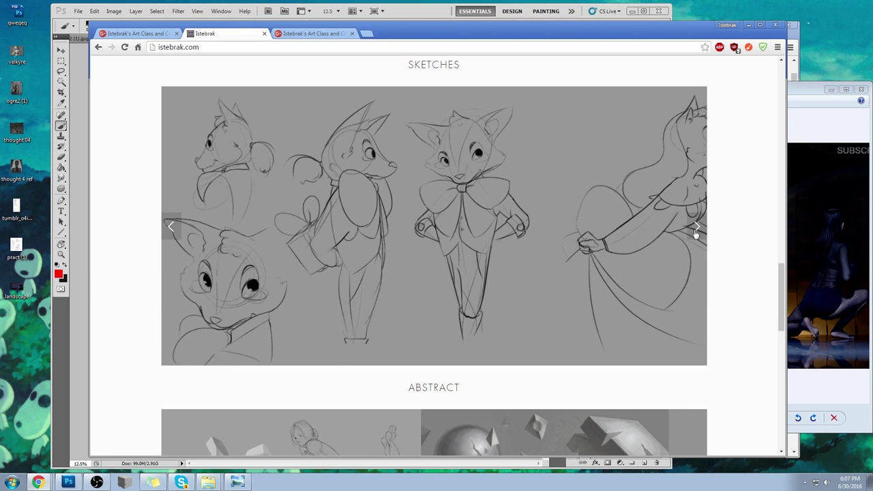
# Browse the gallery past the caped and magical character sketches to the kneeling and crawling figures.
pyautogui.click(697, 229)
pyautogui.click(696, 230)
pyautogui.click(695, 230)
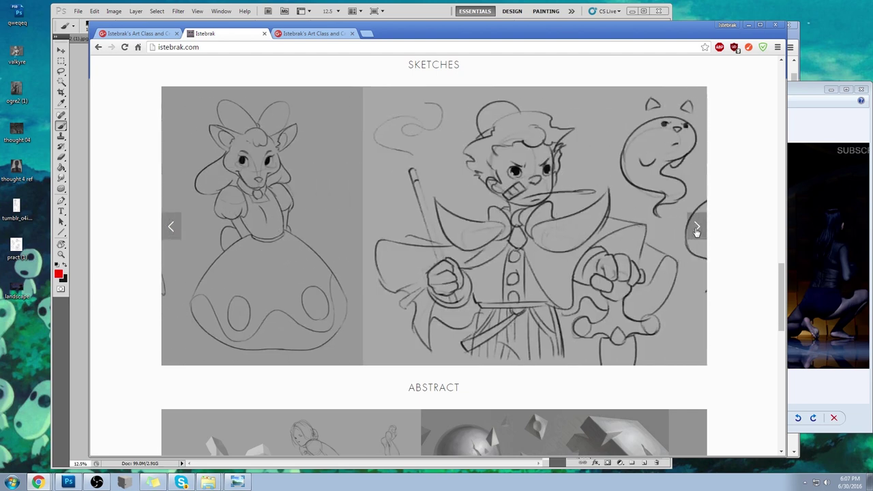
pyautogui.click(696, 226)
pyautogui.click(696, 226)
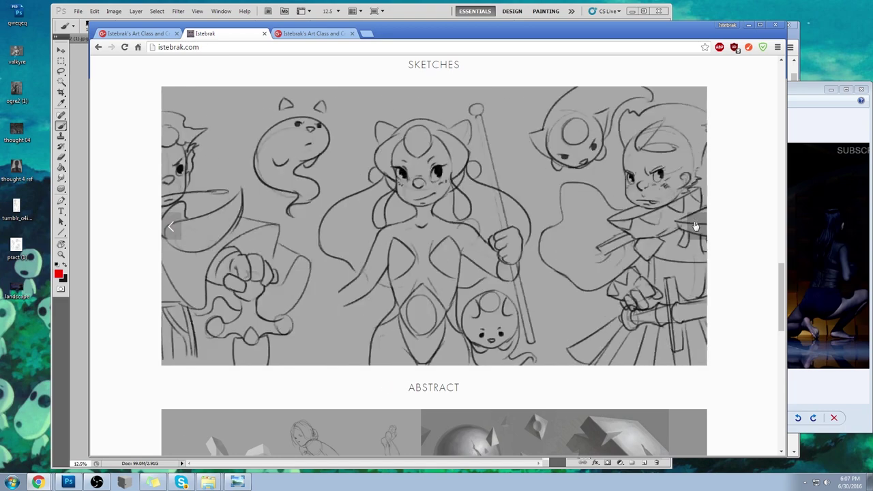
pyautogui.click(696, 226)
pyautogui.click(696, 226)
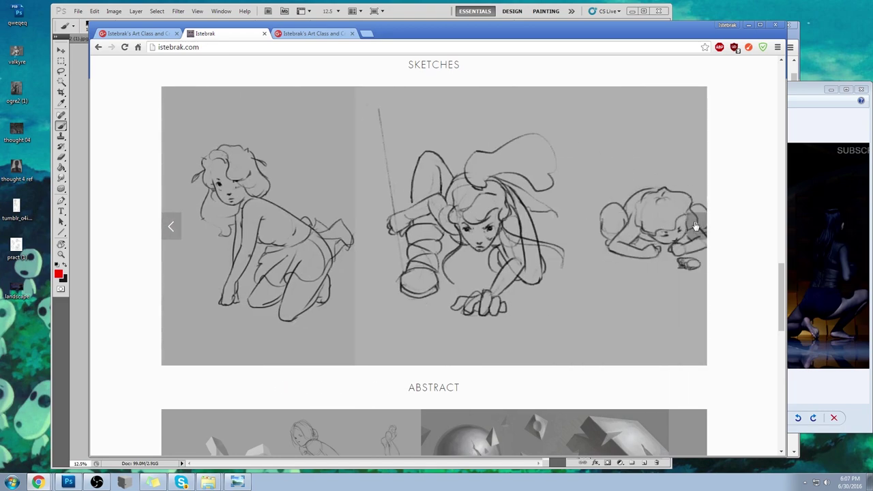
# Revisit the sketch of the couple by the tree, browse the remaining gallery sketches, and continue to the Abstract section.
pyautogui.click(172, 226)
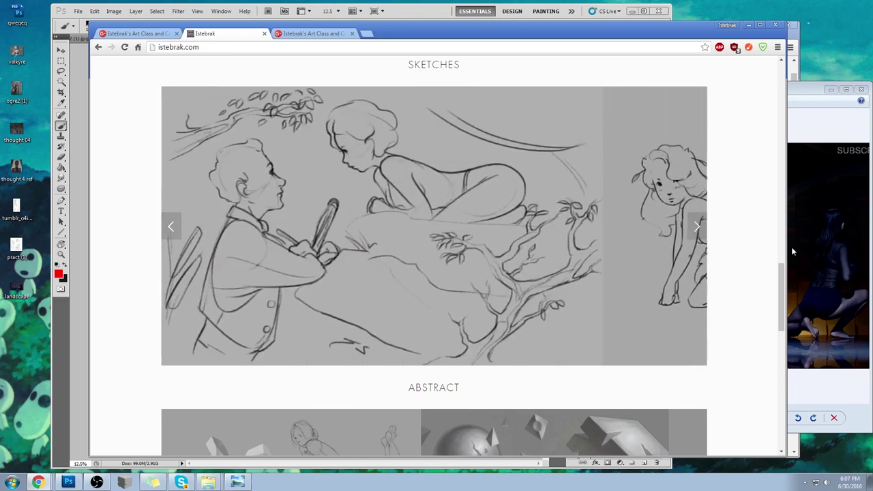
pyautogui.click(694, 226)
pyautogui.click(693, 227)
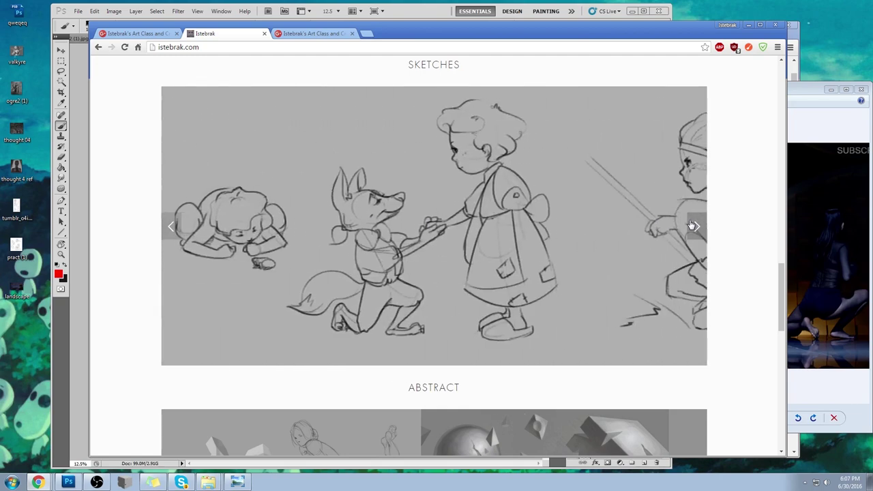
pyautogui.click(693, 226)
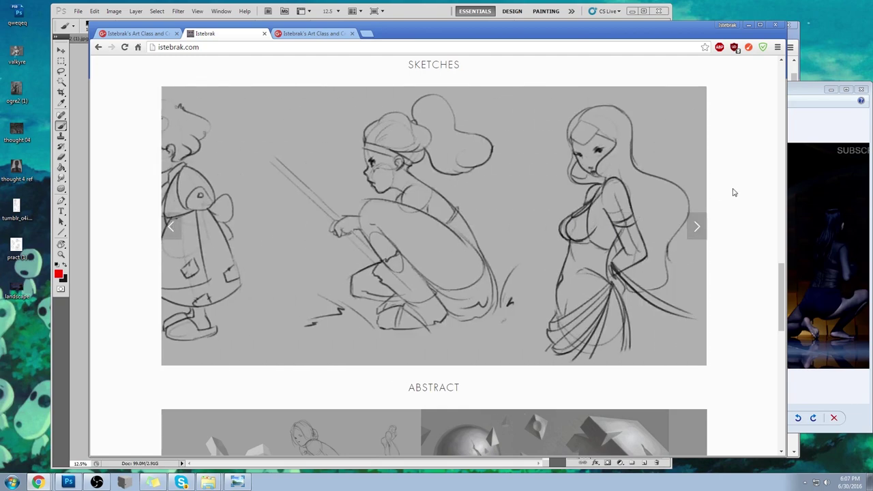
pyautogui.click(696, 227)
pyautogui.click(698, 237)
pyautogui.scroll(-3, 361, 314)
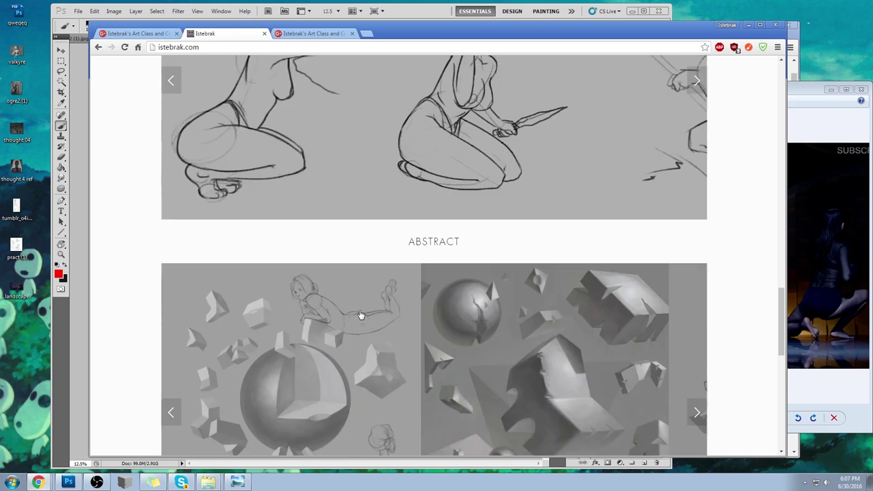
# Switch to Sketches.psd in Photoshop and hide Layer 153 with the red stick figure.
pyautogui.click(424, 12)
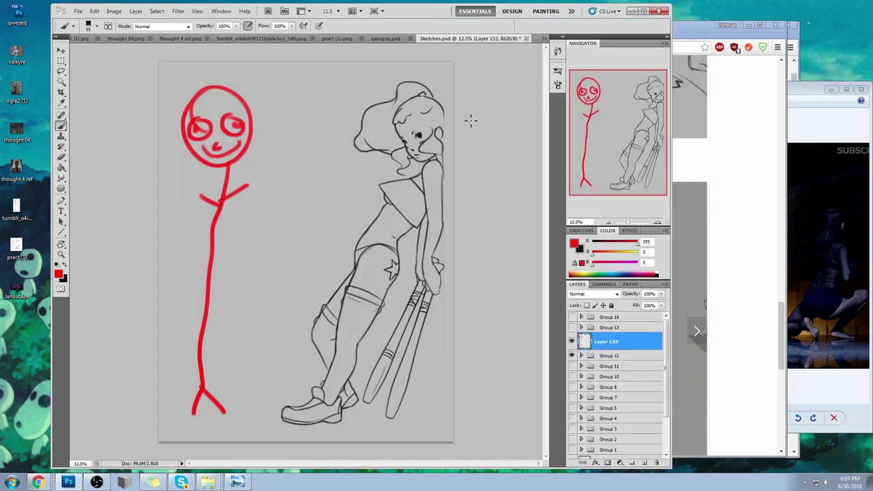
pyautogui.click(571, 341)
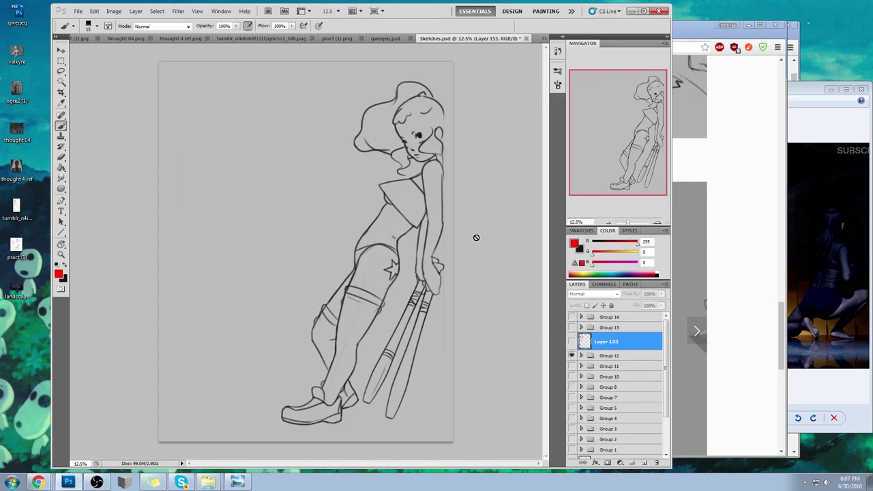
# Switch to the browser and open istebrak.deviantart.com in a new tab.
pyautogui.click(693, 29)
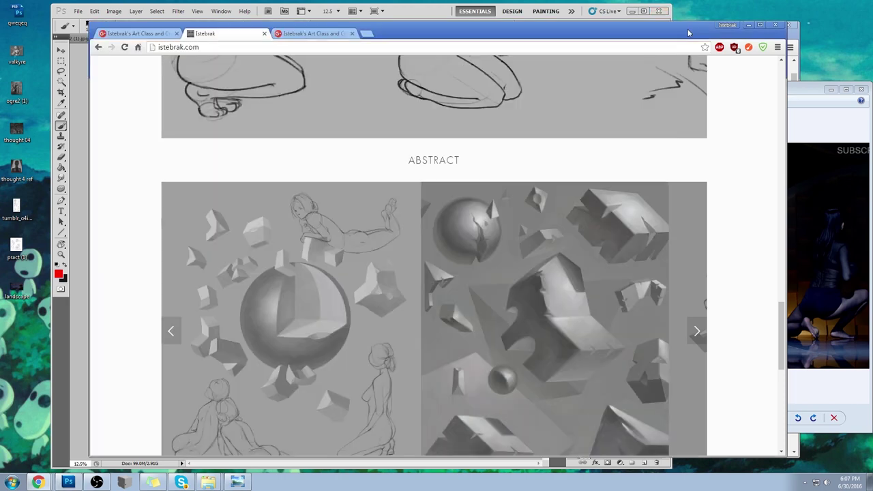
pyautogui.click(367, 33)
pyautogui.write('www.iste')
pyautogui.press('Return')
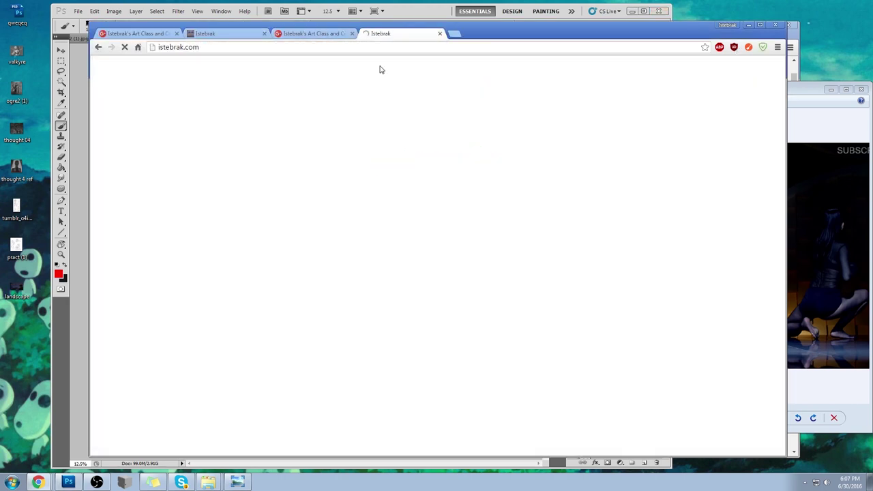
pyautogui.click(374, 52)
pyautogui.click(373, 49)
pyautogui.press('BackSpace')
pyautogui.press('BackSpace')
pyautogui.press('BackSpace')
pyautogui.write('de')
pyautogui.press('Return')
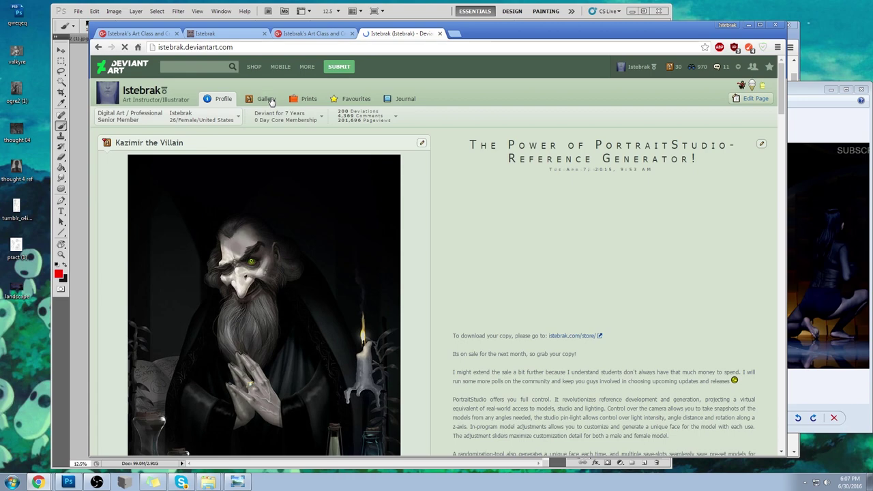
# Open the Form Study 8 artwork from the DeviantArt gallery and examine the figure sketches around its shaded forms.
pyautogui.click(266, 99)
pyautogui.scroll(-10, 443, 164)
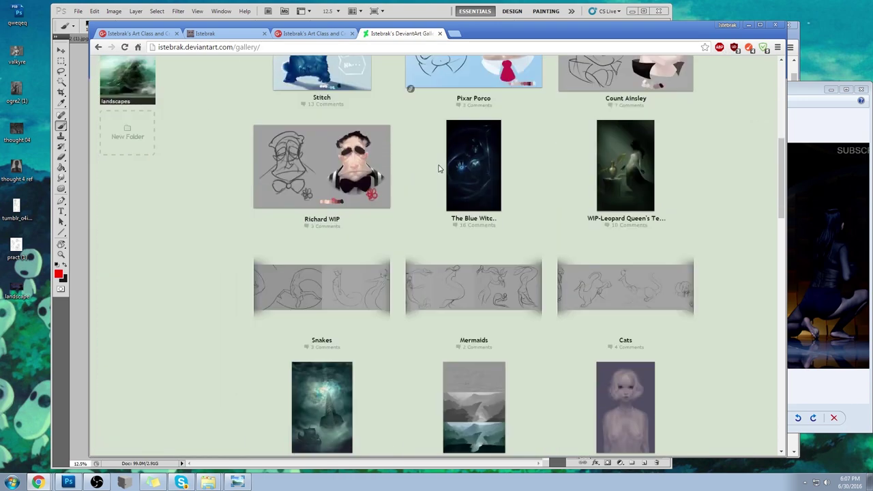
pyautogui.click(475, 198)
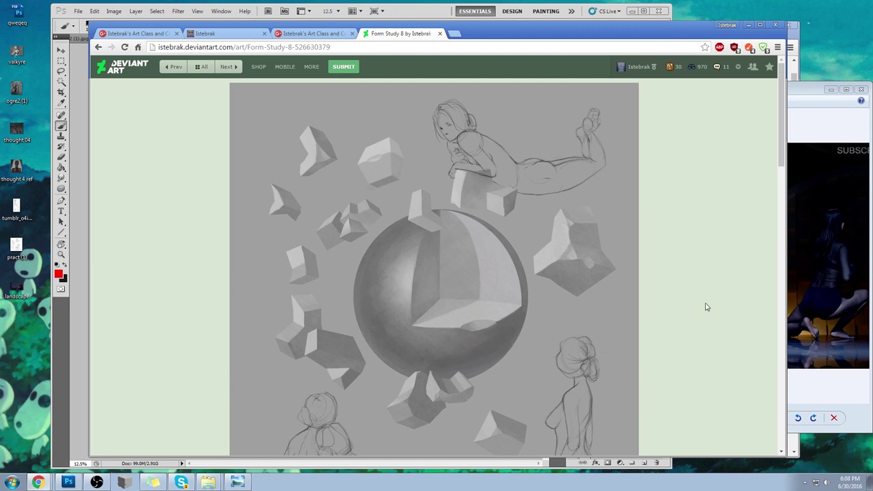
pyautogui.scroll(-1, 712, 239)
pyautogui.scroll(-4, 430, 354)
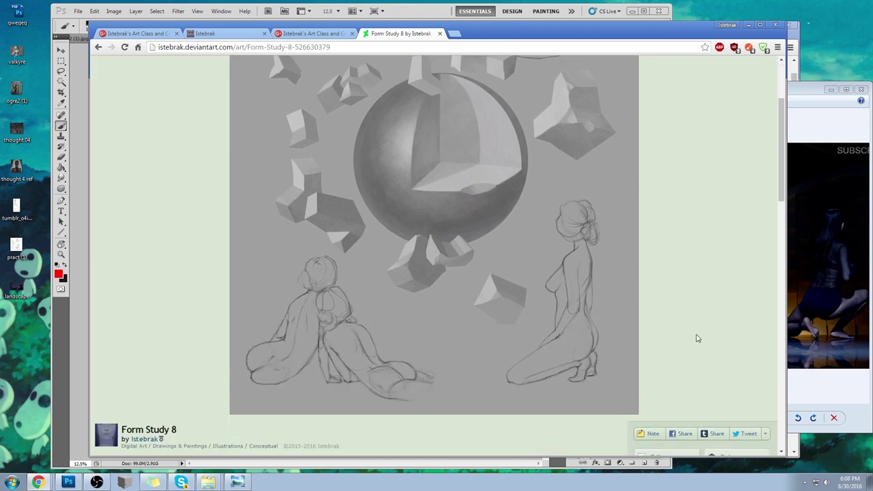
# Examine the upper and lower figure sketches surrounding the shaded sphere in Form Study 8.
pyautogui.scroll(5, 723, 263)
pyautogui.scroll(-3, 695, 257)
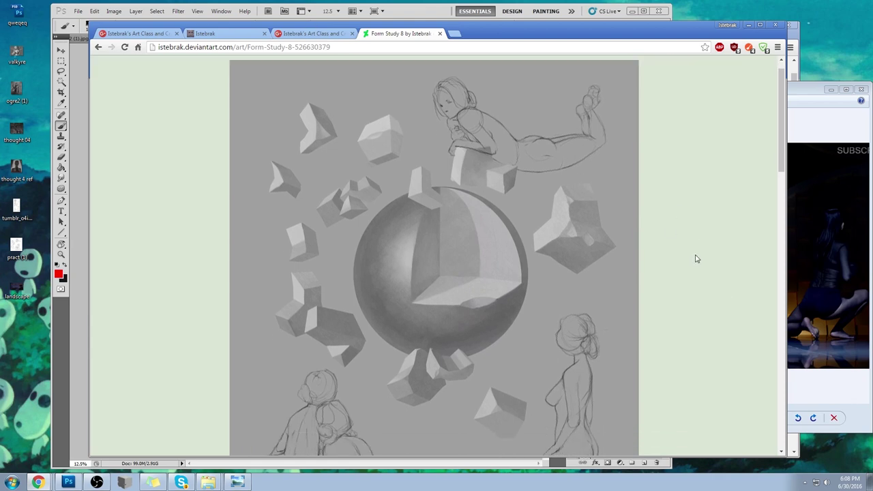
pyautogui.scroll(3, 690, 248)
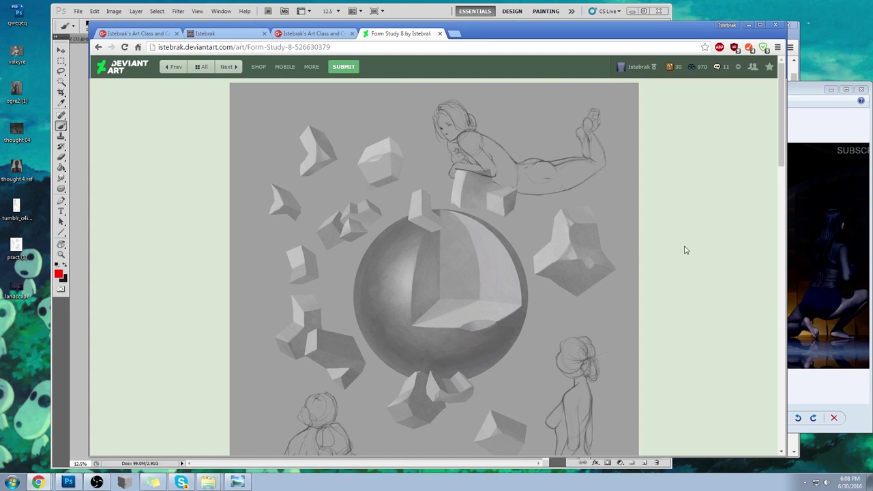
pyautogui.scroll(-3, 683, 249)
pyautogui.scroll(-2, 744, 253)
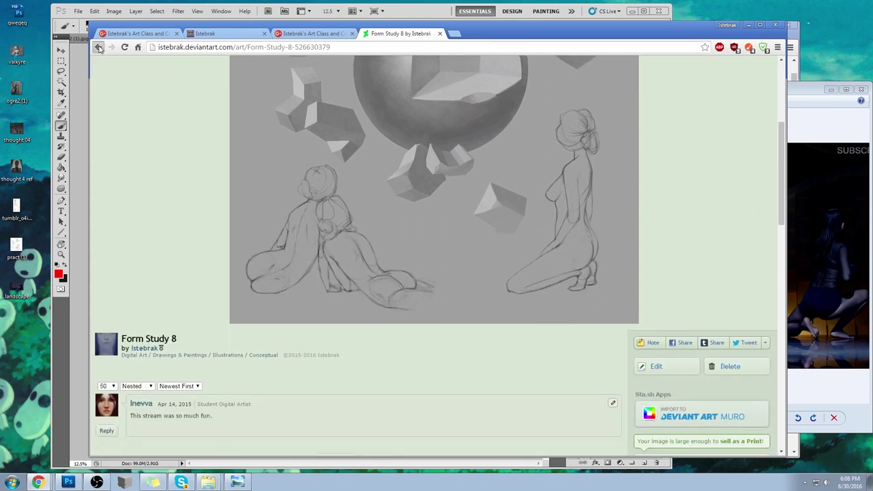
# Return to the gallery, open Form Study 9 at full size, and examine its figure sketches.
pyautogui.hotkey('alt', 'Left')
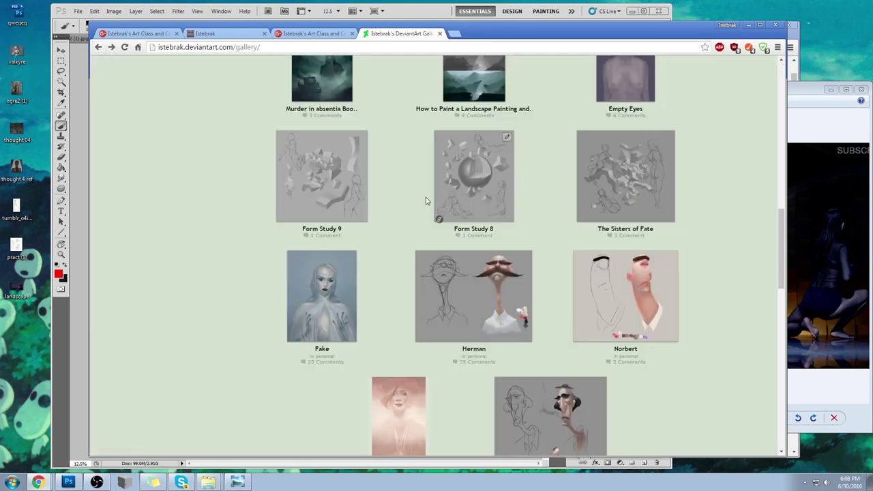
pyautogui.click(360, 137)
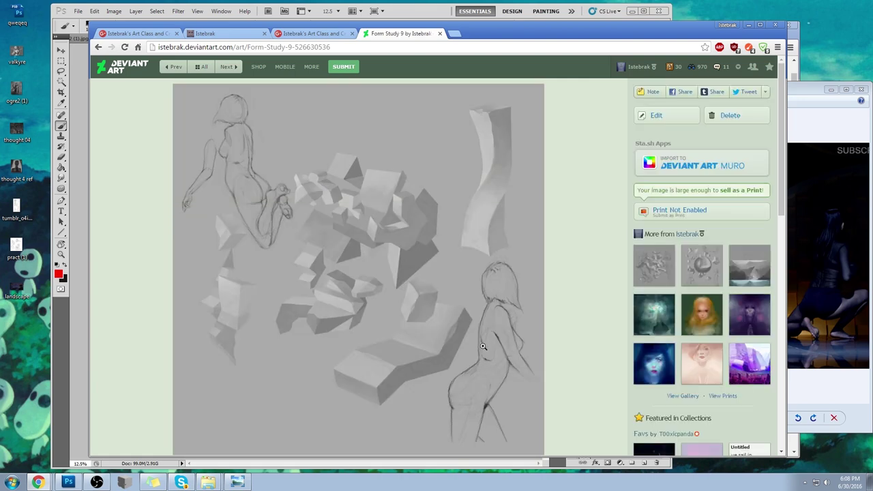
pyautogui.click(475, 259)
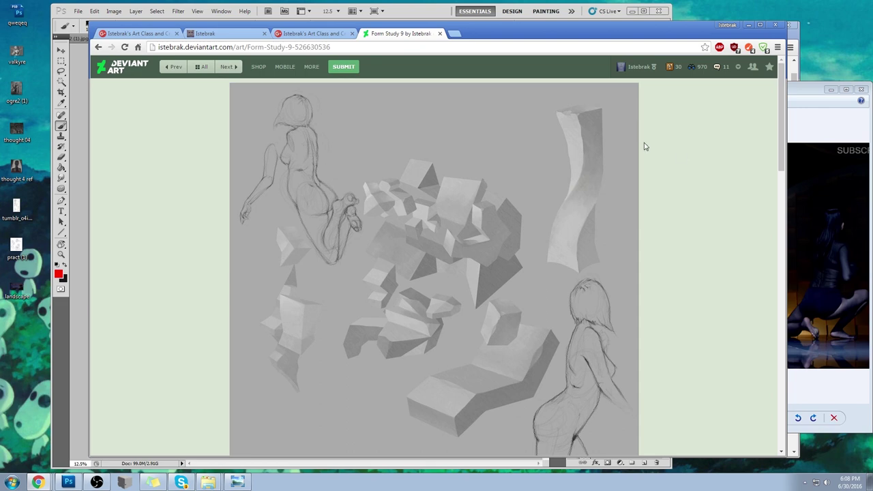
pyautogui.scroll(-2, 685, 155)
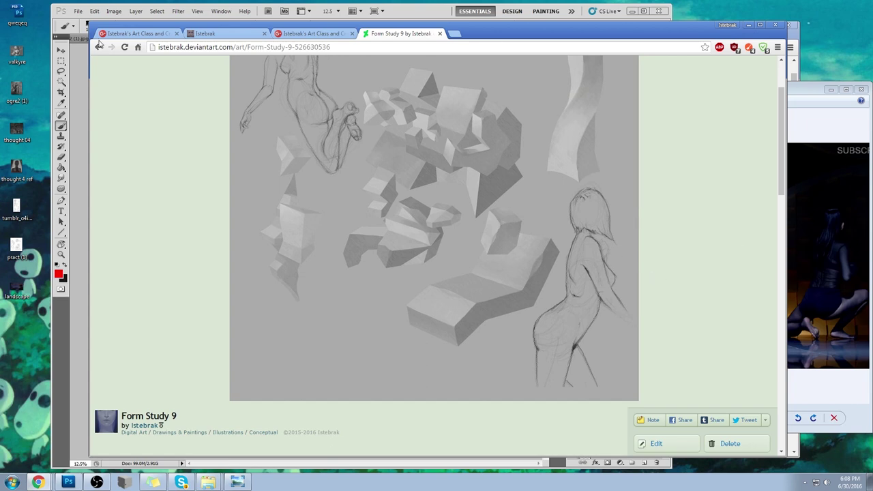
# Return to the gallery, open the Snakes artwork at full size, and view its sketches through to the far end.
pyautogui.click(99, 46)
pyautogui.scroll(-3, 719, 289)
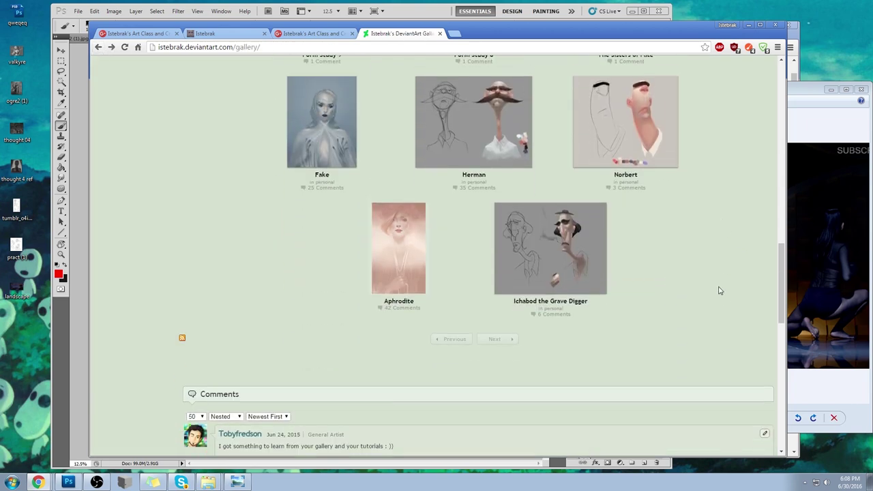
pyautogui.scroll(5, 662, 335)
pyautogui.scroll(1, 662, 335)
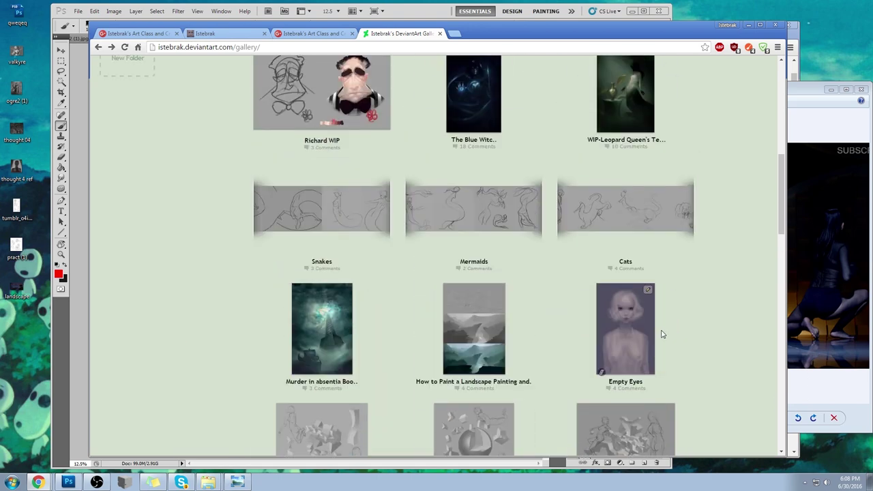
pyautogui.click(334, 208)
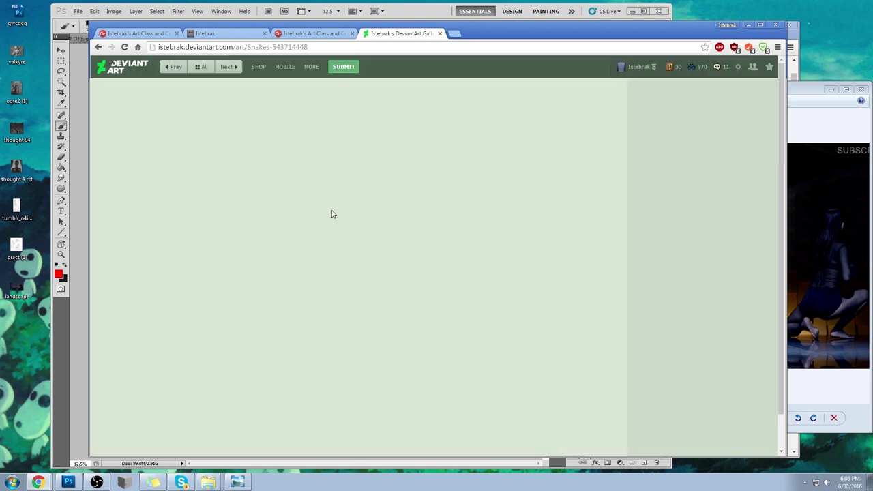
pyautogui.click(324, 125)
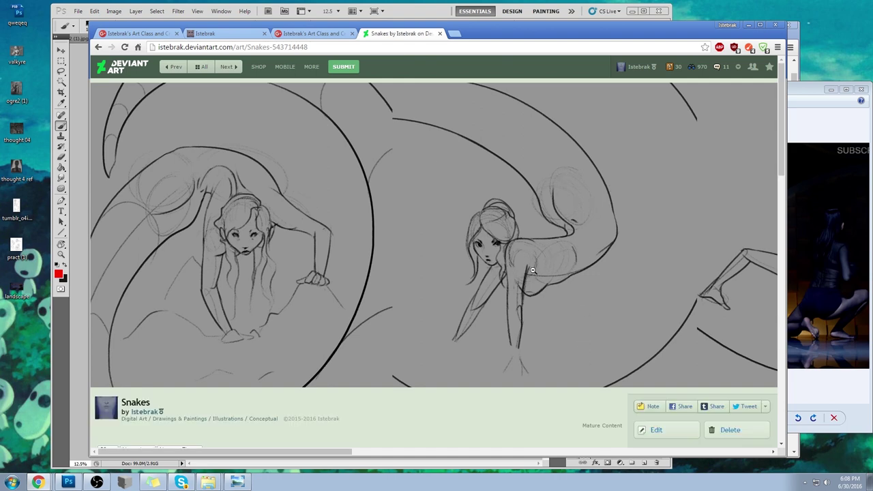
pyautogui.moveTo(350, 451)
pyautogui.mouseDown()
pyautogui.moveTo(718, 451)
pyautogui.moveTo(727, 438)
pyautogui.mouseUp()
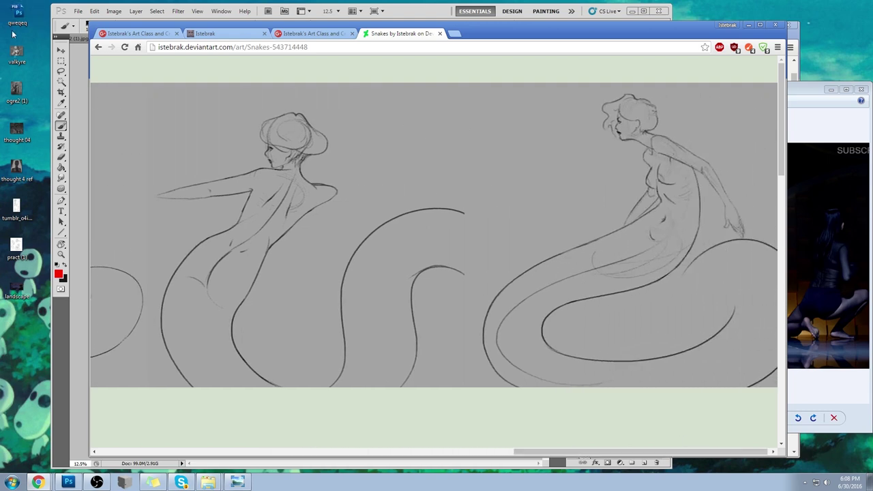
# Return to the gallery, open the Cats artwork at full size, and view its whole row of sketches.
pyautogui.click(98, 47)
pyautogui.scroll(1, 740, 239)
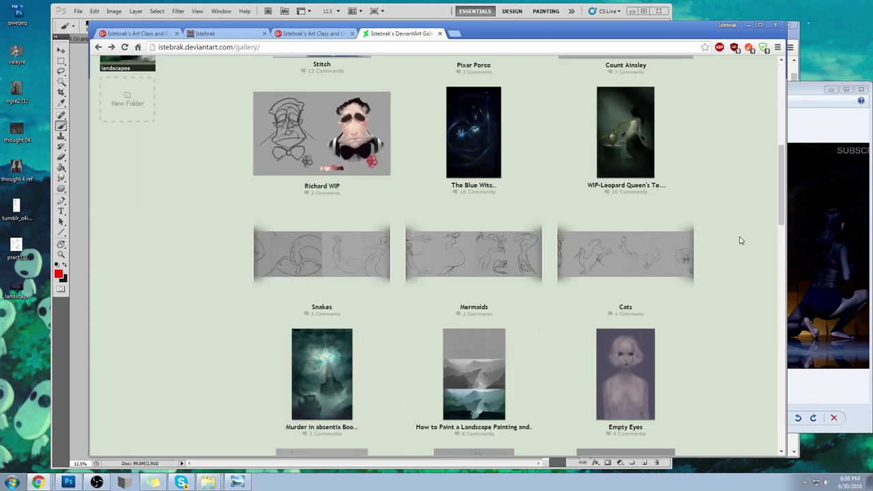
pyautogui.click(651, 267)
pyautogui.click(190, 134)
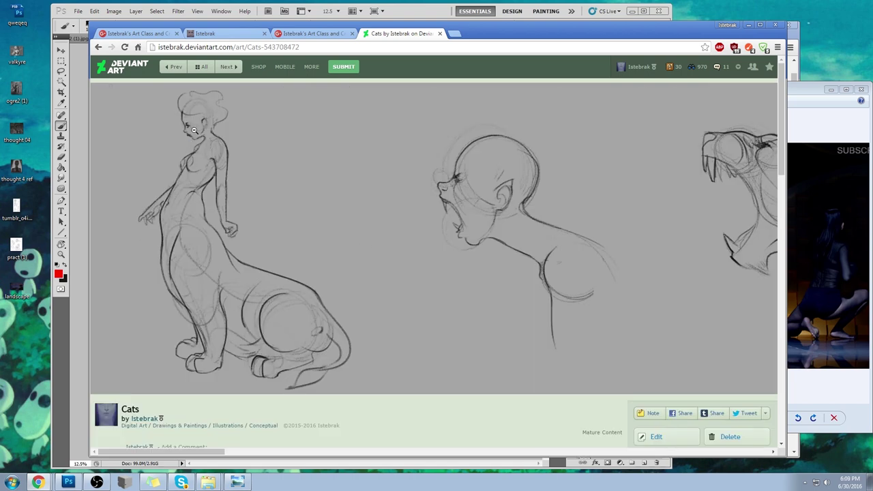
pyautogui.moveTo(208, 455); pyautogui.dragTo(400, 456)
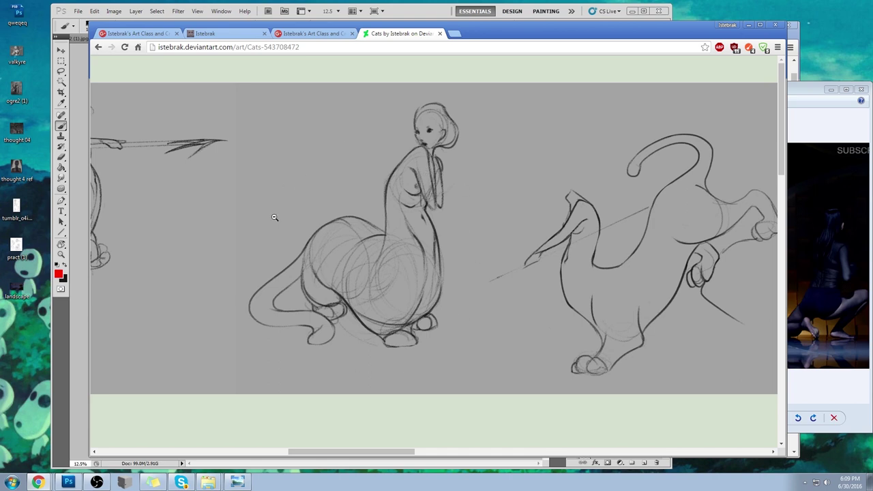
pyautogui.moveTo(319, 453); pyautogui.dragTo(479, 454)
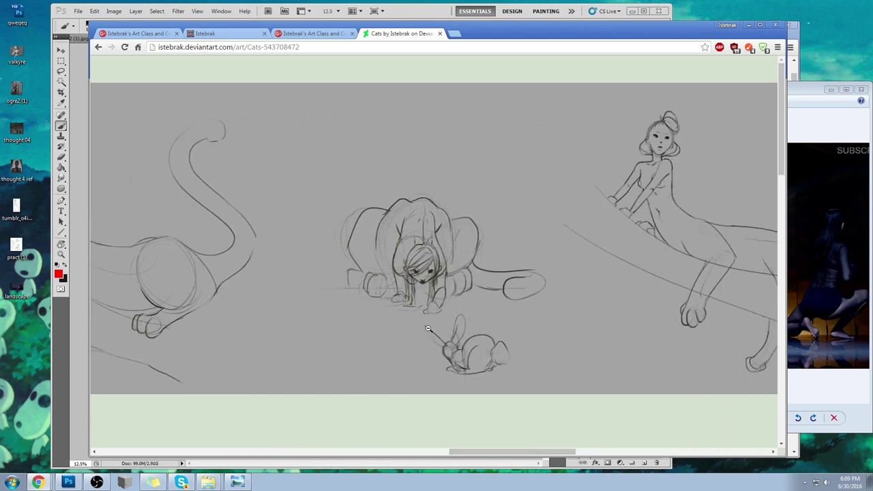
pyautogui.moveTo(461, 453); pyautogui.dragTo(710, 441)
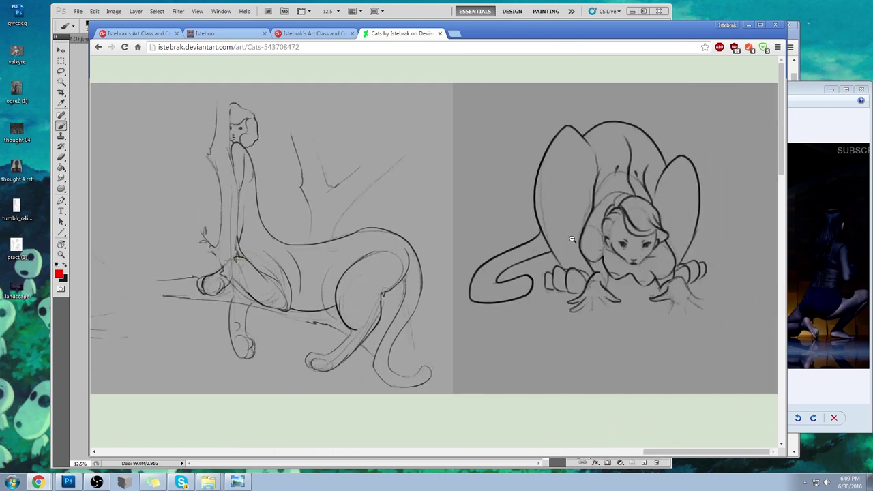
# Close the DeviantArt Cats page, both browser windows, and the reference image viewer.
pyautogui.click(440, 34)
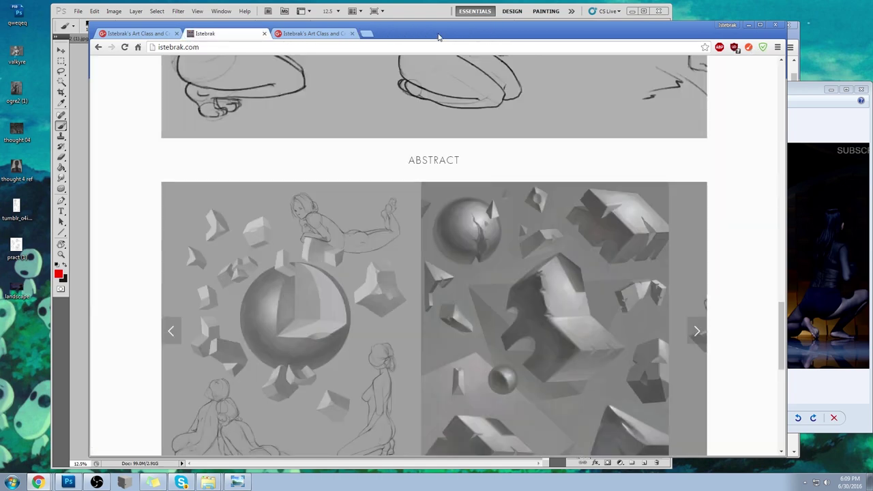
pyautogui.click(777, 25)
pyautogui.click(862, 89)
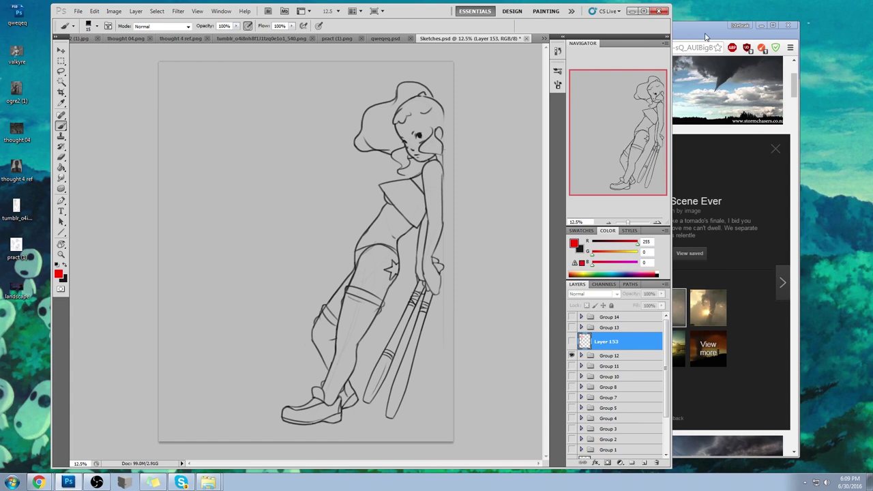
pyautogui.click(707, 38)
pyautogui.click(789, 25)
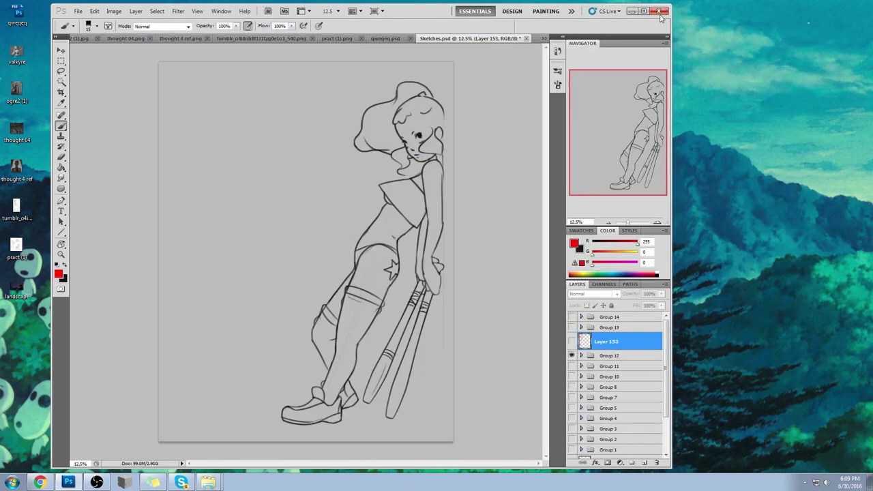
# Close Photoshop together with all its open documents.
pyautogui.click(659, 11)
pyautogui.click(456, 181)
pyautogui.click(456, 181)
pyautogui.click(456, 182)
pyautogui.click(456, 185)
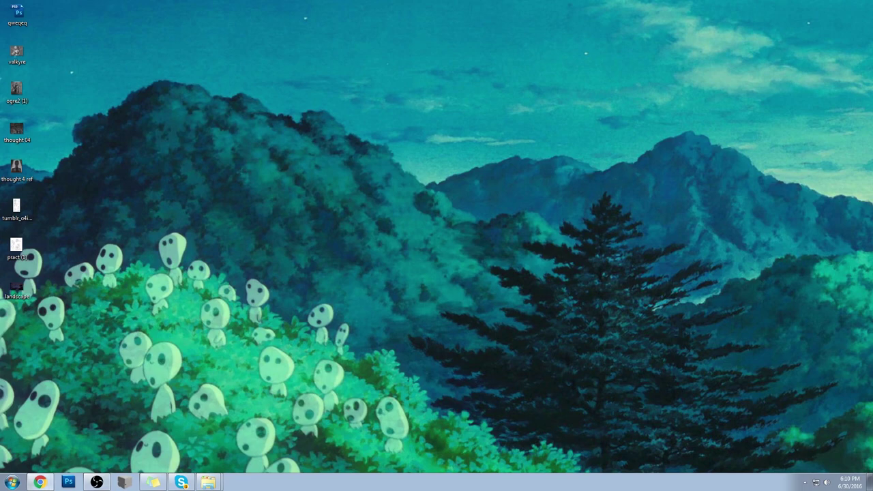
# Open a new Chrome browser window.
pyautogui.click(40, 482)
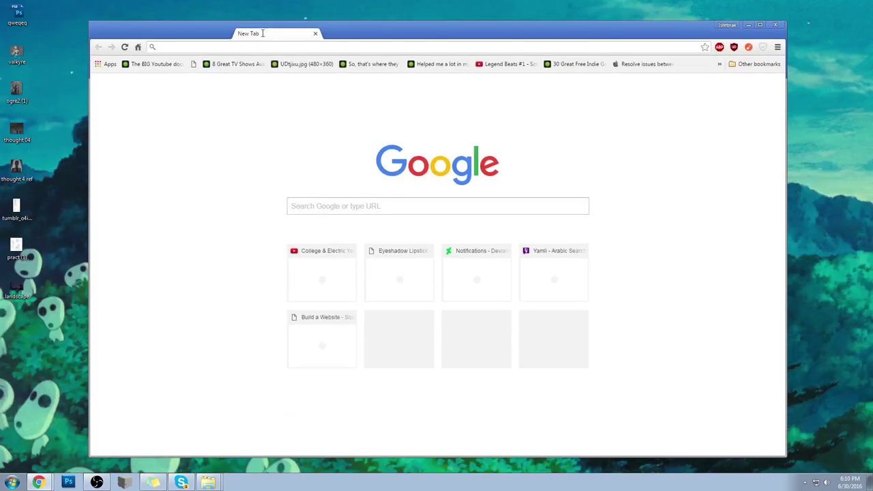